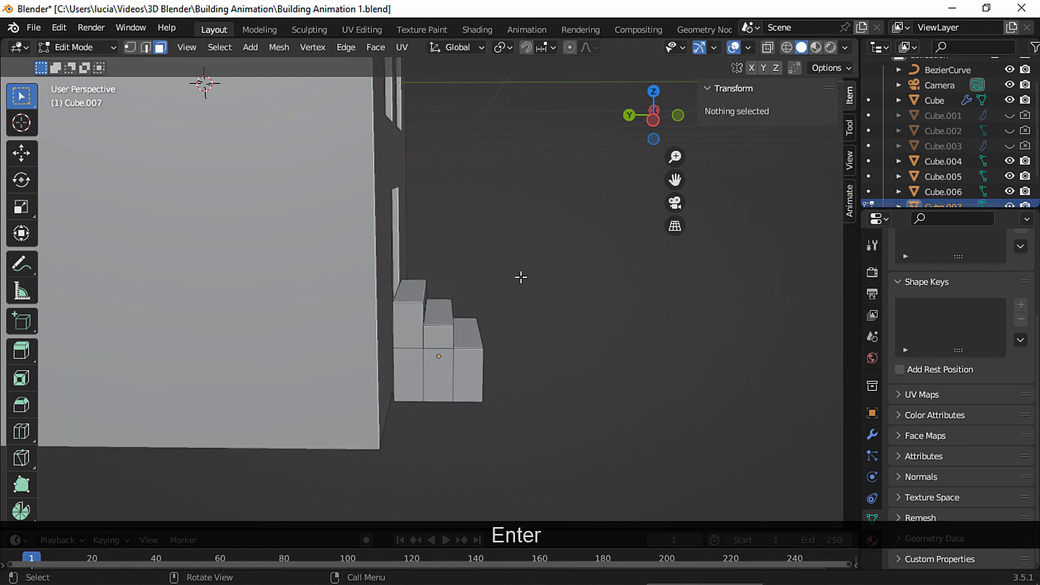
pyautogui.moveTo(520, 276); pyautogui.dragTo(448, 299, button='middle')
pyautogui.press('g')
pyautogui.press('z')
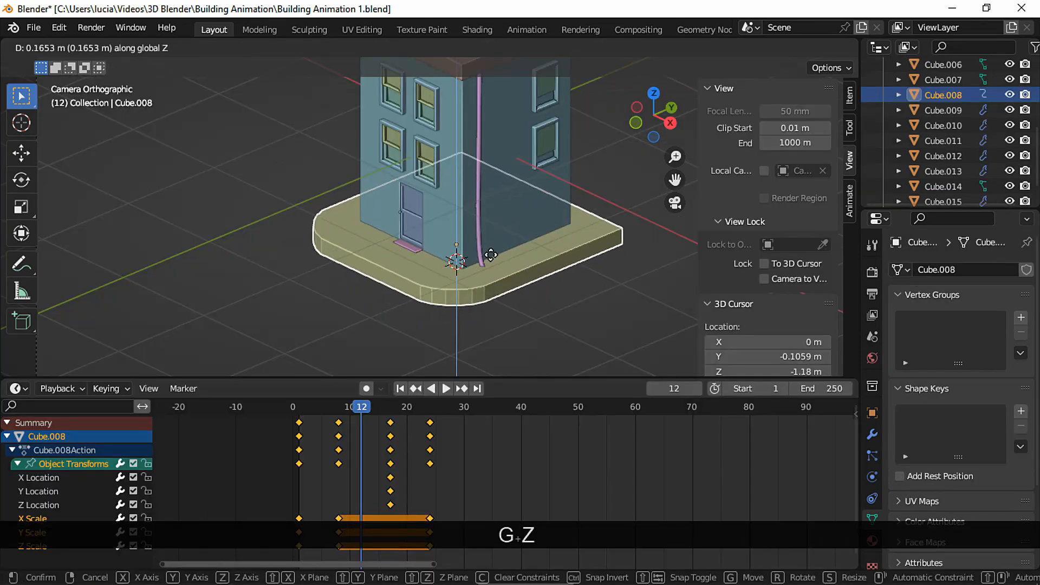
pyautogui.click(488, 248)
pyautogui.press('i')
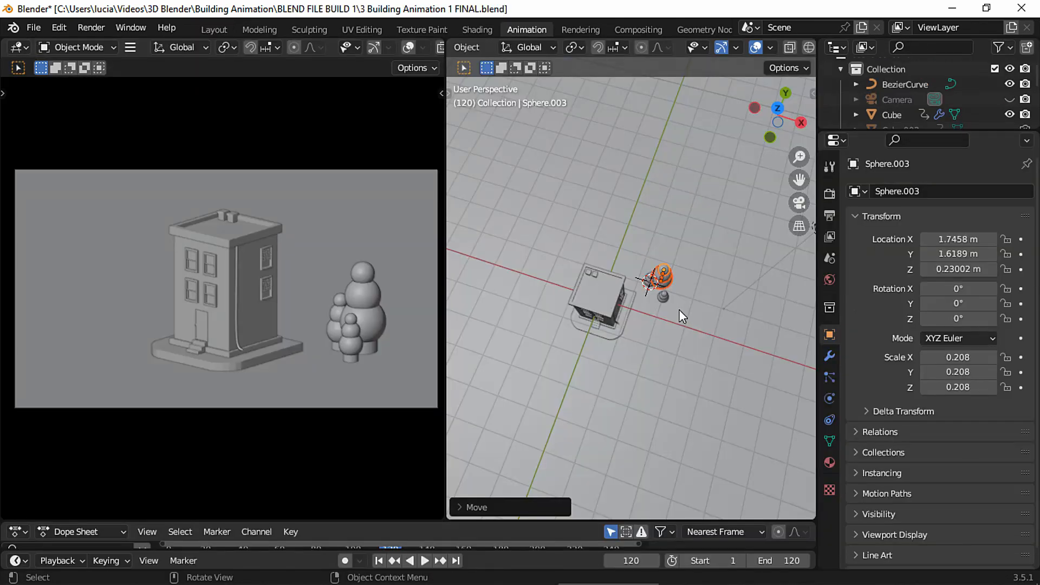
pyautogui.press('g')
pyautogui.click(537, 285)
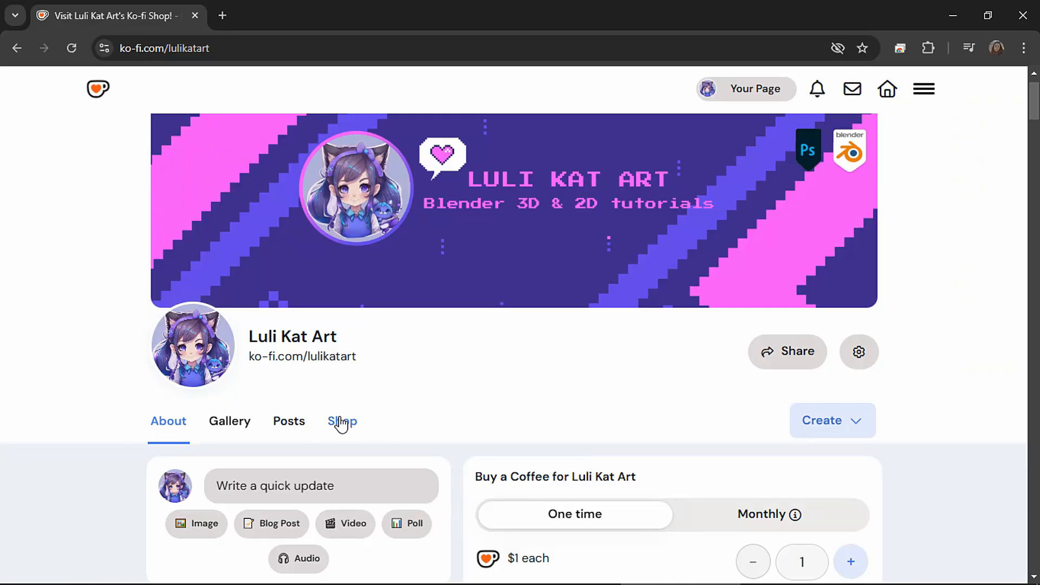
# - Open the Building Animation II item in the Ko-fi shop and look through its preview images
pyautogui.click(342, 422)
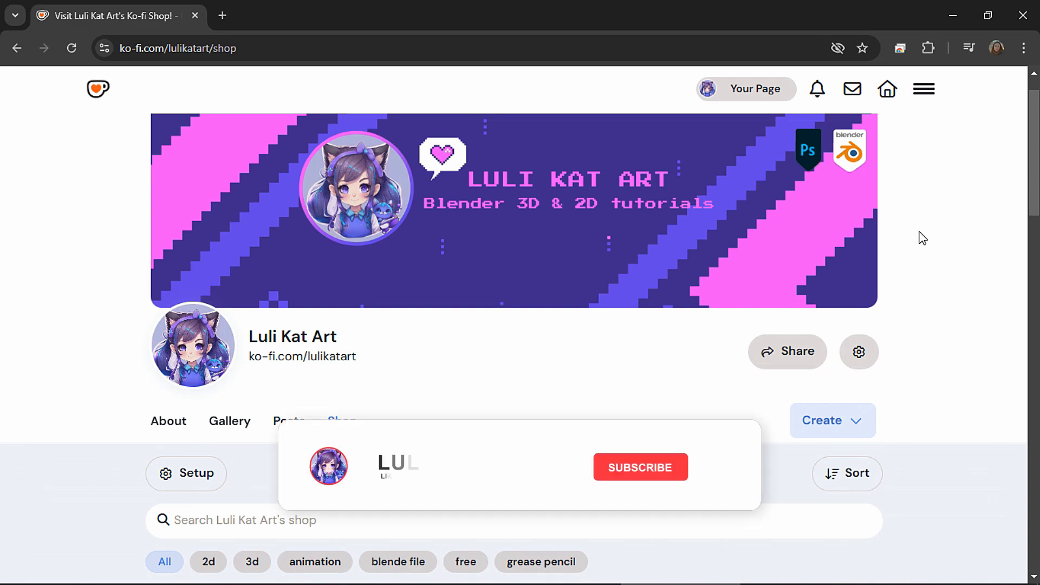
pyautogui.scroll(-6, 551, 348)
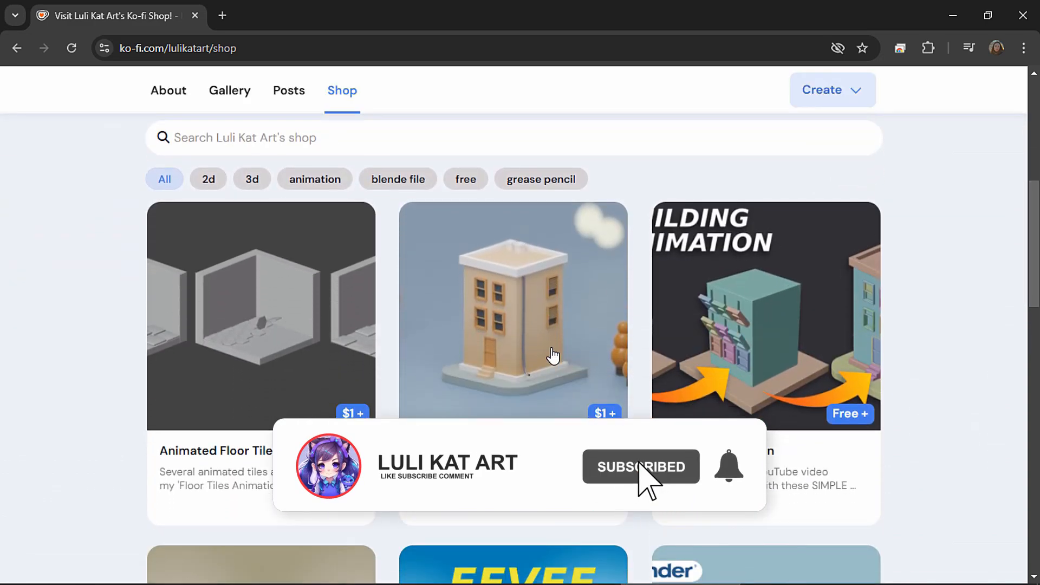
pyautogui.click(551, 354)
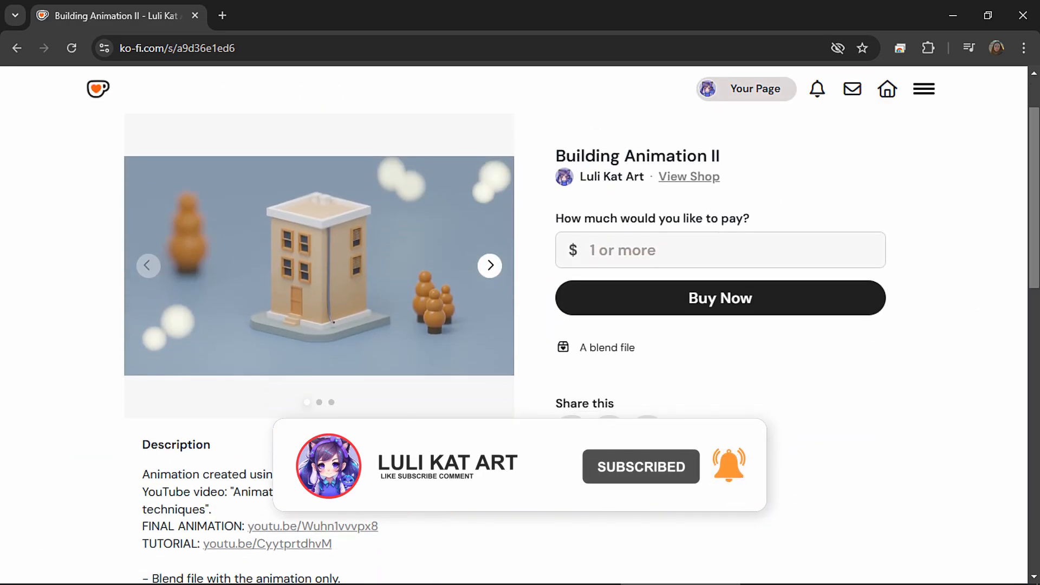
pyautogui.click(499, 261)
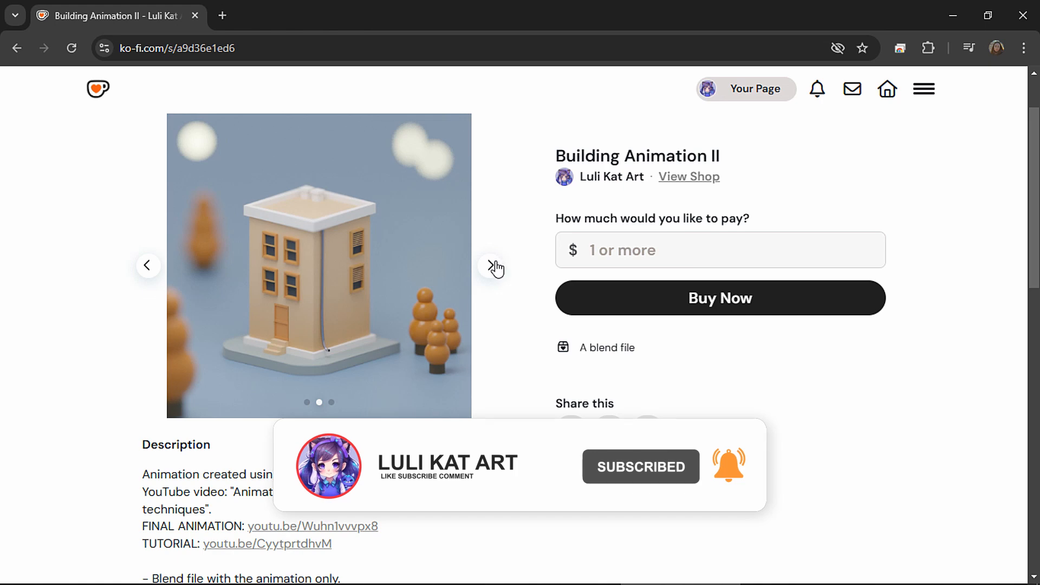
pyautogui.click(495, 267)
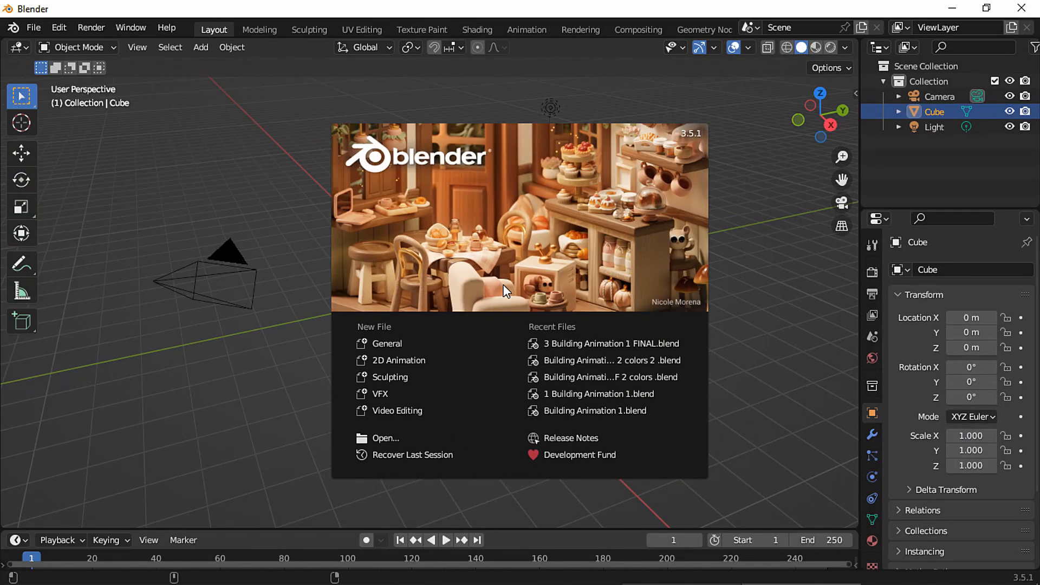
# - In Blender, narrow the default cube's mesh equally in X and Y to about 1.27 m, keeping its 2 m height
pyautogui.click(269, 352)
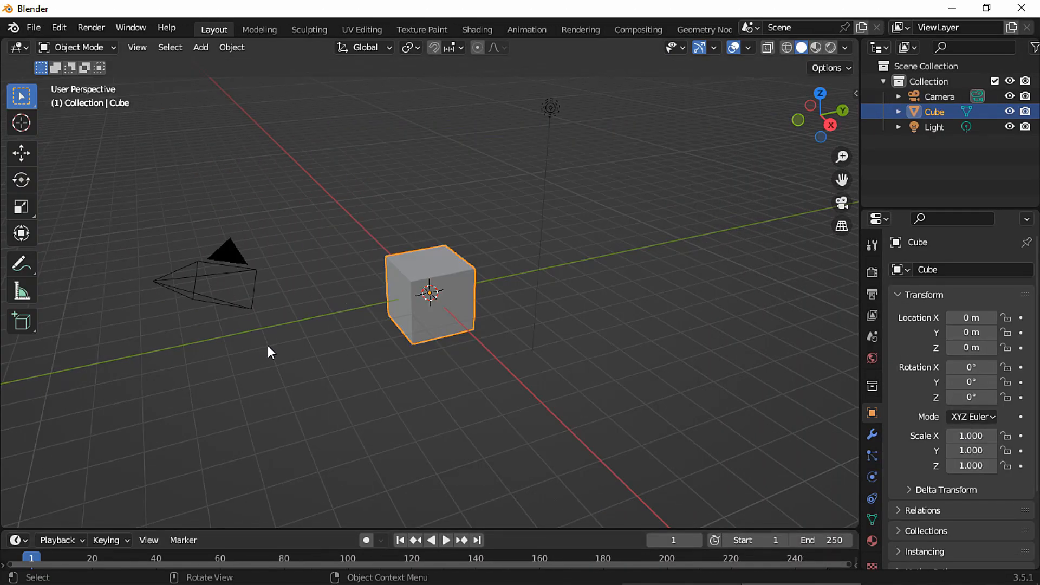
pyautogui.click(842, 203)
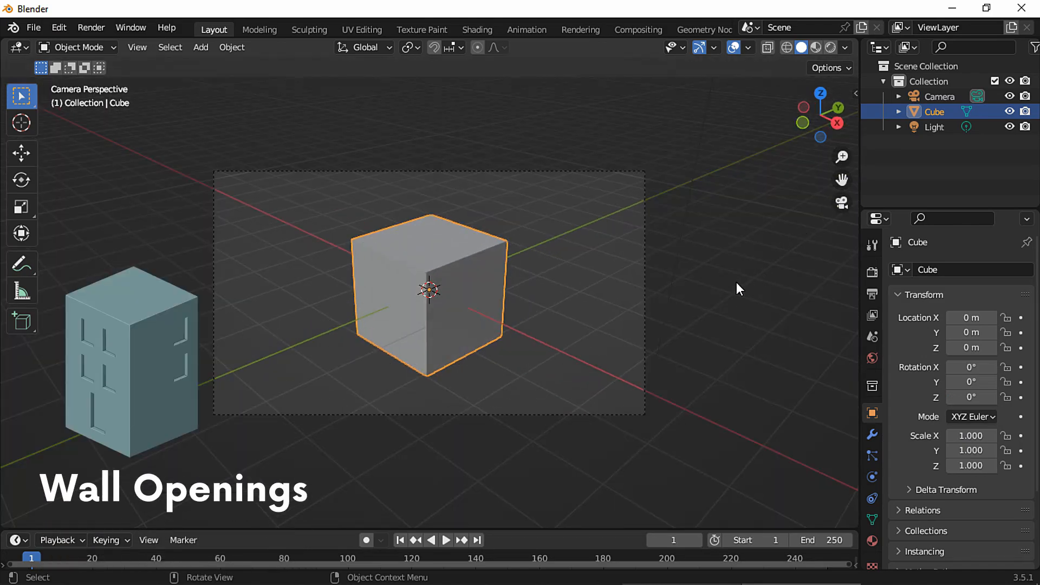
pyautogui.press('n')
pyautogui.press('Tab')
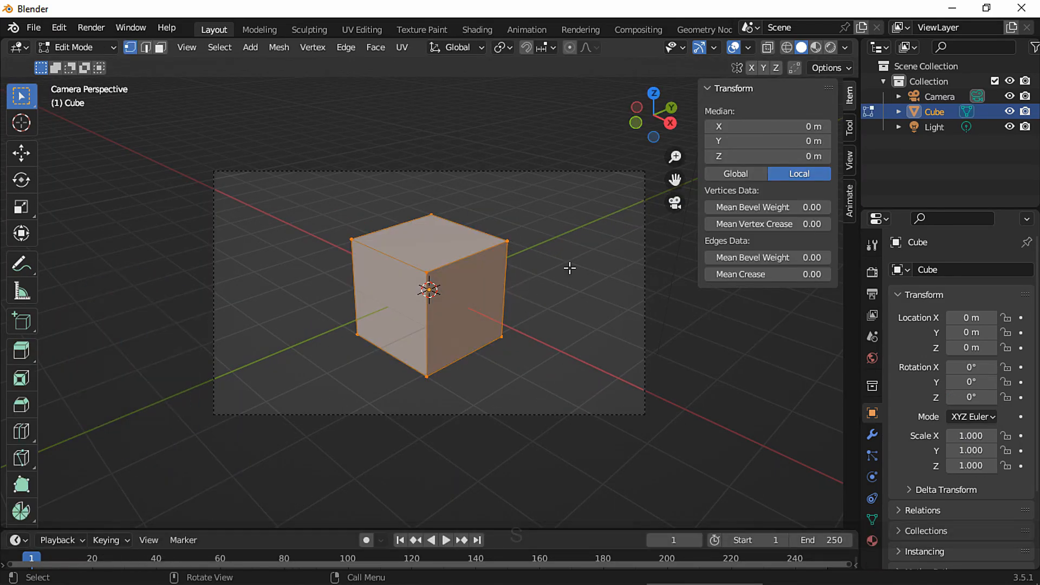
pyautogui.press('s')
pyautogui.hotkey('shift', 'z')
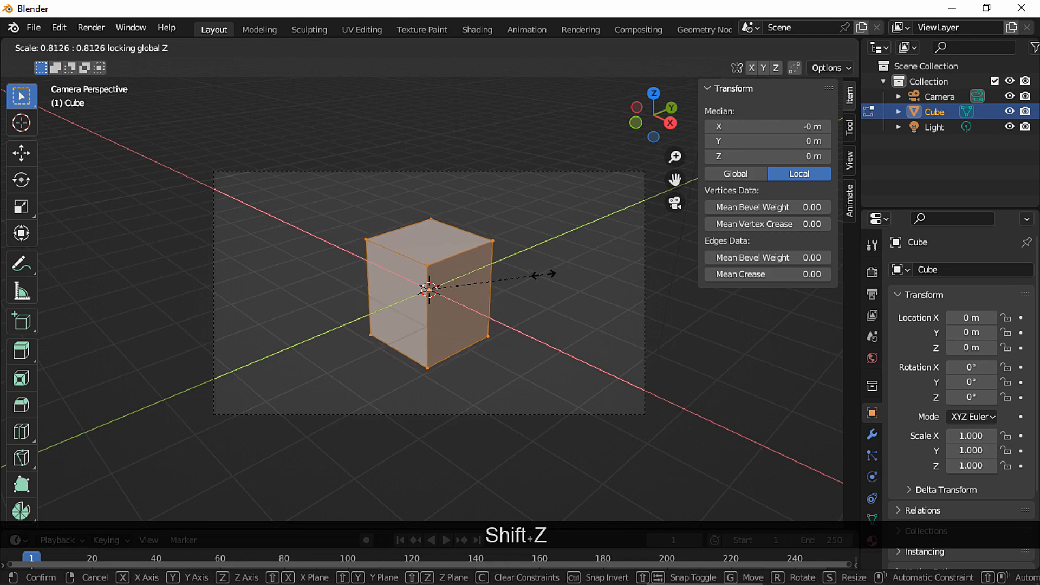
pyautogui.click(519, 277)
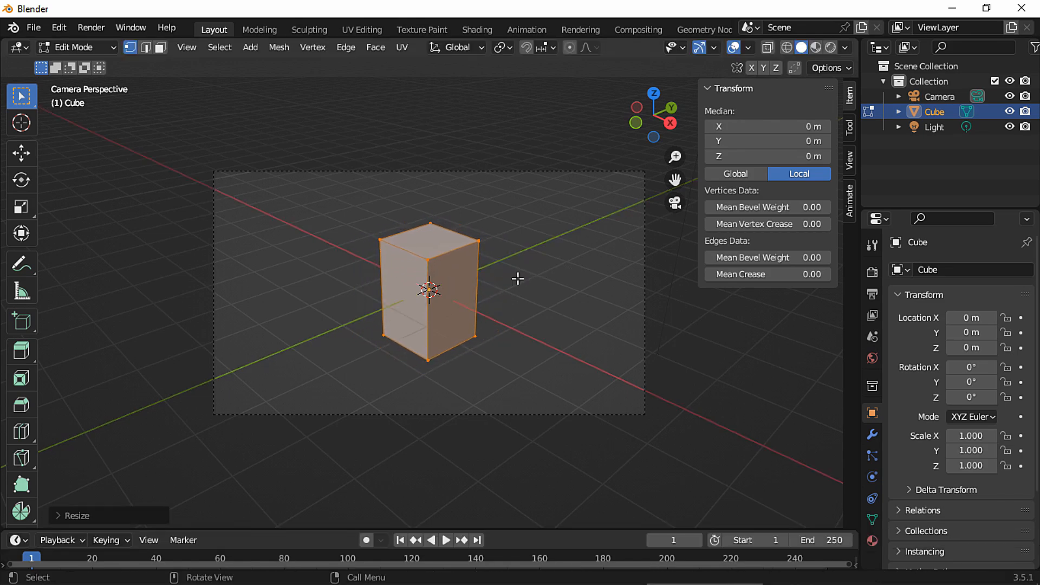
pyautogui.scroll(2, 522, 287)
pyautogui.scroll(1, 561, 340)
pyautogui.press('Tab')
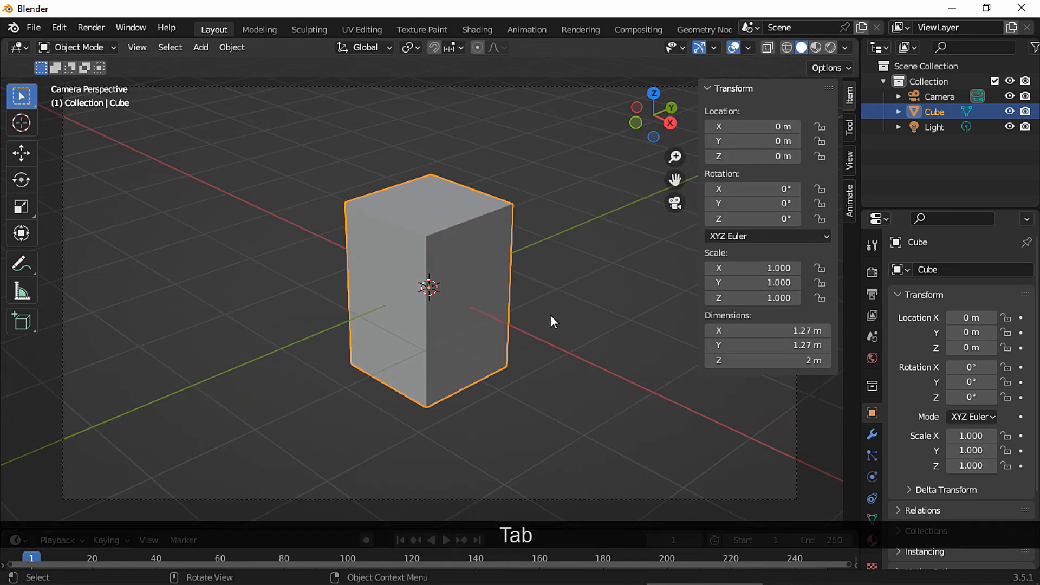
# - Enable Cavity in the viewport shading and add a new cube scaled uniformly to about 0.246
pyautogui.hotkey('alt', 'a')
pyautogui.click(845, 47)
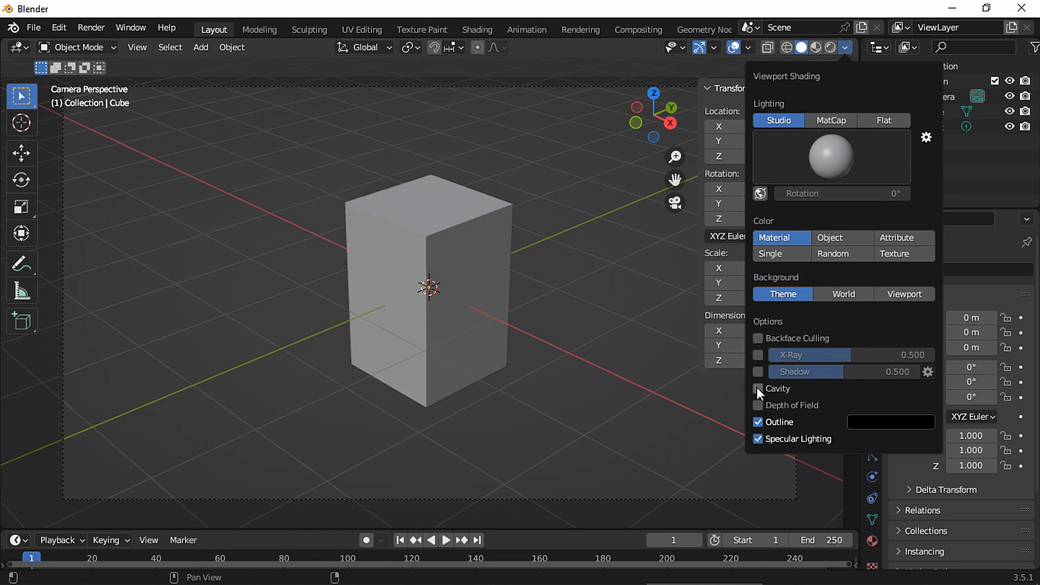
pyautogui.hotkey('shift', 'a')
pyautogui.moveTo(441, 272)
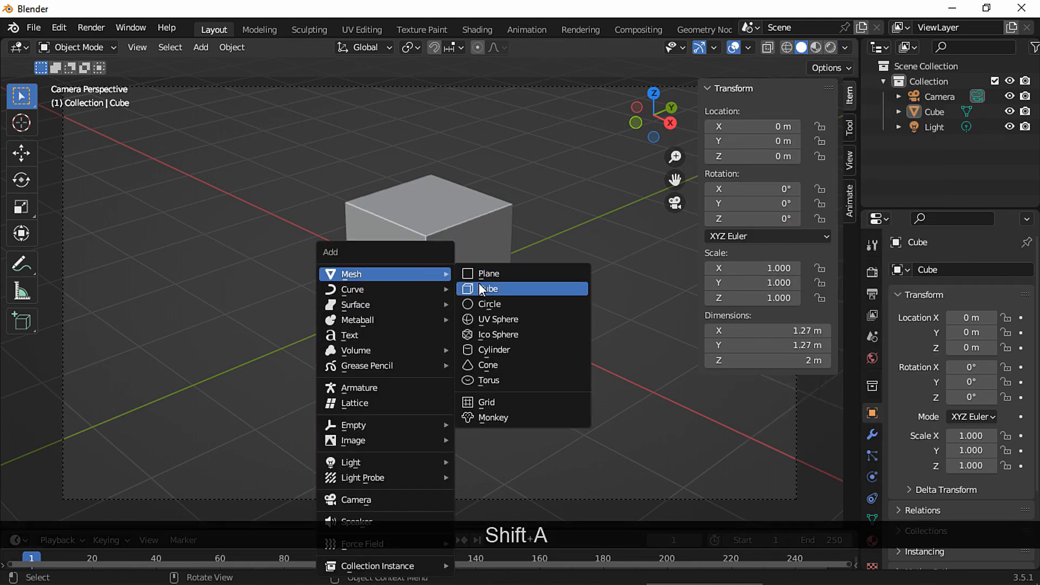
pyautogui.click(479, 284)
pyautogui.press('s')
pyautogui.click(465, 278)
# - Move the small cube along Y to about -0.647 m, onto the front wall of the block
pyautogui.press('g')
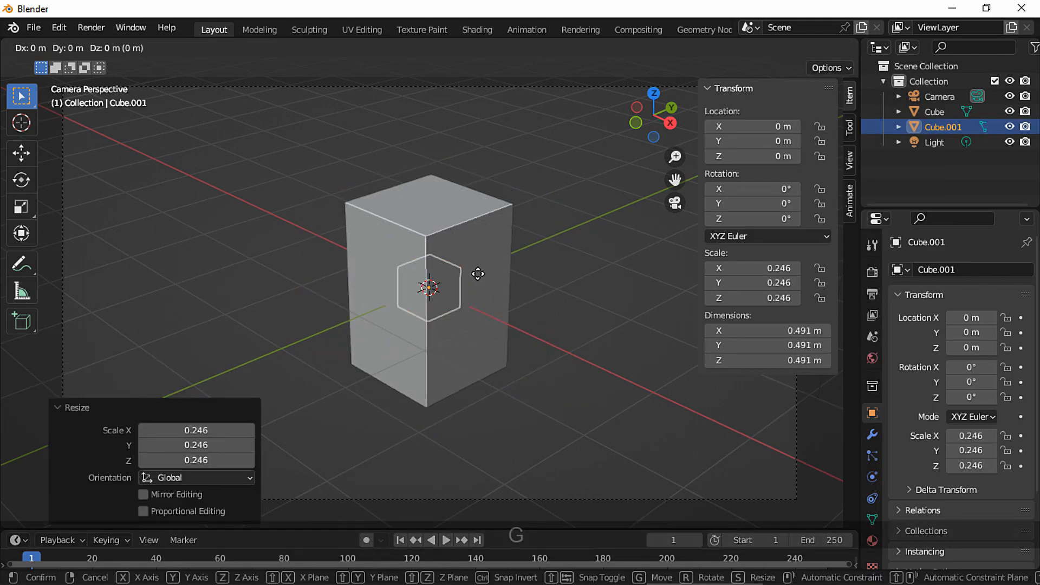
pyautogui.press('y')
pyautogui.click(436, 297)
# - Resize the small cube into a flat, upright window block of about 0.349 × 0.138 × 0.493 m
pyautogui.press('s')
pyautogui.press('z')
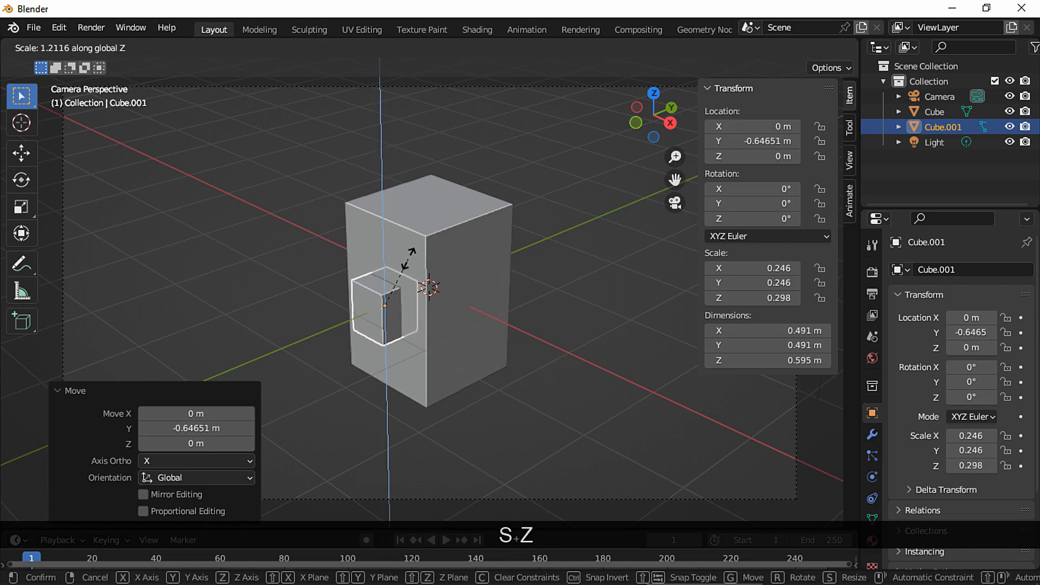
pyautogui.click(415, 252)
pyautogui.press('s')
pyautogui.press('y')
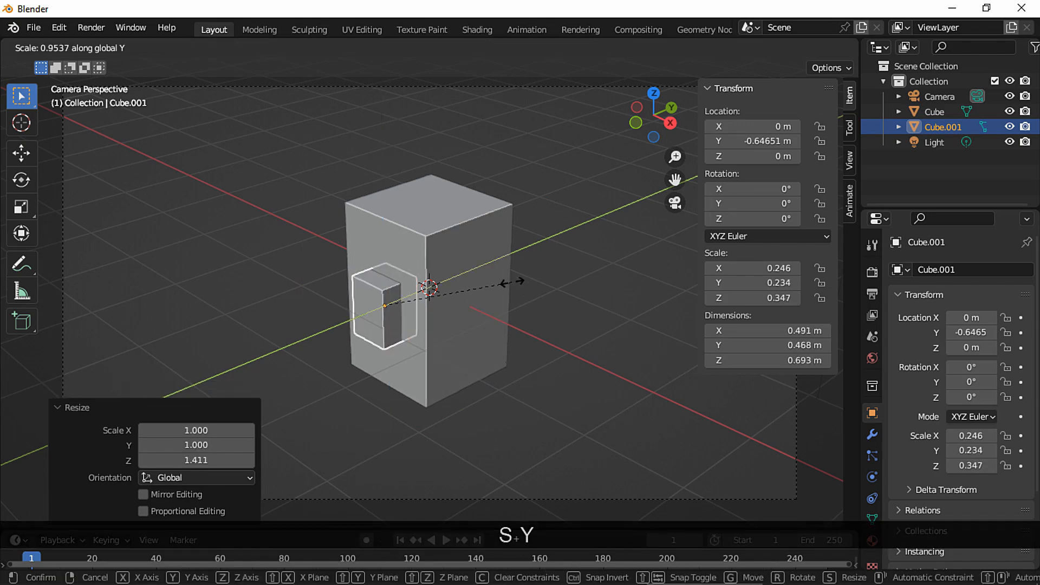
pyautogui.click(461, 282)
pyautogui.press('s')
pyautogui.click(449, 291)
# - In front view, place the window block near the wall's upper left corner at about X -0.310 m, Z 0.543 m
pyautogui.moveTo(449, 290); pyautogui.dragTo(540, 214, button='middle')
pyautogui.click(646, 125)
pyautogui.keyDown('shift'); pyautogui.moveTo(461, 315); pyautogui.dragTo(456, 360, button='middle'); pyautogui.keyUp('shift')
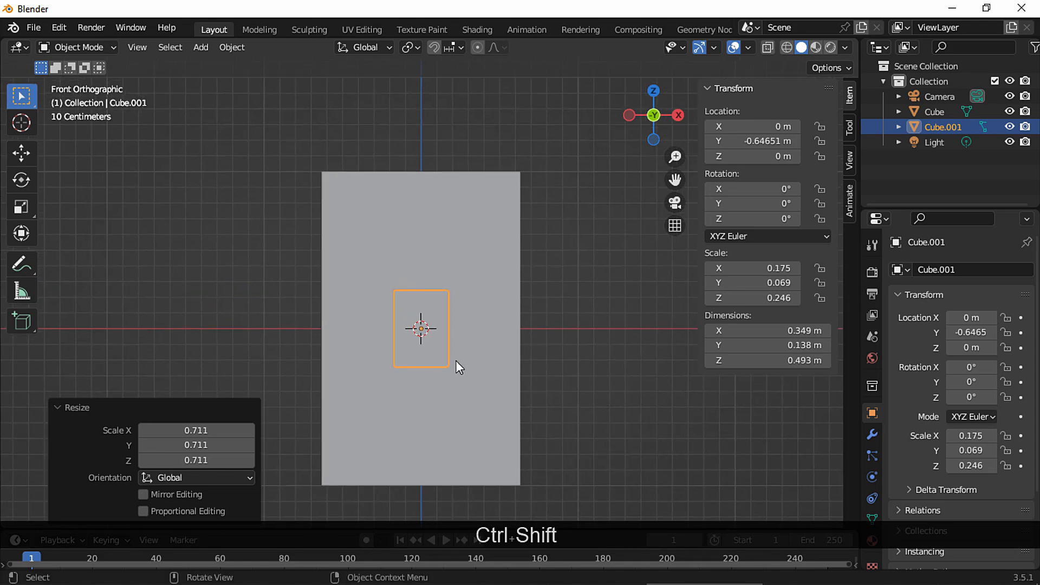
pyautogui.press('g')
pyautogui.press('z')
pyautogui.click(462, 263)
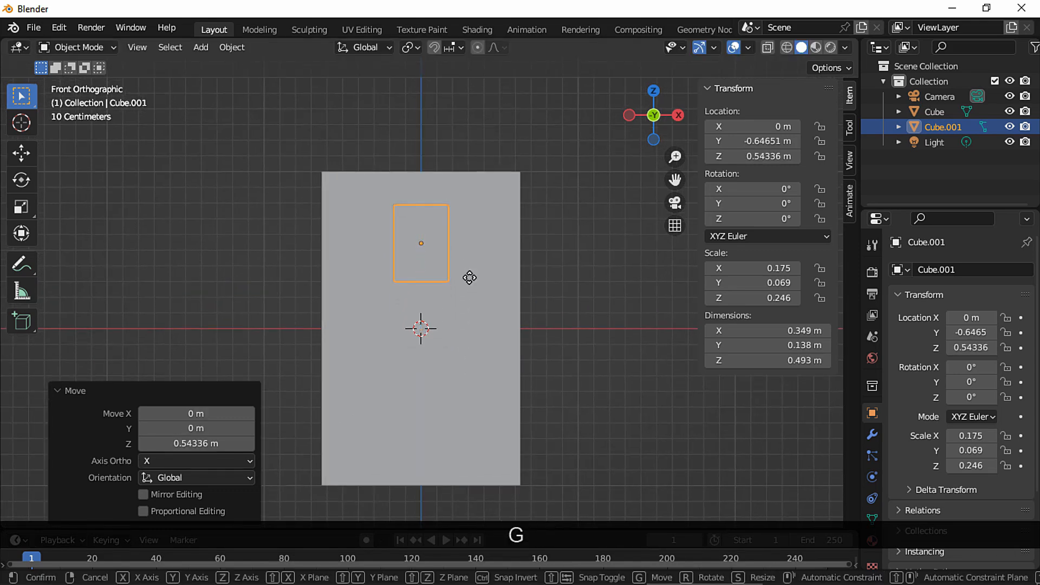
pyautogui.press('g')
pyautogui.press('x')
pyautogui.click(421, 283)
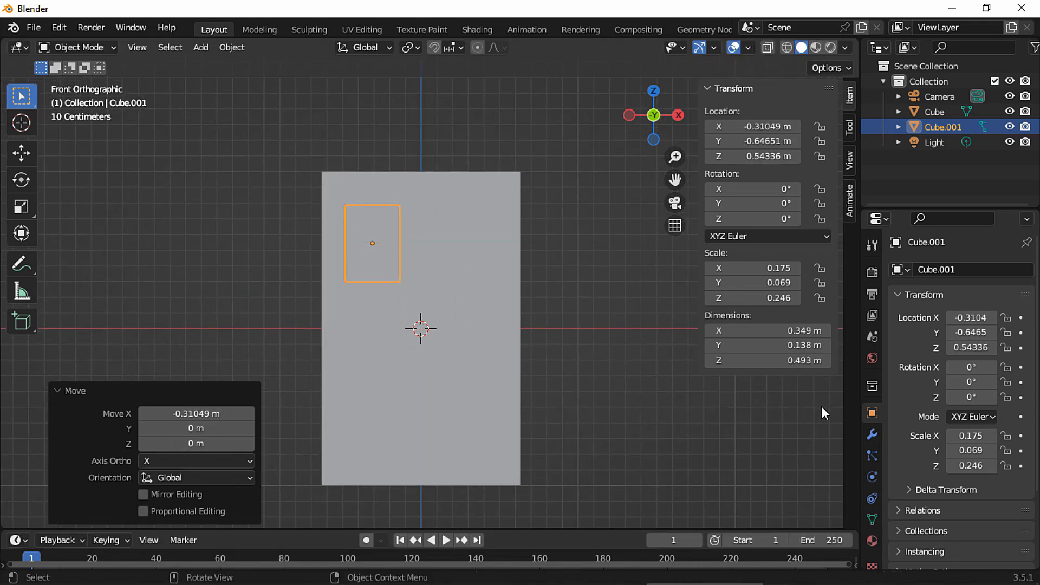
# - Add an Array modifier to the window block with count 2 and relative offset X 1.5, and turn on X-ray
pyautogui.click(872, 434)
pyautogui.click(959, 270)
pyautogui.click(673, 311)
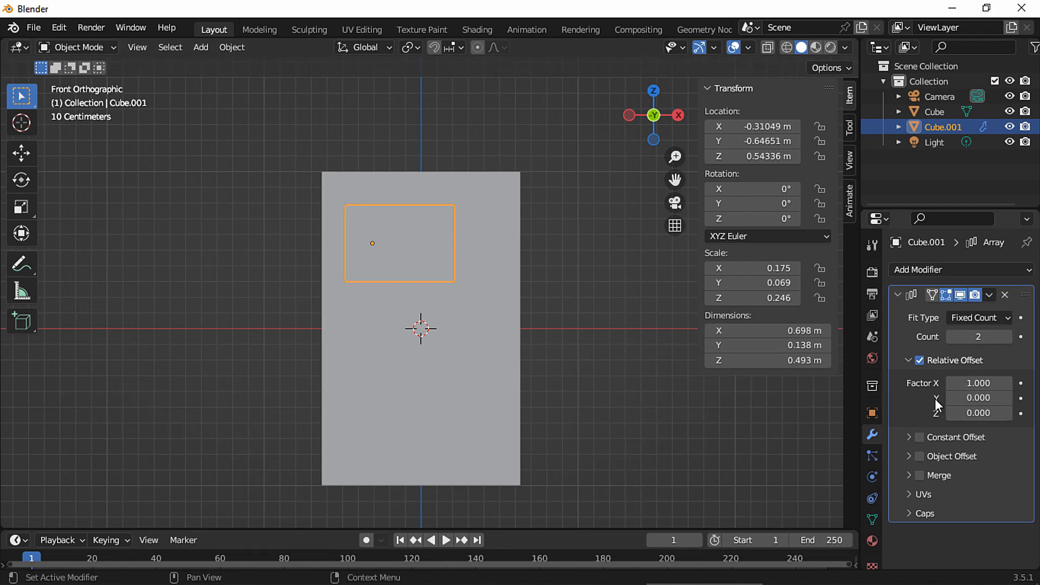
pyautogui.click(768, 48)
pyautogui.keyDown('ctrl'); pyautogui.moveTo(518, 264); pyautogui.dragTo(547, 218, button='middle'); pyautogui.keyUp('ctrl')
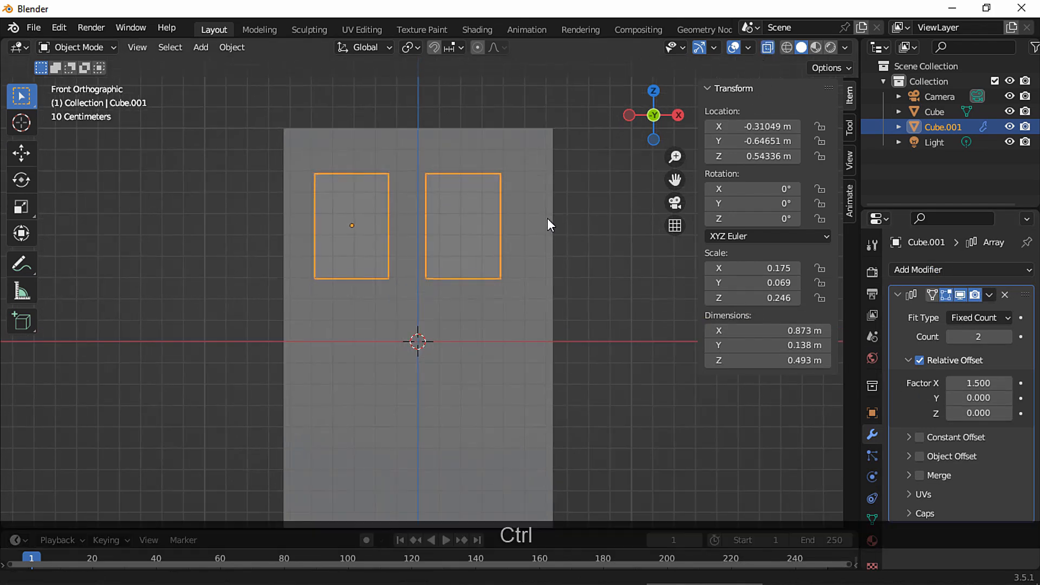
# - Centre the pair of windows on the wall by moving them along X to about -0.260 m
pyautogui.press('g')
pyautogui.press('x')
pyautogui.click(552, 242)
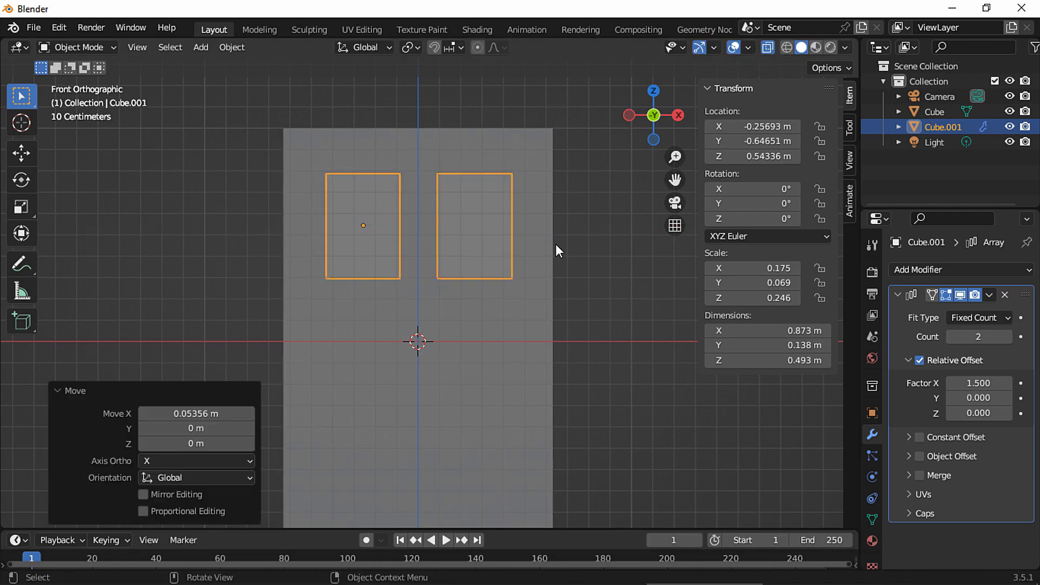
pyautogui.press('g')
pyautogui.press('x')
pyautogui.click(547, 237)
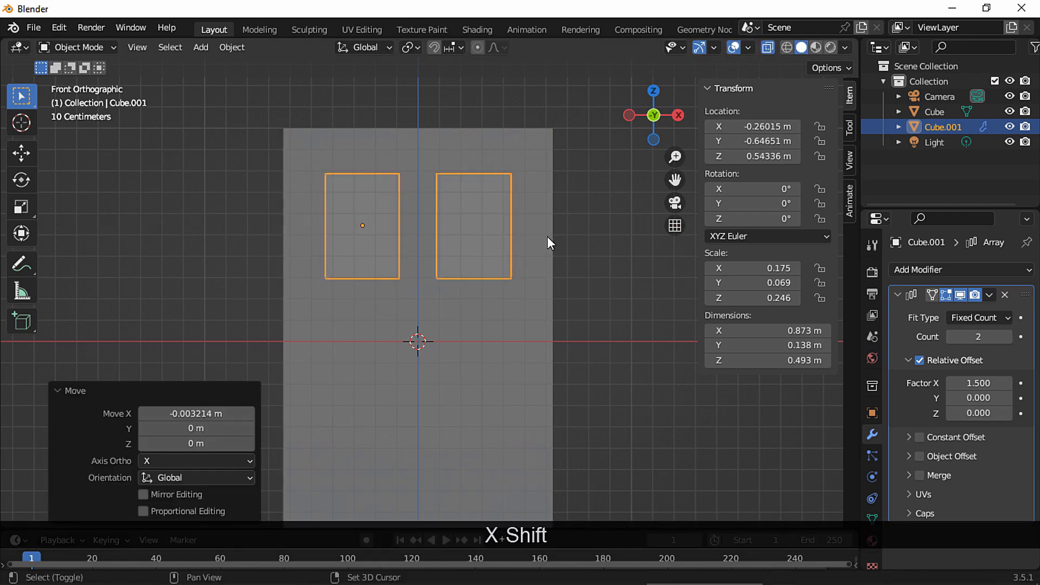
# - Add a second Array modifier with relative offset X 0 and Z -1.2 to create a lower row of windows
pyautogui.click(649, 294)
pyautogui.click(897, 294)
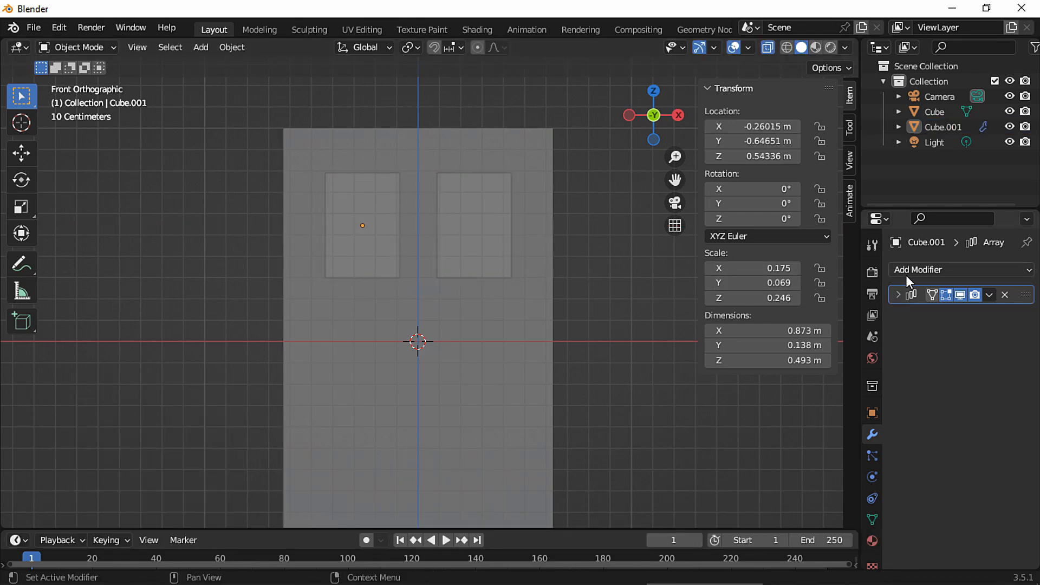
pyautogui.click(906, 271)
pyautogui.click(768, 309)
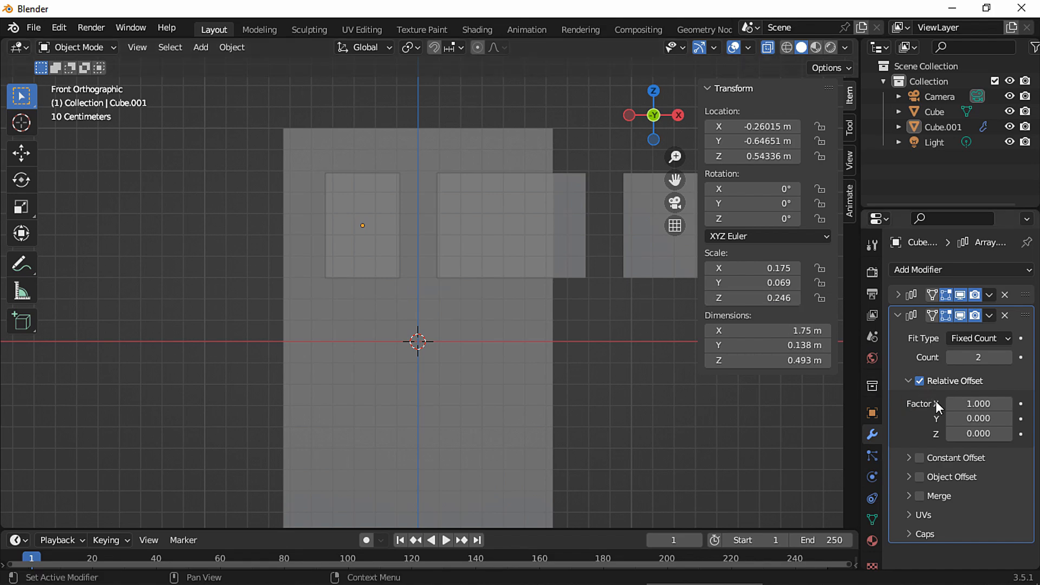
pyautogui.write('0')
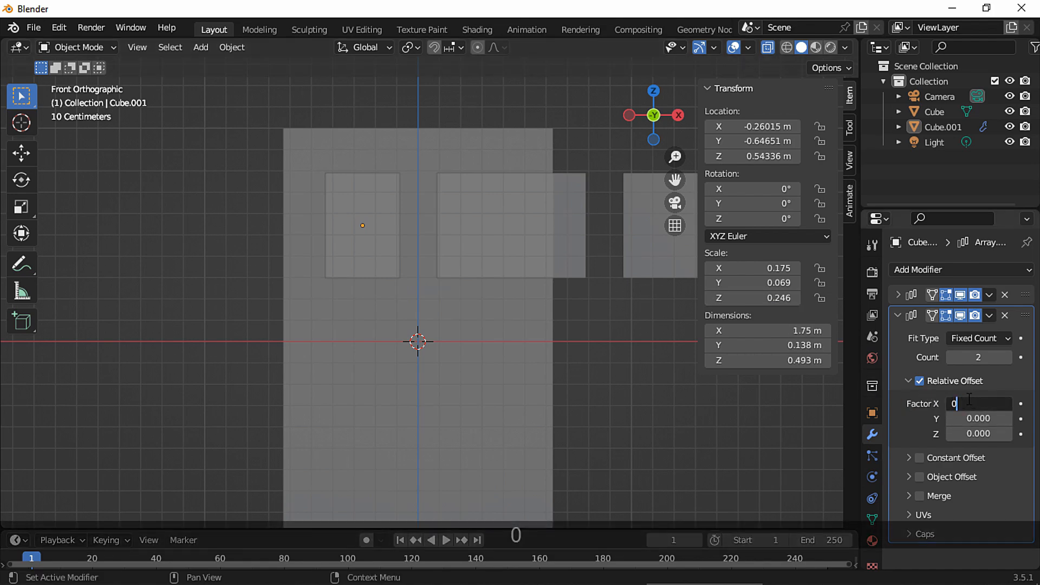
pyautogui.press('Return')
pyautogui.moveTo(983, 432); pyautogui.dragTo(918, 432)
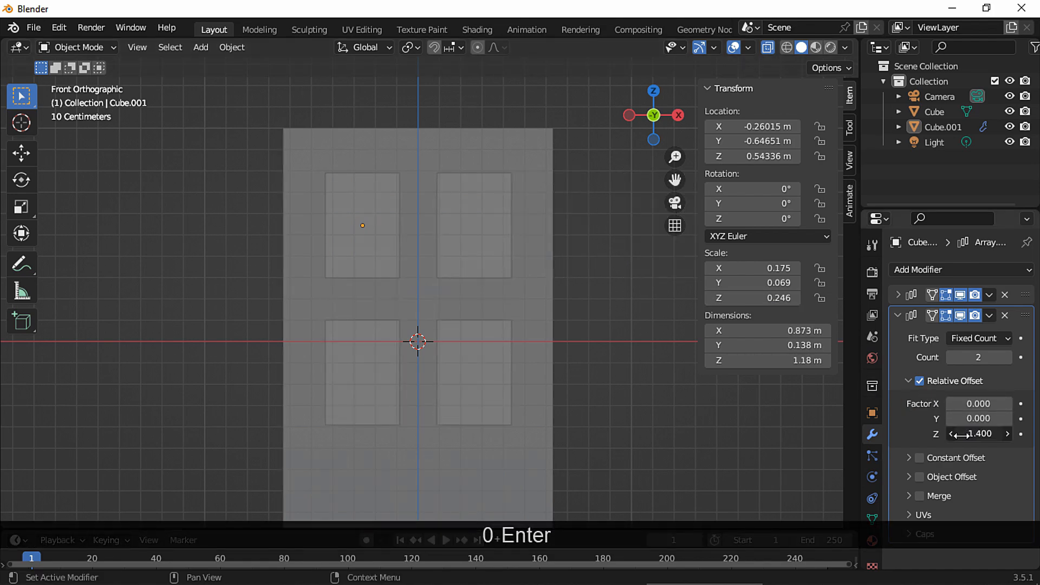
# - In camera view with X-ray off, scale the windows by about 0.834 and set the second array's Z offset to about -1.46
pyautogui.click(676, 203)
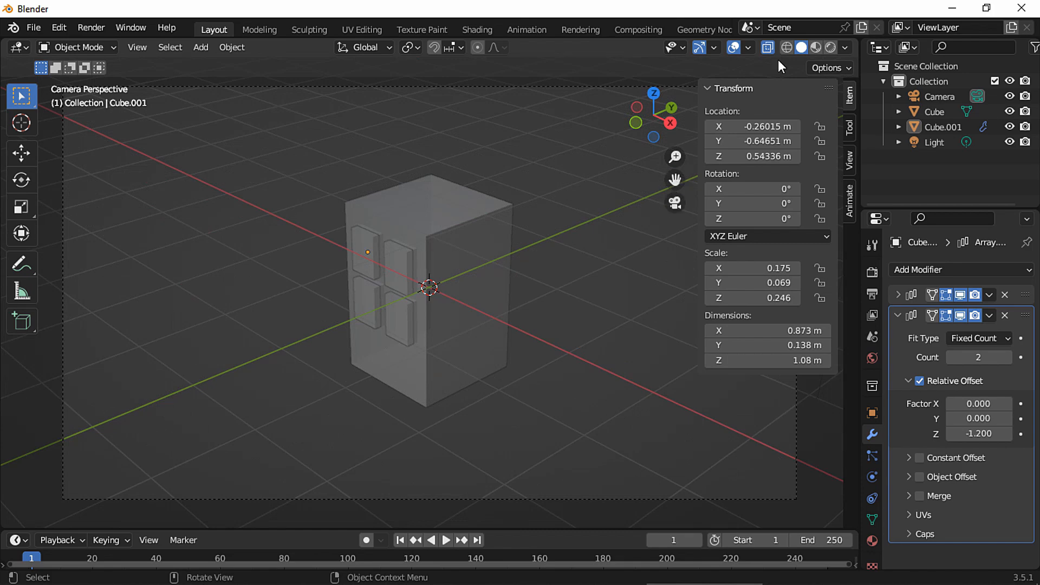
pyautogui.keyDown('ctrl'); pyautogui.moveTo(531, 299); pyautogui.dragTo(557, 255, button='middle'); pyautogui.keyUp('ctrl')
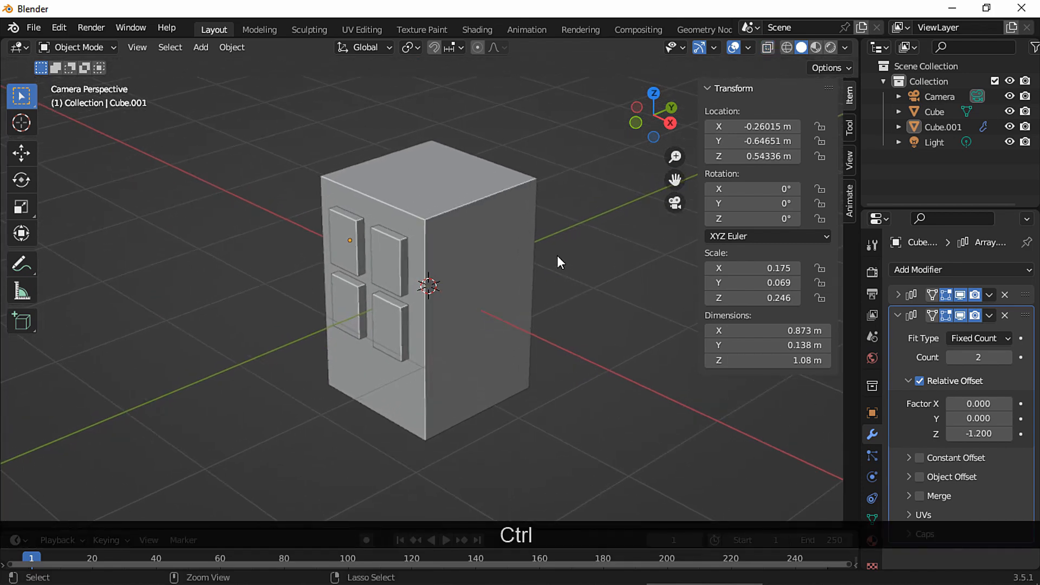
pyautogui.click(400, 253)
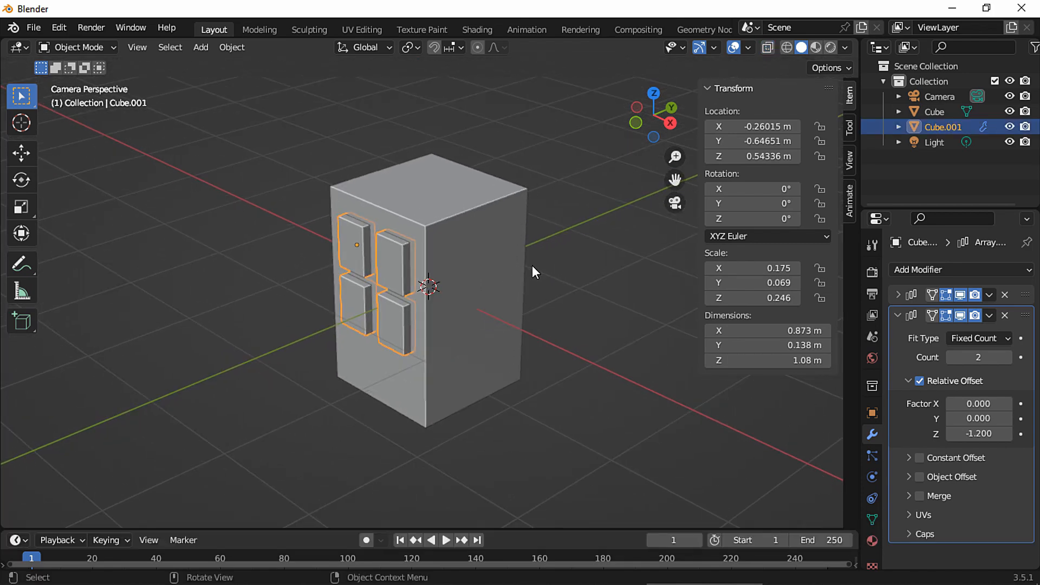
pyautogui.press('s')
pyautogui.click(509, 274)
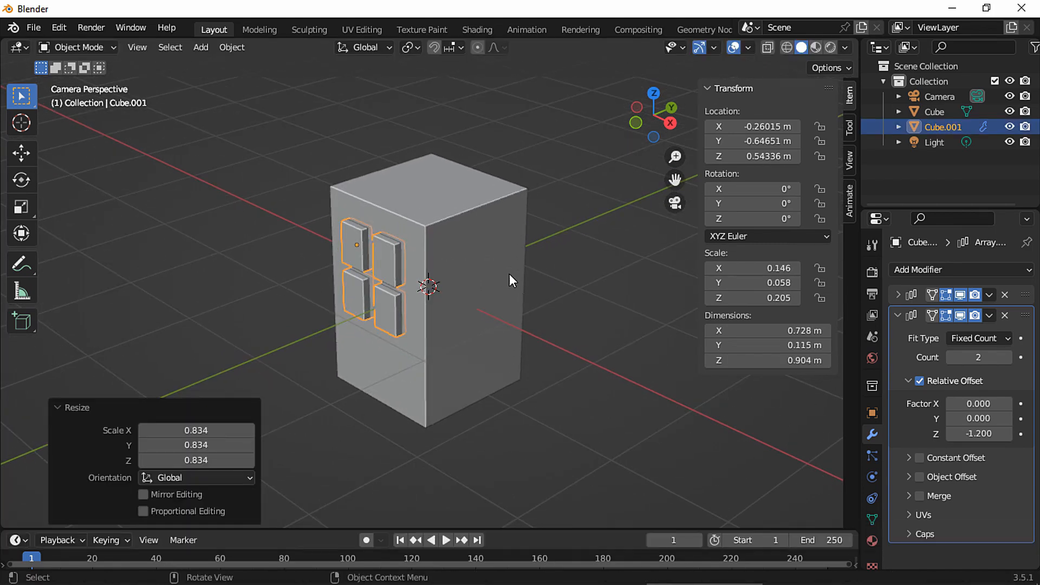
pyautogui.keyDown('shift'); pyautogui.moveTo(978, 433); pyautogui.dragTo(973, 435); pyautogui.keyUp('shift')
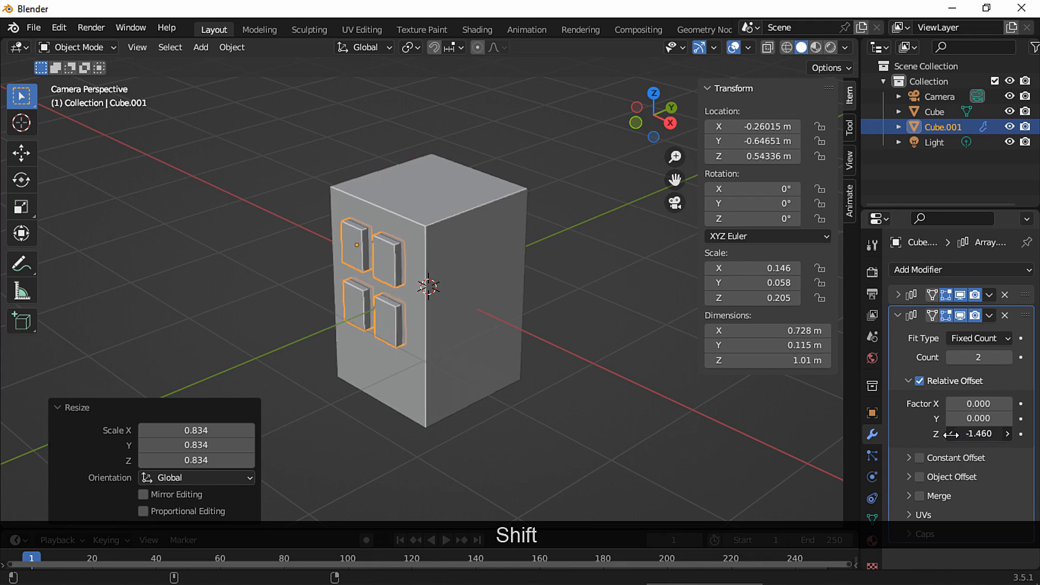
# - Recentre the window group on the front wall by moving it along X to about -0.217 m
pyautogui.click(637, 122)
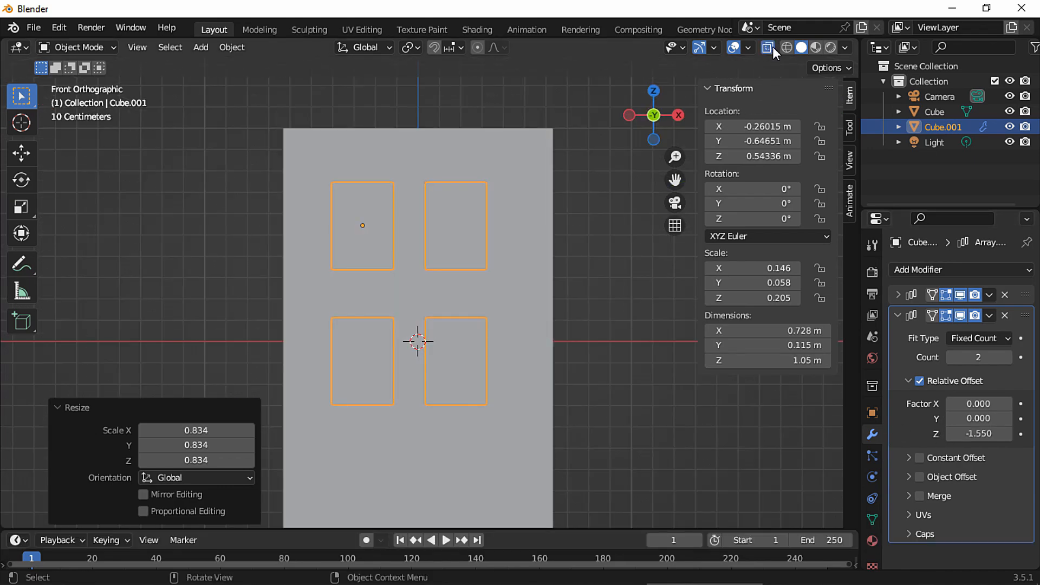
pyautogui.press('g')
pyautogui.press('x')
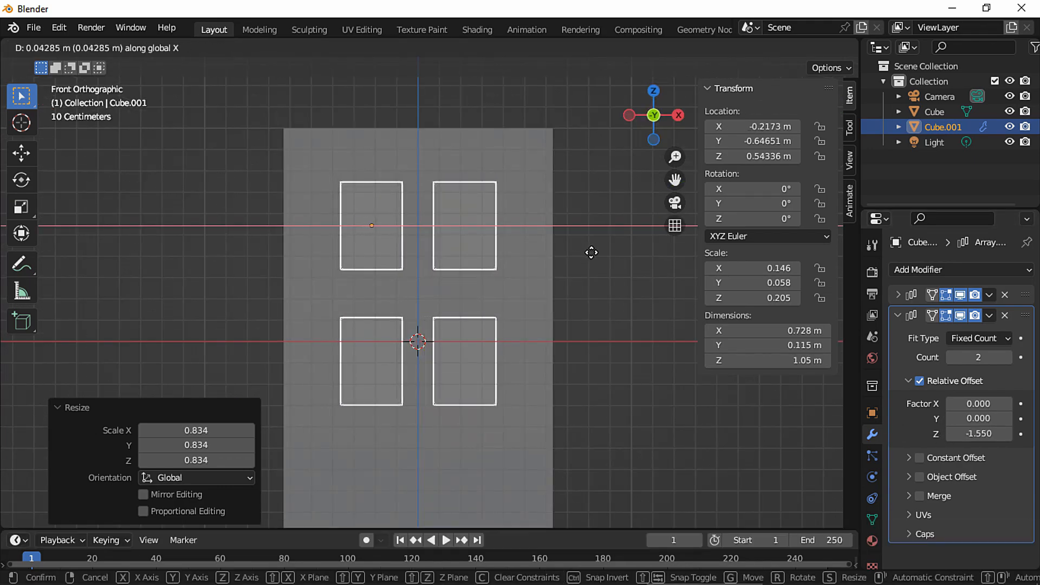
pyautogui.click(591, 252)
pyautogui.click(592, 253)
pyautogui.click(768, 52)
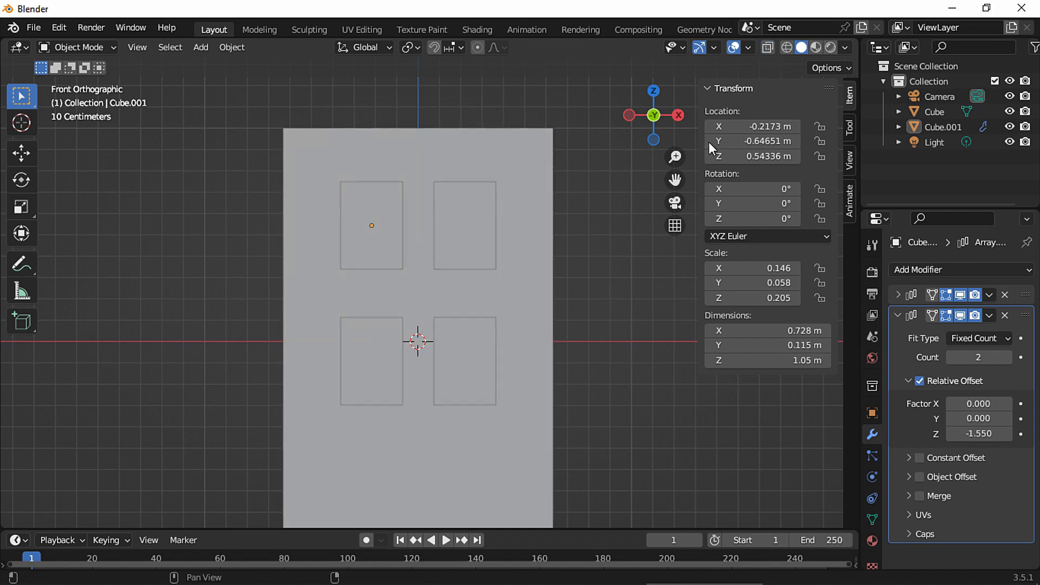
# - Add a cube, scale it uniformly to about 0.429, and flatten it along Y to a scale of about 0.086
pyautogui.click(678, 200)
pyautogui.hotkey('shift', 'a')
pyautogui.moveTo(461, 274)
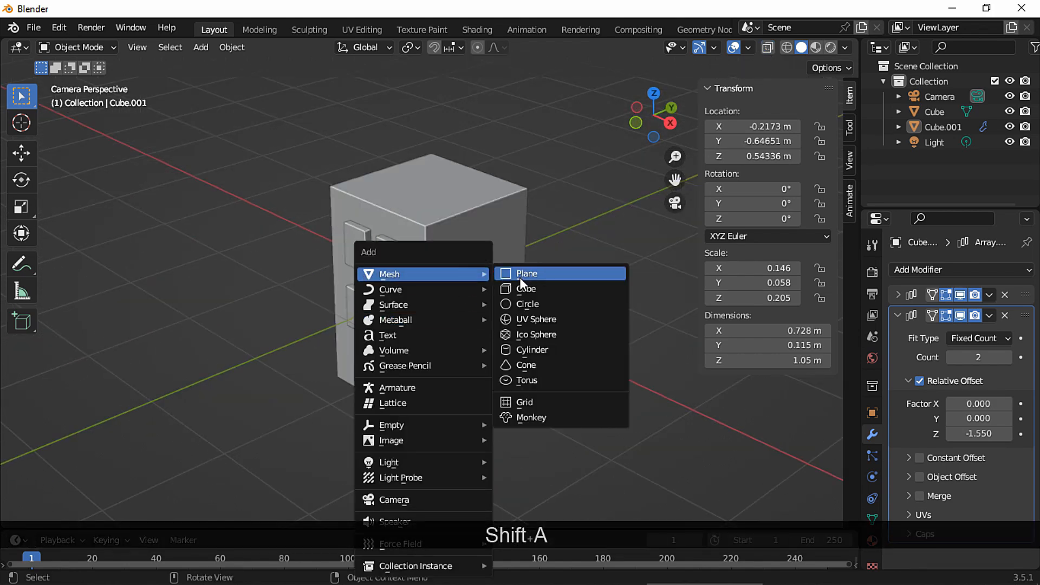
pyautogui.click(520, 288)
pyautogui.press('s')
pyautogui.click(561, 262)
pyautogui.press('s')
pyautogui.press('y')
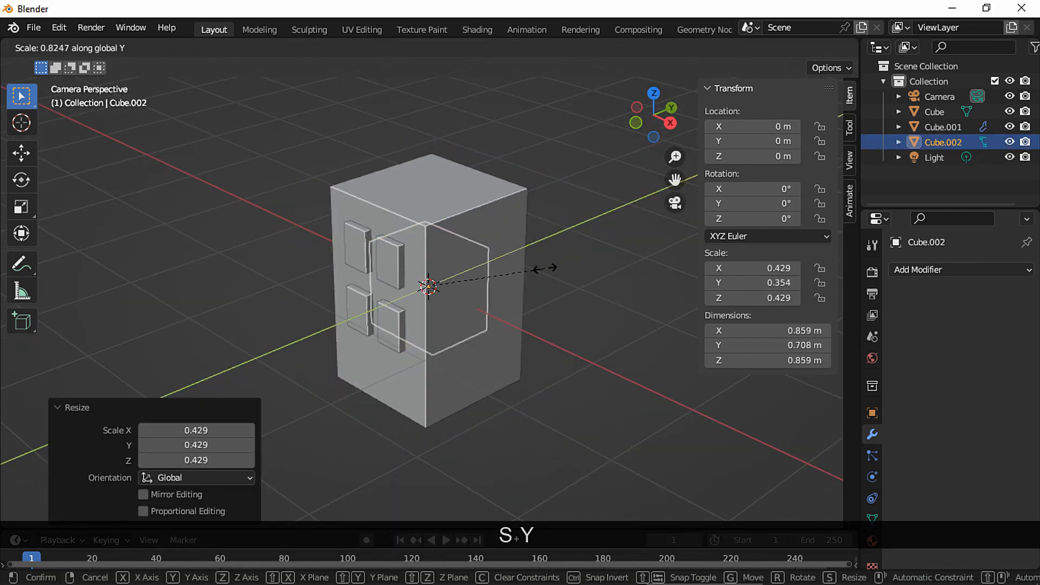
pyautogui.click(534, 275)
# - Move the flattened cube along Y to about -0.655 m and scale it uniformly by about 0.505
pyautogui.press('g')
pyautogui.press('y')
pyautogui.click(513, 330)
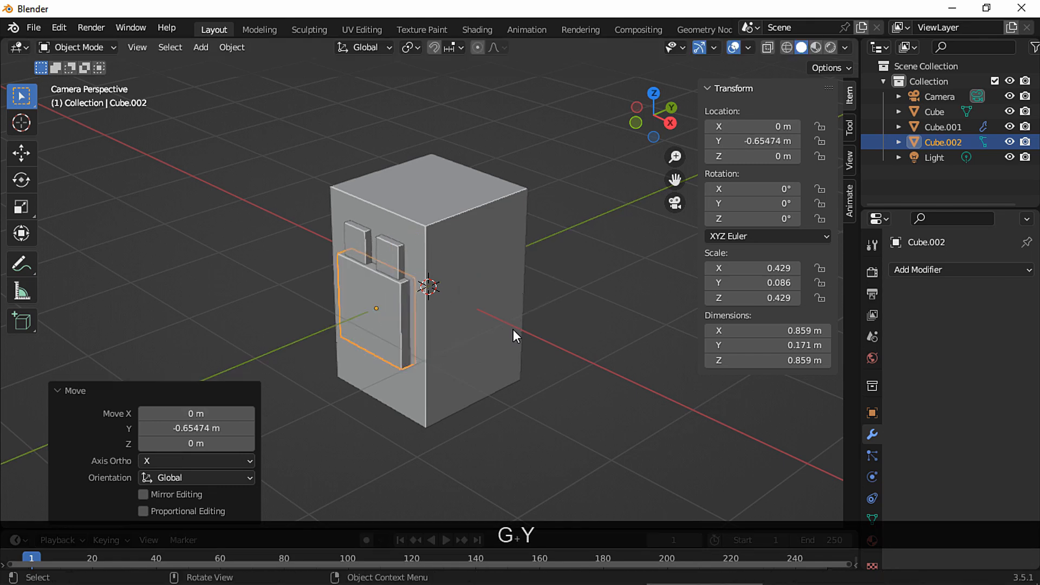
pyautogui.press('s')
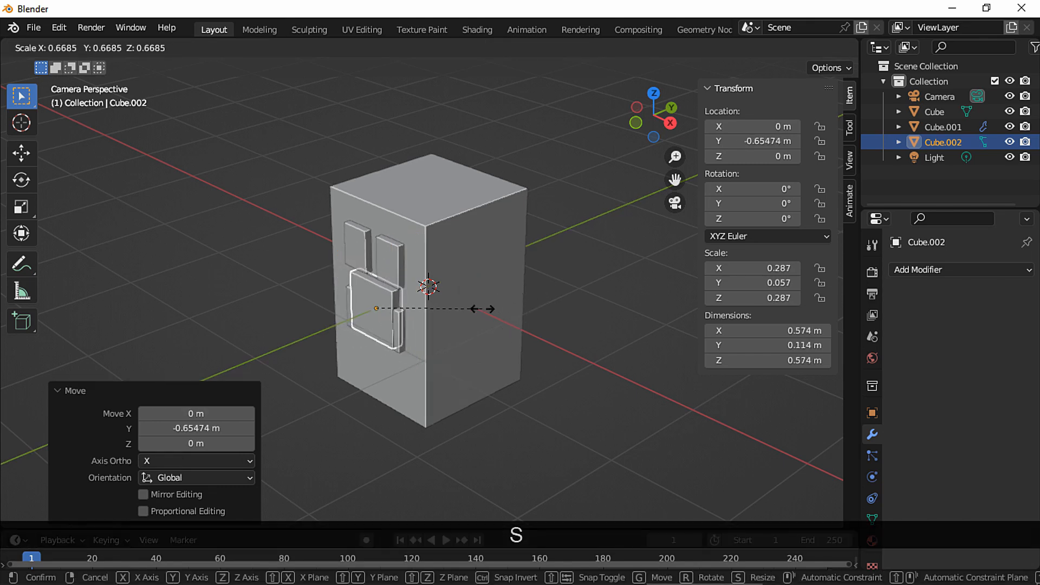
pyautogui.click(459, 307)
# - Lower the new block along Z to about -0.717 m and narrow it along X by about 0.595 as a door
pyautogui.press('g')
pyautogui.press('z')
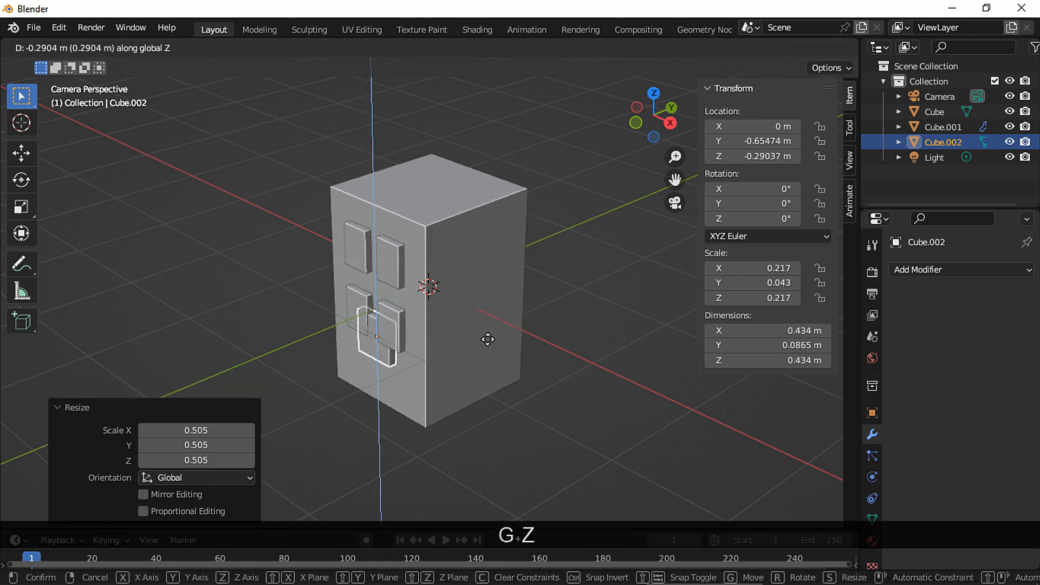
pyautogui.click(485, 367)
pyautogui.keyDown('shift'); pyautogui.moveTo(487, 367); pyautogui.dragTo(486, 313, button='middle'); pyautogui.keyUp('shift')
pyautogui.press('s')
pyautogui.press('x')
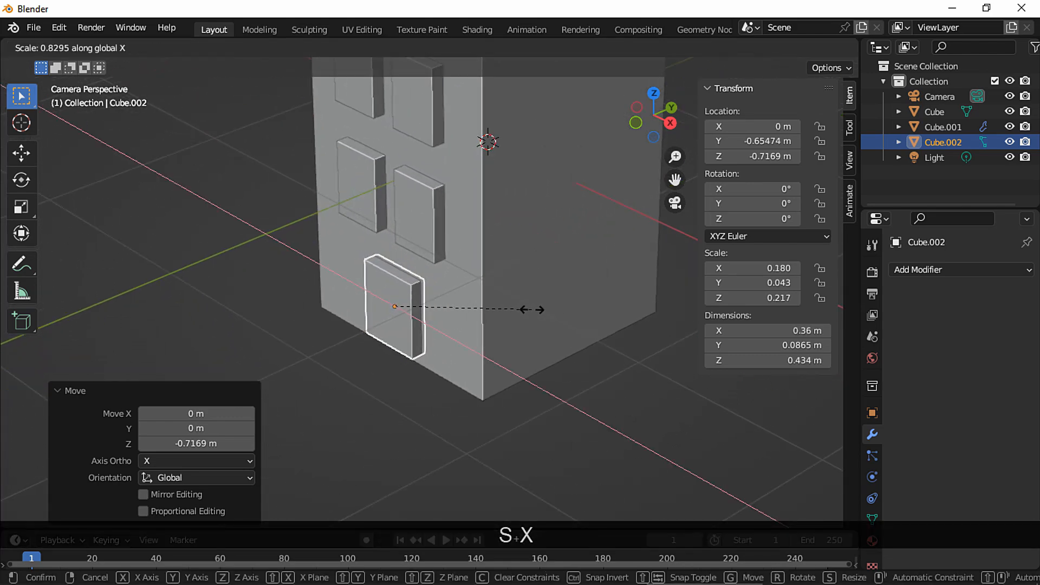
pyautogui.click(487, 309)
# - Stretch the door block along Z by about 1.046 and raise it to Z about -0.655 m
pyautogui.press('s')
pyautogui.press('z')
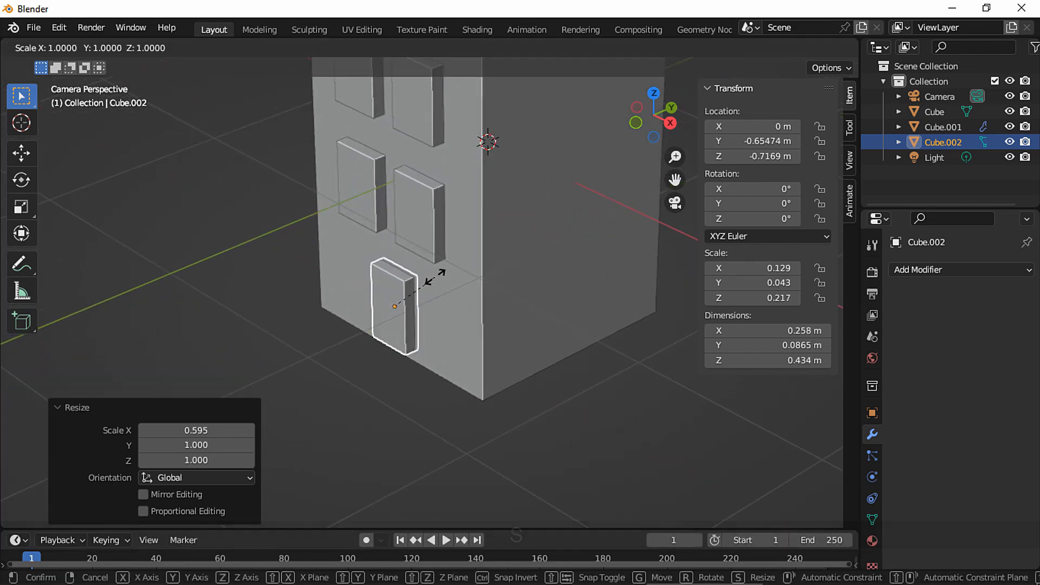
pyautogui.click(439, 271)
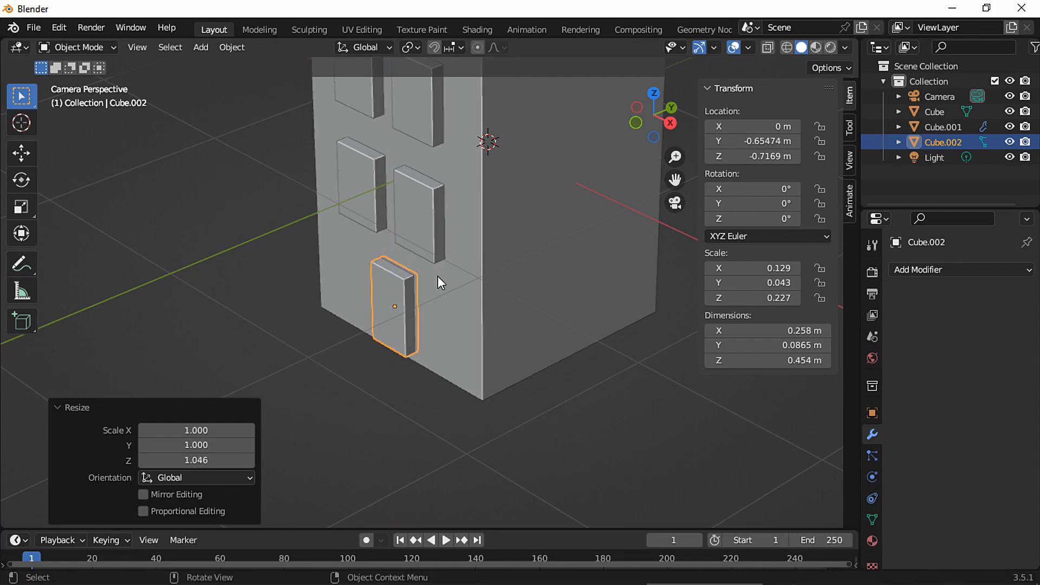
pyautogui.moveTo(438, 288); pyautogui.dragTo(477, 338, button='middle')
pyautogui.press('g')
pyautogui.press('z')
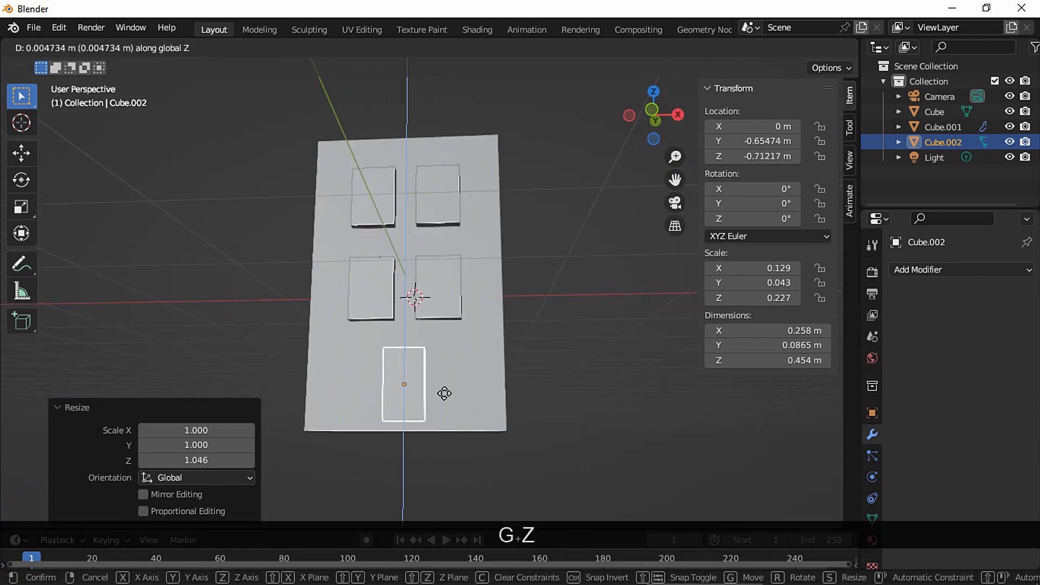
pyautogui.click(448, 384)
pyautogui.moveTo(459, 378); pyautogui.dragTo(438, 388, button='middle')
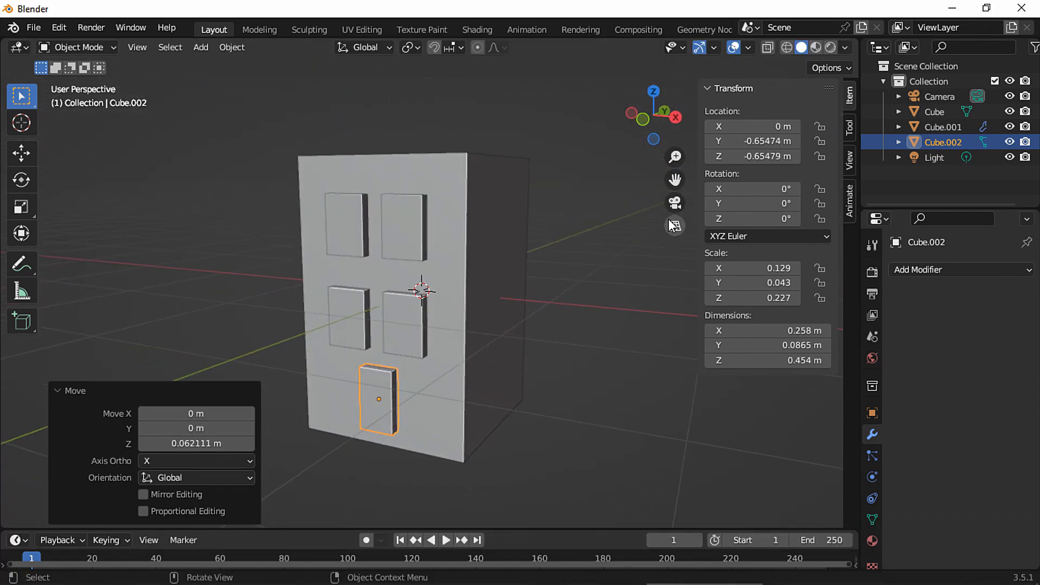
# - In camera view, widen the door block along X to a scale of about 0.144
pyautogui.press('KP_0')
pyautogui.keyDown('ctrl'); pyautogui.moveTo(605, 286); pyautogui.dragTo(428, 284, button='middle'); pyautogui.keyUp('ctrl')
pyautogui.press('s')
pyautogui.press('x')
pyautogui.click(502, 376)
# - Scale the arrayed window group on the front wall uniformly by about 0.852
pyautogui.click(425, 210)
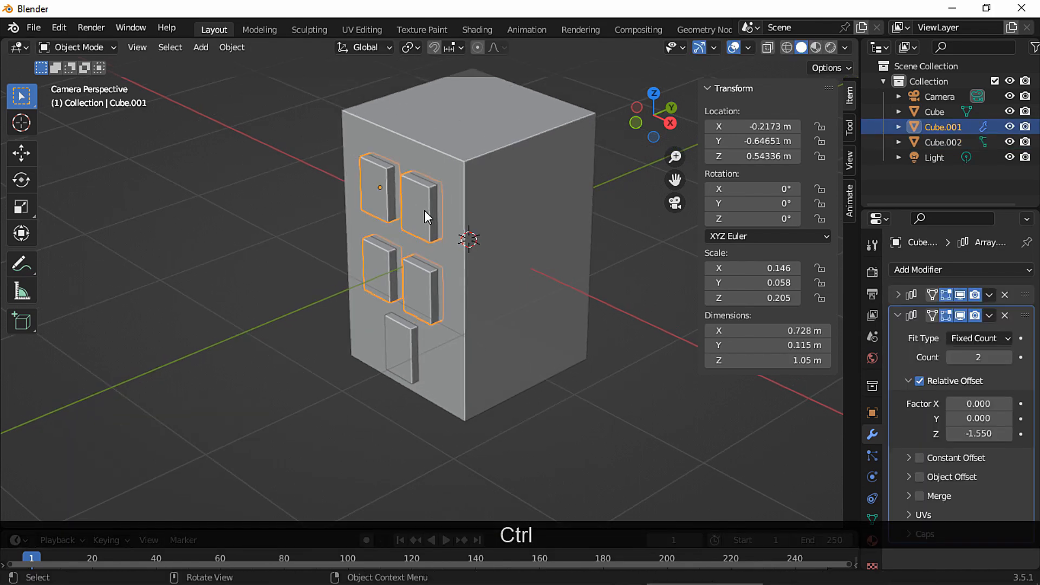
pyautogui.press('s')
pyautogui.click(530, 237)
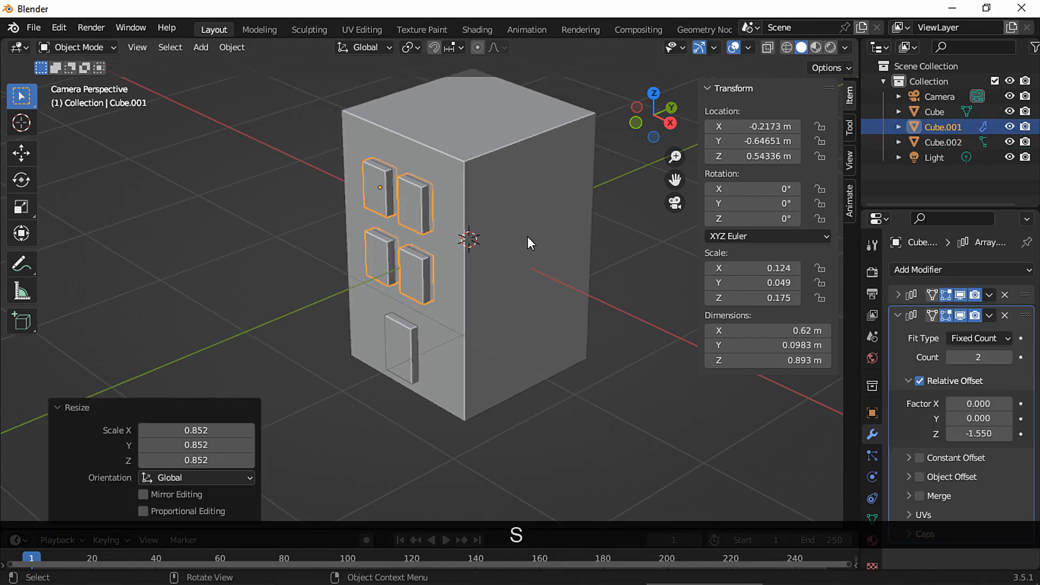
# - Using X-ray in front view, move the windows to X about -0.191 m and Z about 0.584 m
pyautogui.click(635, 123)
pyautogui.click(767, 49)
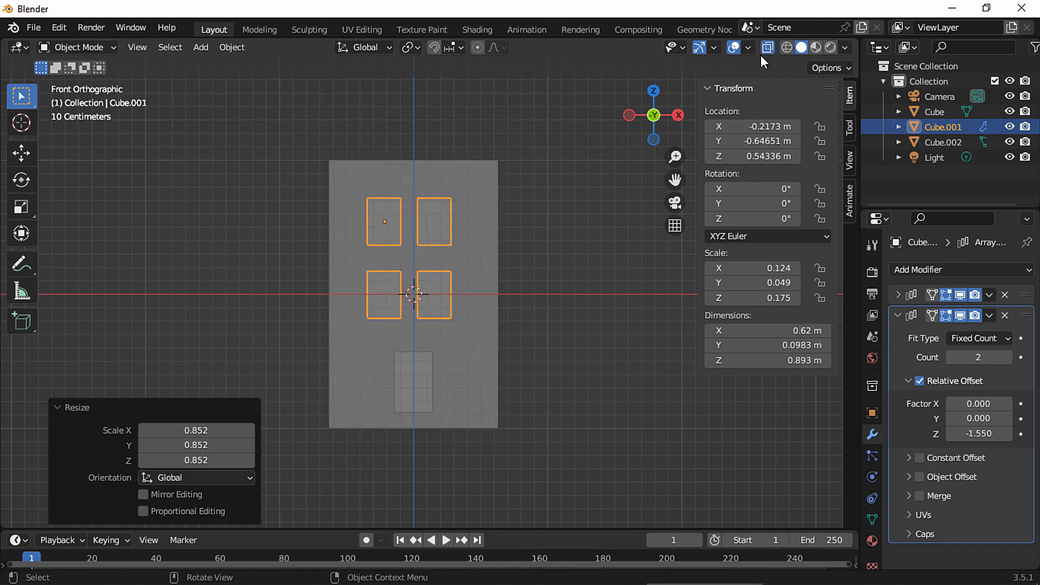
pyautogui.keyDown('ctrl'); pyautogui.moveTo(534, 212); pyautogui.dragTo(512, 252, button='middle'); pyautogui.keyUp('ctrl')
pyautogui.press('g')
pyautogui.press('x')
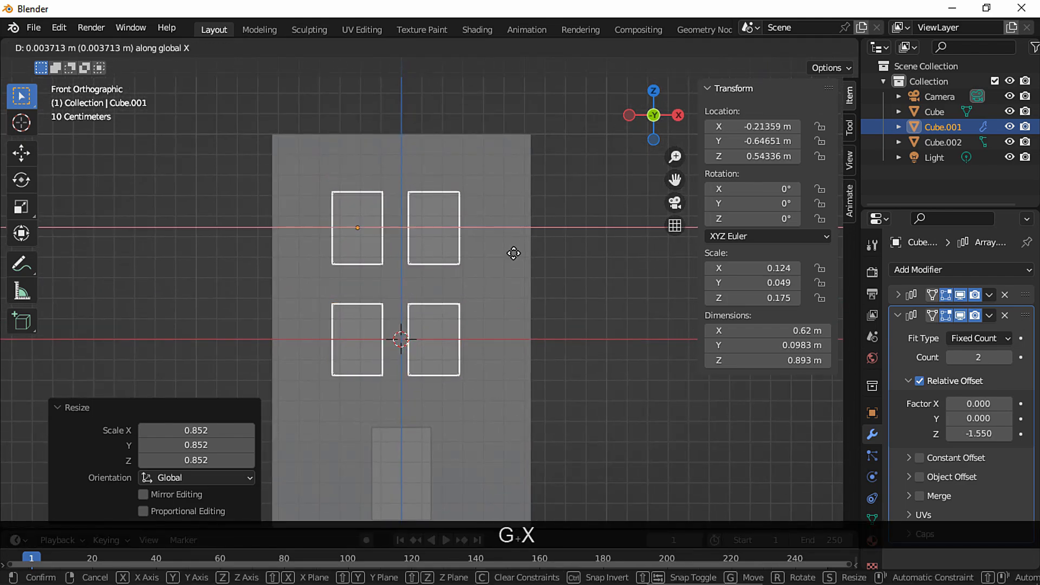
pyautogui.click(517, 251)
pyautogui.press('g')
pyautogui.press('z')
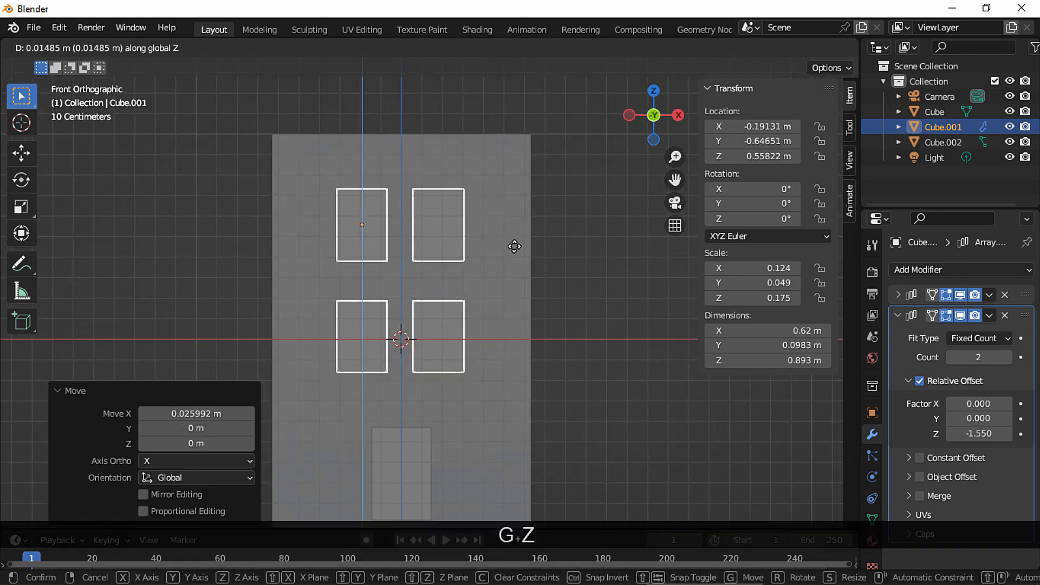
pyautogui.click(519, 242)
# - Set the first array's relative offset X to 1.72 and recentre the windows at X about -0.206 m
pyautogui.click(897, 315)
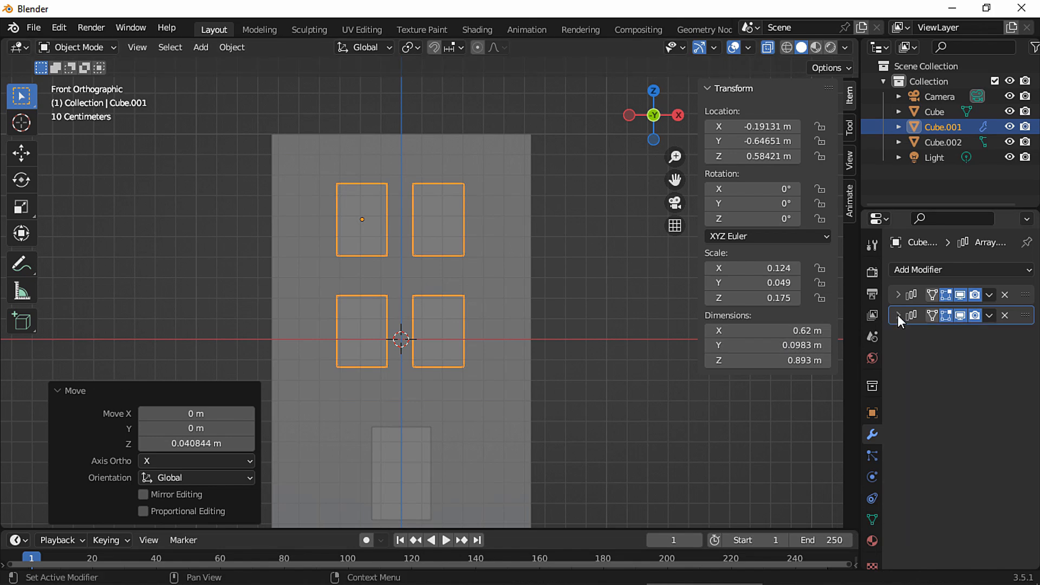
pyautogui.click(897, 294)
pyautogui.keyDown('shift'); pyautogui.moveTo(957, 383); pyautogui.dragTo(970, 382); pyautogui.keyUp('shift')
pyautogui.press('g')
pyautogui.press('x')
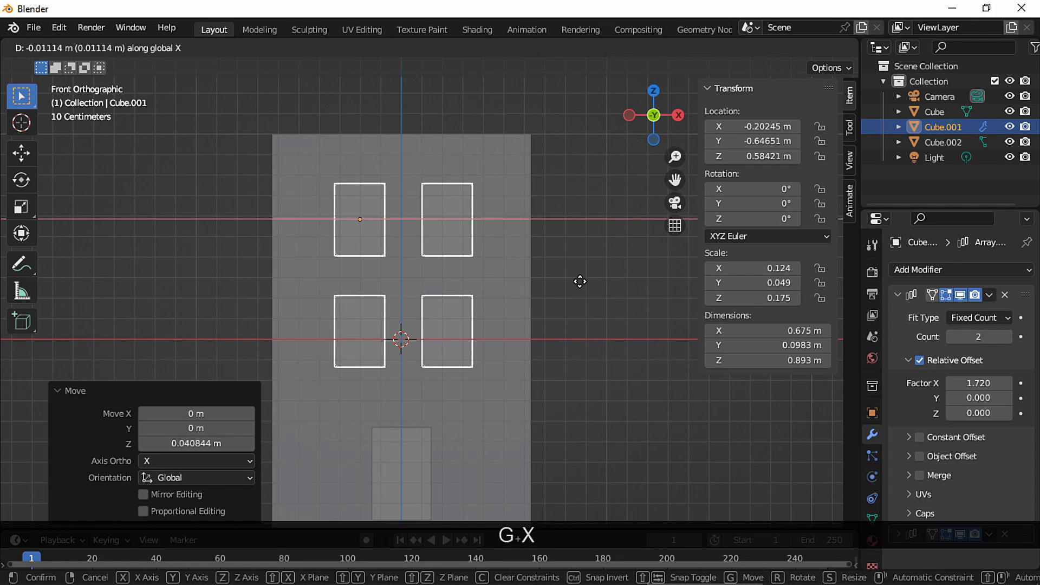
pyautogui.click(579, 282)
pyautogui.click(580, 283)
# - Make the door block taller by scaling it along Z by about 1.184, with X-ray off
pyautogui.moveTo(579, 283)
pyautogui.mouseDown(button='middle')
pyautogui.moveTo(521, 391)
pyautogui.moveTo(588, 297)
pyautogui.mouseUp(button='middle')
pyautogui.moveTo(587, 297); pyautogui.dragTo(518, 362, button='middle')
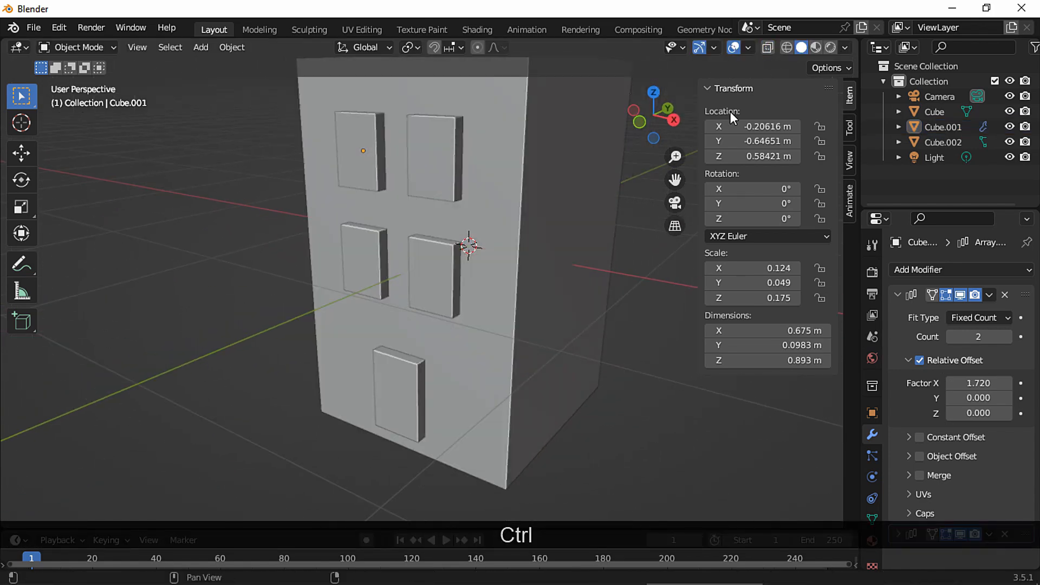
pyautogui.click(384, 387)
pyautogui.press('s')
pyautogui.press('z')
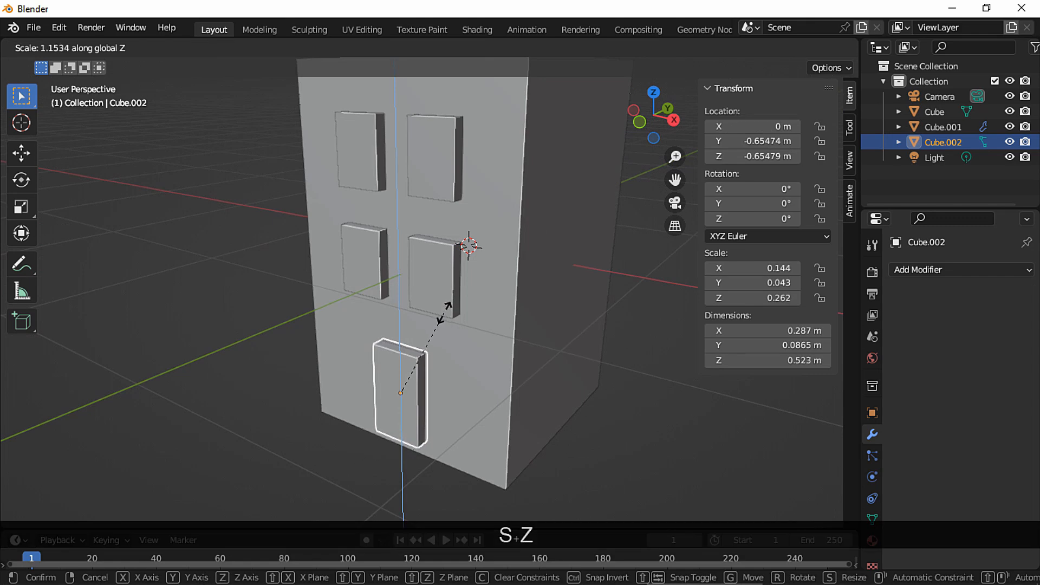
pyautogui.click(447, 314)
# - Raise the door block to Z about -0.614 m and push it into the wall to Y about -0.632 m
pyautogui.press('g')
pyautogui.press('z')
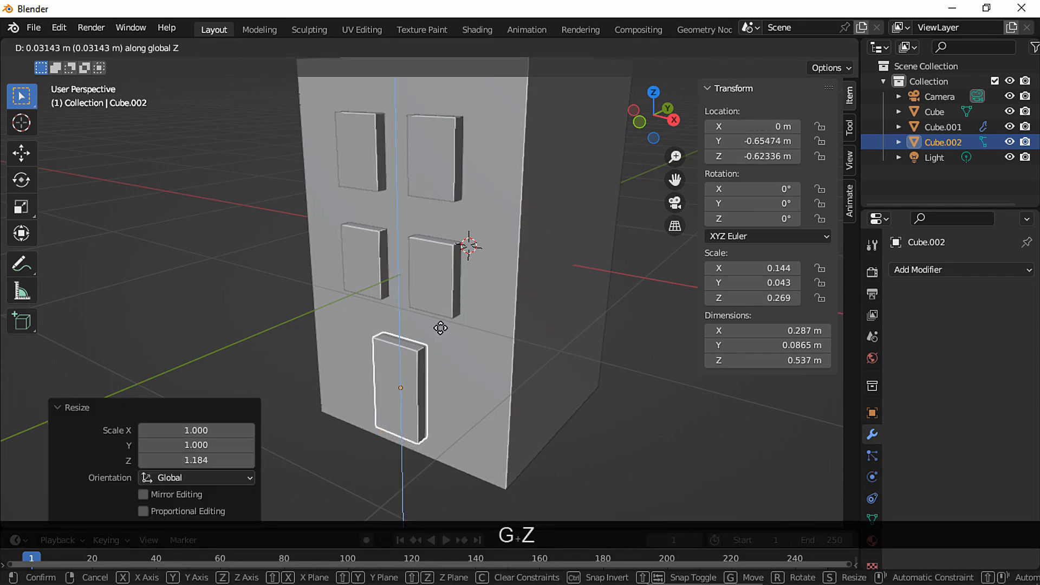
pyautogui.click(450, 327)
pyautogui.press('g')
pyautogui.press('y')
pyautogui.click(455, 326)
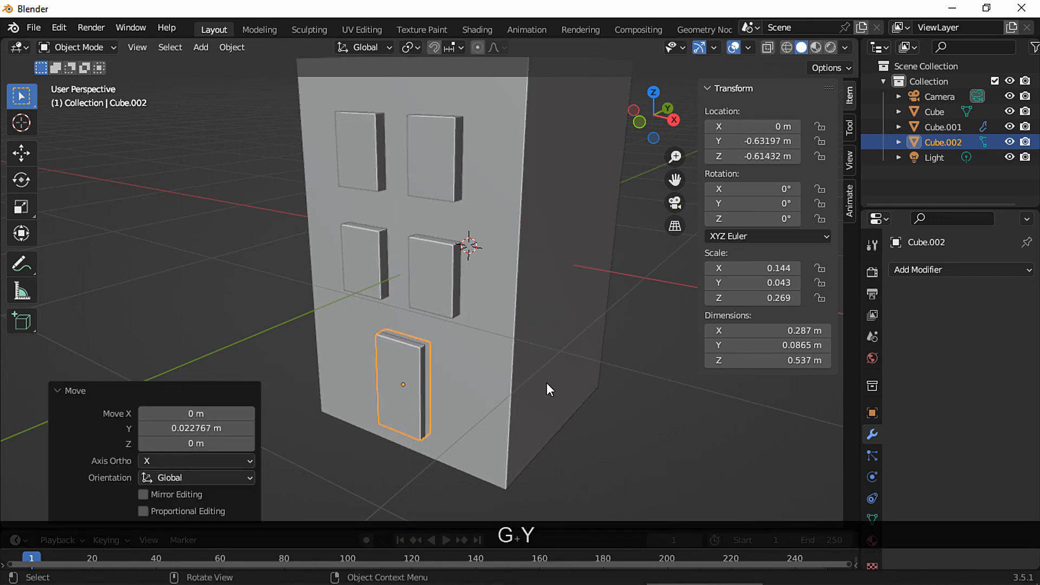
pyautogui.click(610, 368)
pyautogui.keyDown('ctrl'); pyautogui.moveTo(585, 346); pyautogui.dragTo(577, 401, button='middle'); pyautogui.keyUp('ctrl')
pyautogui.keyDown('ctrl'); pyautogui.moveTo(566, 315); pyautogui.dragTo(571, 341, button='middle'); pyautogui.keyUp('ctrl')
pyautogui.keyDown('ctrl'); pyautogui.moveTo(606, 311); pyautogui.dragTo(596, 348, button='middle'); pyautogui.keyUp('ctrl')
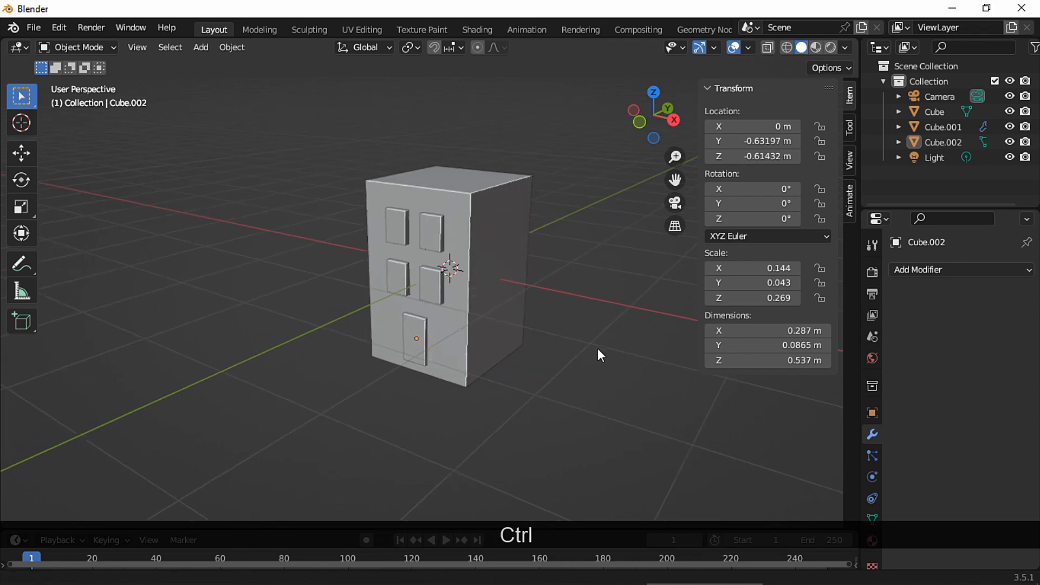
# - Duplicate the front window group in place and rotate the copy 90° about Z
pyautogui.click(680, 201)
pyautogui.keyDown('shift'); pyautogui.click(427, 305); pyautogui.keyUp('shift')
pyautogui.hotkey('shift', 'd')
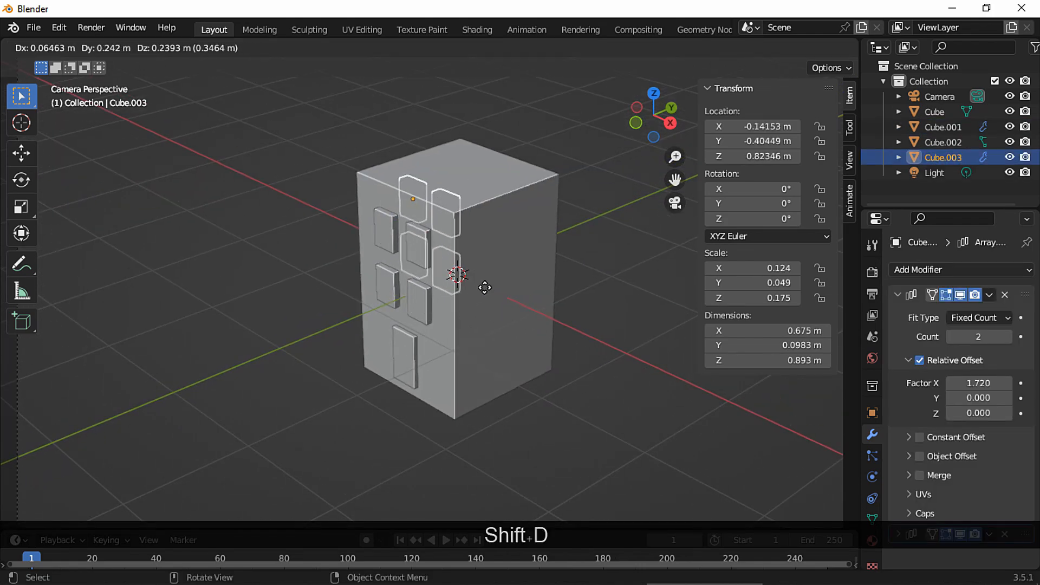
pyautogui.press('Escape')
pyautogui.press('r')
pyautogui.press('z')
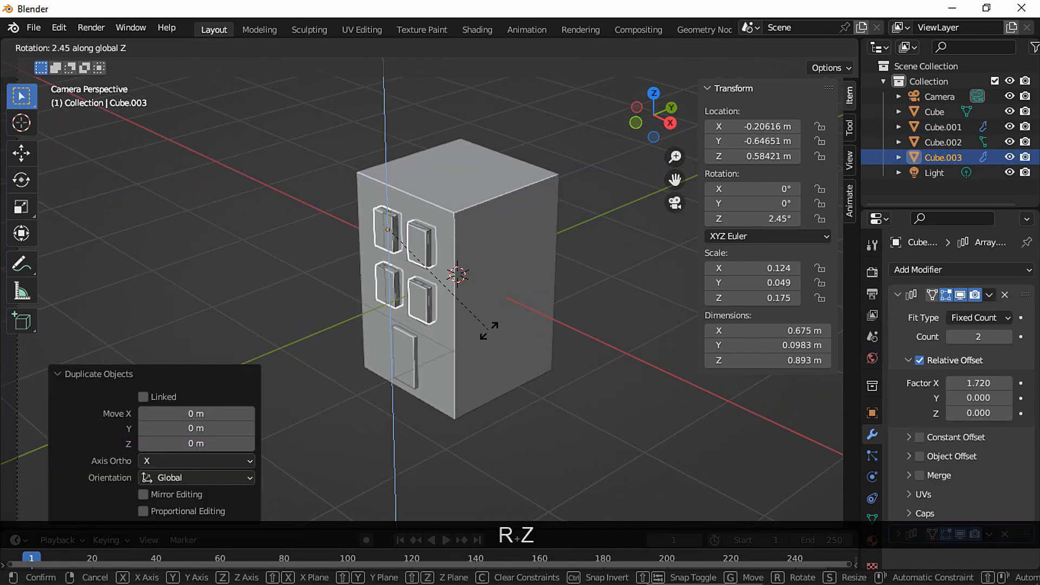
pyautogui.press('9')
pyautogui.press('0')
pyautogui.click(502, 317)
# - Move the rotated window copy onto the side wall at X about 0.629 m and Y about -0.209 m
pyautogui.press('g')
pyautogui.press('x')
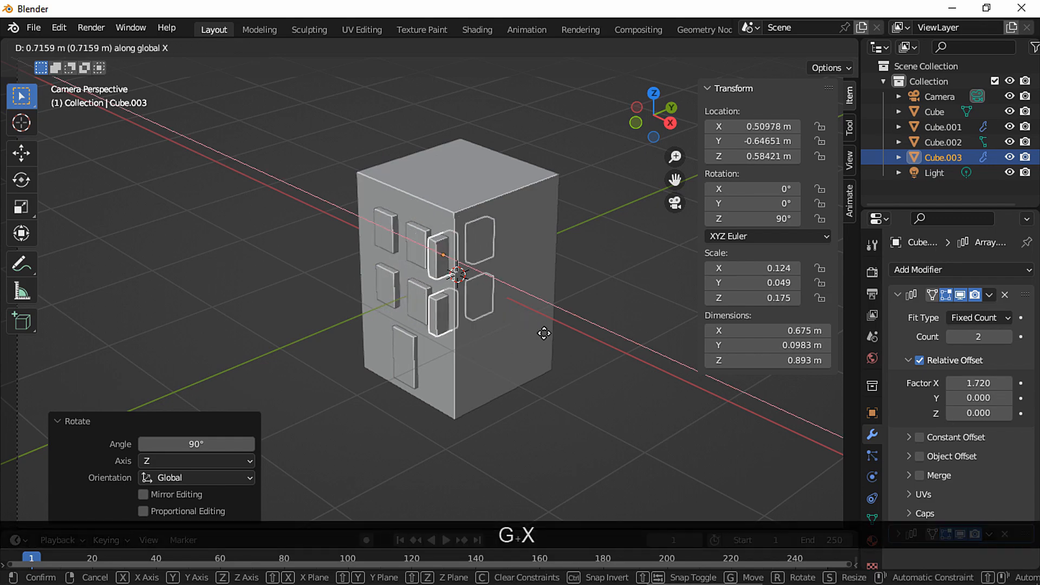
pyautogui.click(551, 335)
pyautogui.press('g')
pyautogui.press('y')
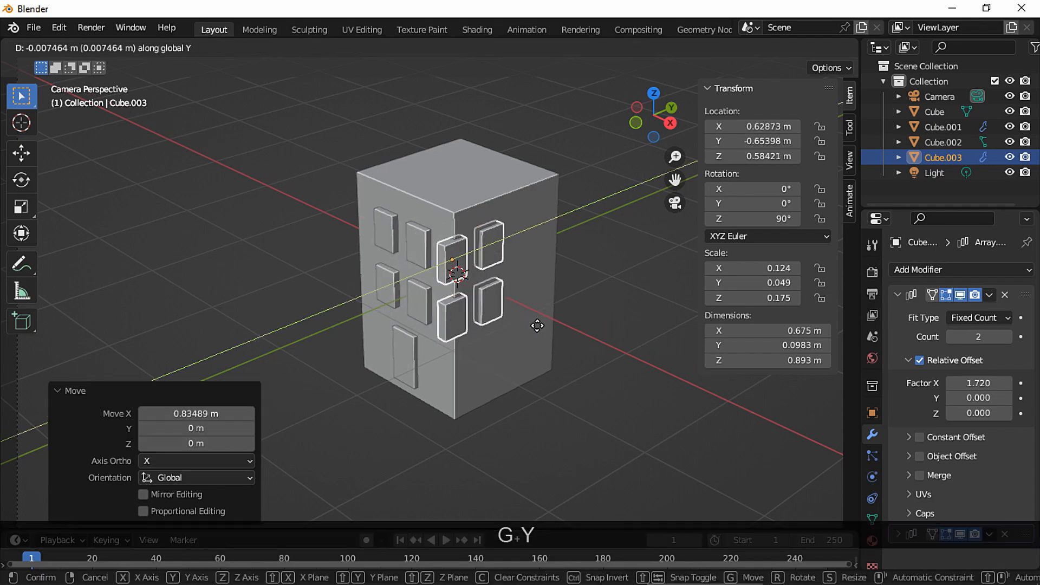
pyautogui.click(574, 311)
pyautogui.moveTo(574, 311); pyautogui.dragTo(563, 303, button='middle')
# - Using X-ray in right view, centre the side windows by moving them along Y to about -0.213 m
pyautogui.click(664, 126)
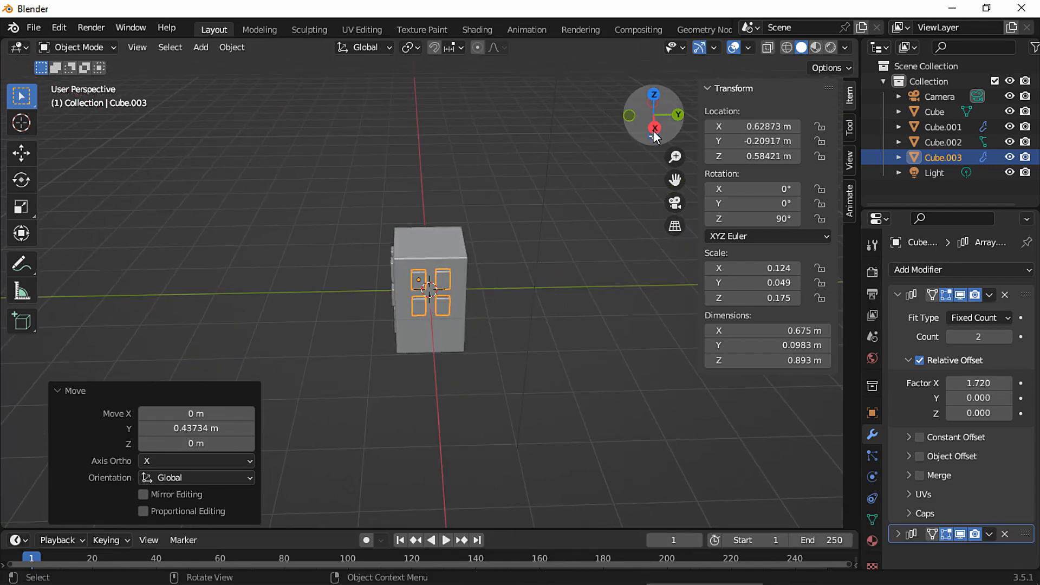
pyautogui.scroll(8, 618, 190)
pyautogui.click(767, 48)
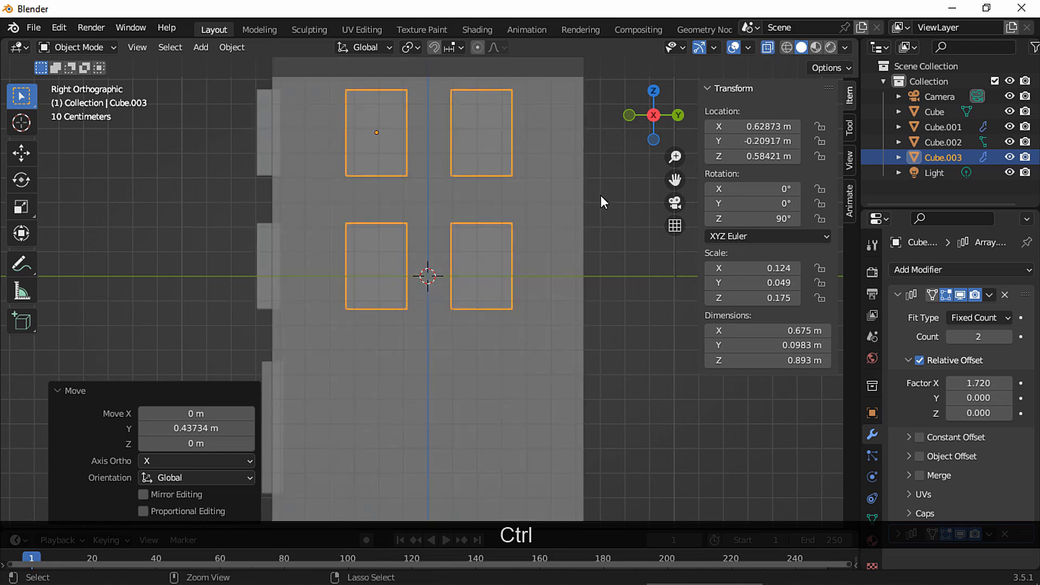
pyautogui.keyDown('ctrl'); pyautogui.moveTo(598, 196); pyautogui.dragTo(556, 226, button='middle'); pyautogui.keyUp('ctrl')
pyautogui.keyDown('shift'); pyautogui.moveTo(556, 226); pyautogui.dragTo(545, 310, button='middle'); pyautogui.keyUp('shift')
pyautogui.press('g')
pyautogui.press('y')
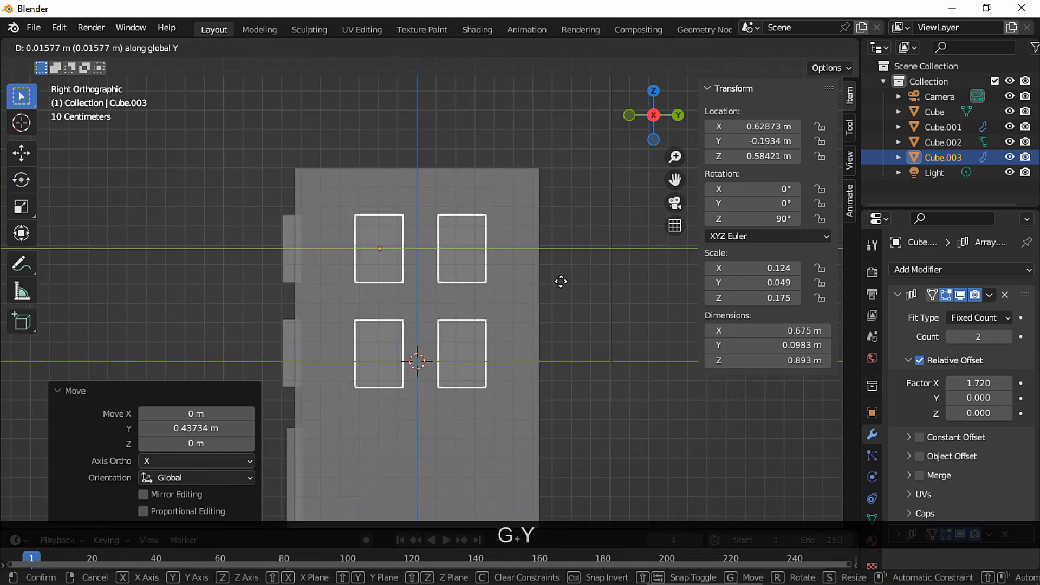
pyautogui.click(556, 285)
pyautogui.click(613, 229)
pyautogui.click(674, 203)
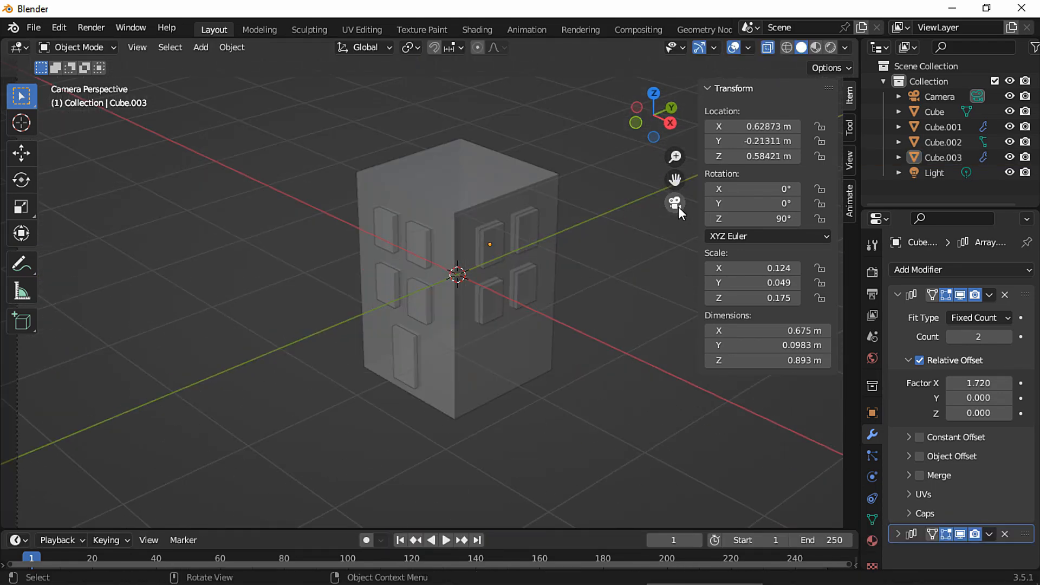
pyautogui.click(768, 47)
# - Reduce the side windows' horizontal array count to 1 and move them along Y to about 0.310 m
pyautogui.click(491, 314)
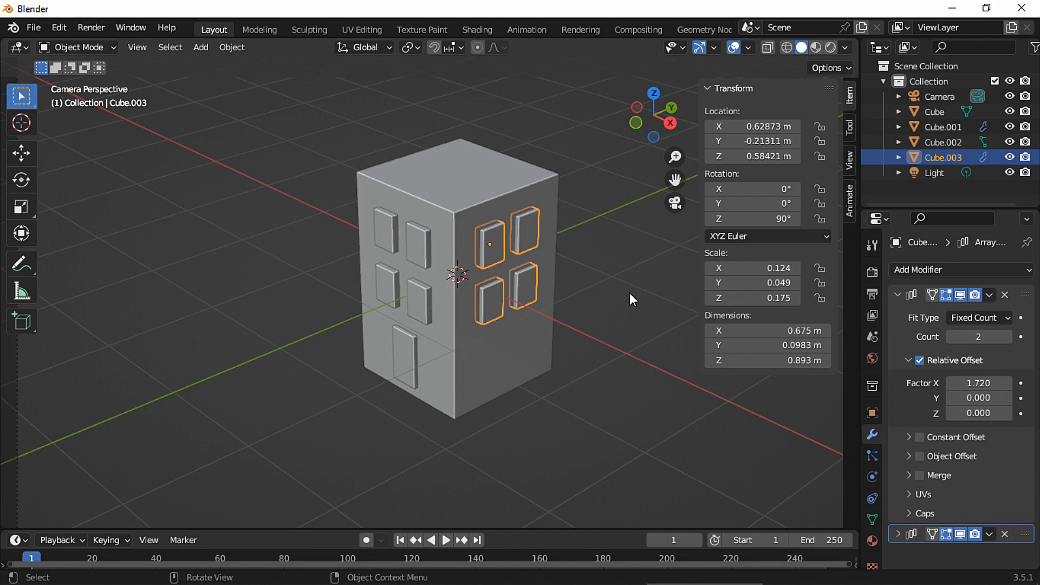
pyautogui.click(952, 338)
pyautogui.press('g')
pyautogui.press('y')
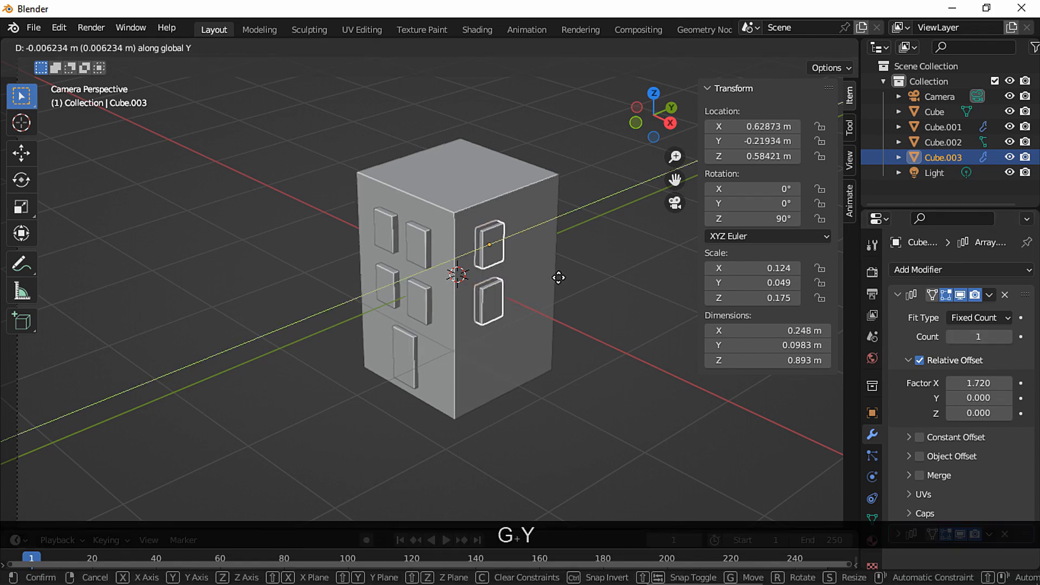
pyautogui.click(596, 253)
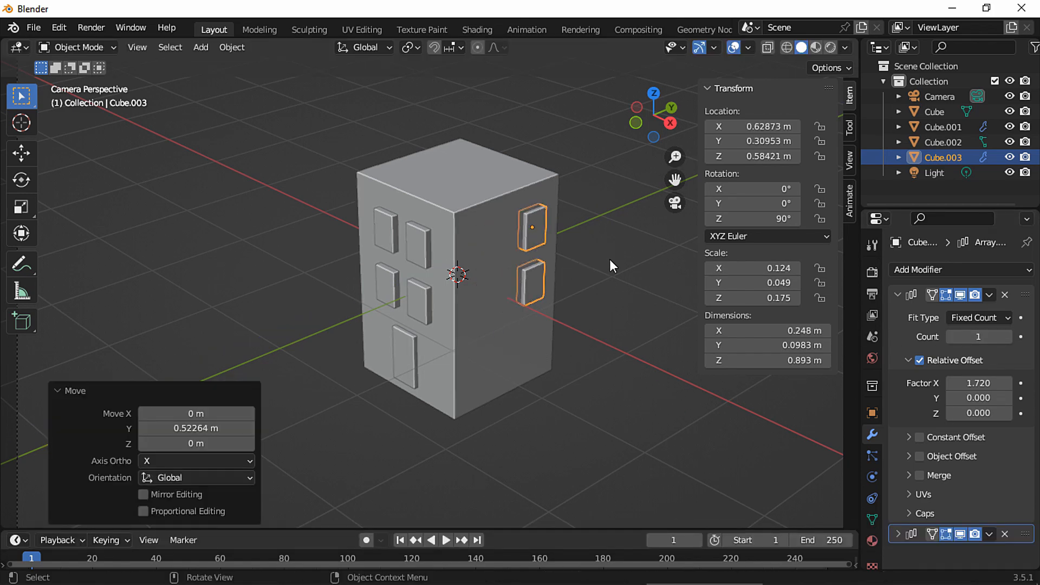
# - Duplicate the building's top face in place and separate the copy into its own roof object
pyautogui.click(464, 244)
pyautogui.press('Tab')
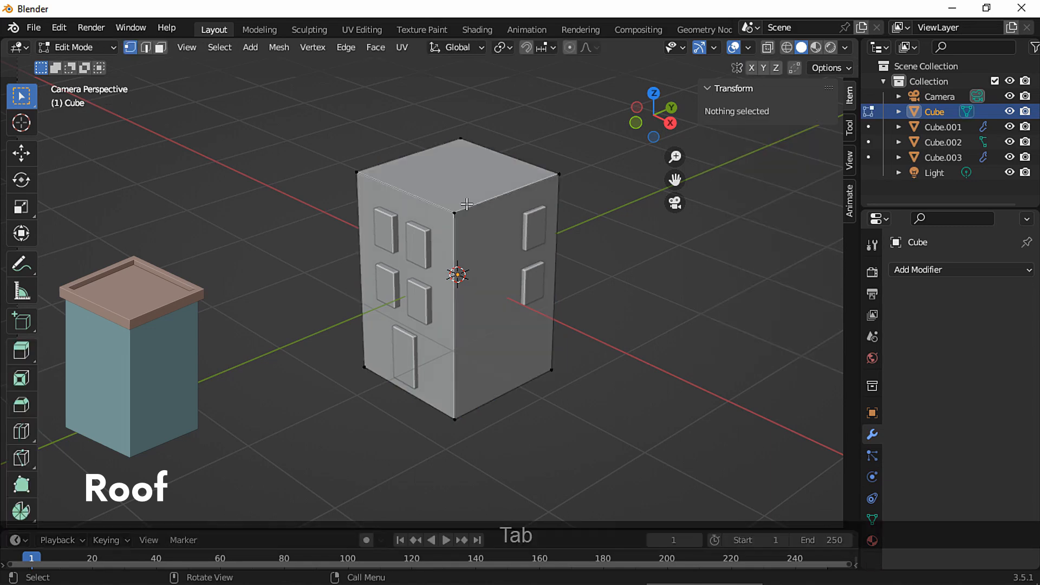
pyautogui.click(466, 186)
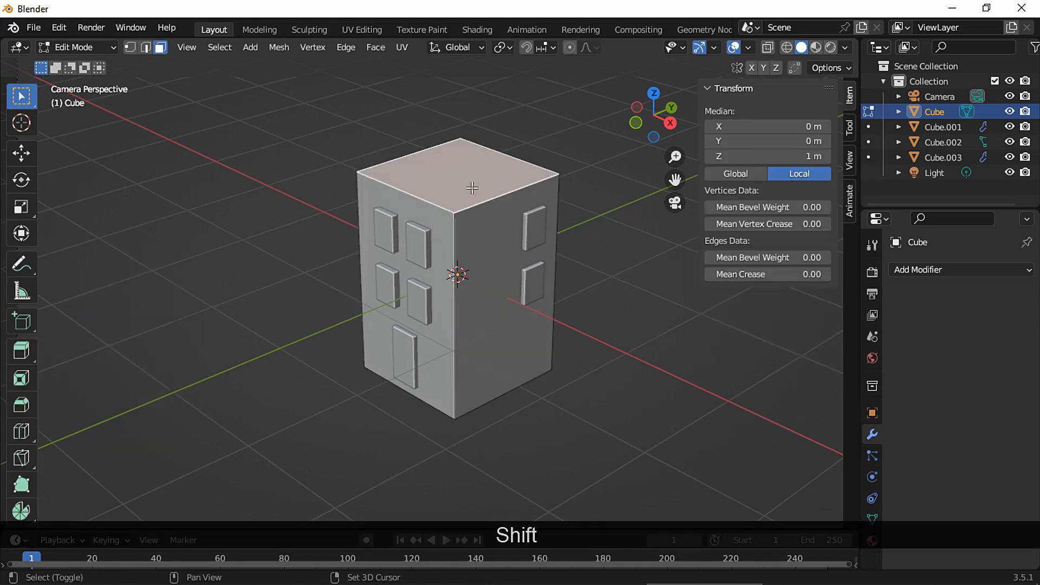
pyautogui.hotkey('shift', 'd')
pyautogui.press('Escape')
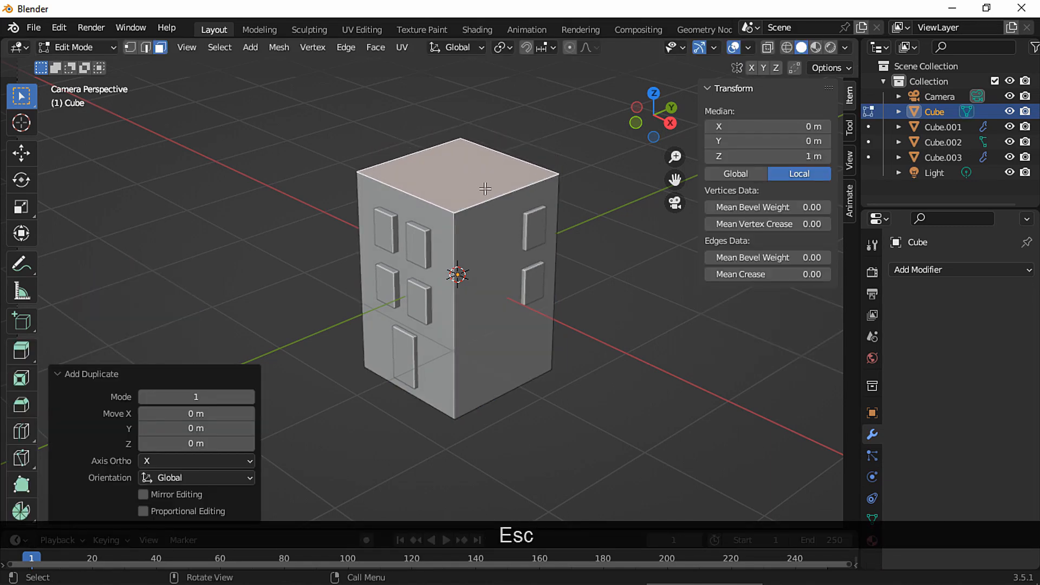
pyautogui.write('se')
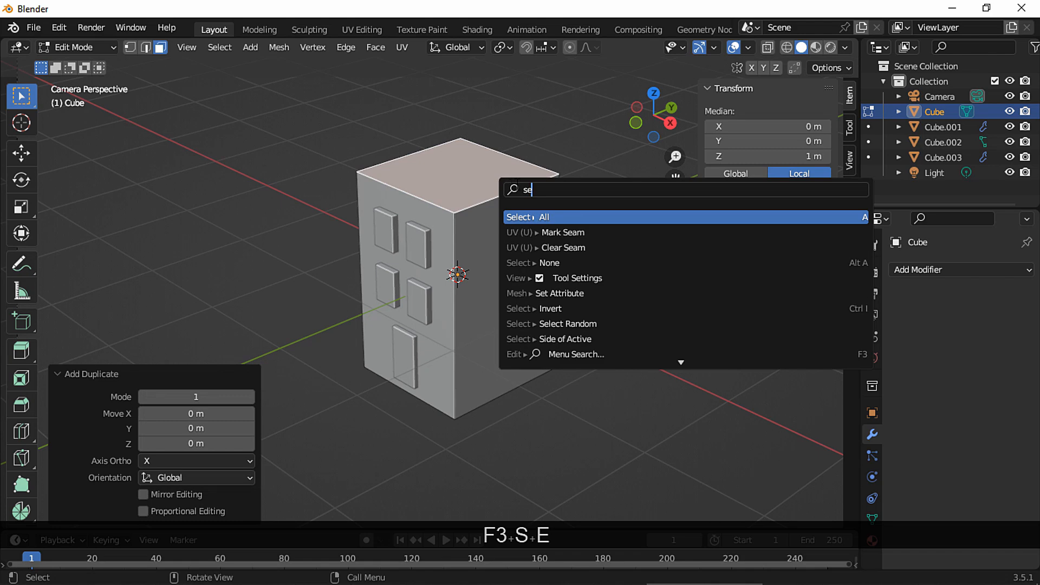
pyautogui.write('pa')
pyautogui.click(556, 218)
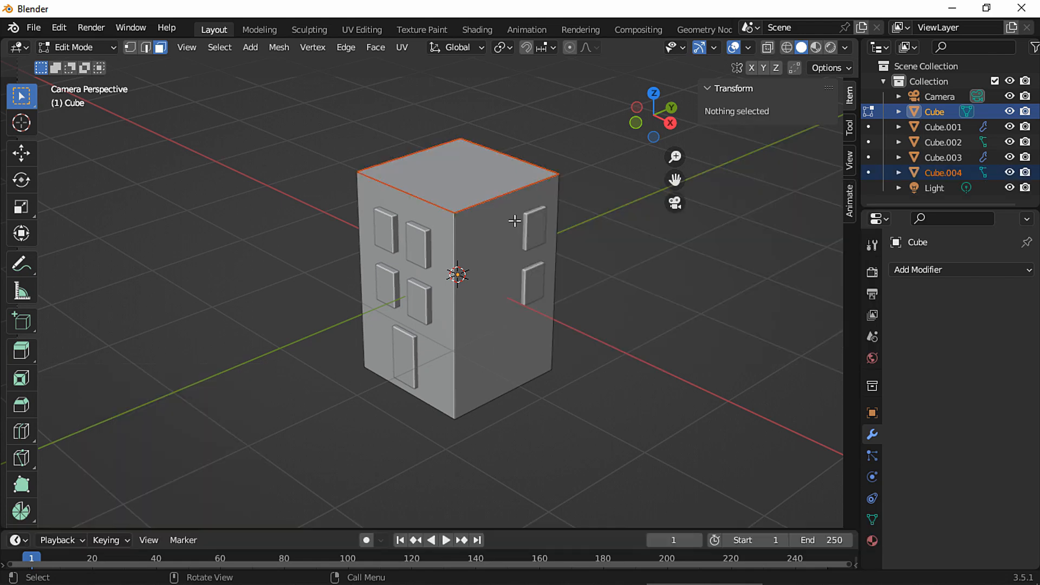
# - Extrude the separated roof face upward into a slab about 0.14 m thick
pyautogui.press('Tab')
pyautogui.click(487, 177)
pyautogui.press('Tab')
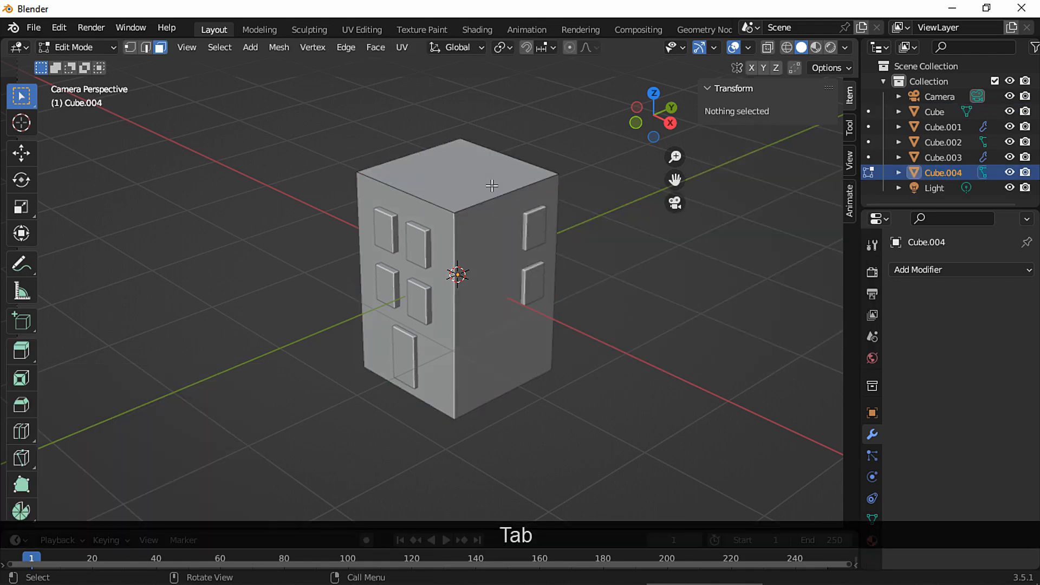
pyautogui.click(493, 180)
pyautogui.press('e')
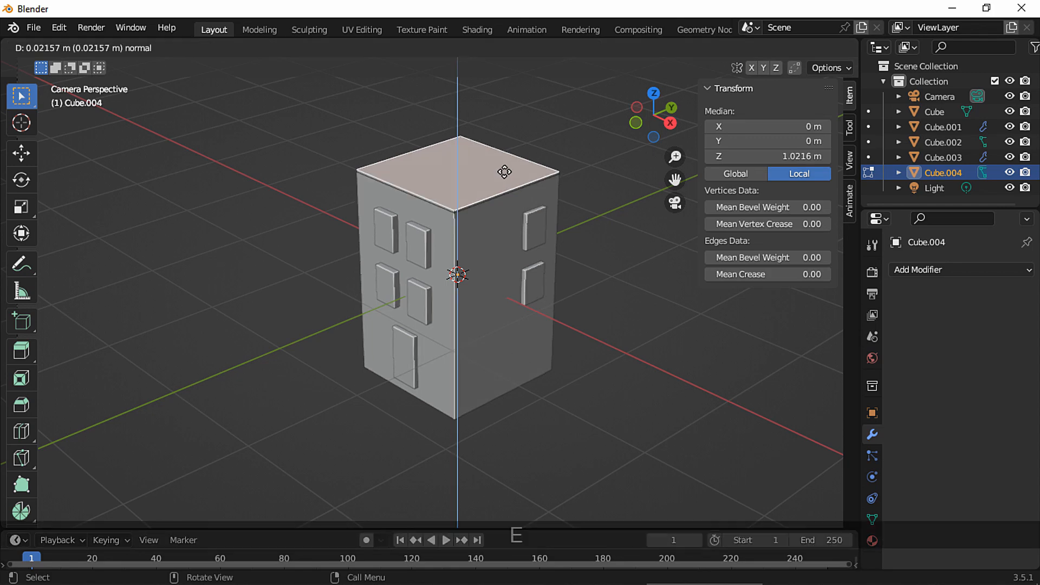
pyautogui.click(509, 164)
# - Scale the whole roof slab up to about 1.37 m wide so it overhangs the walls
pyautogui.press('a')
pyautogui.press('s')
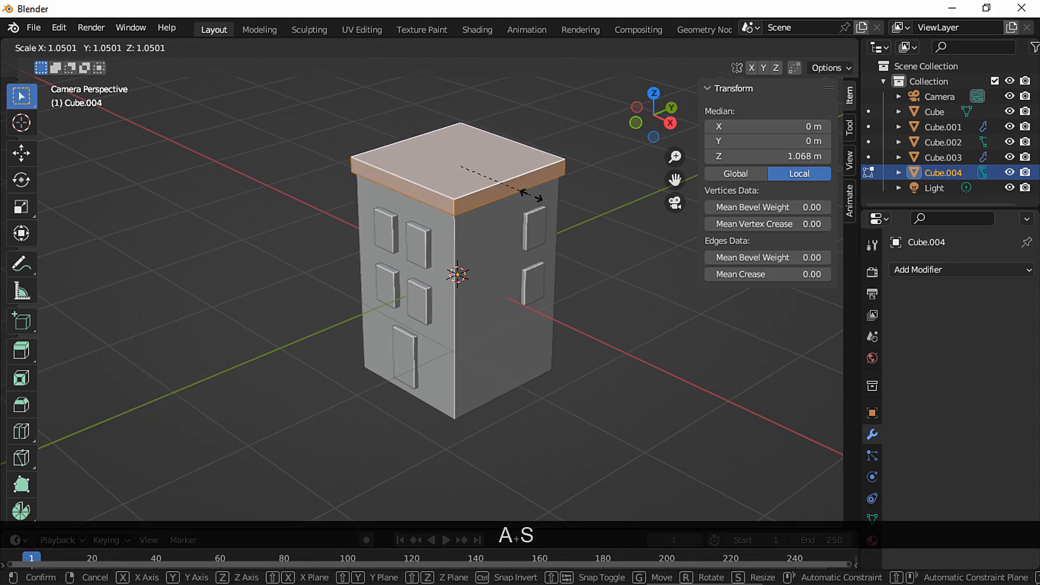
pyautogui.click(533, 193)
pyautogui.press('s')
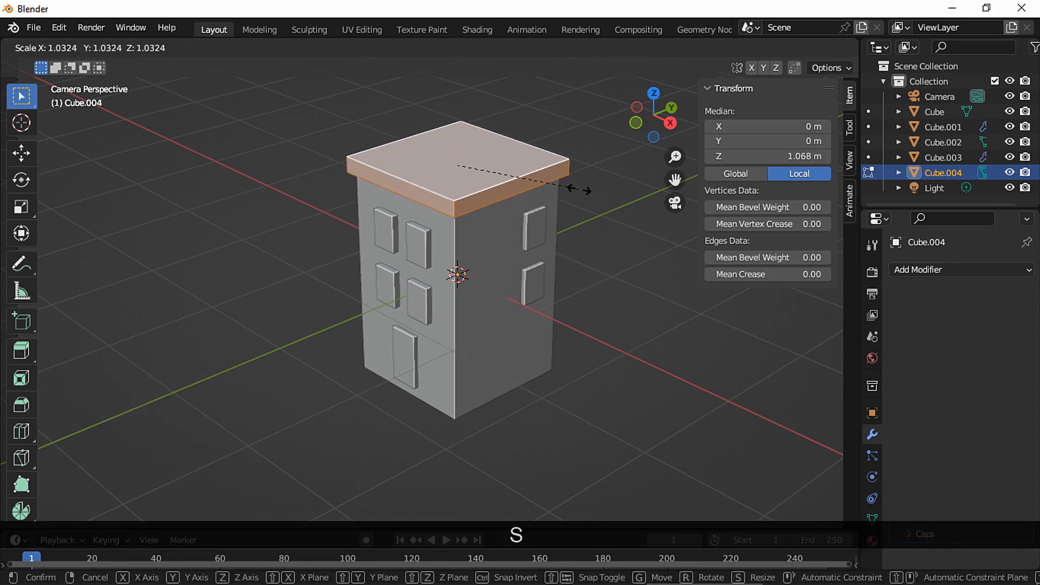
pyautogui.click(578, 187)
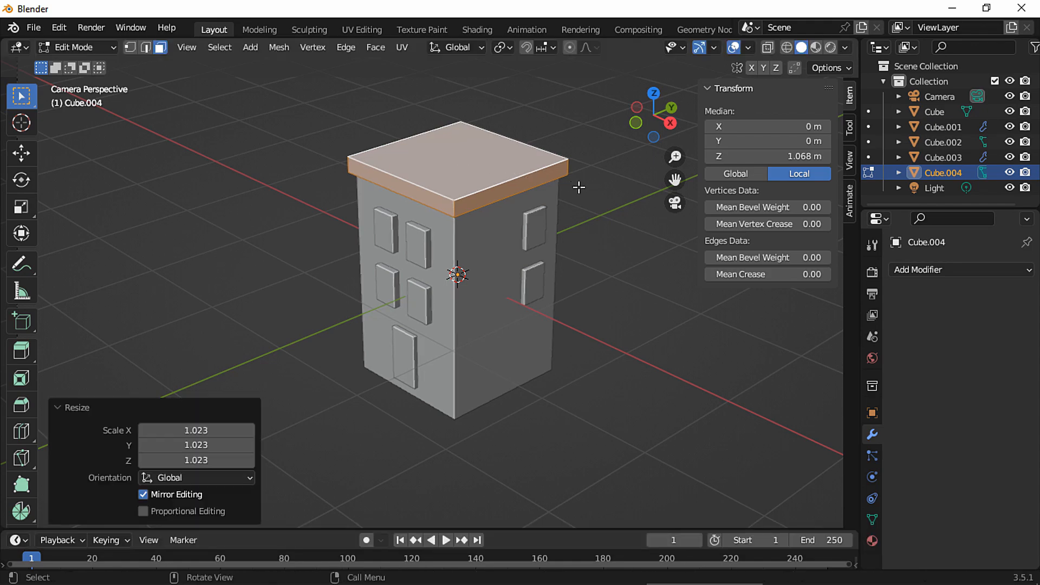
# - Inset the roof slab's top face about 0.06 m and extrude it down about 0.074 m to leave a raised rim
pyautogui.click(520, 162)
pyautogui.press('i')
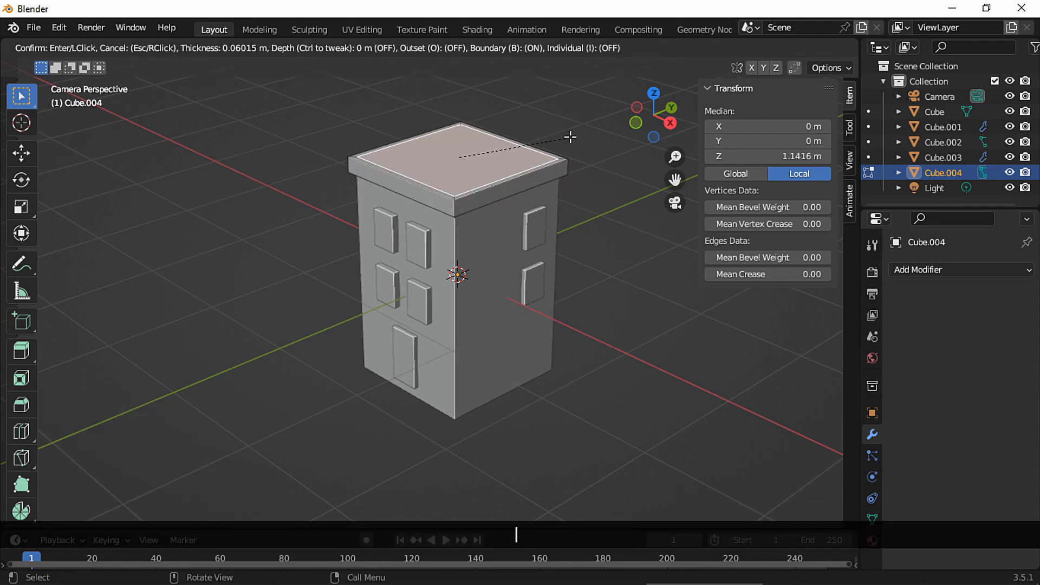
pyautogui.click(565, 137)
pyautogui.keyDown('shift'); pyautogui.moveTo(542, 139); pyautogui.dragTo(522, 171, button='middle'); pyautogui.keyUp('shift')
pyautogui.press('e')
pyautogui.click(515, 215)
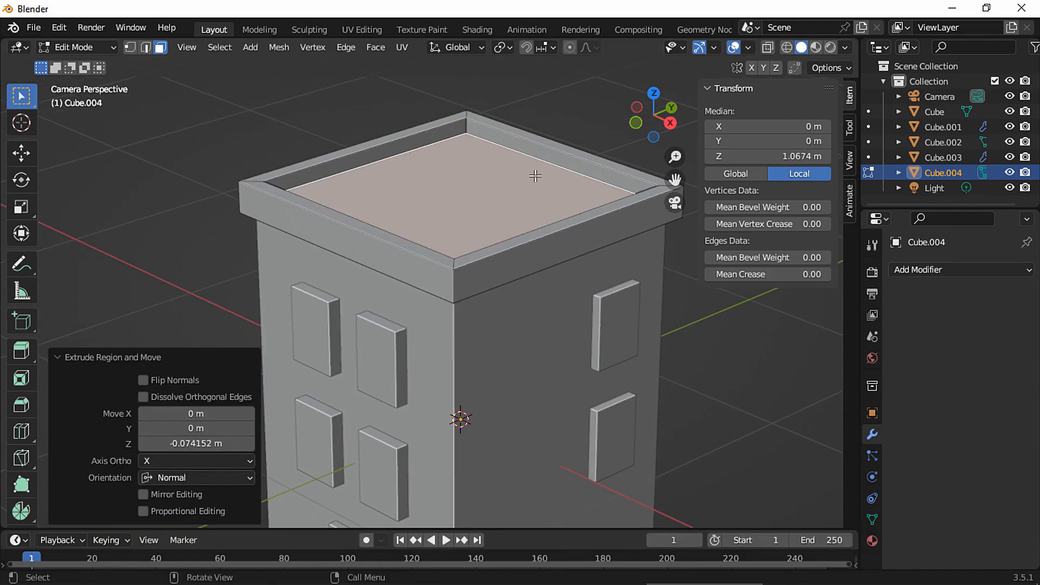
pyautogui.click(567, 128)
# - Snap the 3D cursor to the recessed roof face and return to Object Mode
pyautogui.click(496, 195)
pyautogui.hotkey('shift', 's')
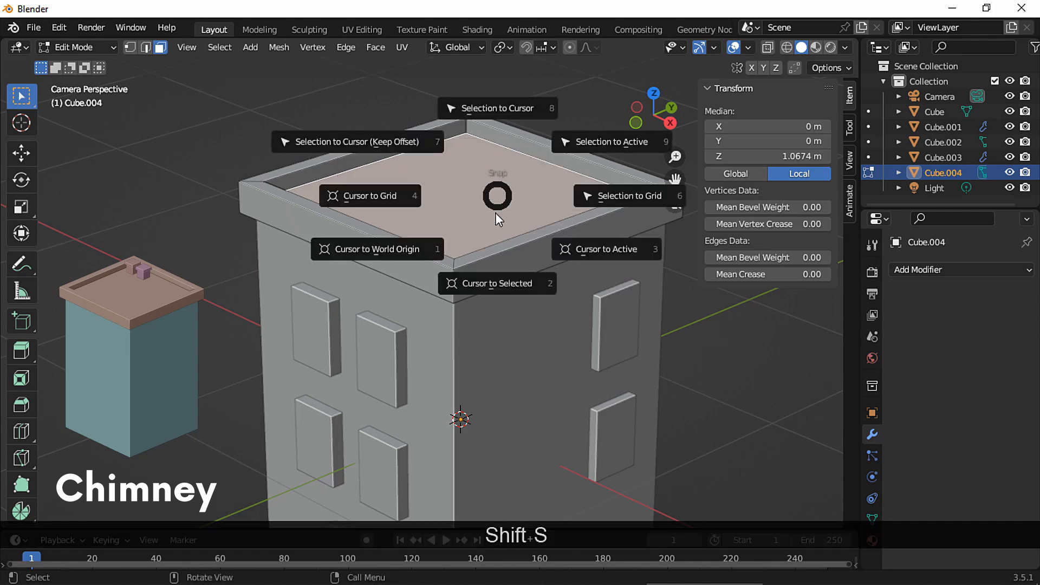
pyautogui.click(496, 278)
pyautogui.press('Tab')
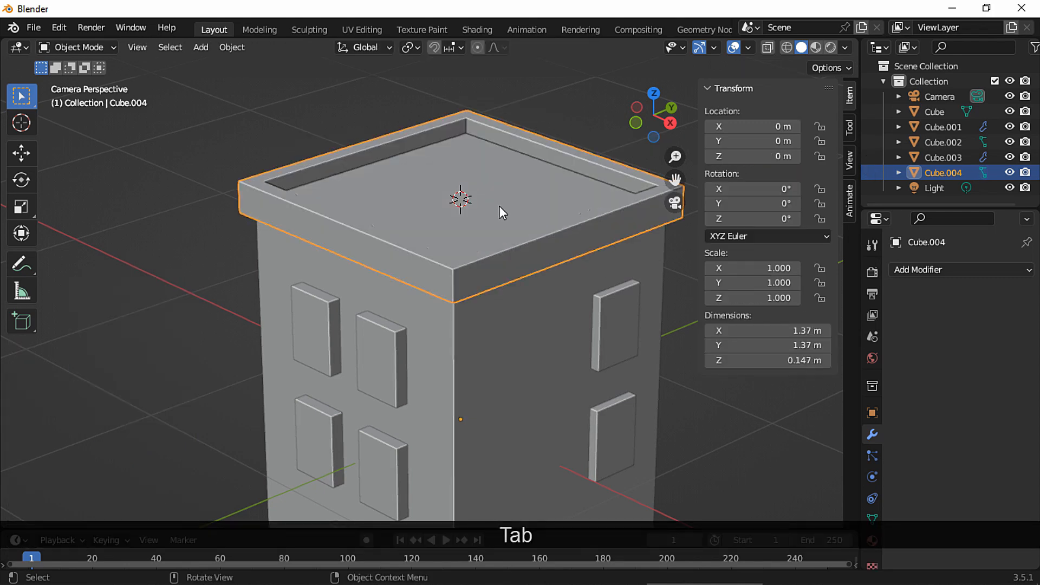
# - Add a chimney cube at the 3D cursor, scale it to about 0.103, and raise it to Z about 1.149 m
pyautogui.hotkey('shift', 'a')
pyautogui.moveTo(494, 197)
pyautogui.click(545, 214)
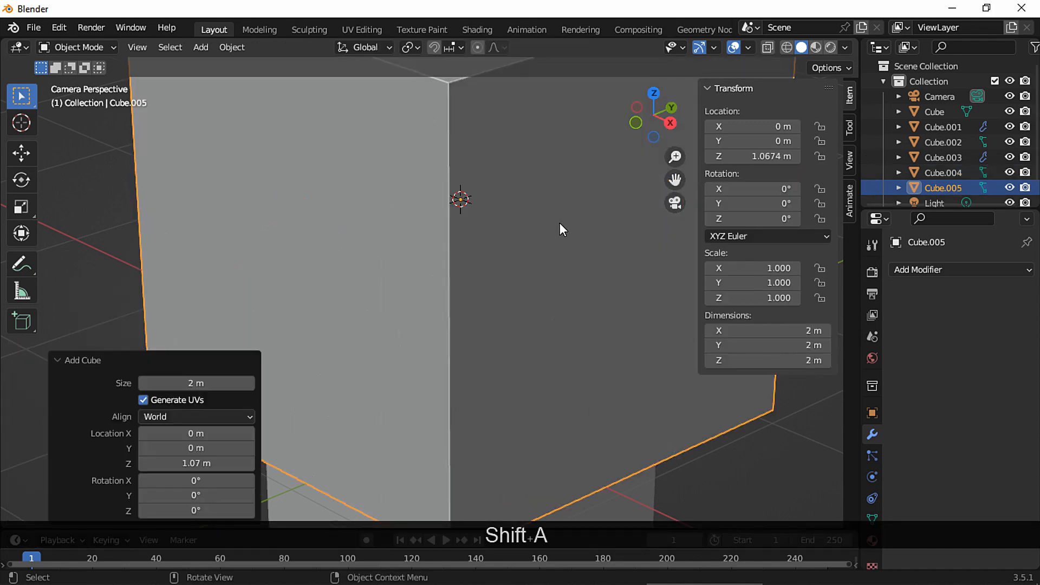
pyautogui.press('s')
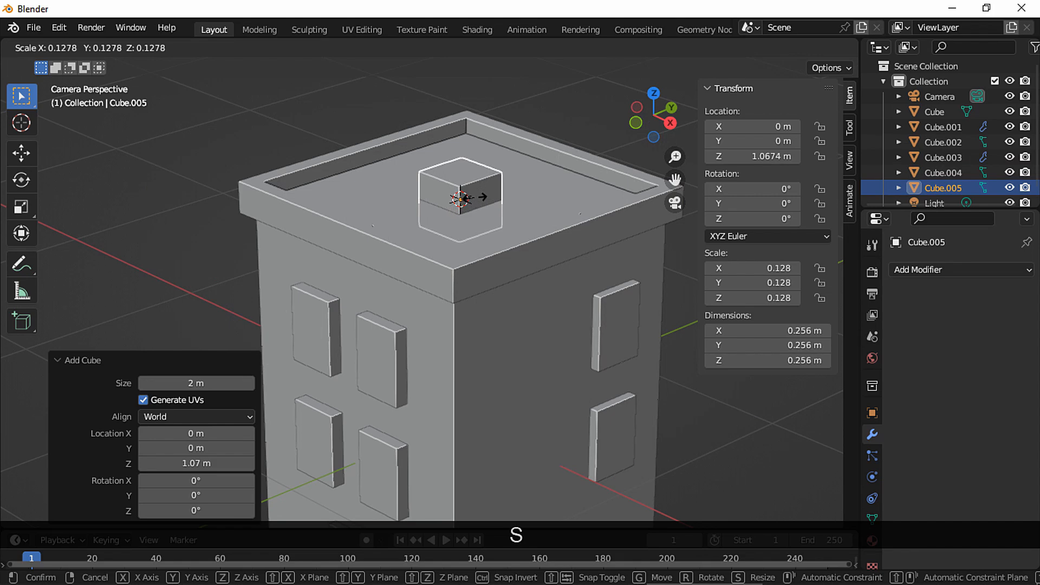
pyautogui.click(495, 184)
pyautogui.press('g')
pyautogui.press('z')
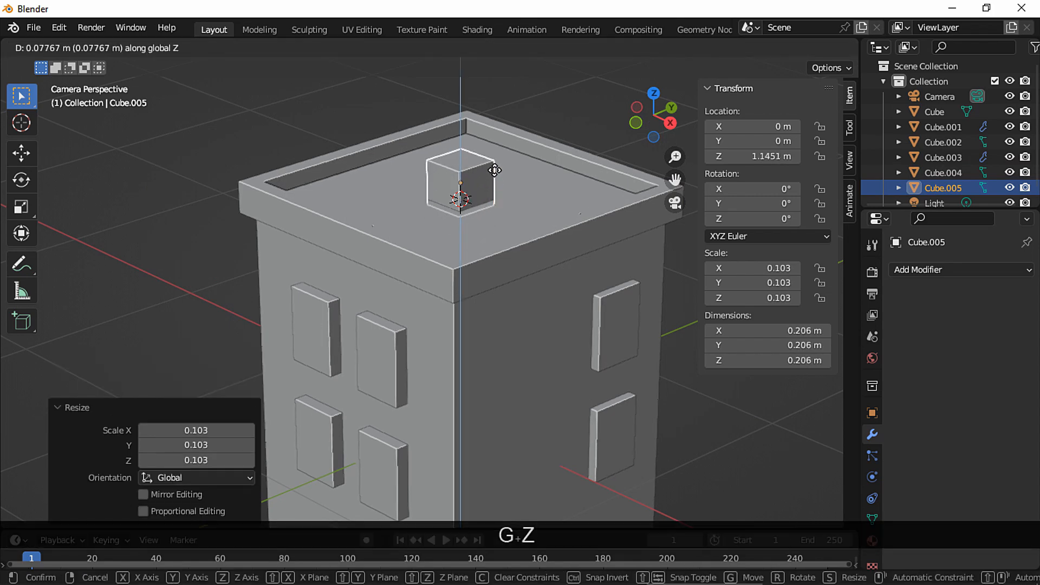
pyautogui.click(494, 167)
# - Scale the chimney cube down to about 0.123 m and lower it onto the roof at Z about 1.124 m
pyautogui.press('s')
pyautogui.click(508, 170)
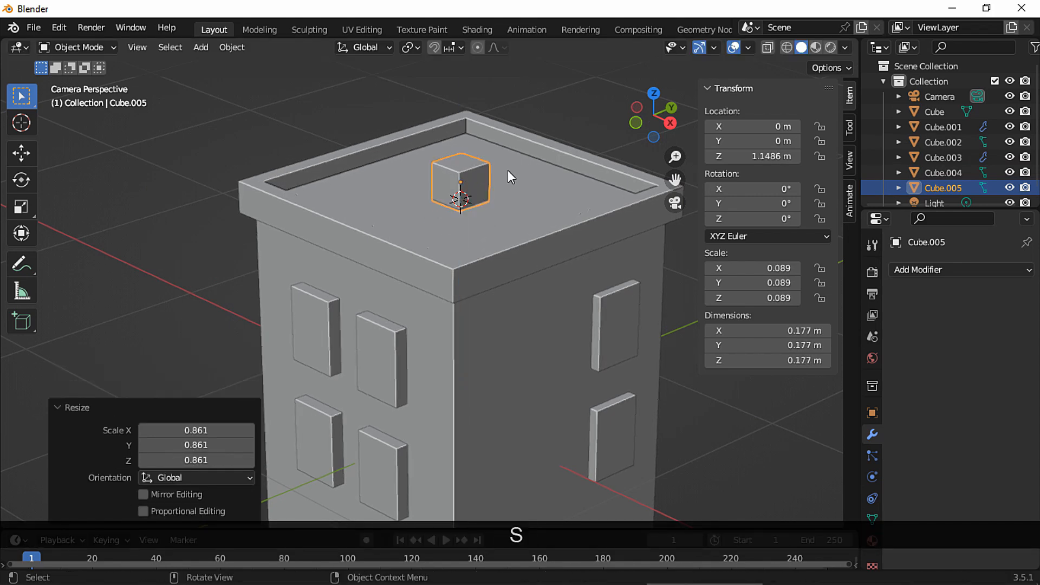
pyautogui.press('s')
pyautogui.click(499, 174)
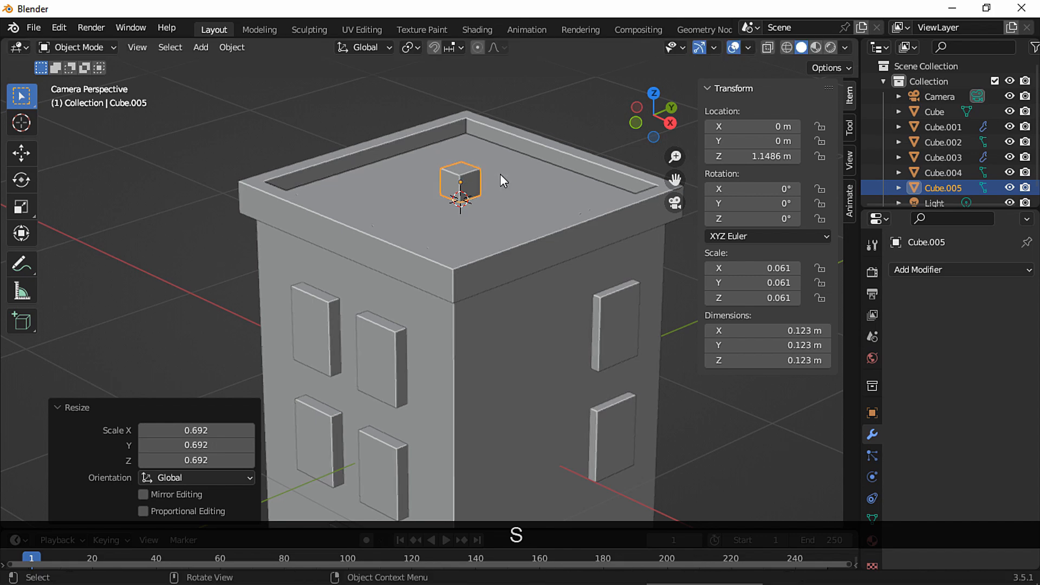
pyautogui.press('g')
pyautogui.press('z')
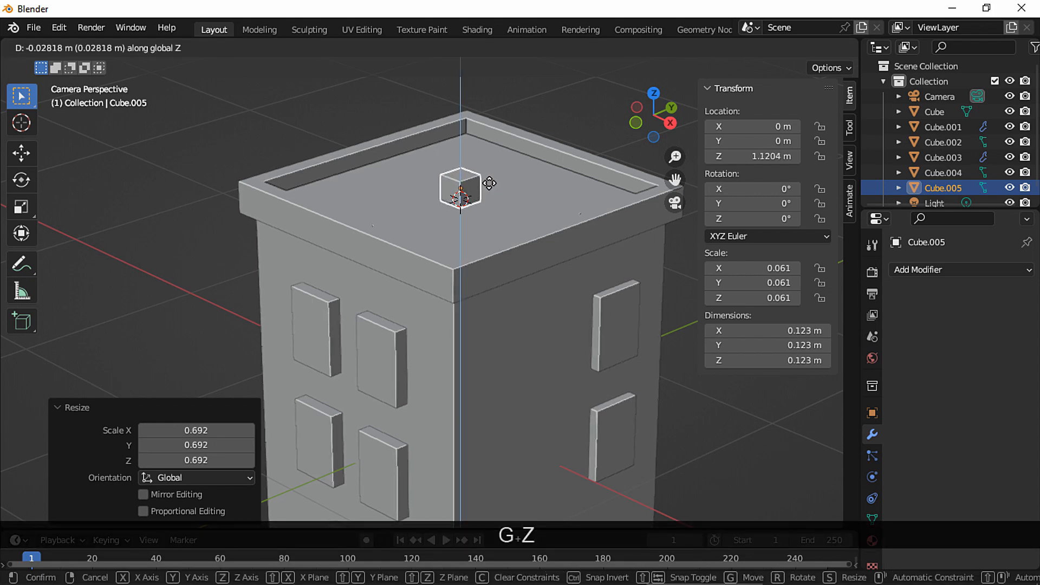
pyautogui.click(496, 187)
# - Extrude the chimney's top face upward about 0.024 m to start a cap
pyautogui.press('Tab')
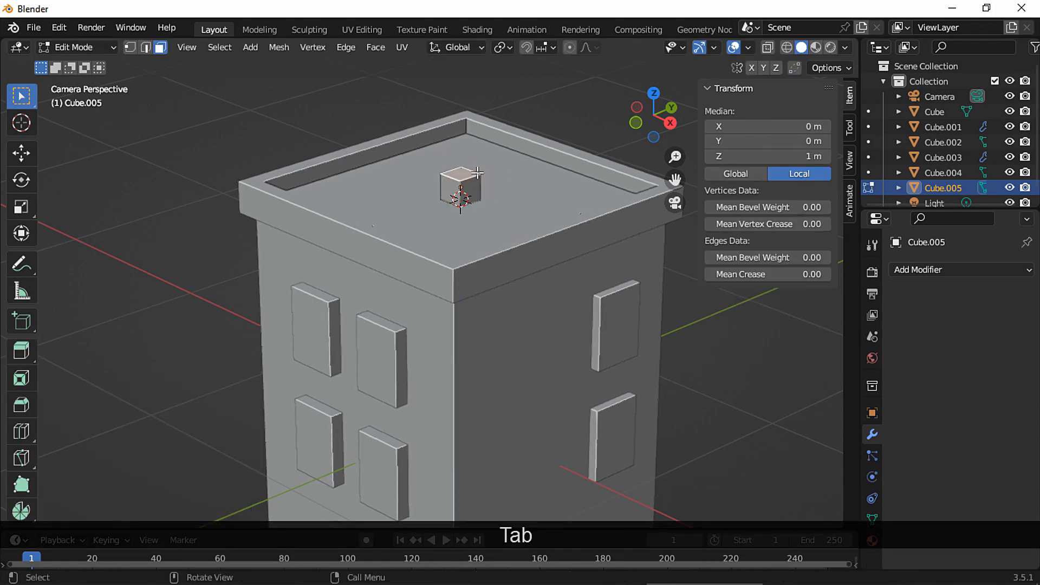
pyautogui.scroll(2, 503, 197)
pyautogui.press('e')
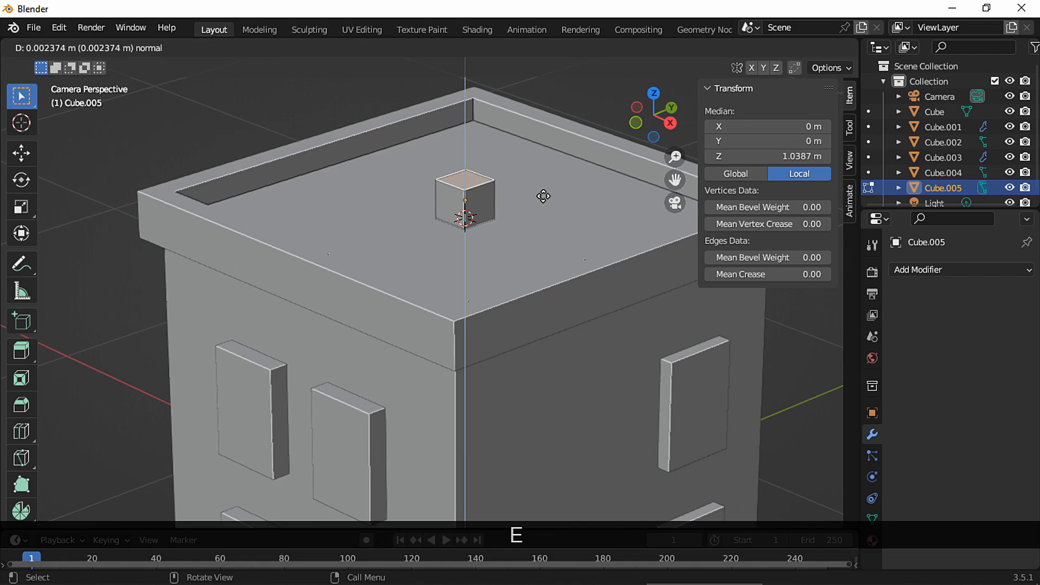
pyautogui.click(529, 196)
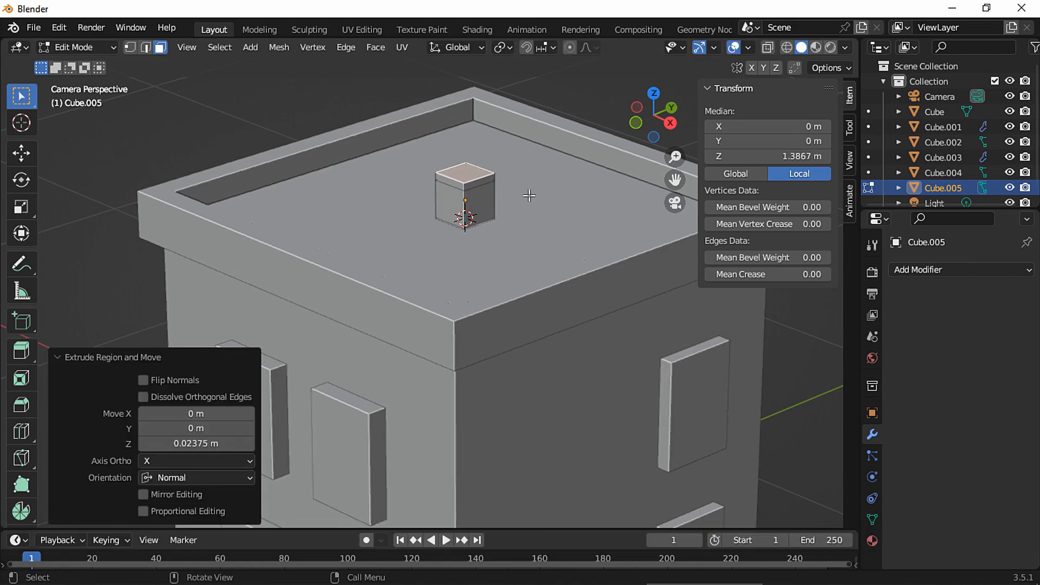
# - Extrude the chimney cap's side and top faces along their normals to make it about 0.157 m wide
pyautogui.keyDown('alt'); pyautogui.keyDown('shift'); pyautogui.click(467, 187); pyautogui.keyUp('shift'); pyautogui.keyUp('alt')
pyautogui.rightClick(479, 187)
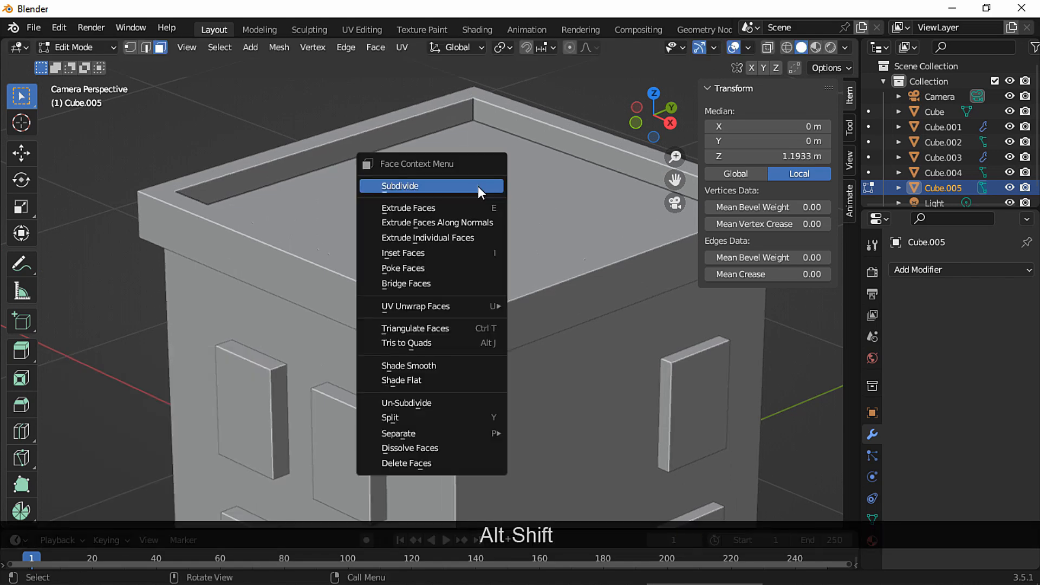
pyautogui.click(486, 224)
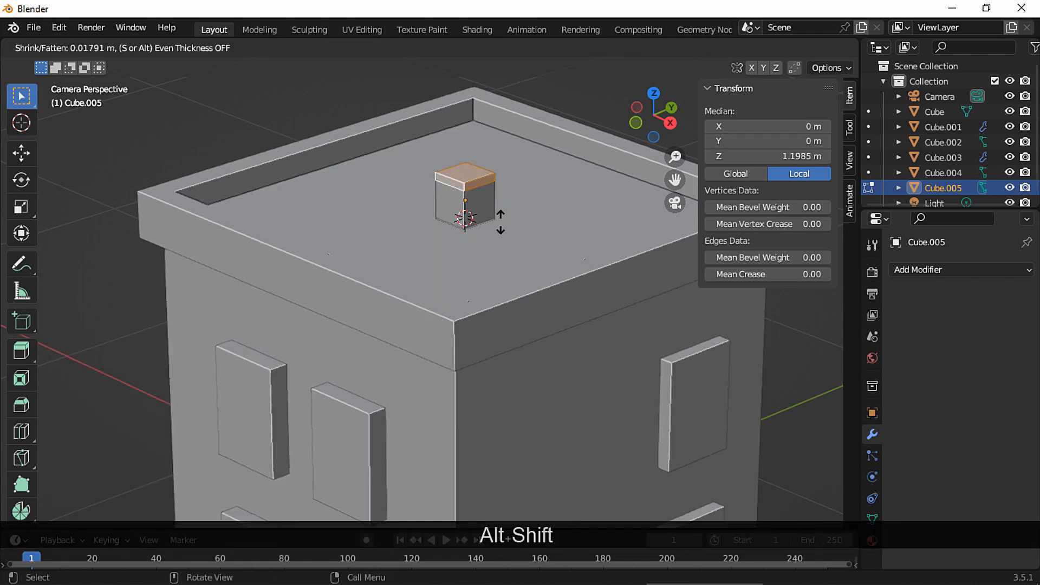
pyautogui.click(551, 157)
pyautogui.press('Tab')
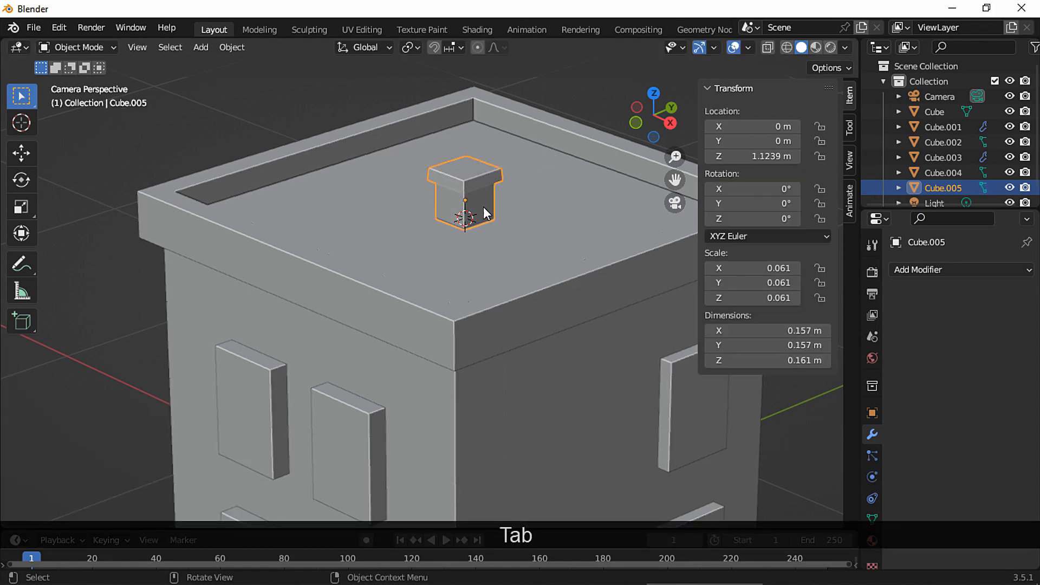
# - Move the chimney to the roof's back corner at X about -0.449 m and Y about 0.442 m
pyautogui.press('g')
pyautogui.press('x')
pyautogui.click(428, 168)
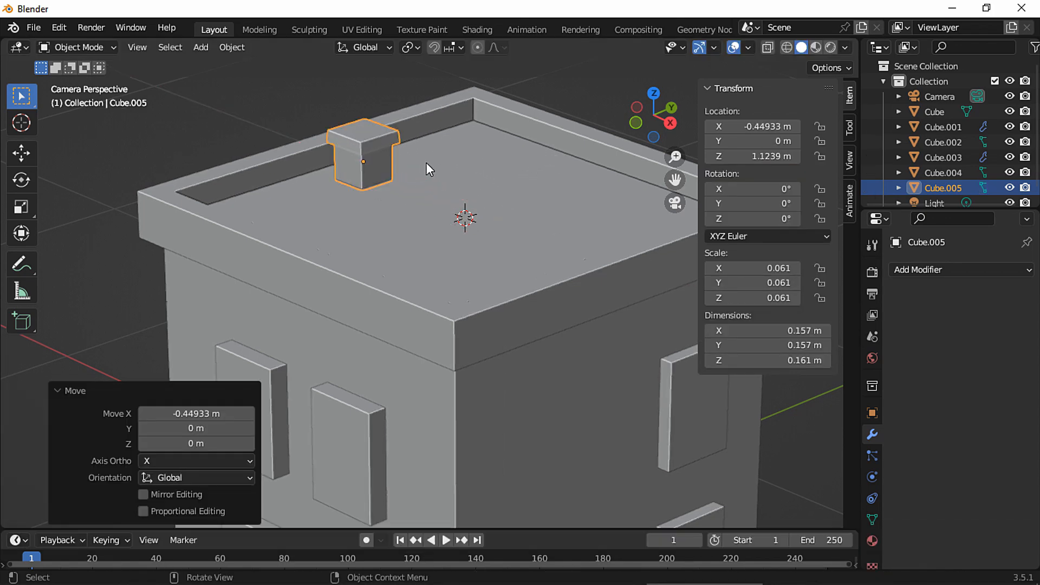
pyautogui.press('g')
pyautogui.press('y')
pyautogui.click(534, 132)
pyautogui.click(563, 239)
# - Make a linked duplicate of the chimney and move it along X to about -0.24 m beside the original
pyautogui.keyDown('ctrl'); pyautogui.moveTo(563, 239); pyautogui.dragTo(534, 130, button='middle'); pyautogui.keyUp('ctrl')
pyautogui.keyDown('shift'); pyautogui.moveTo(534, 130); pyautogui.dragTo(512, 212, button='middle'); pyautogui.keyUp('shift')
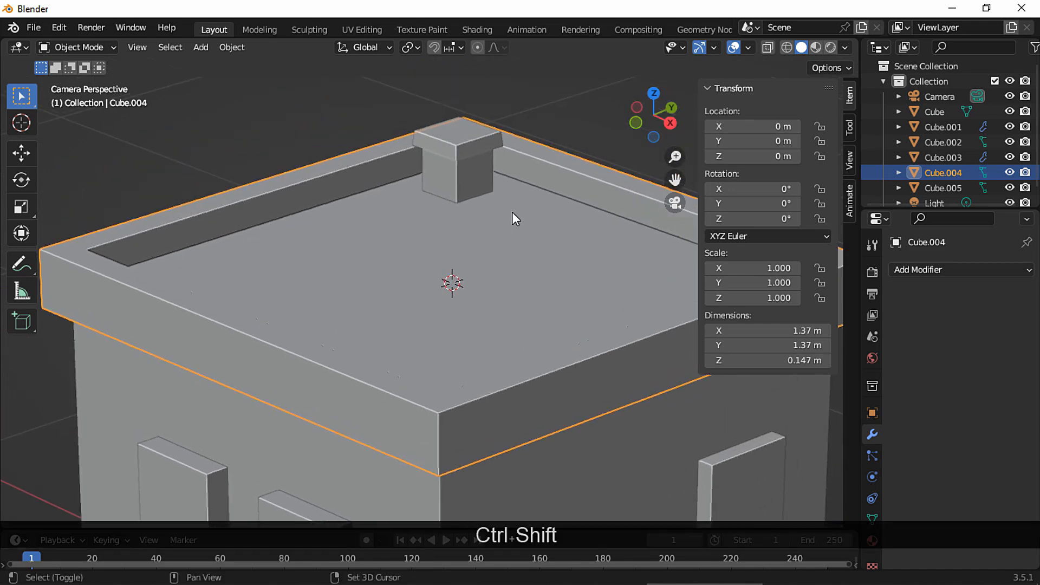
pyautogui.click(482, 169)
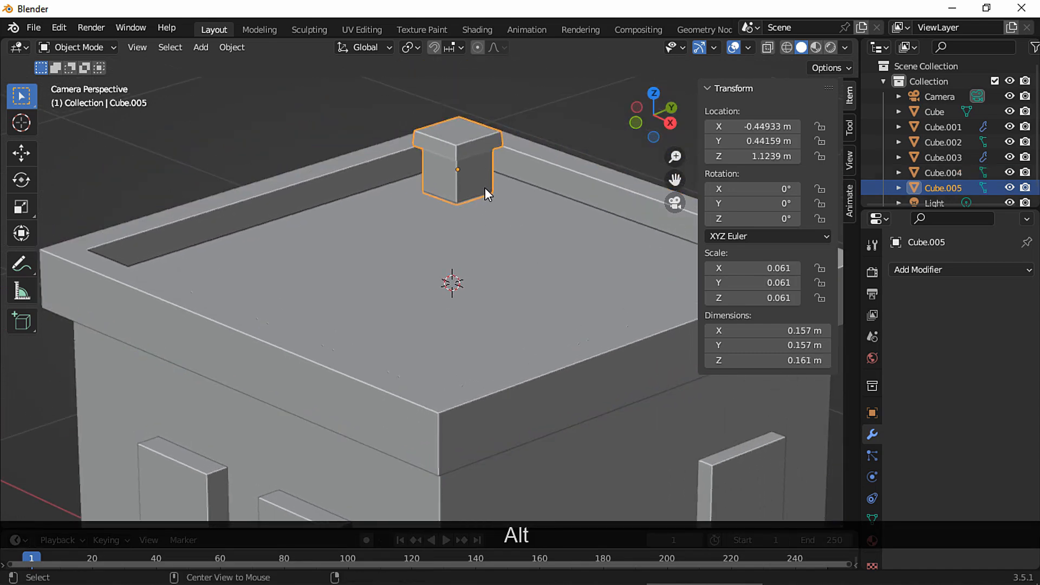
pyautogui.hotkey('alt', 'd')
pyautogui.press('Escape')
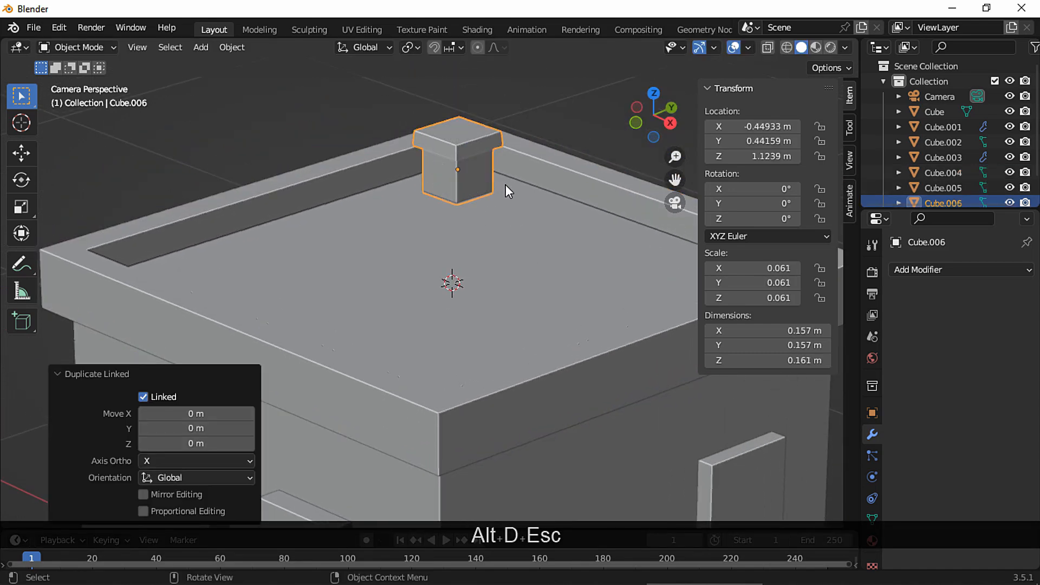
pyautogui.press('g')
pyautogui.press('x')
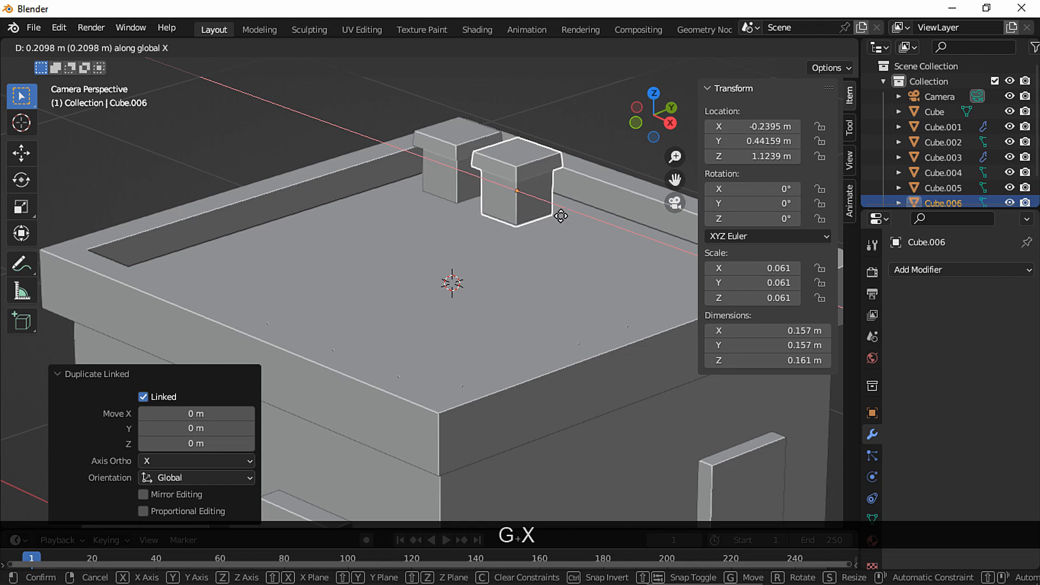
pyautogui.click(564, 213)
pyautogui.click(587, 149)
# - Move the front window blocks along Y to about -0.629 m, deeper into the front wall
pyautogui.keyDown('ctrl'); pyautogui.moveTo(587, 211); pyautogui.dragTo(560, 262, button='middle'); pyautogui.keyUp('ctrl')
pyautogui.click(363, 410)
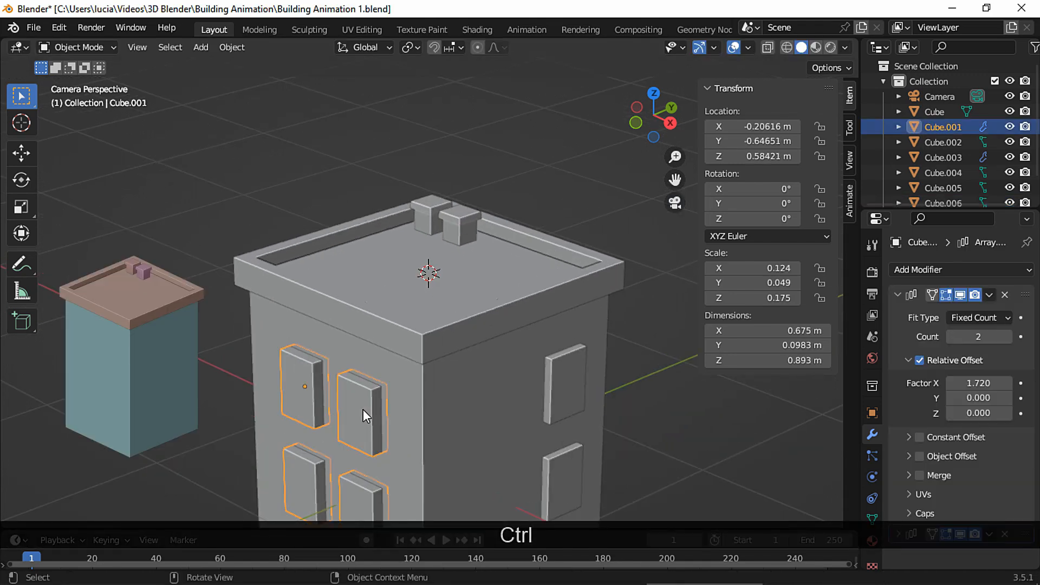
pyautogui.press('g')
pyautogui.press('y')
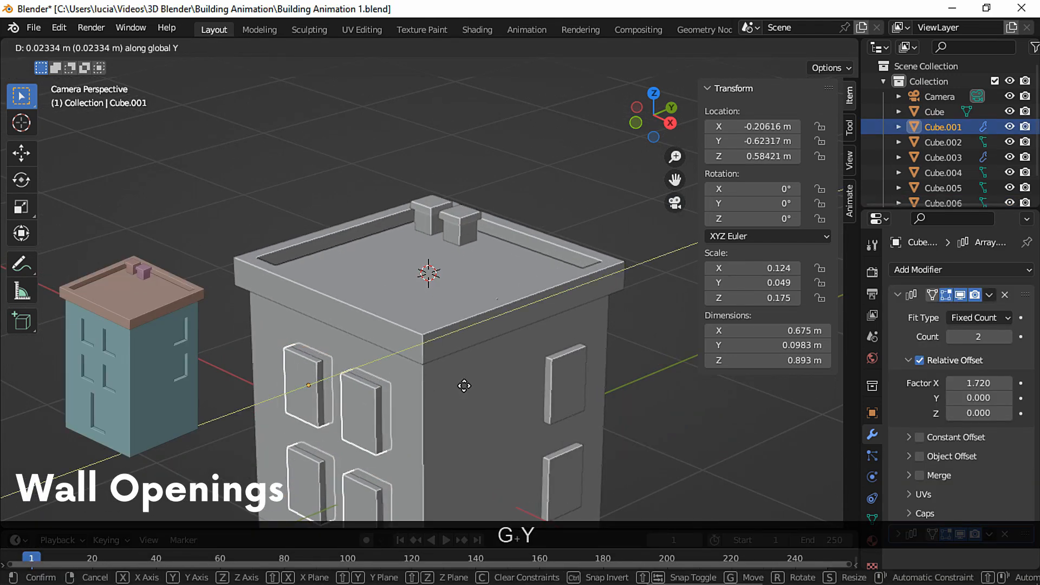
pyautogui.keyDown('shift'); pyautogui.click(467, 386); pyautogui.keyUp('shift')
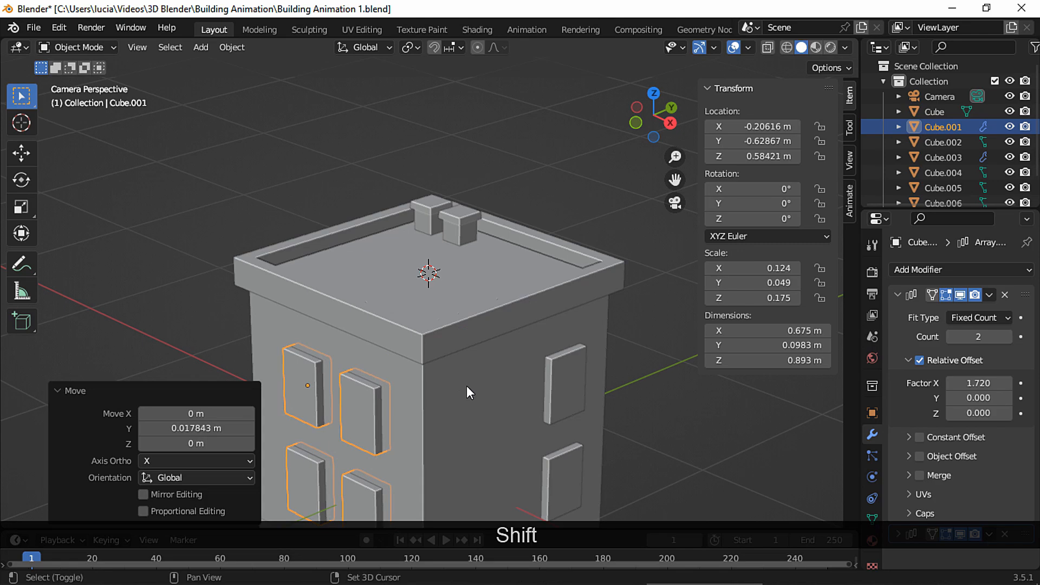
# - Add a Boolean Difference modifier to the building body with the front window blocks as cutter, and hide those blocks from the viewport and renders
pyautogui.click(492, 406)
pyautogui.keyDown('ctrl'); pyautogui.moveTo(485, 383); pyautogui.dragTo(500, 352, button='middle'); pyautogui.keyUp('ctrl')
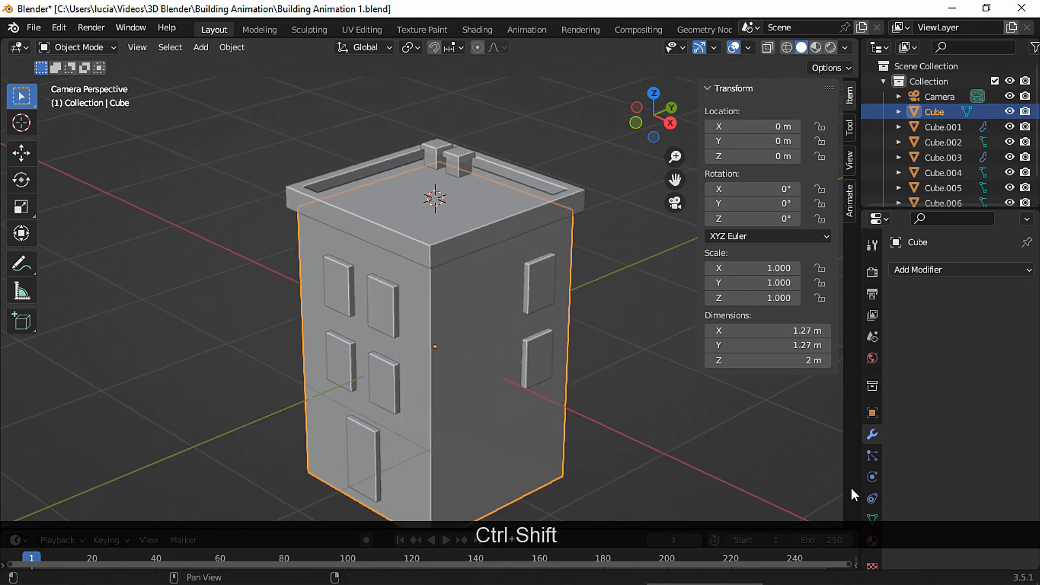
pyautogui.click(930, 271)
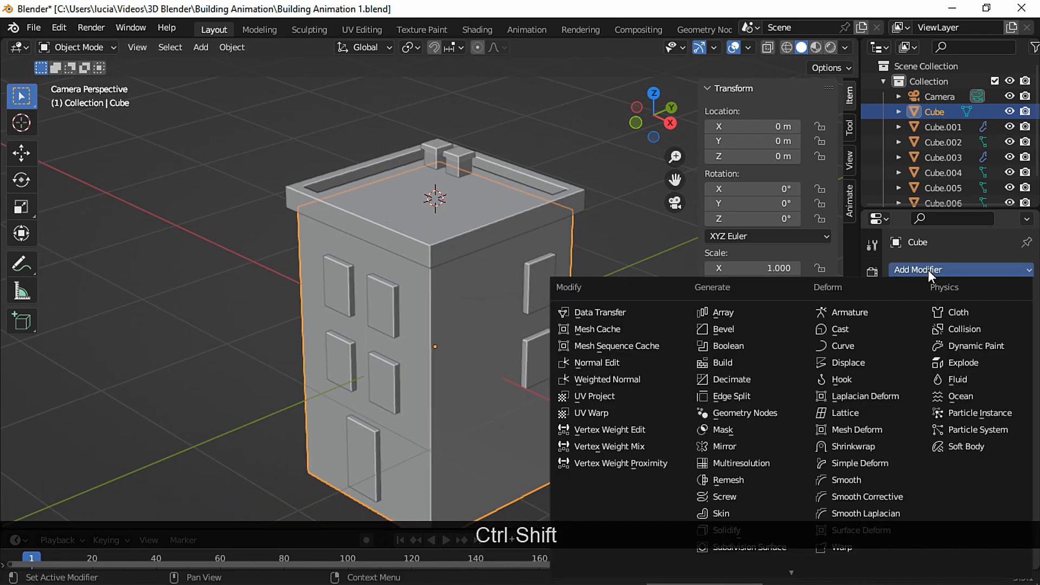
pyautogui.click(753, 345)
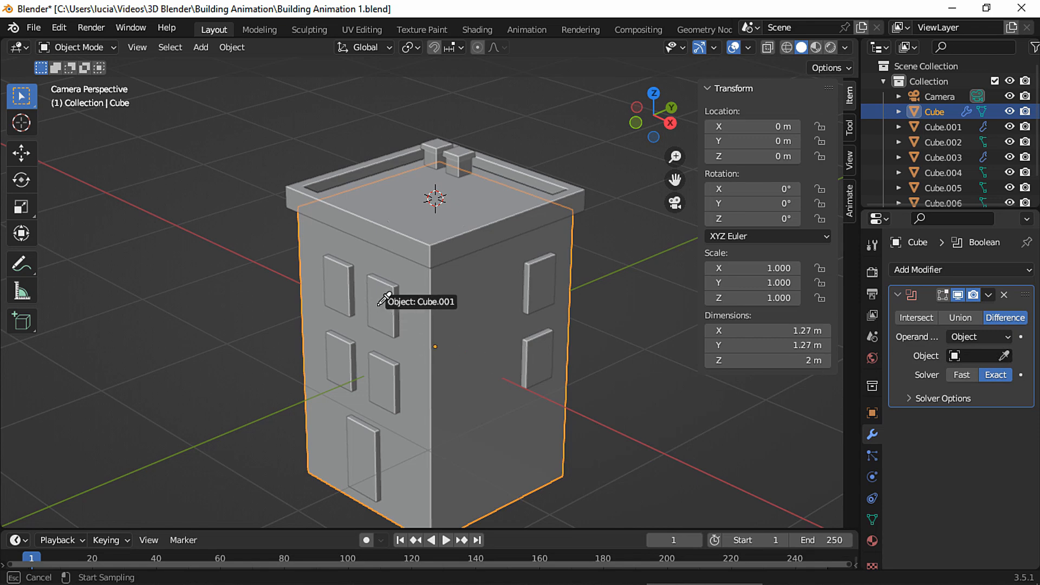
pyautogui.click(377, 288)
pyautogui.click(389, 304)
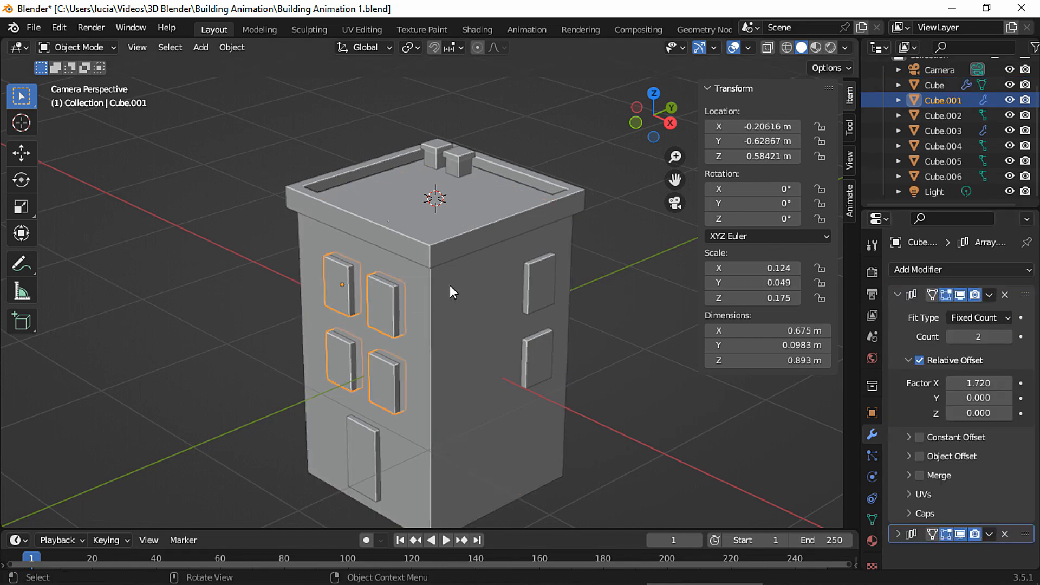
pyautogui.click(1009, 100)
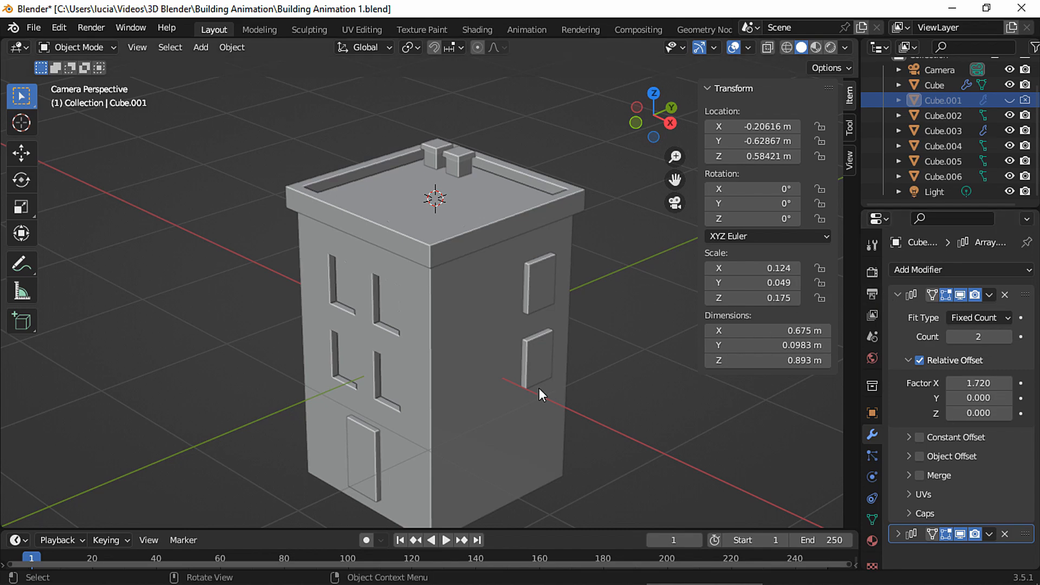
# - Add a second Boolean Difference modifier to the building body with the side window blocks as cutter, and hide those blocks
pyautogui.click(503, 429)
pyautogui.click(907, 270)
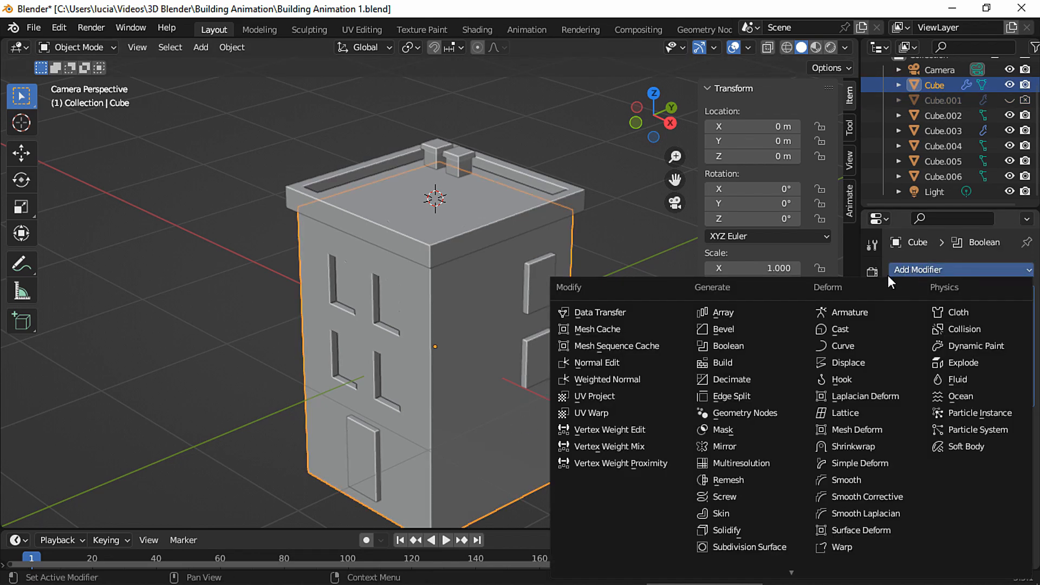
pyautogui.click(752, 345)
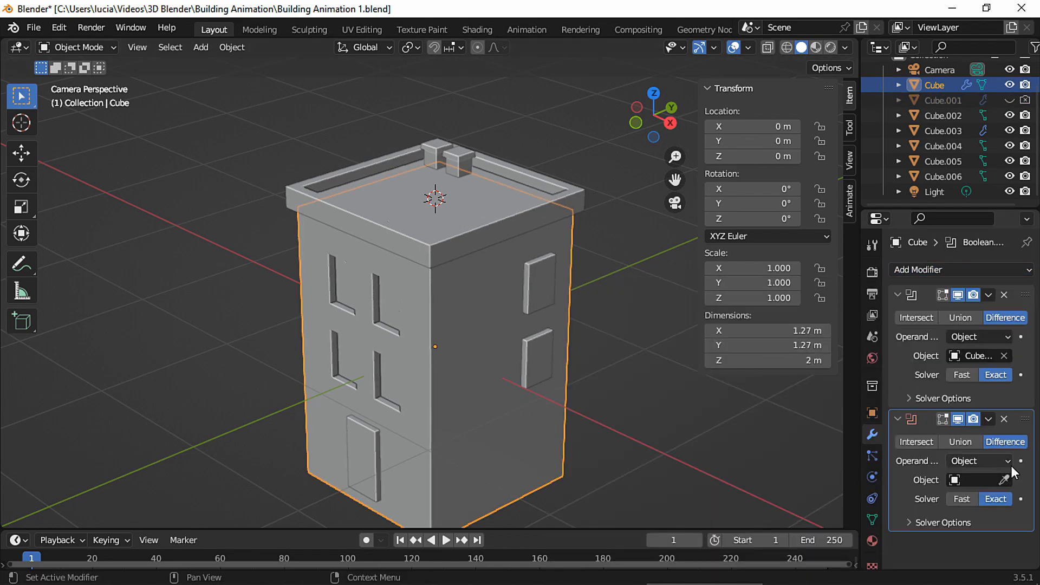
pyautogui.click(545, 295)
pyautogui.click(1010, 131)
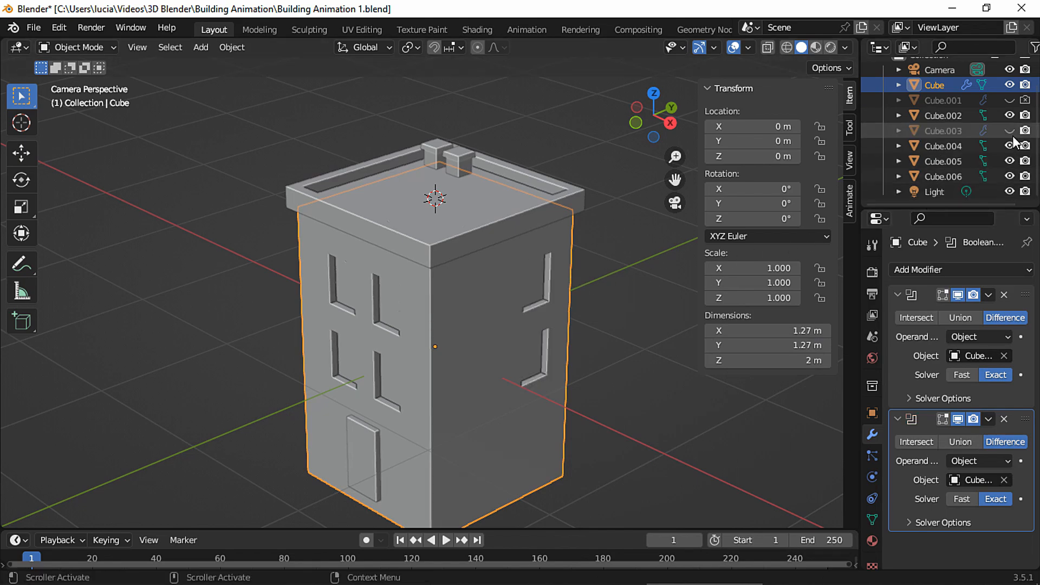
# - Add a third Boolean Difference modifier to the building body with the door block as cutter, and exclude the door block from renders
pyautogui.click(908, 270)
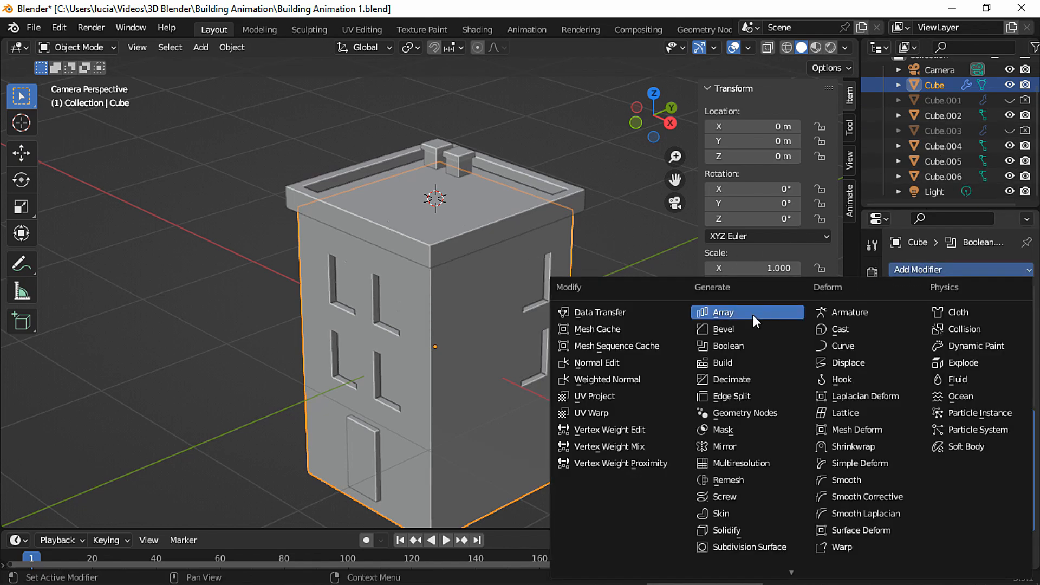
pyautogui.click(752, 345)
pyautogui.click(898, 294)
pyautogui.click(898, 315)
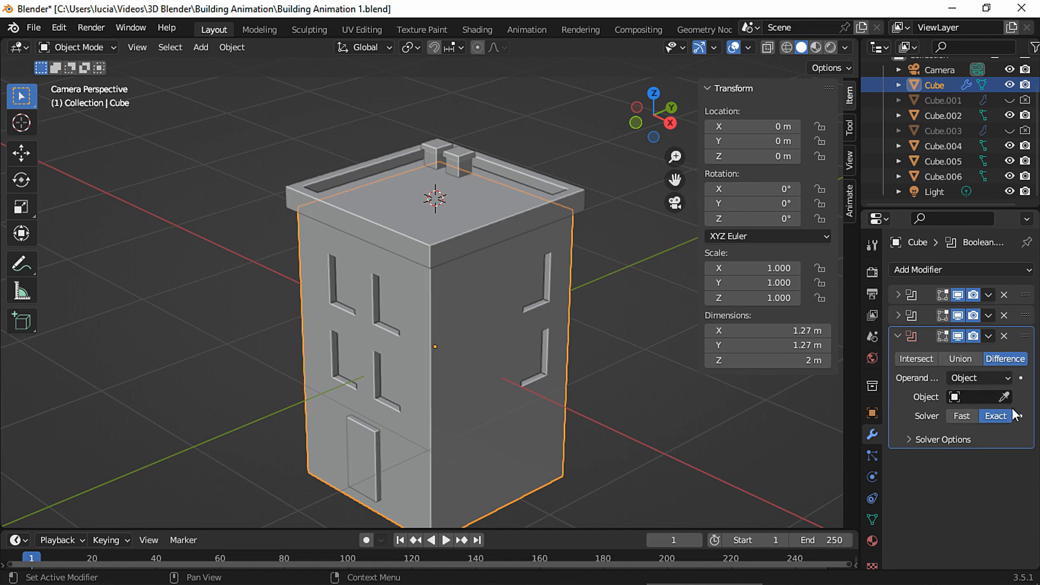
pyautogui.click(372, 460)
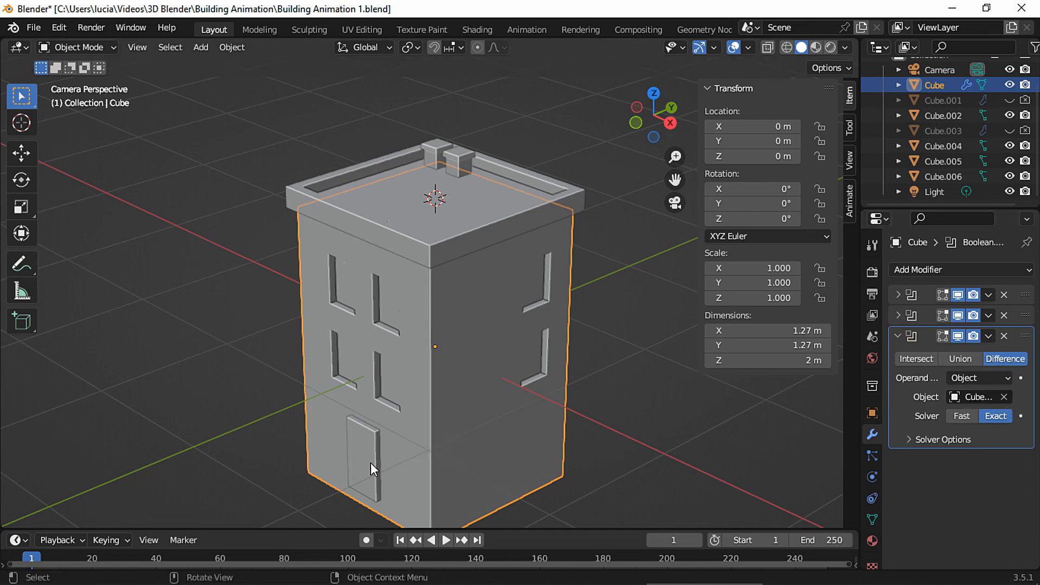
pyautogui.click(1018, 115)
pyautogui.click(1009, 115)
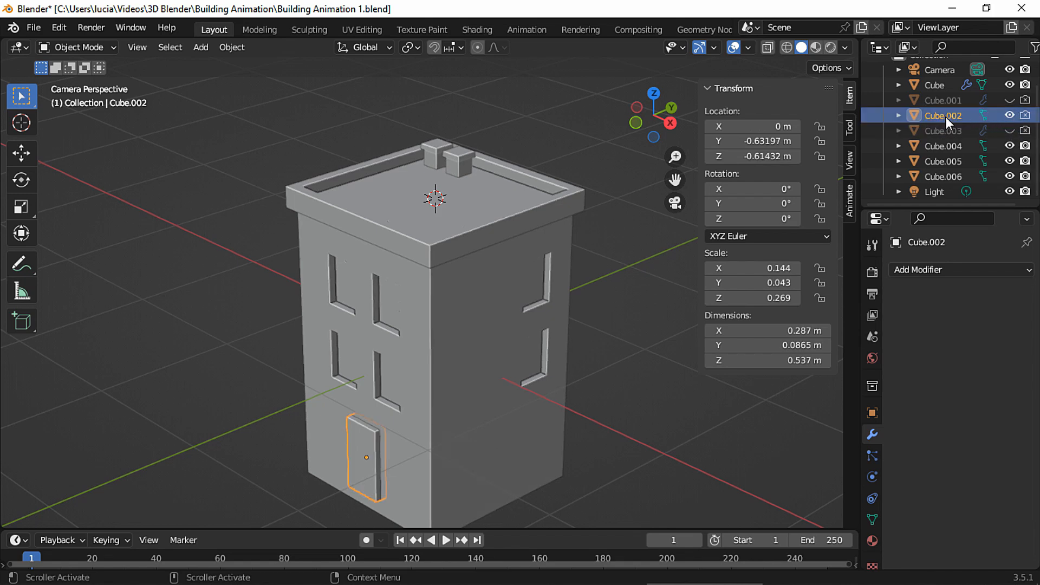
# - Move the door block along Y to about -0.612 m and hide it in the viewport
pyautogui.press('g')
pyautogui.press('y')
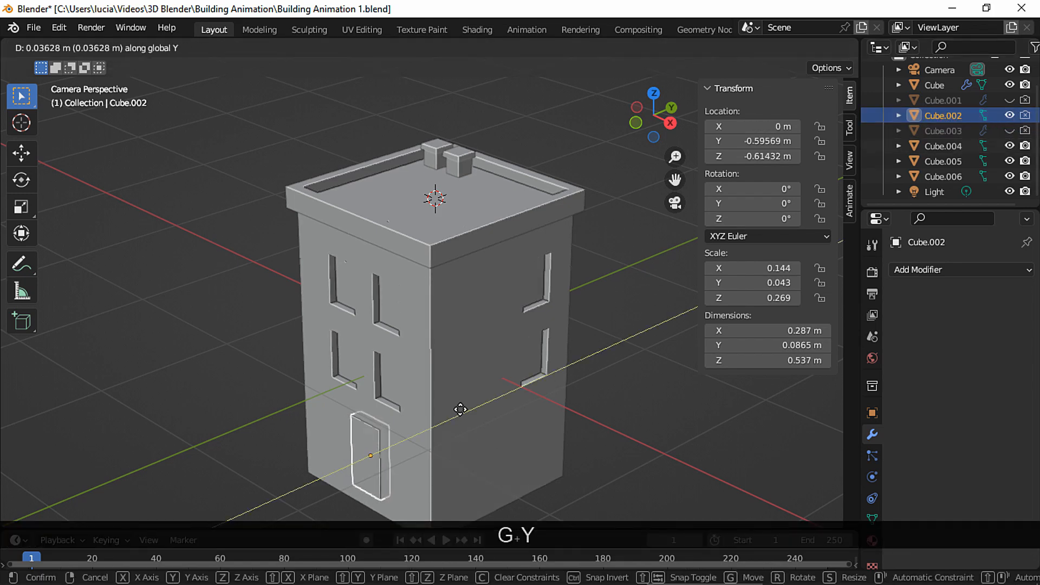
pyautogui.press('shift')
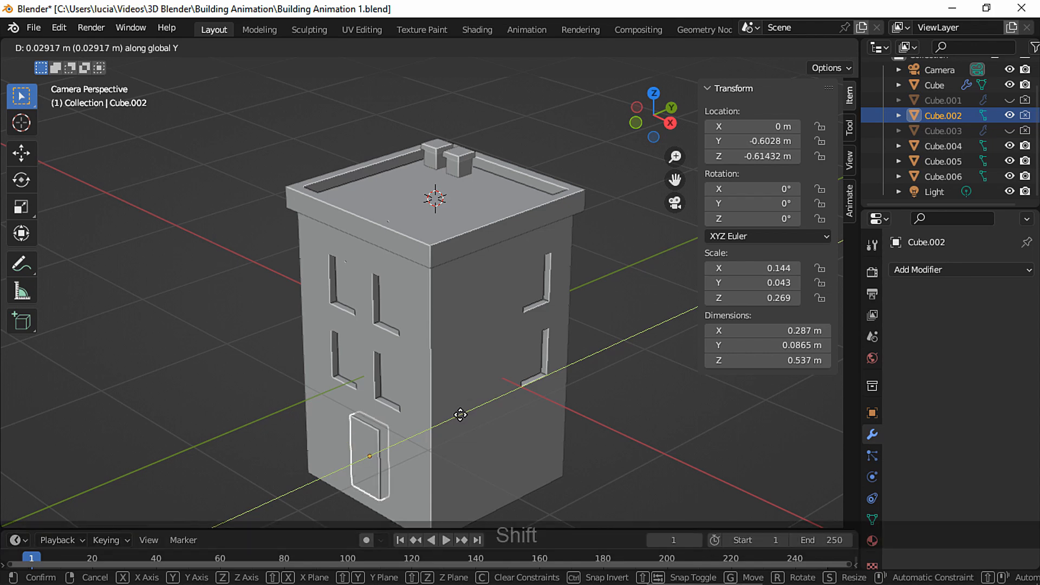
pyautogui.click(452, 419)
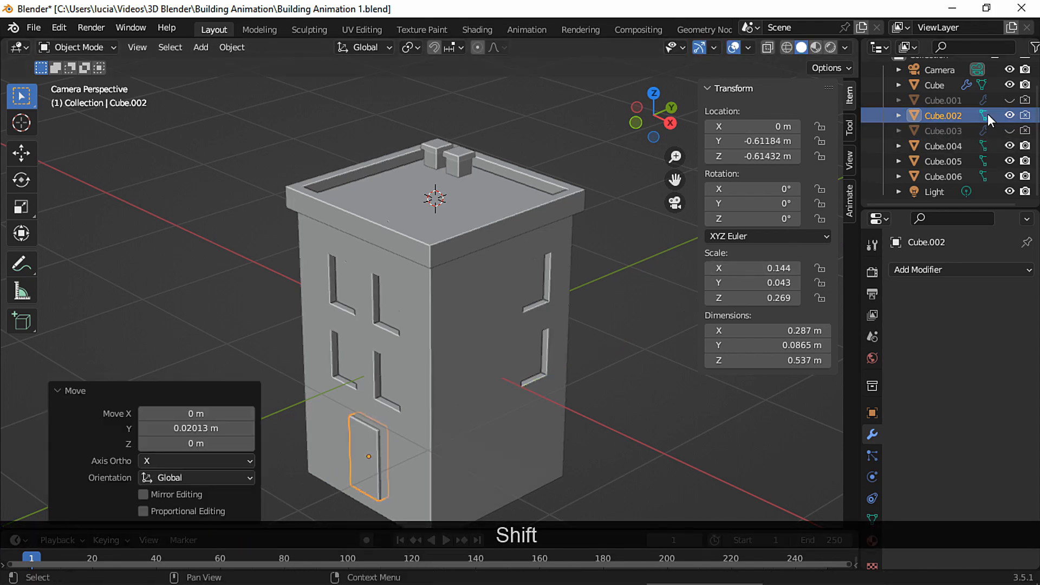
pyautogui.click(1009, 115)
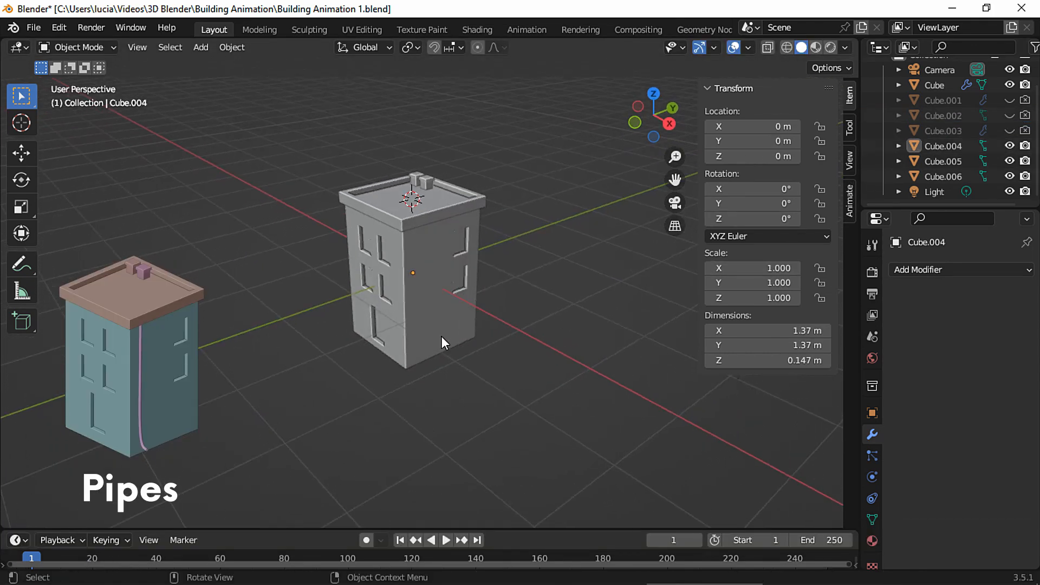
# - Snap the 3D cursor to the building body's origin and add a Bezier curve there for the pipe
pyautogui.click(436, 295)
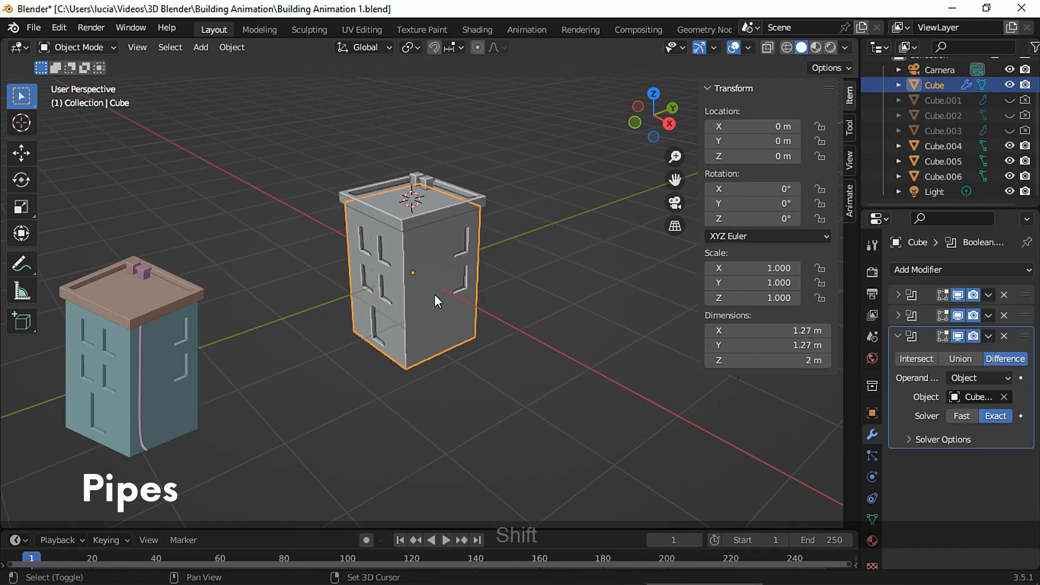
pyautogui.hotkey('shift', 's')
pyautogui.click(388, 335)
pyautogui.hotkey('shift', 'a')
pyautogui.moveTo(460, 283)
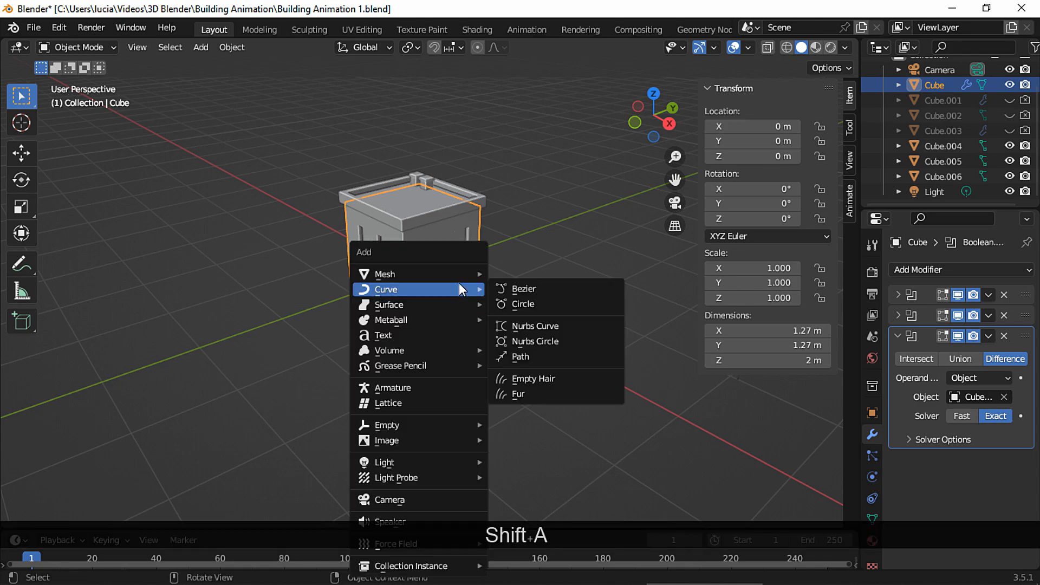
pyautogui.click(521, 288)
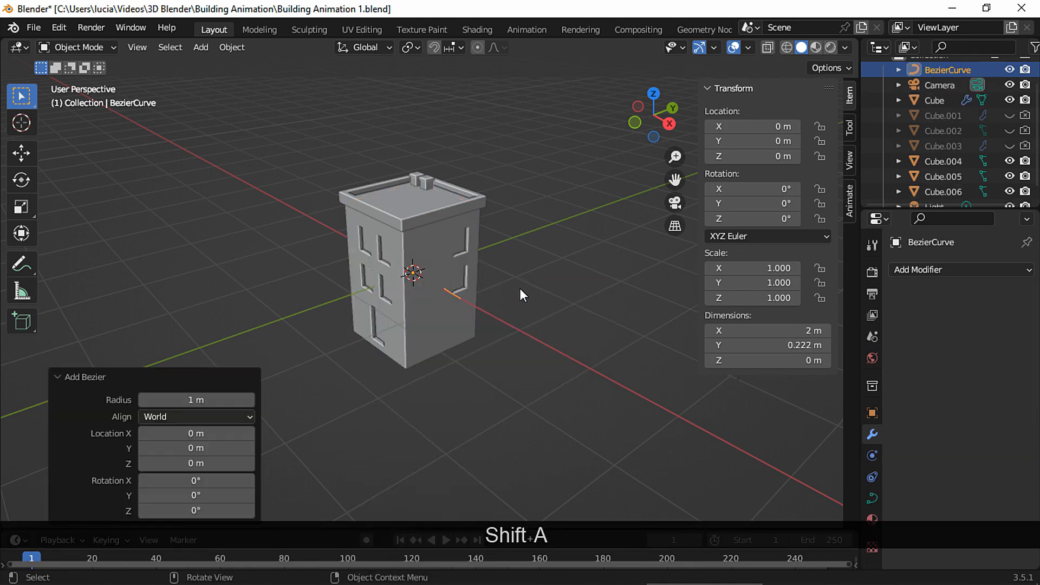
# - Rotate the Bezier curve 90° about Y and move it along X to about 0.95 m, outside the side wall
pyautogui.press('r')
pyautogui.press('y')
pyautogui.press('9')
pyautogui.press('0')
pyautogui.click(530, 292)
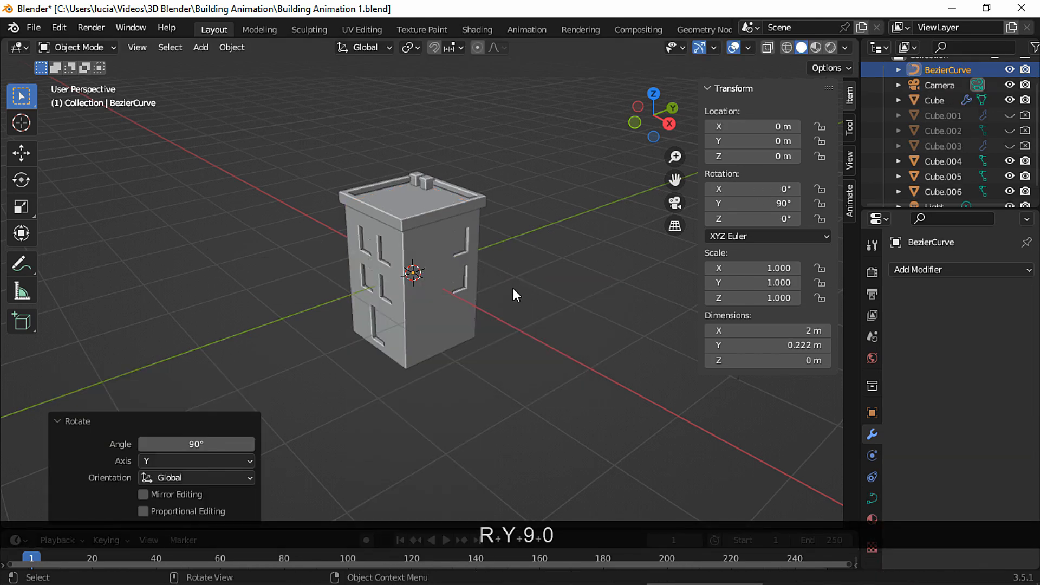
pyautogui.press('g')
pyautogui.press('x')
pyautogui.click(532, 326)
# - Rotate the curve 180° about the global X axis and adjust its X rotation to about 91°
pyautogui.write('r')
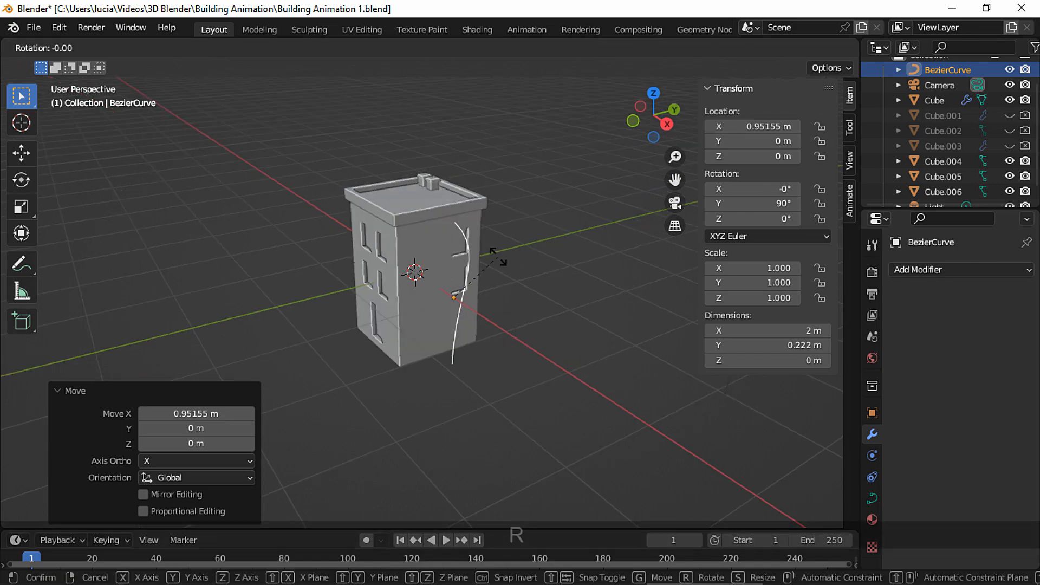
pyautogui.write('x180')
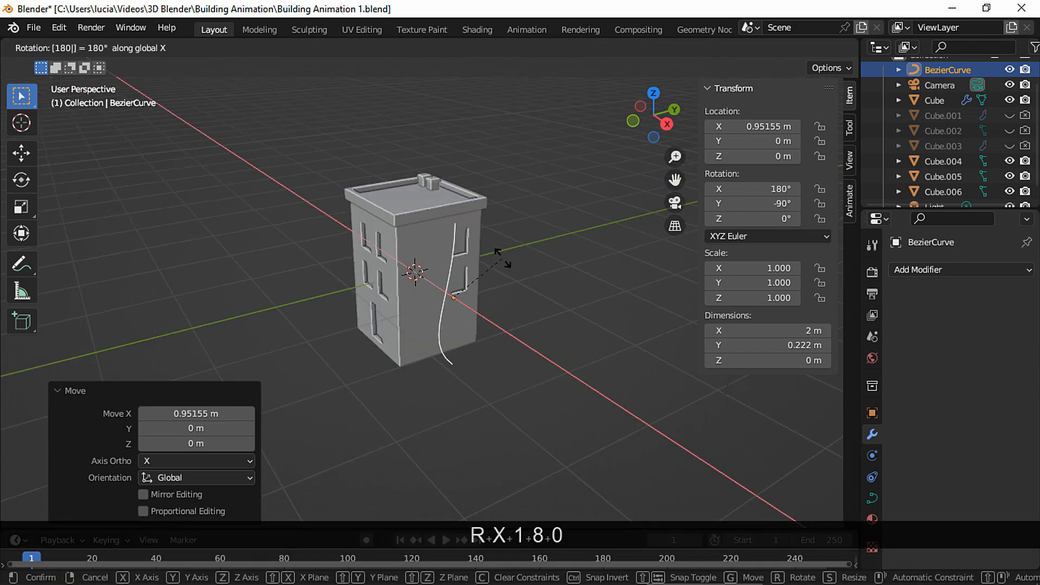
pyautogui.click(503, 260)
pyautogui.moveTo(498, 262)
pyautogui.mouseDown(button='middle')
pyautogui.moveTo(449, 298)
pyautogui.moveTo(487, 271)
pyautogui.mouseUp(button='middle')
pyautogui.moveTo(717, 189); pyautogui.dragTo(717, 189)
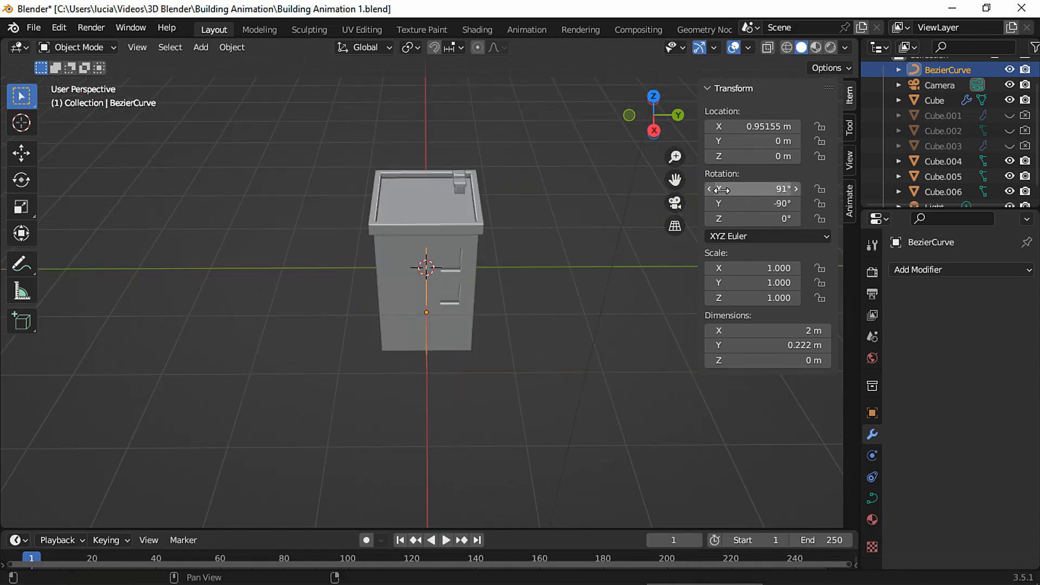
# - Tilt the curve about -11.6° in a front-facing view so its upper part lies close to the side wall
pyautogui.moveTo(519, 298); pyautogui.dragTo(658, 254, button='middle')
pyautogui.press('r')
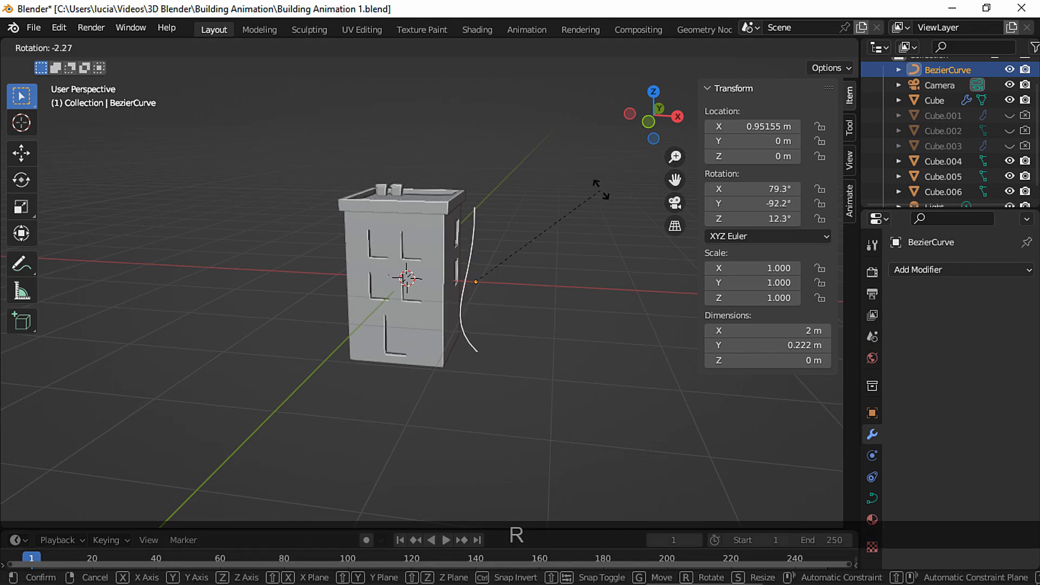
pyautogui.click(573, 182)
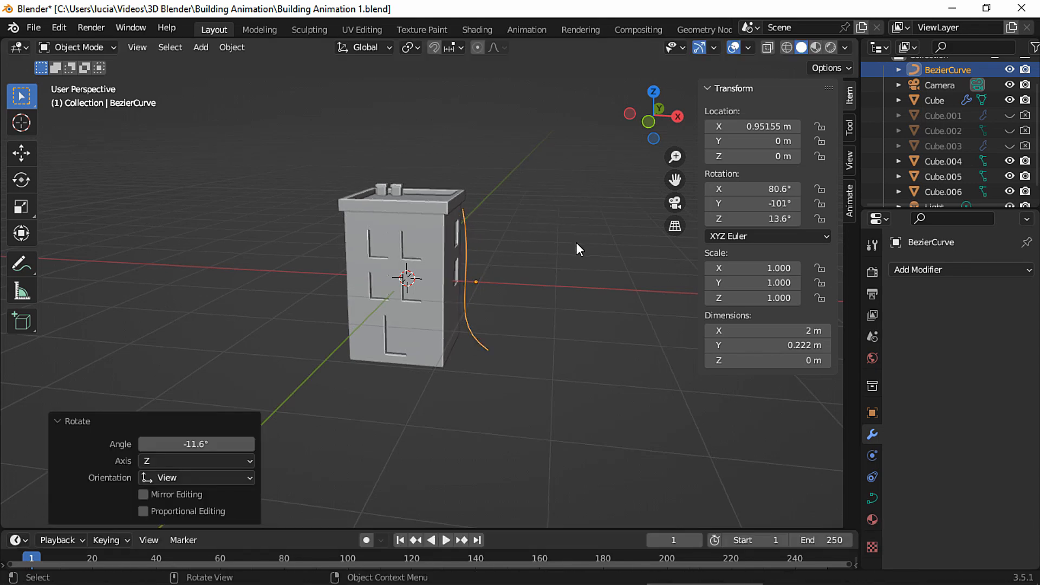
# - Rotate the curve's upper control point slightly in Edit Mode so the upper stretch runs more parallel to the wall
pyautogui.press('Tab')
pyautogui.click(504, 197)
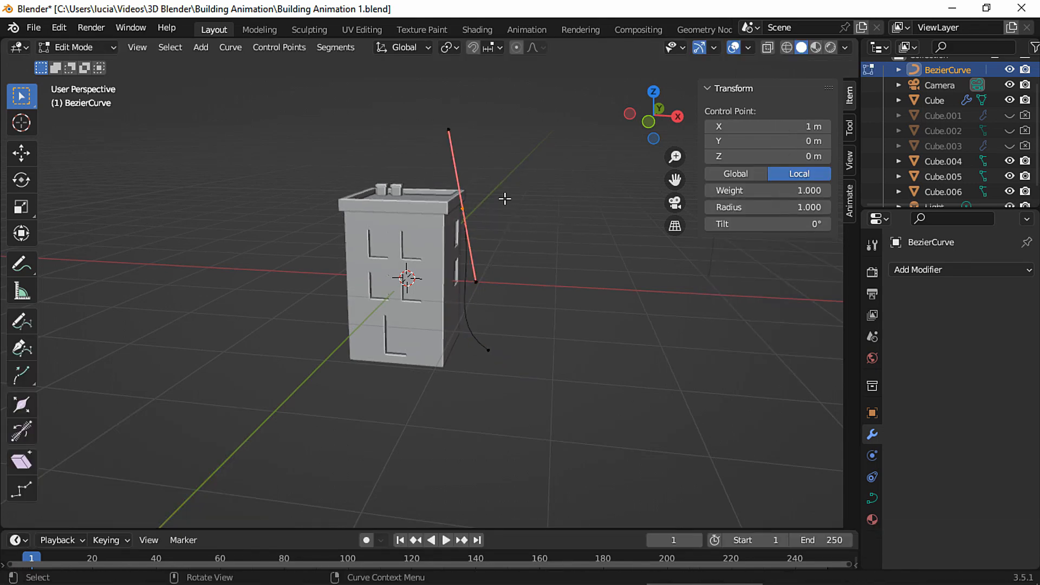
pyautogui.keyDown('ctrl'); pyautogui.moveTo(503, 197); pyautogui.dragTo(596, 213, button='middle'); pyautogui.keyUp('ctrl')
pyautogui.press('r')
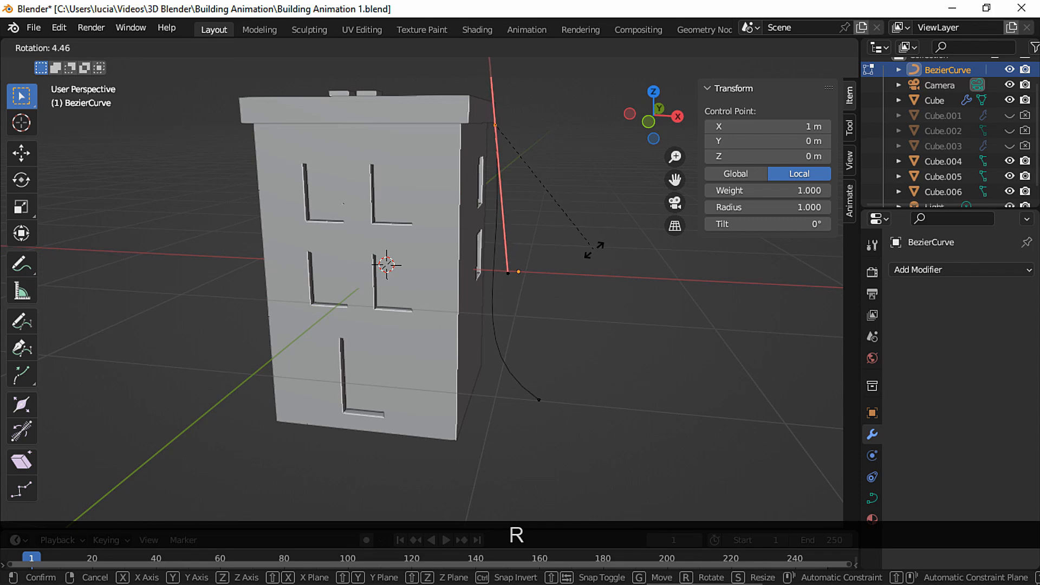
pyautogui.click(577, 254)
pyautogui.press('Tab')
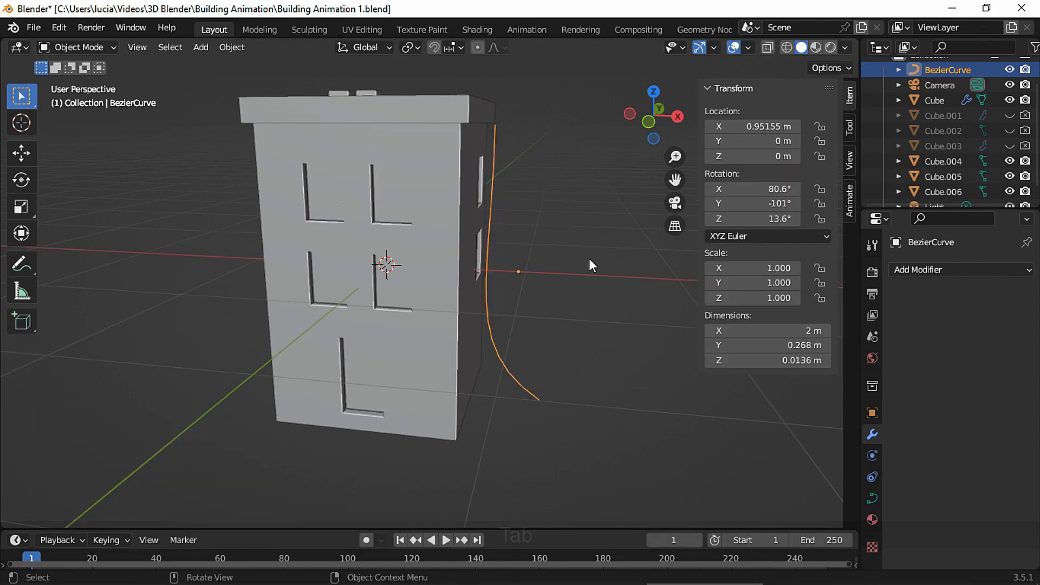
# - Give the curve a round bevel with a depth of about 0.035 m to make it a pipe
pyautogui.click(872, 495)
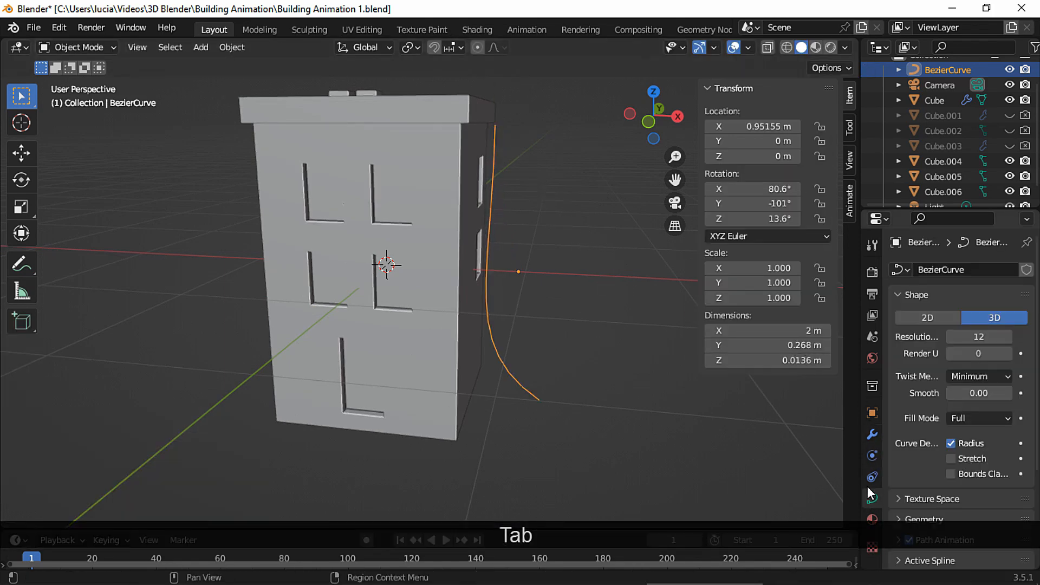
pyautogui.scroll(-5, 962, 398)
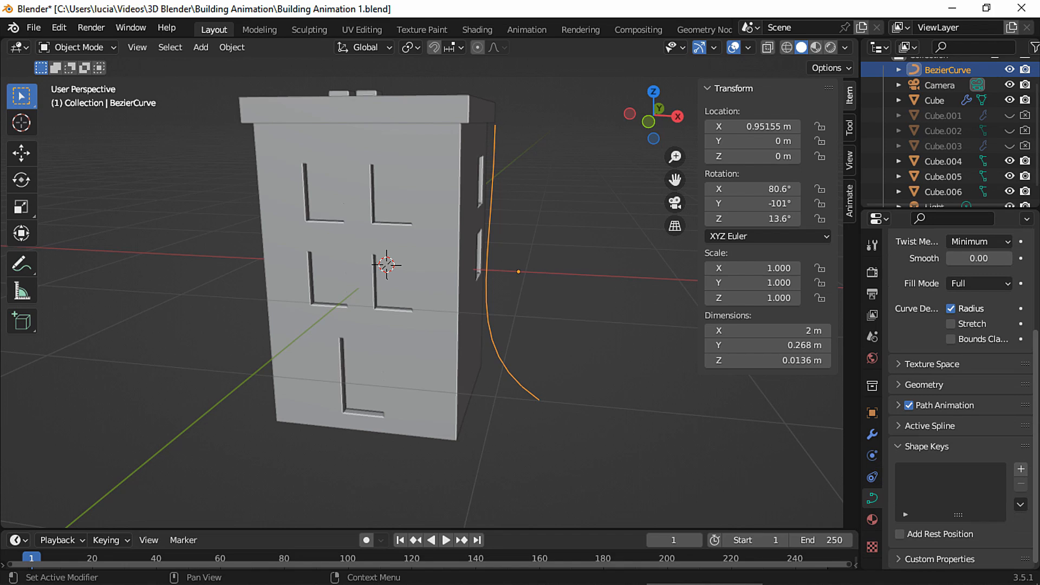
pyautogui.click(899, 386)
pyautogui.scroll(-3, 967, 374)
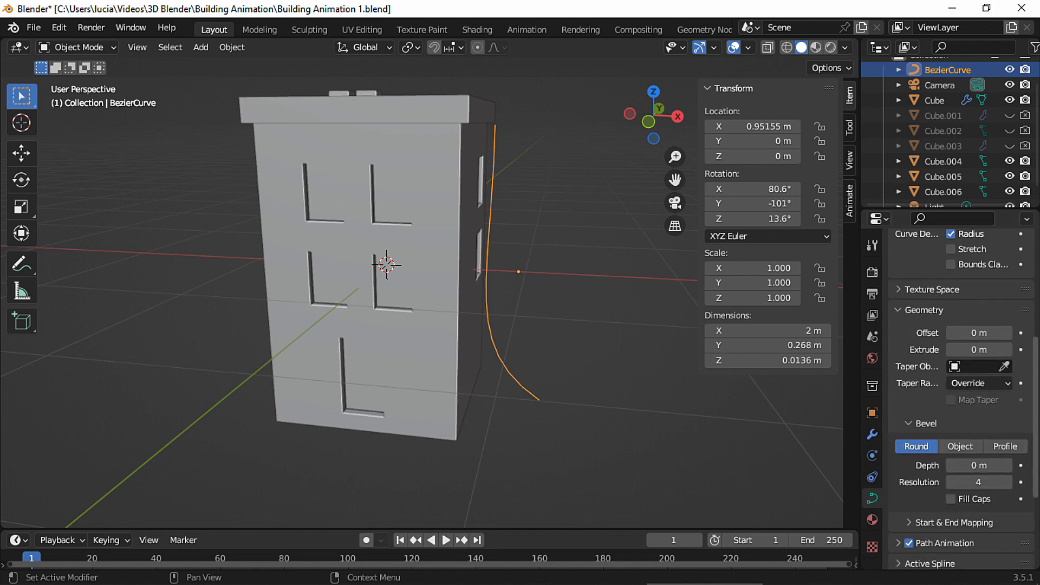
pyautogui.scroll(-3, 1007, 418)
pyautogui.keyDown('shift'); pyautogui.moveTo(975, 388); pyautogui.dragTo(1004, 383); pyautogui.keyUp('shift')
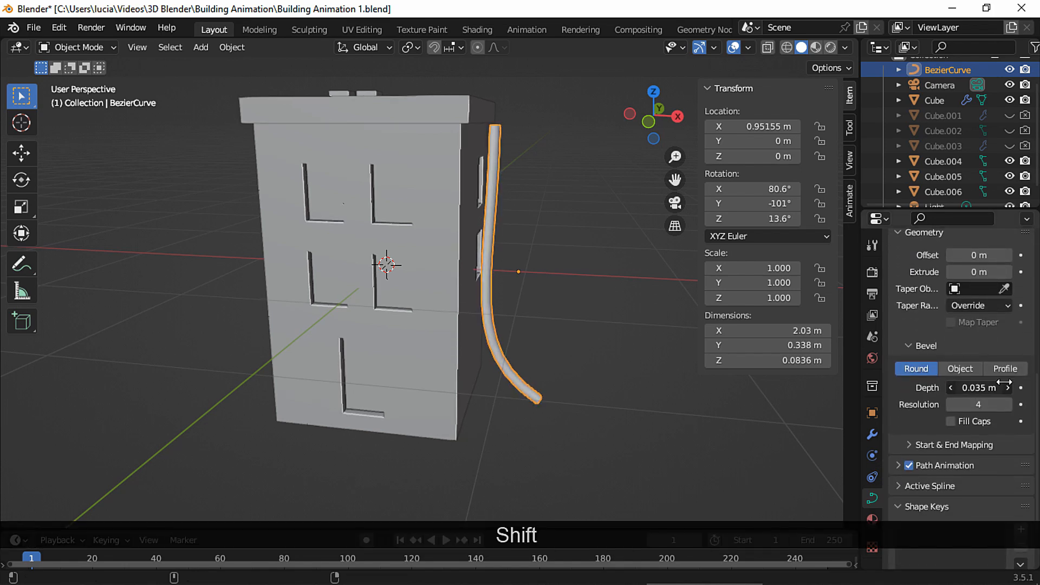
# - Move the pipe about -0.07 m along X towards the side wall and reduce its bevel depth to 0.021 m
pyautogui.press('g')
pyautogui.press('x')
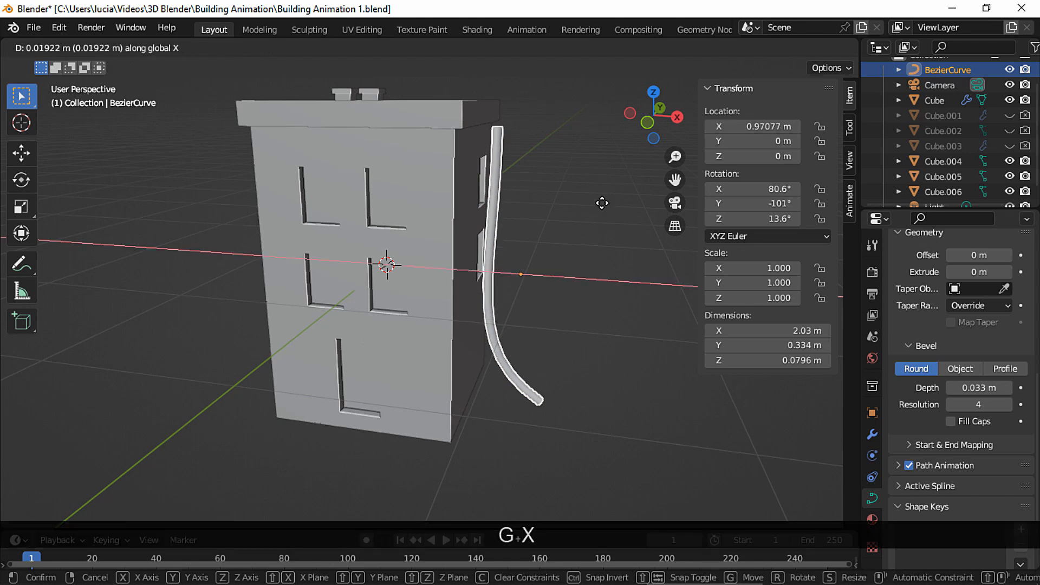
pyautogui.click(587, 210)
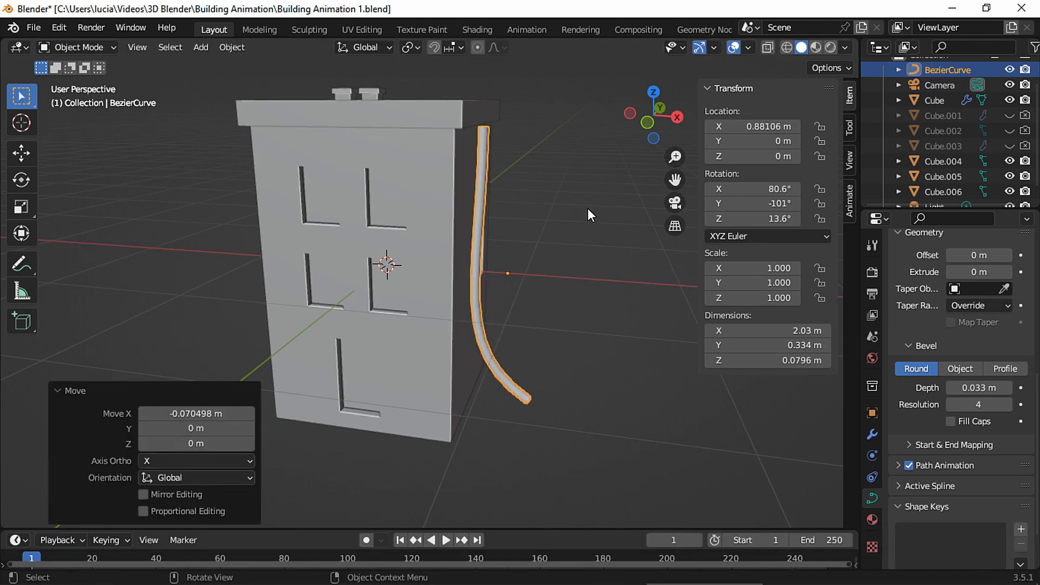
pyautogui.moveTo(587, 208); pyautogui.dragTo(612, 270, button='middle')
pyautogui.keyDown('shift'); pyautogui.moveTo(961, 387); pyautogui.dragTo(975, 388); pyautogui.keyUp('shift')
# - Rotate the pipe about -2.5° in the current view and shift it about -0.43 m along Y towards the building's front corner
pyautogui.moveTo(563, 233); pyautogui.dragTo(590, 145, button='middle')
pyautogui.press('r')
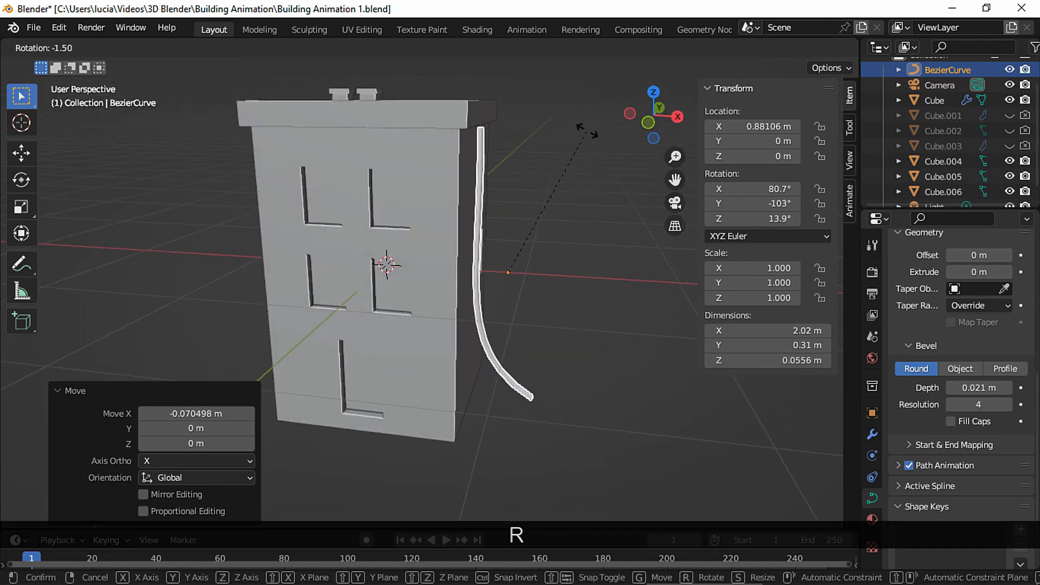
pyautogui.click(585, 129)
pyautogui.moveTo(490, 179); pyautogui.dragTo(459, 191, button='middle')
pyautogui.press('g')
pyautogui.press('y')
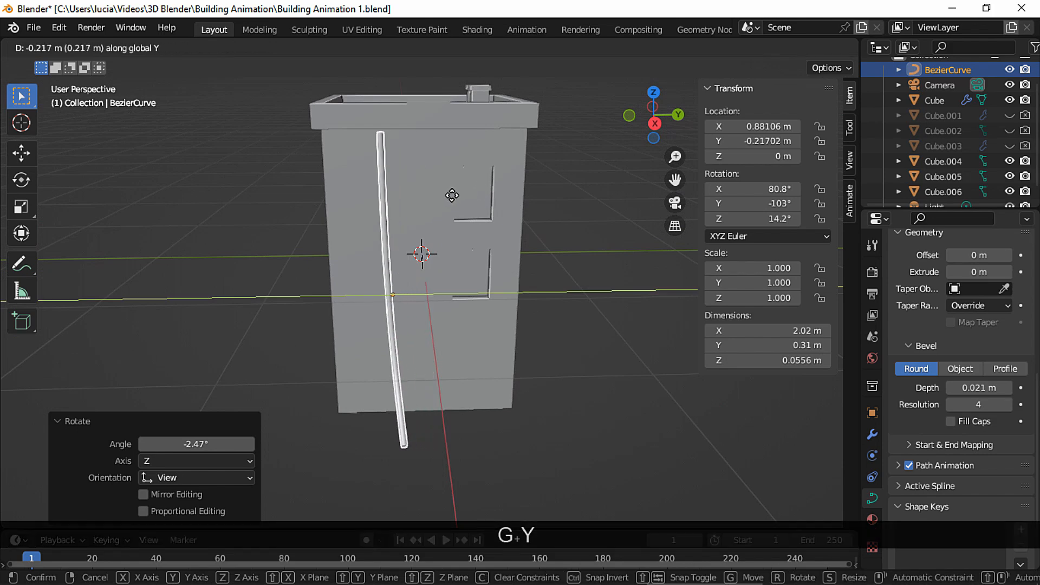
pyautogui.click(423, 284)
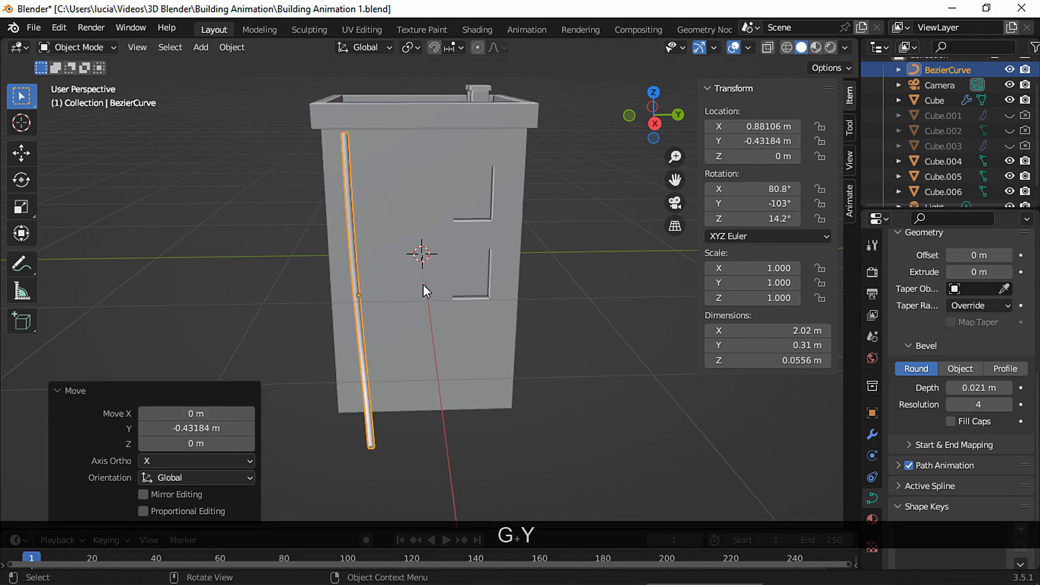
# - Rotate the pipe about 2.9° facing the side wall to straighten it, and raise it about 0.03 m along Z
pyautogui.press('r')
pyautogui.click(433, 354)
pyautogui.moveTo(433, 353); pyautogui.dragTo(557, 265, button='middle')
pyautogui.press('g')
pyautogui.press('z')
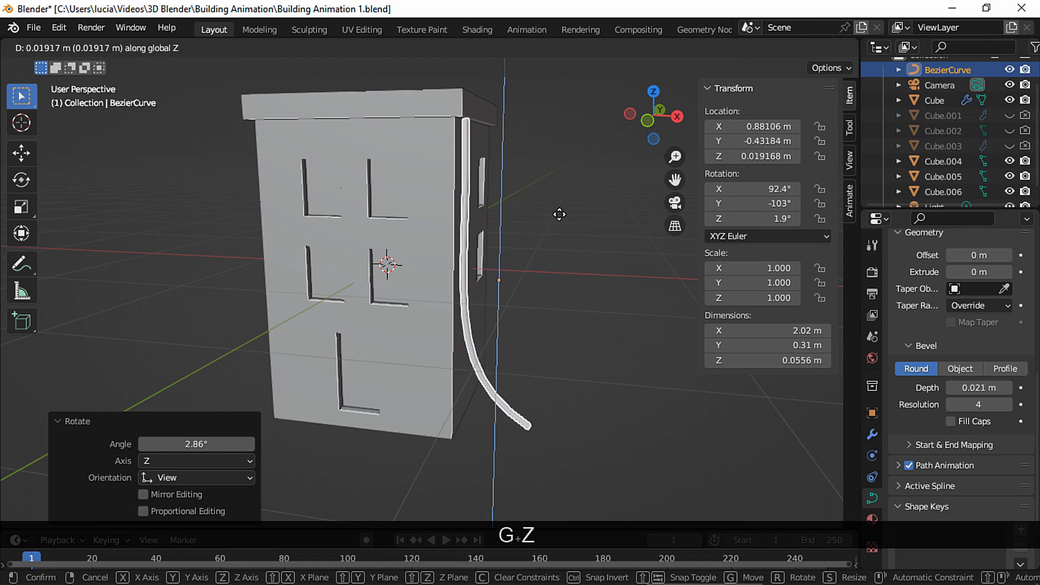
pyautogui.click(561, 212)
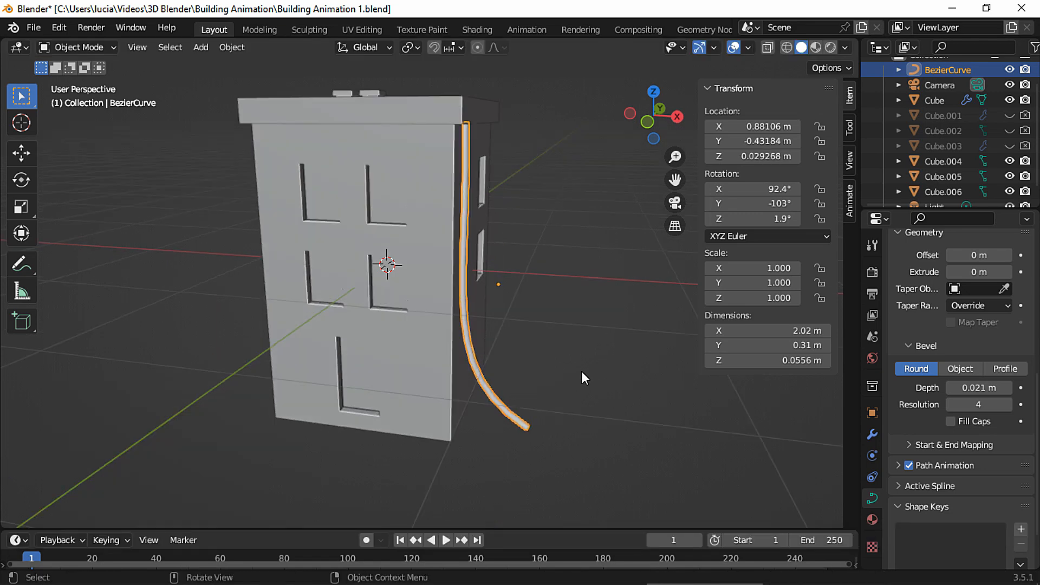
# - In Edit Mode, rotate the curve's lower control point about -30° and move it about 0.15 m along X away from the wall
pyautogui.press('Tab')
pyautogui.keyDown('shift'); pyautogui.moveTo(606, 374); pyautogui.dragTo(530, 391, button='middle'); pyautogui.keyUp('shift')
pyautogui.press('r')
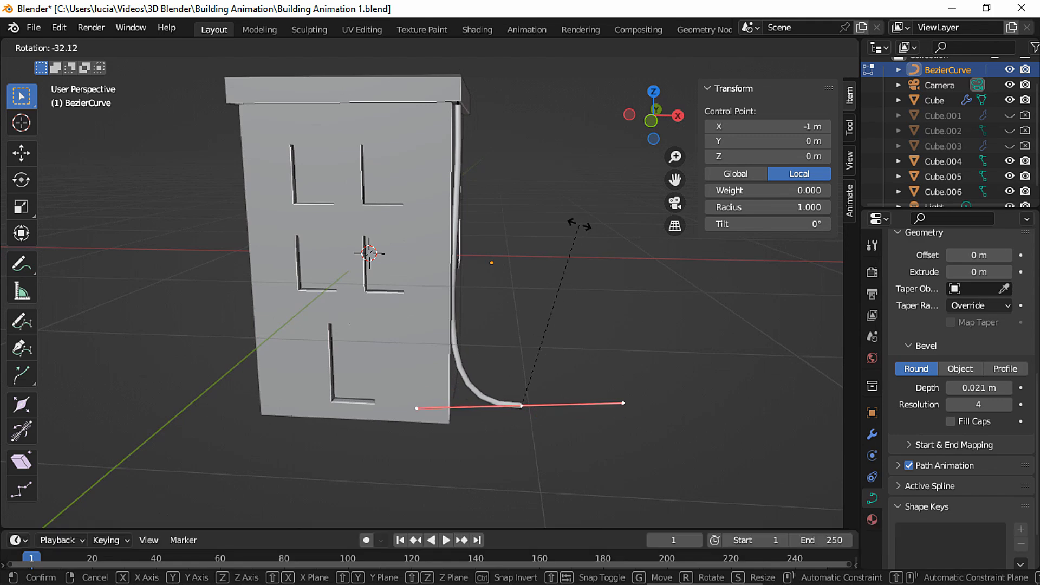
pyautogui.click(577, 251)
pyautogui.moveTo(577, 252); pyautogui.dragTo(576, 356, button='middle')
pyautogui.press('g')
pyautogui.press('x')
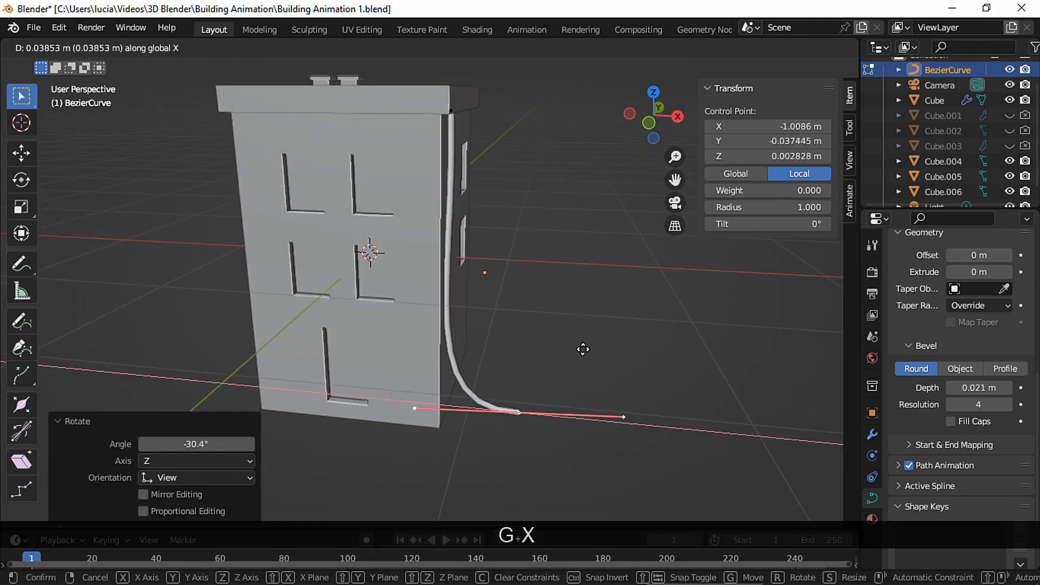
pyautogui.click(600, 344)
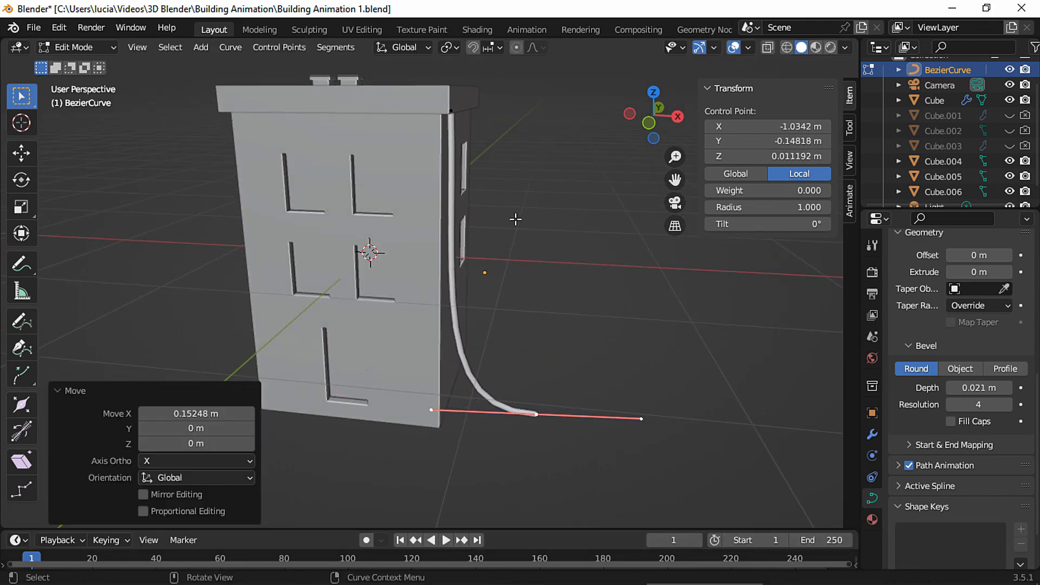
# - Subdivide the segment between the curve's upper and lower control points with two cuts
pyautogui.keyDown('shift'); pyautogui.click(451, 111); pyautogui.keyUp('shift')
pyautogui.rightClick(450, 167)
pyautogui.click(451, 163)
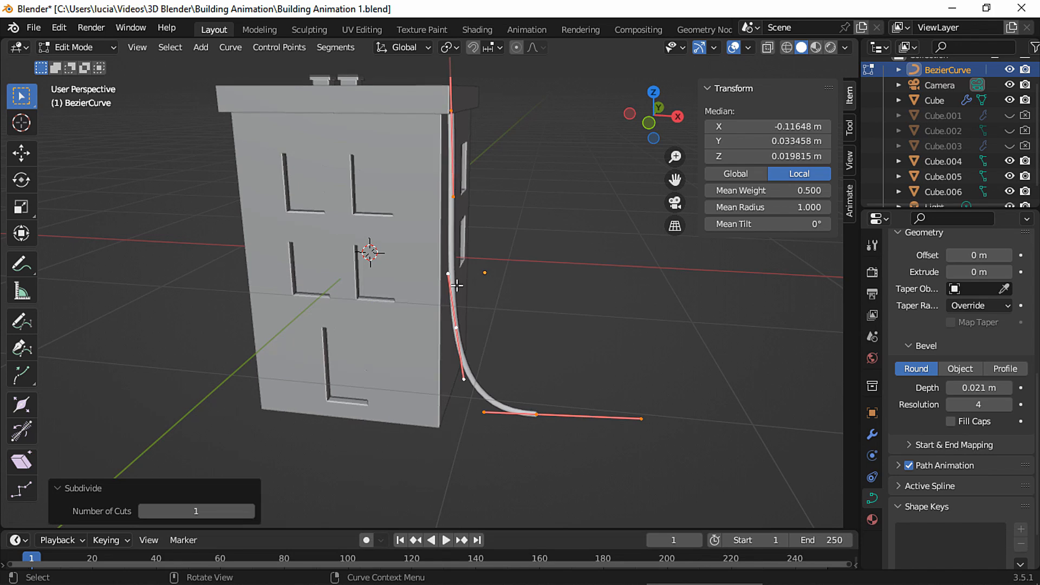
pyautogui.click(249, 511)
pyautogui.click(571, 476)
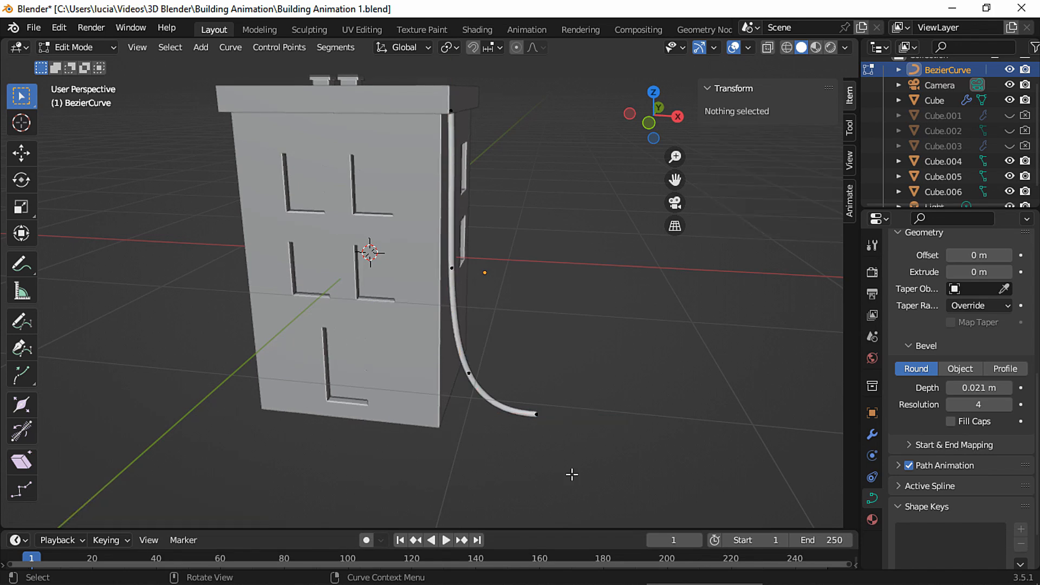
# - Delete the curve's lowest control point and rotate the new end point about -72° around the global Y axis
pyautogui.click(537, 410)
pyautogui.press('Delete')
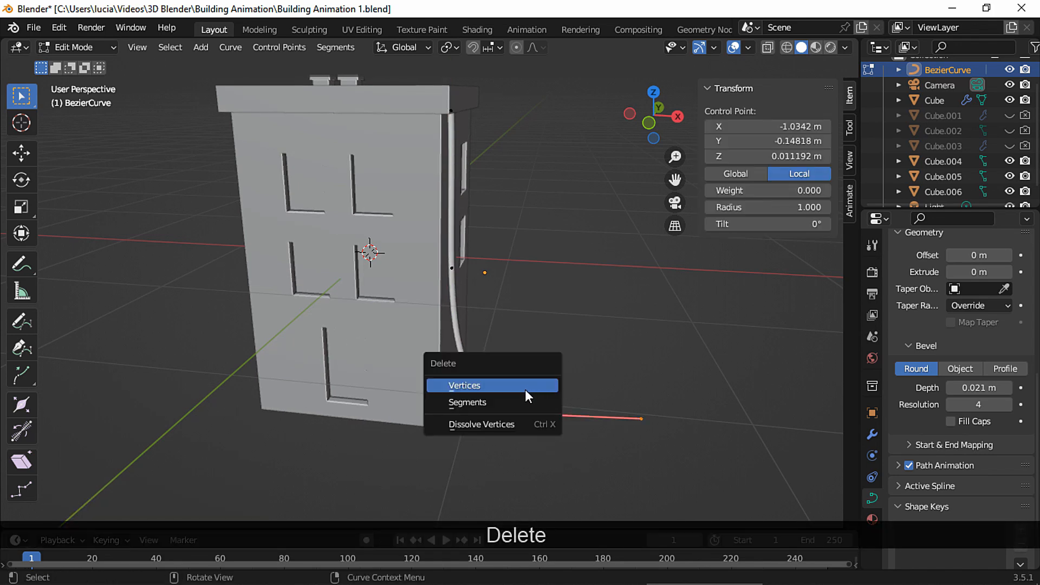
pyautogui.click(529, 385)
pyautogui.click(469, 372)
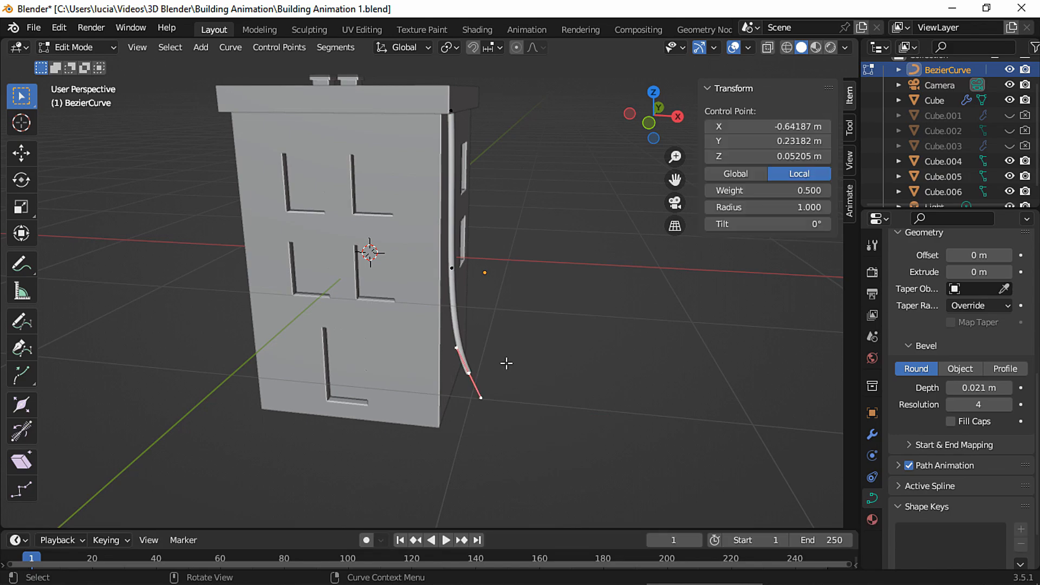
pyautogui.press('r')
pyautogui.press('y')
pyautogui.click(508, 302)
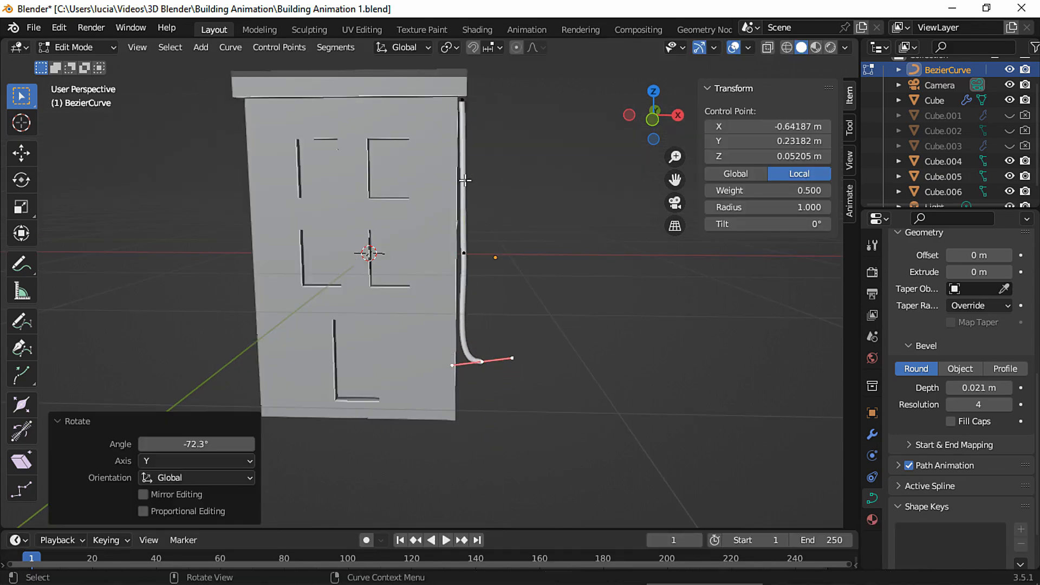
# - In the right orthographic view, move the two lower control points together about 0.034 m along Y
pyautogui.moveTo(509, 301); pyautogui.dragTo(348, 317, button='middle')
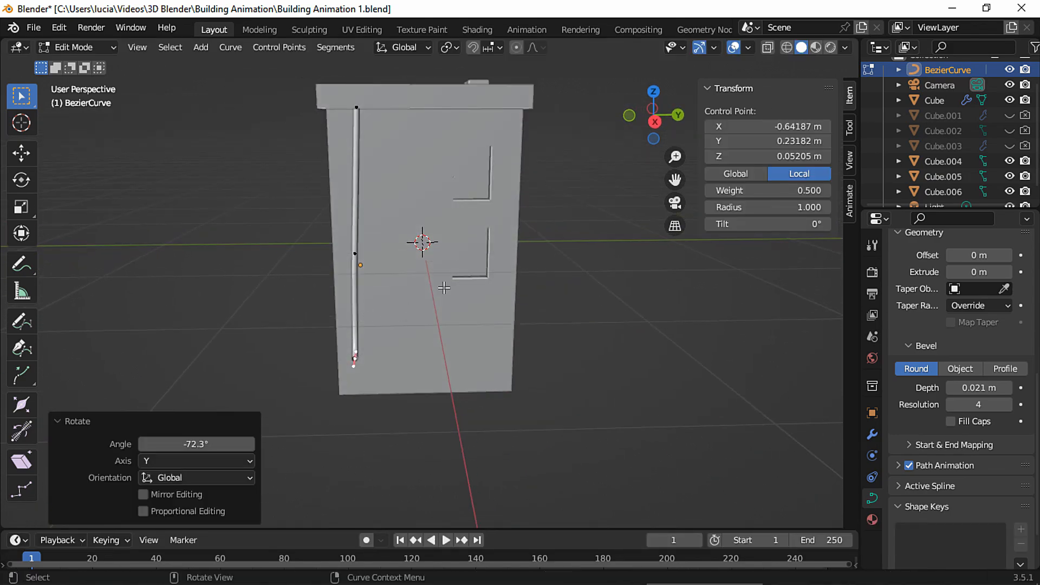
pyautogui.click(655, 121)
pyautogui.moveTo(380, 368); pyautogui.dragTo(334, 222)
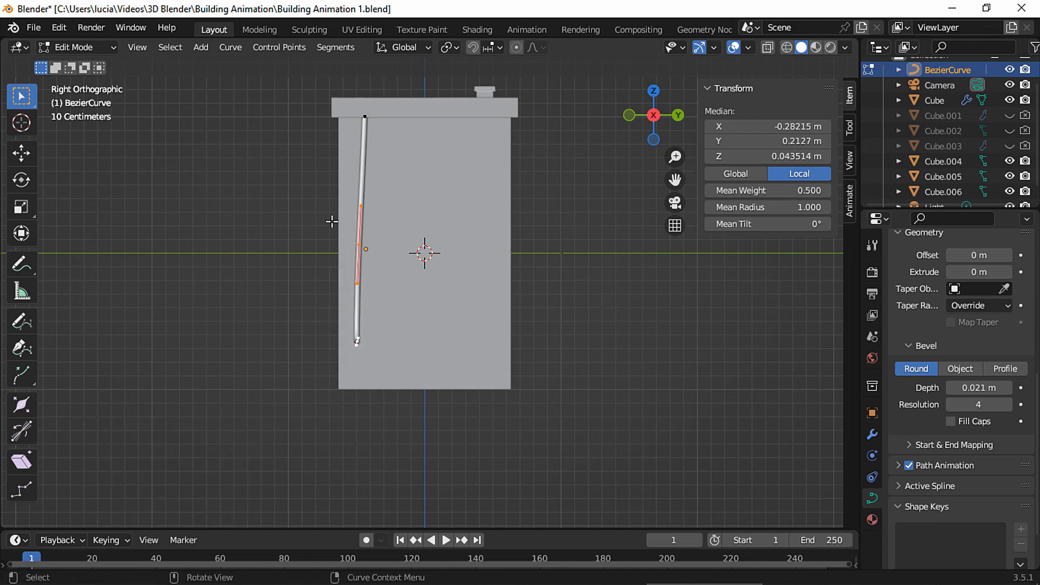
pyautogui.press('g')
pyautogui.press('y')
pyautogui.click(454, 279)
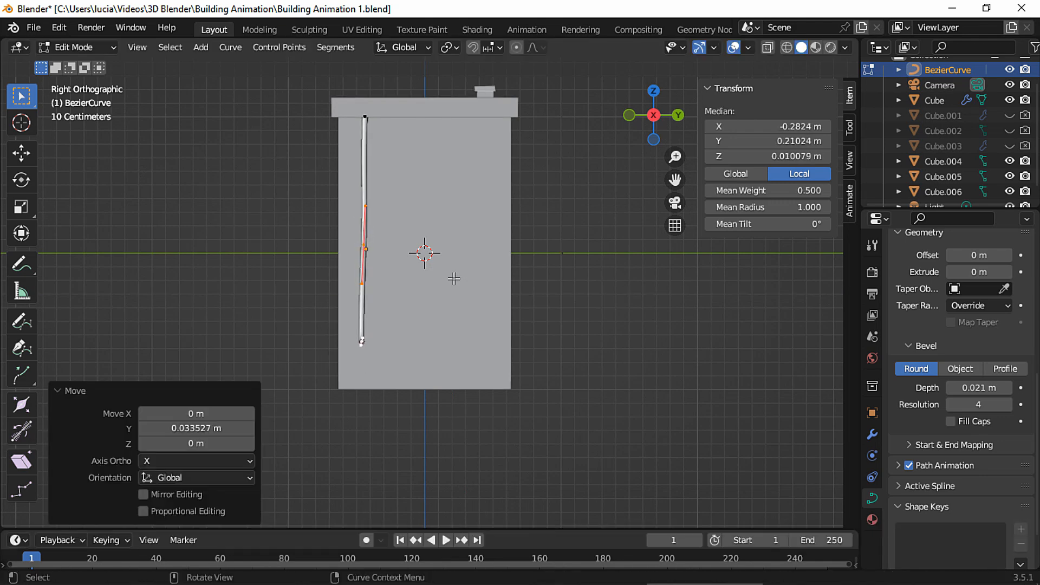
# - Rotate the middle control point about -0.5° and shift the lower end point about 0.006 m along Y
pyautogui.click(365, 246)
pyautogui.press('r')
pyautogui.click(449, 160)
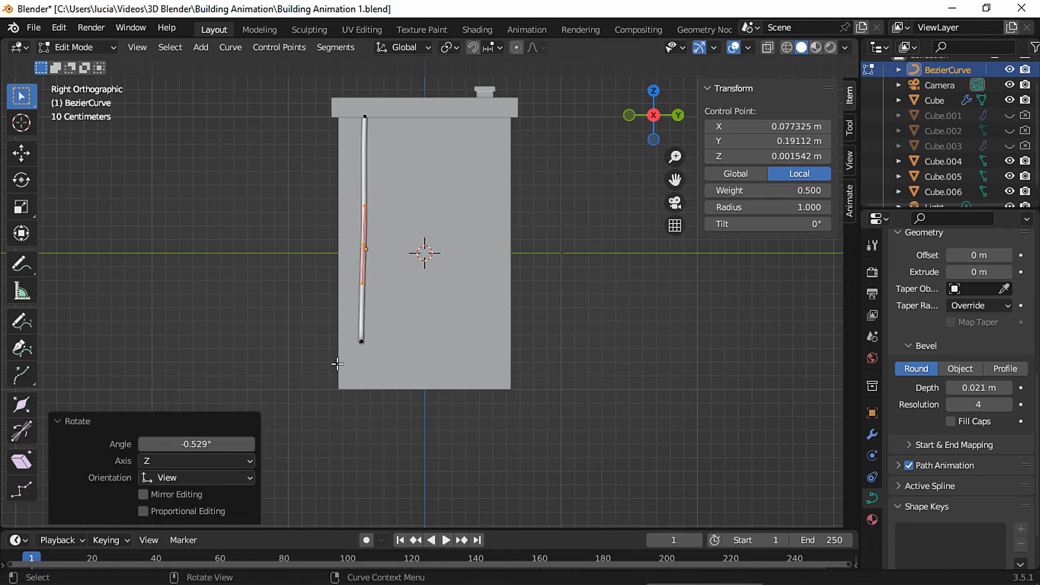
pyautogui.moveTo(336, 363); pyautogui.dragTo(419, 275)
pyautogui.press('g')
pyautogui.press('y')
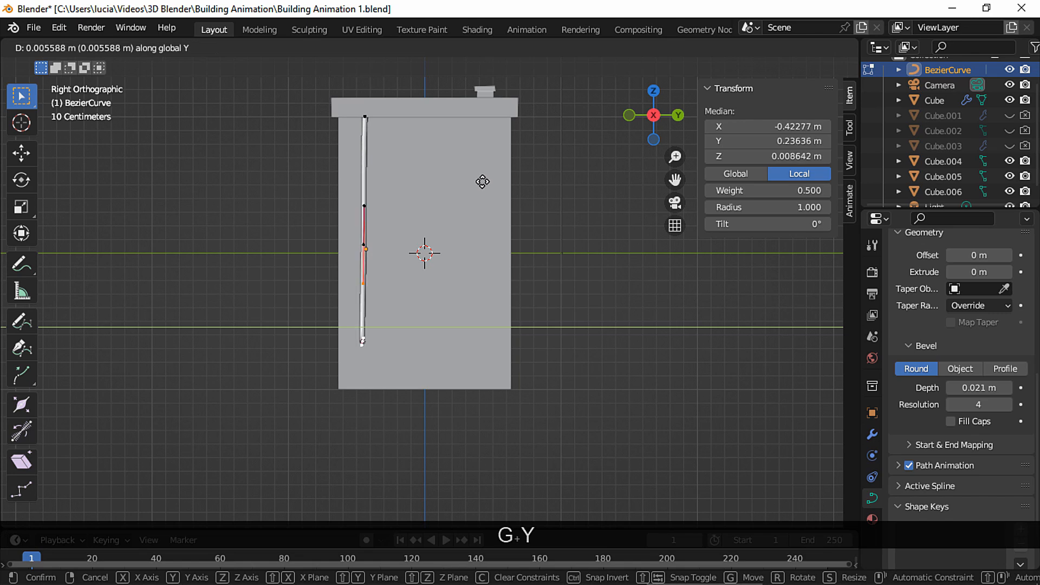
pyautogui.click(484, 179)
pyautogui.click(483, 181)
# - Lower the pipe's middle and end control points together along Z so the bend sits nearer the building's base
pyautogui.moveTo(483, 181); pyautogui.dragTo(478, 368, button='middle')
pyautogui.moveTo(491, 400); pyautogui.dragTo(445, 227)
pyautogui.press('g')
pyautogui.press('z')
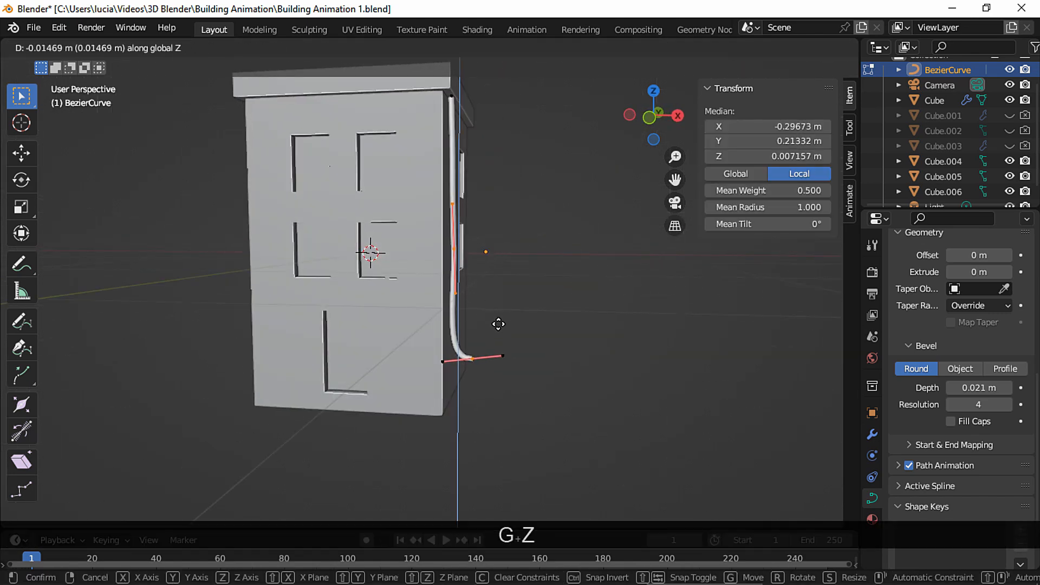
pyautogui.click(525, 336)
pyautogui.click(525, 336)
# - Rotate the middle control point about 2.6° in a front-facing view to align the pipe with the wall
pyautogui.click(456, 282)
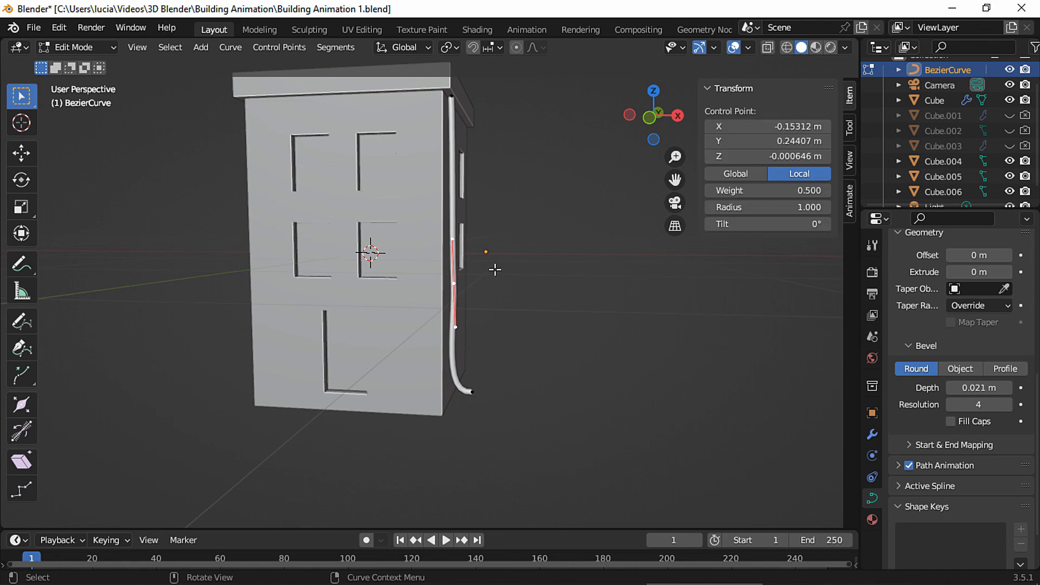
pyautogui.keyDown('ctrl'); pyautogui.moveTo(528, 283); pyautogui.dragTo(573, 186, button='middle'); pyautogui.keyUp('ctrl')
pyautogui.press('r')
pyautogui.click(572, 196)
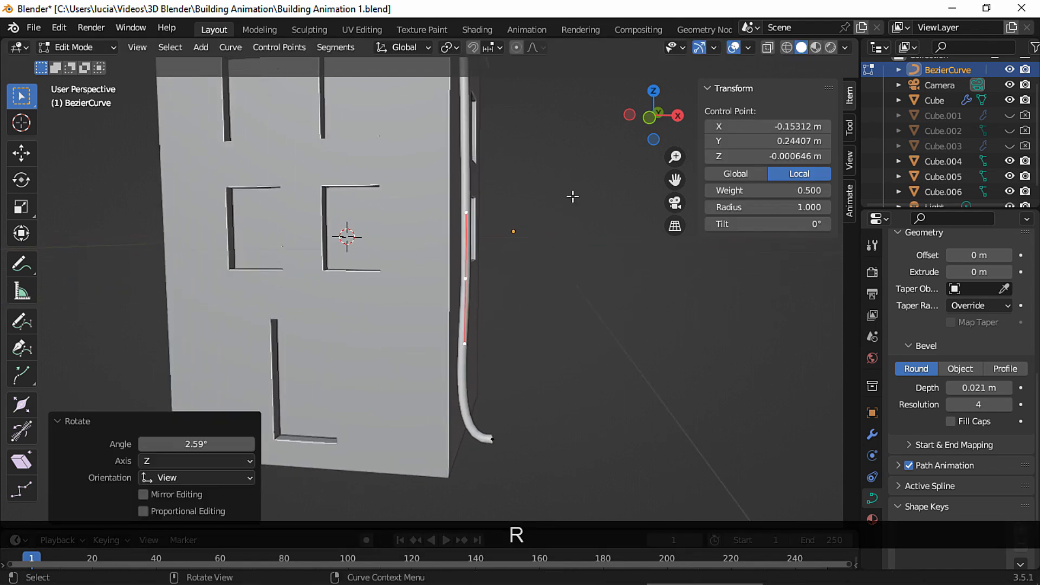
# - In the right orthographic view, move the pipe's top control point about -0.02 m along Y
pyautogui.press('KP_3')
pyautogui.moveTo(342, 124); pyautogui.dragTo(424, 172)
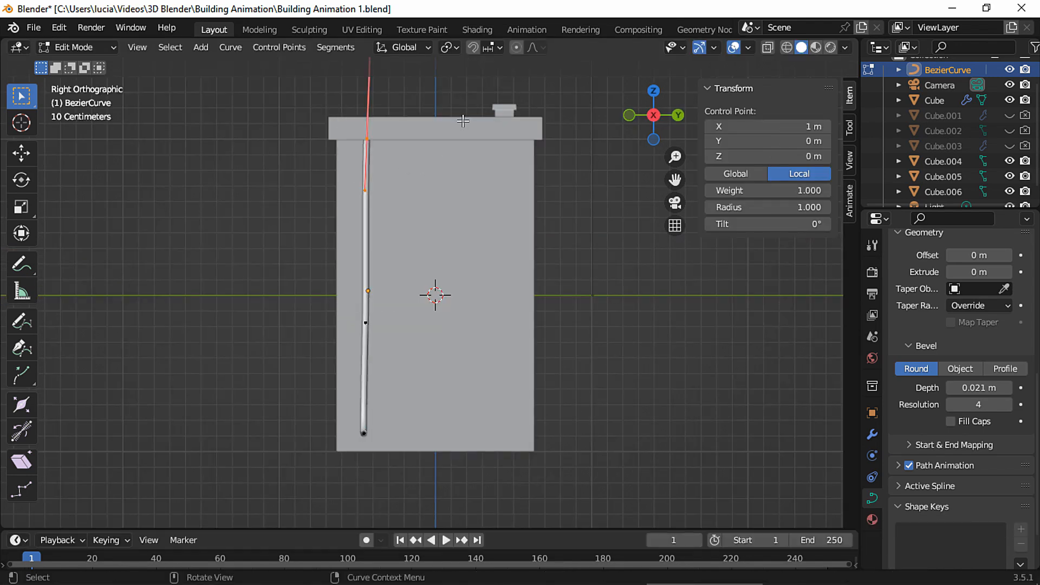
pyautogui.press('g')
pyautogui.press('y')
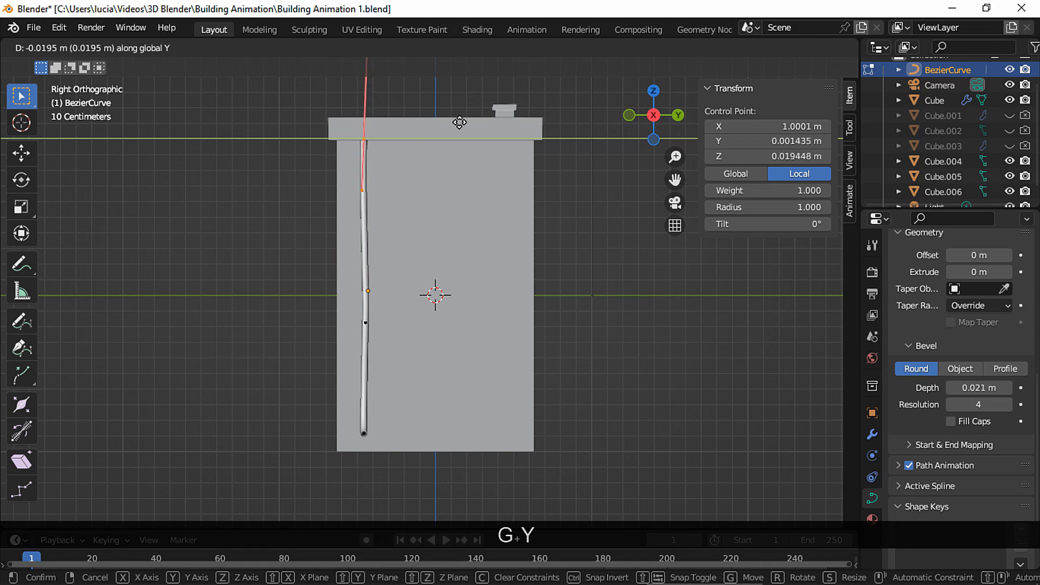
pyautogui.click(460, 124)
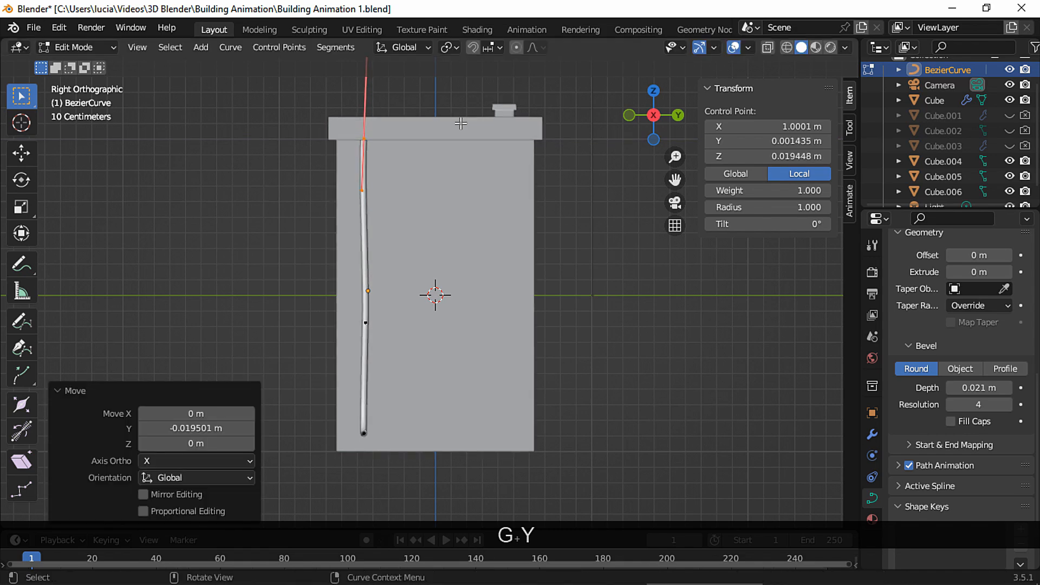
# - Move the pipe's middle control point about -0.024 m along Y and deselect it
pyautogui.click(364, 326)
pyautogui.press('g')
pyautogui.press('y')
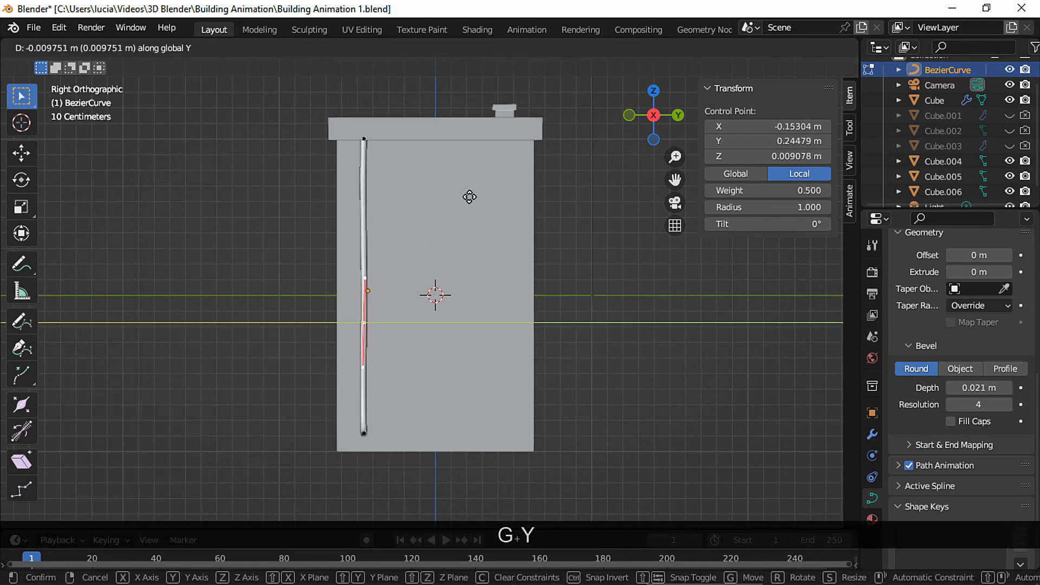
pyautogui.click(467, 197)
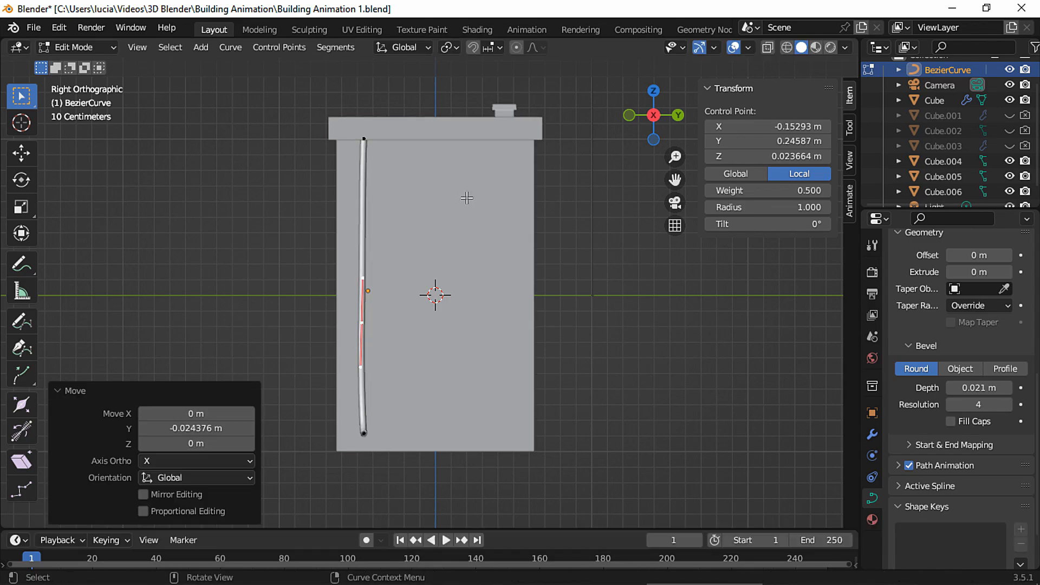
pyautogui.click(471, 201)
# - Subdivide the curve segment between the middle control point and the lower end point
pyautogui.moveTo(469, 276); pyautogui.dragTo(553, 228, button='middle')
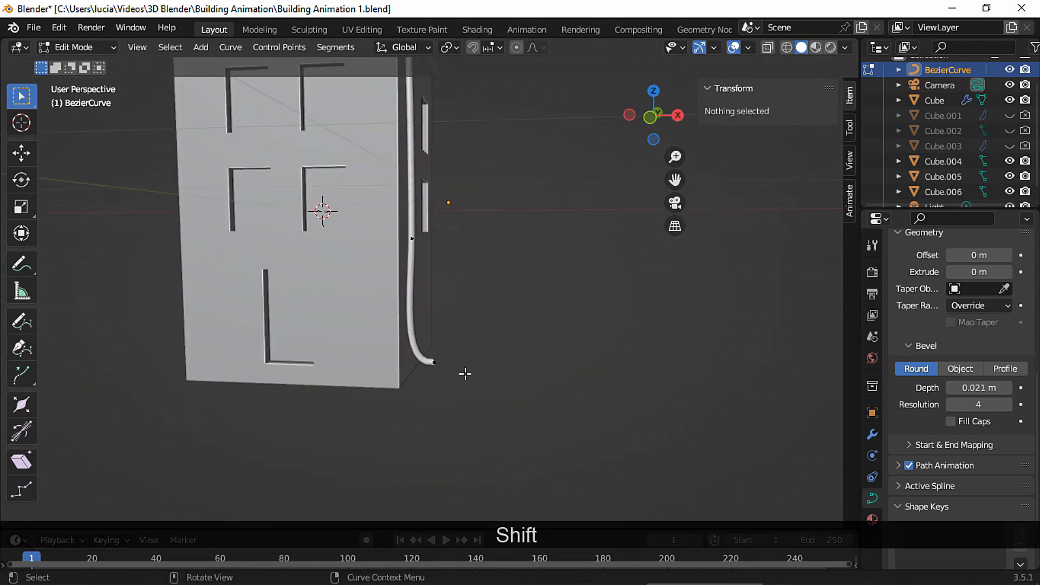
pyautogui.moveTo(452, 374); pyautogui.dragTo(419, 345)
pyautogui.moveTo(470, 368); pyautogui.dragTo(480, 366, button='middle')
pyautogui.keyDown('ctrl'); pyautogui.moveTo(480, 366); pyautogui.dragTo(417, 229, button='middle'); pyautogui.keyUp('ctrl')
pyautogui.keyDown('shift'); pyautogui.click(415, 227); pyautogui.keyUp('shift')
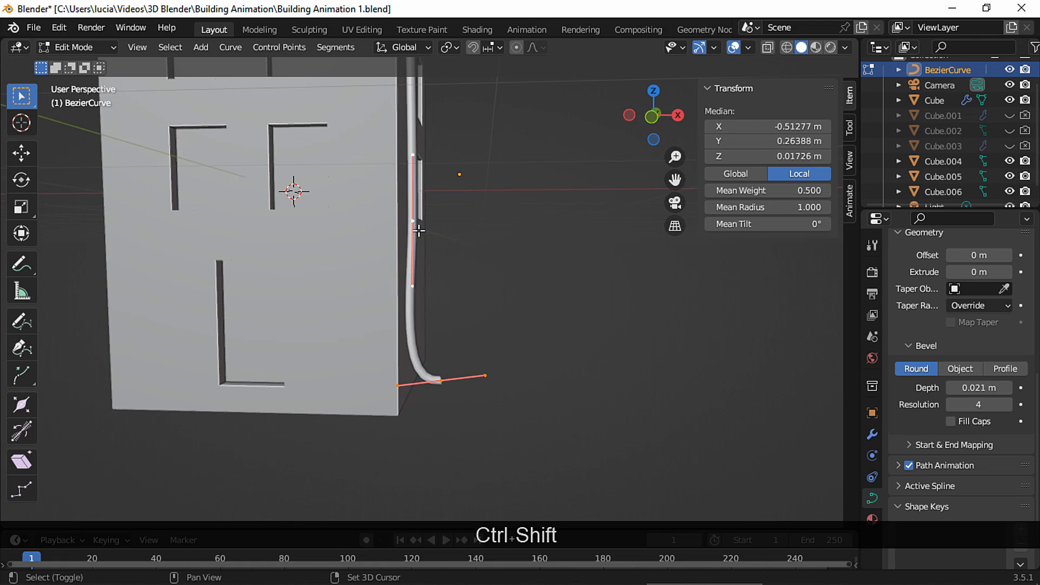
pyautogui.rightClick(410, 248)
pyautogui.click(405, 164)
# - Move the new control point above the bend about 0.014 m along X to straighten the pipe's lower stretch
pyautogui.click(416, 328)
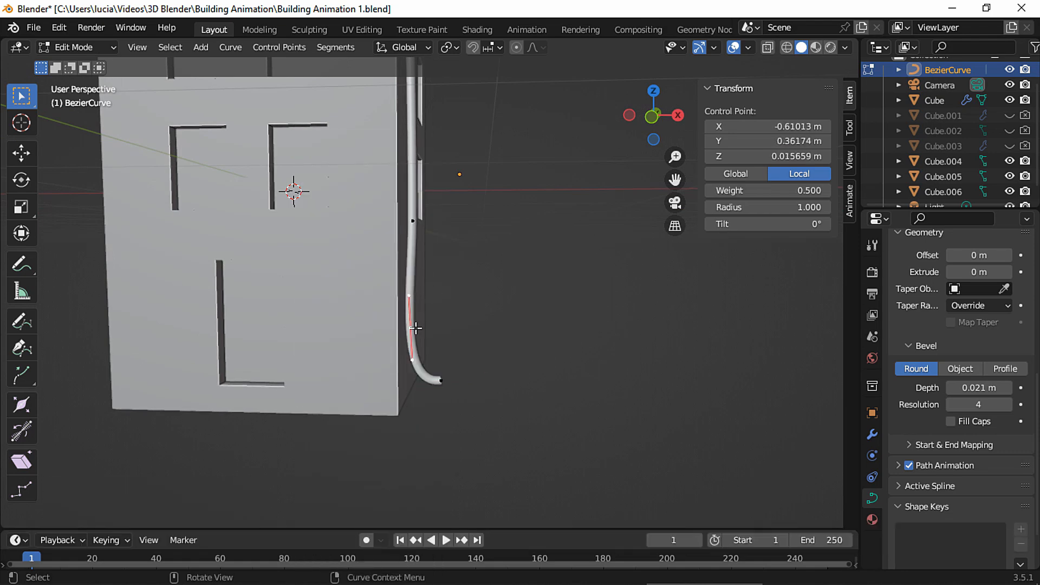
pyautogui.keyDown('ctrl'); pyautogui.moveTo(447, 319); pyautogui.dragTo(460, 286, button='middle'); pyautogui.keyUp('ctrl')
pyautogui.press('g')
pyautogui.press('x')
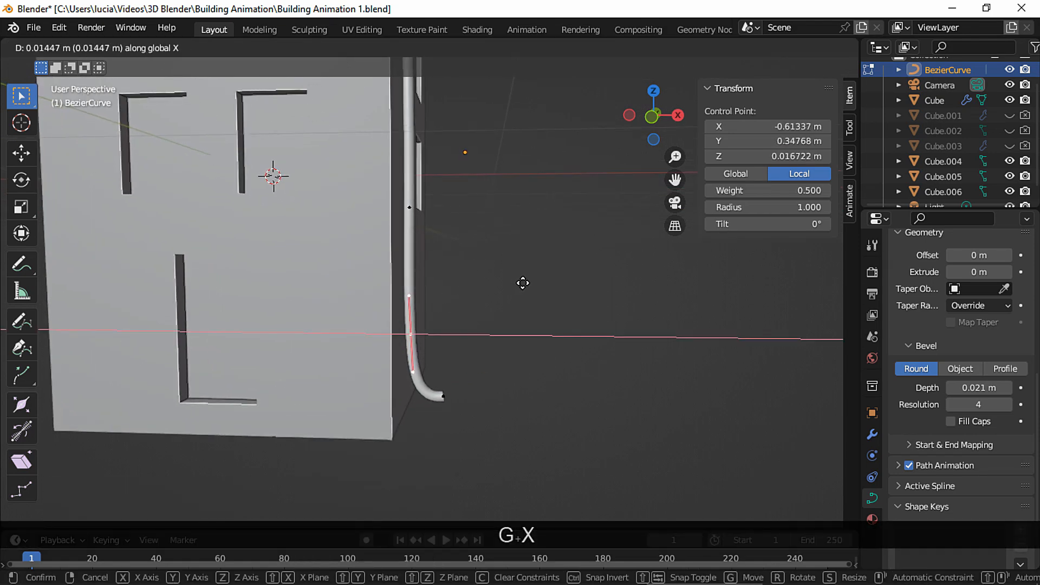
pyautogui.click(521, 284)
pyautogui.click(513, 339)
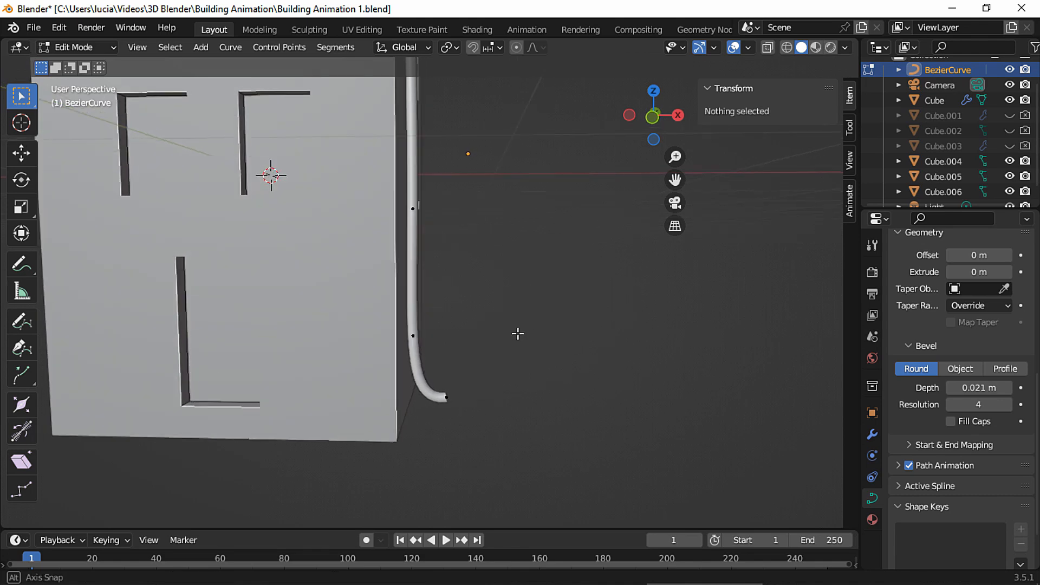
# - In the right orthographic view, move the pipe's lower end point about -0.007 m along Y
pyautogui.moveTo(518, 332); pyautogui.dragTo(611, 156, button='middle')
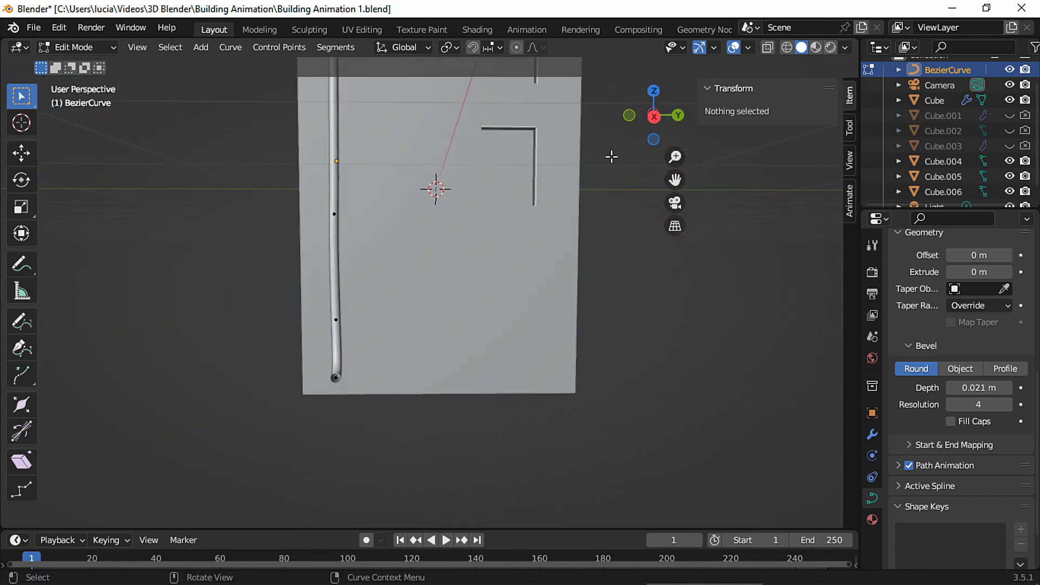
pyautogui.click(655, 115)
pyautogui.click(658, 117)
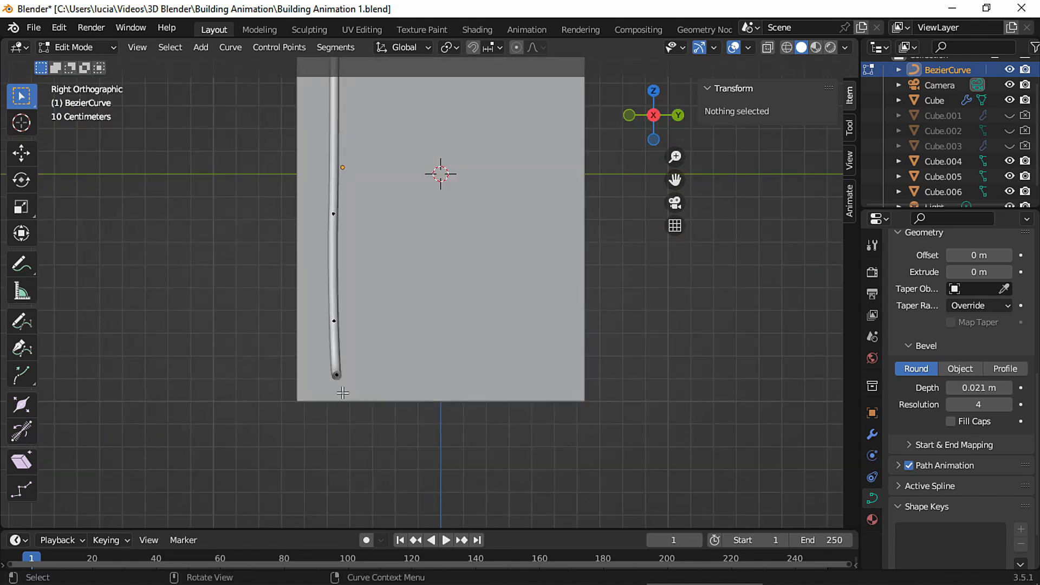
pyautogui.click(336, 358)
pyautogui.press('g')
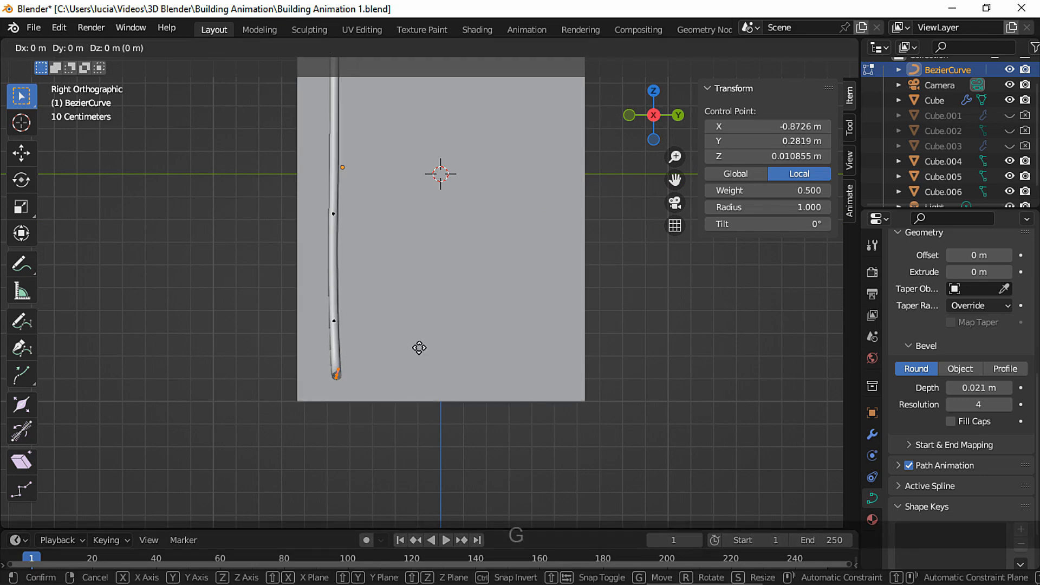
pyautogui.press('y')
pyautogui.click(418, 353)
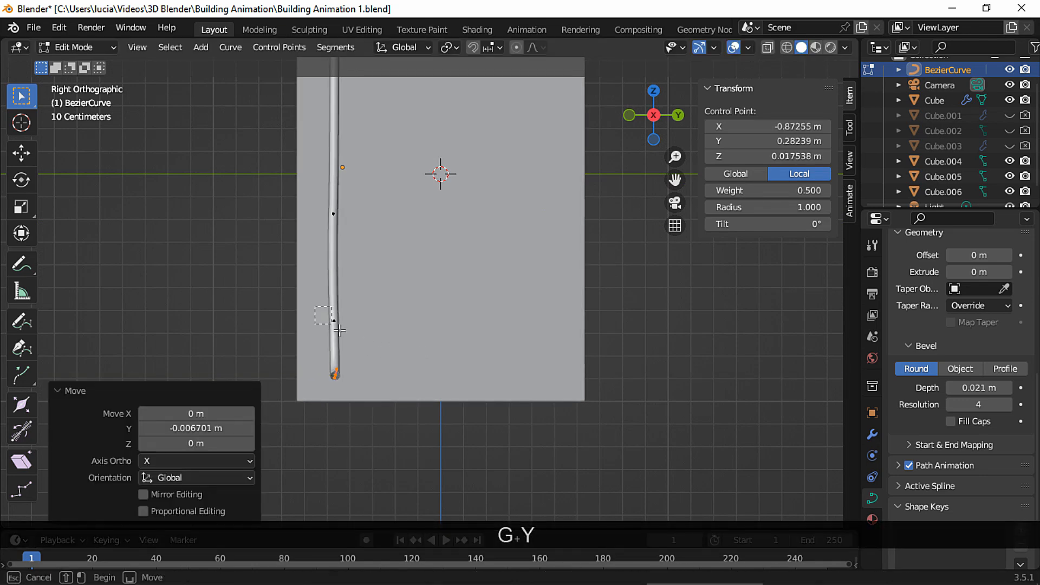
# - Move the control point just above the pipe's bend about -0.01 m along Y
pyautogui.moveTo(339, 330); pyautogui.dragTo(340, 330)
pyautogui.press('g')
pyautogui.press('y')
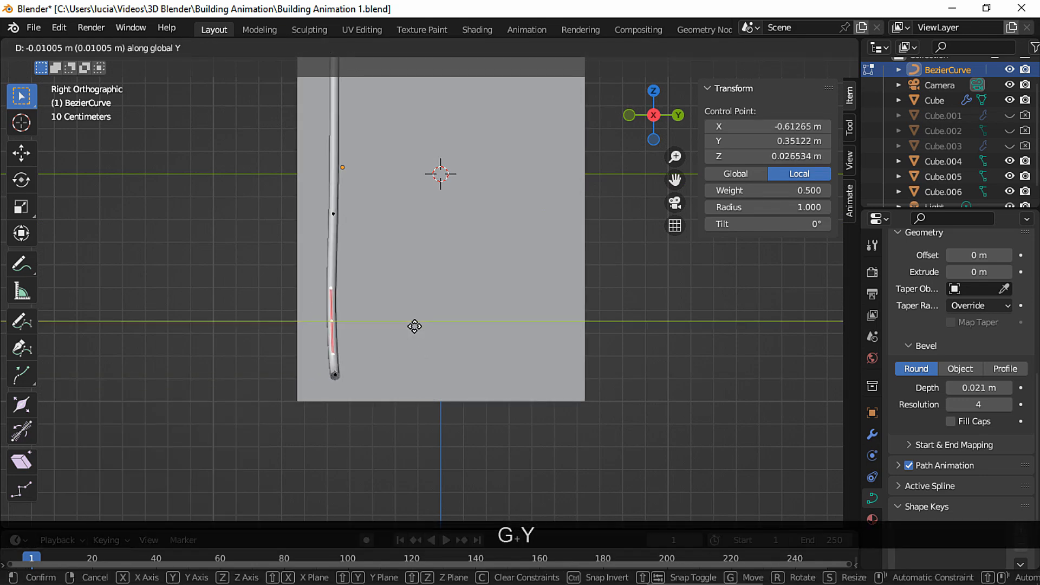
pyautogui.click(417, 325)
# - In the front view, select the pipe's three lower control points and move them about -0.02 m along X toward the wall
pyautogui.press('KP_1')
pyautogui.moveTo(481, 475); pyautogui.dragTo(420, 252)
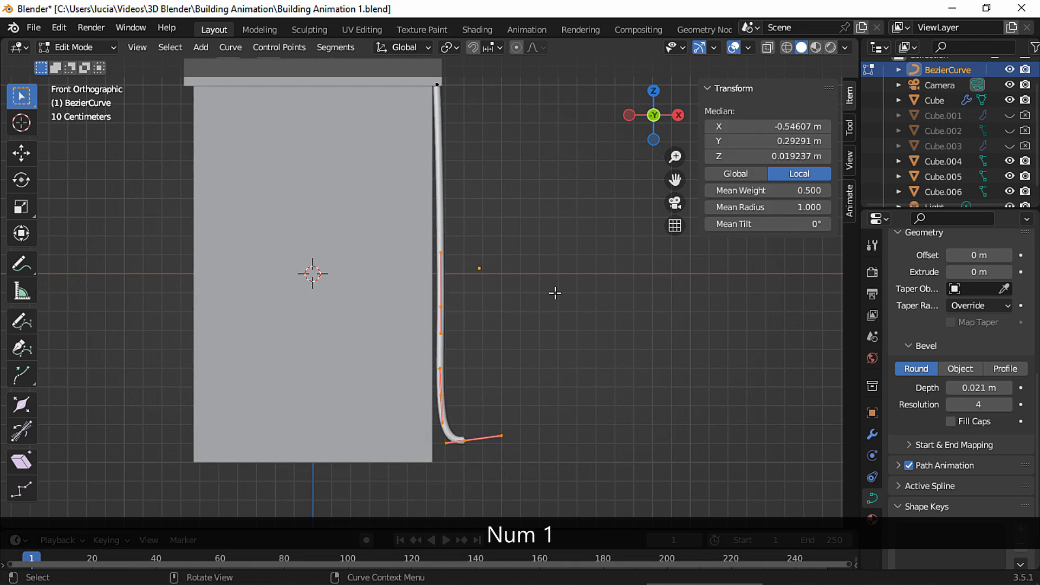
pyautogui.press('g')
pyautogui.press('x')
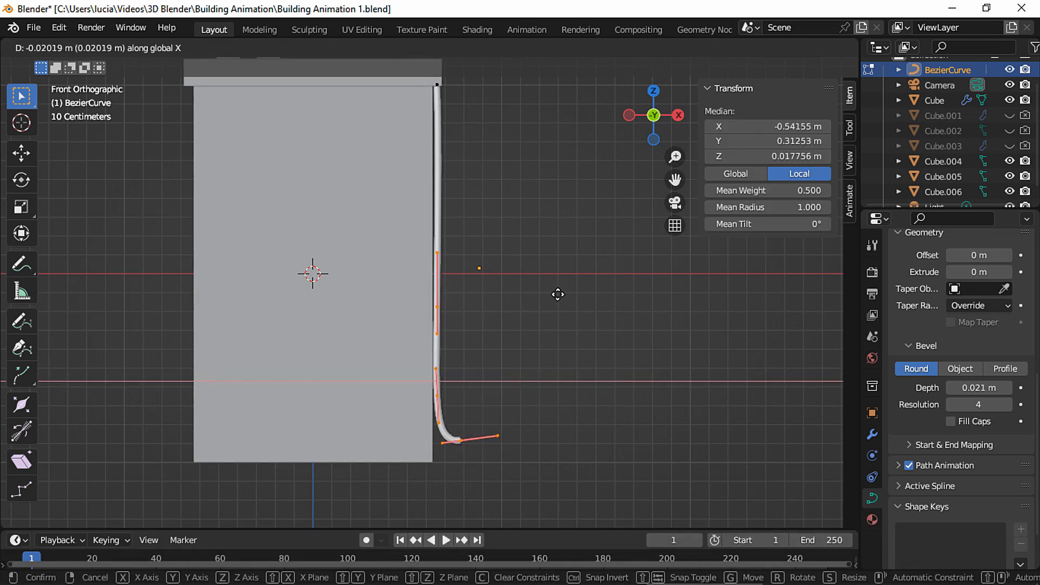
pyautogui.click(557, 294)
# - Rotate the pipe's top control point slightly to straighten the upper stretch and return to Object Mode
pyautogui.click(429, 77)
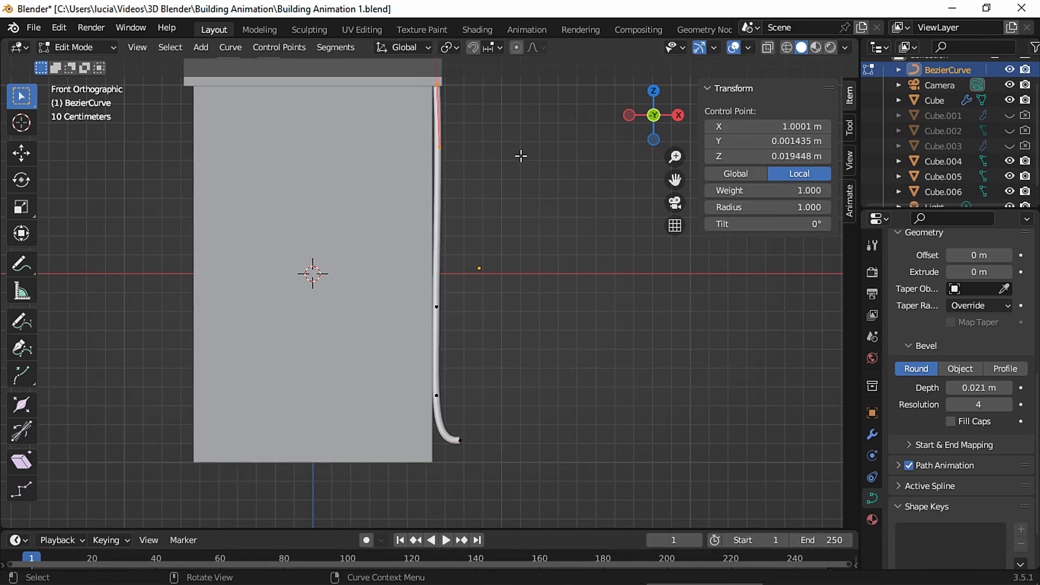
pyautogui.press('r')
pyautogui.click(546, 155)
pyautogui.press('Tab')
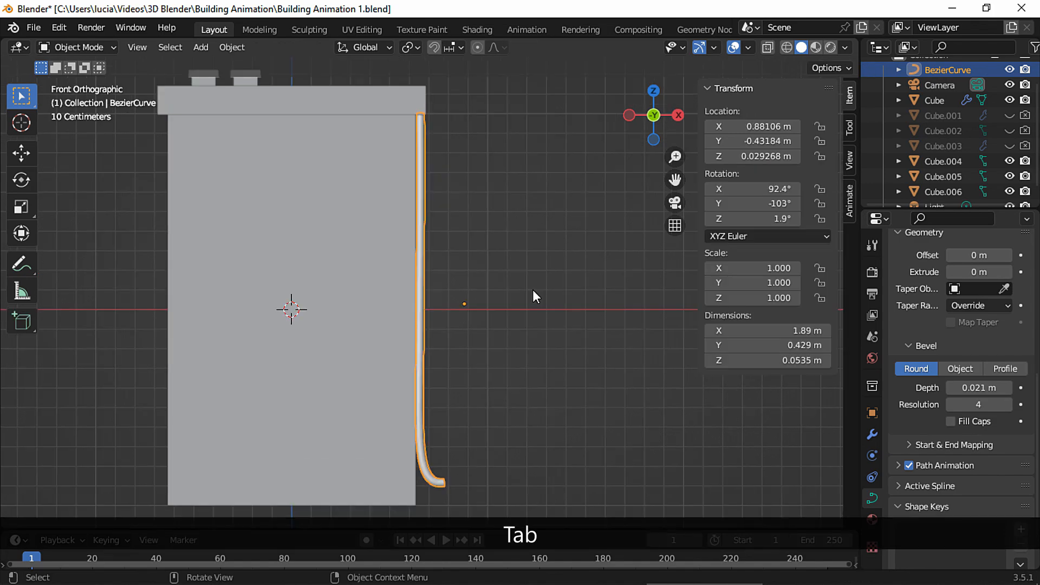
# - Move the whole pipe about 0.008 m along X, away from the wall
pyautogui.press('g')
pyautogui.press('x')
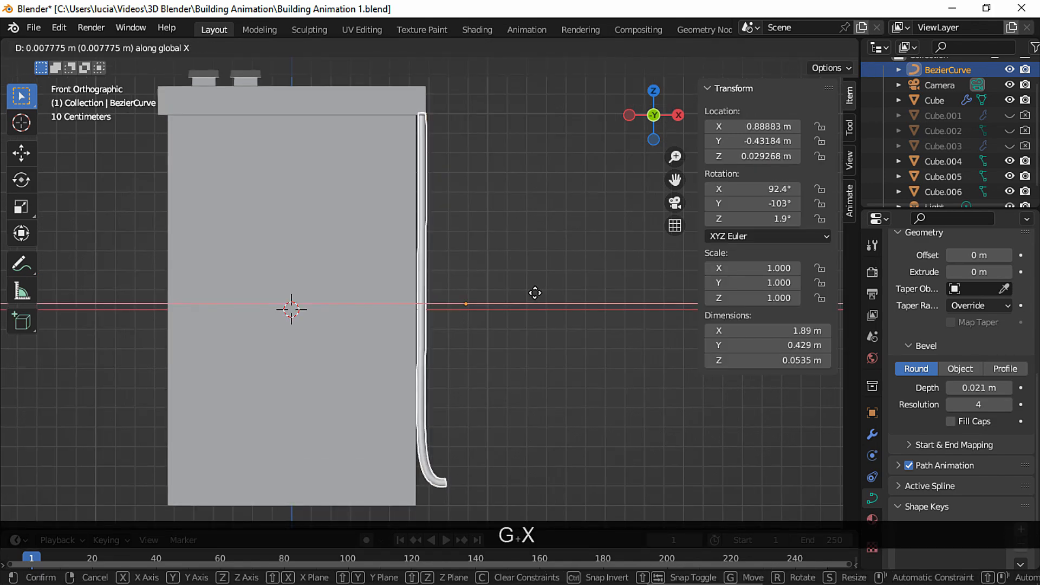
pyautogui.click(535, 289)
# - Shift the pipe's two lowest control points slightly outward along X, check the shape and leave Edit Mode
pyautogui.press('Tab')
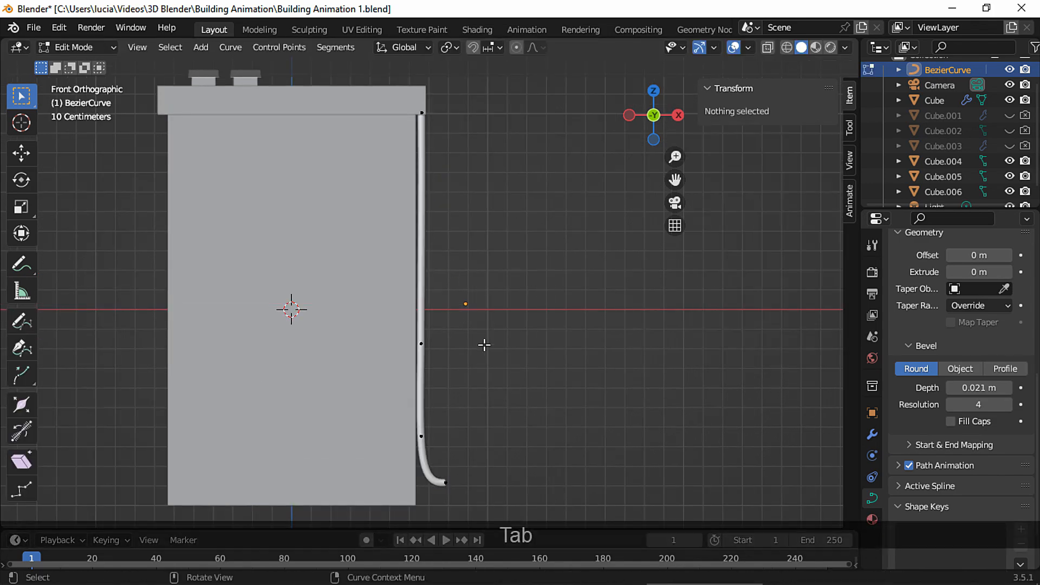
pyautogui.moveTo(460, 495); pyautogui.dragTo(403, 373)
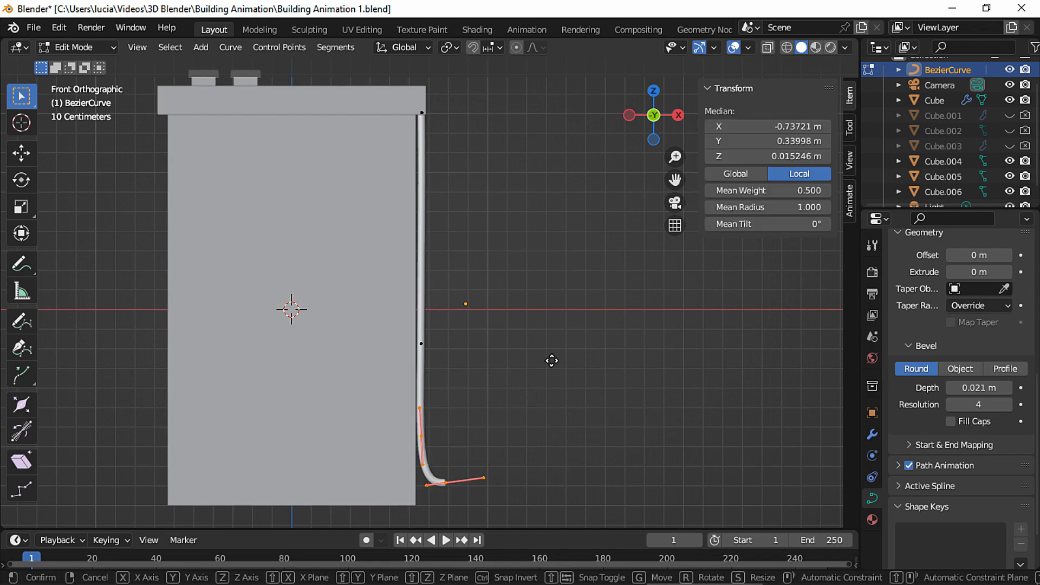
pyautogui.press('g')
pyautogui.press('x')
pyautogui.click(554, 377)
pyautogui.click(558, 361)
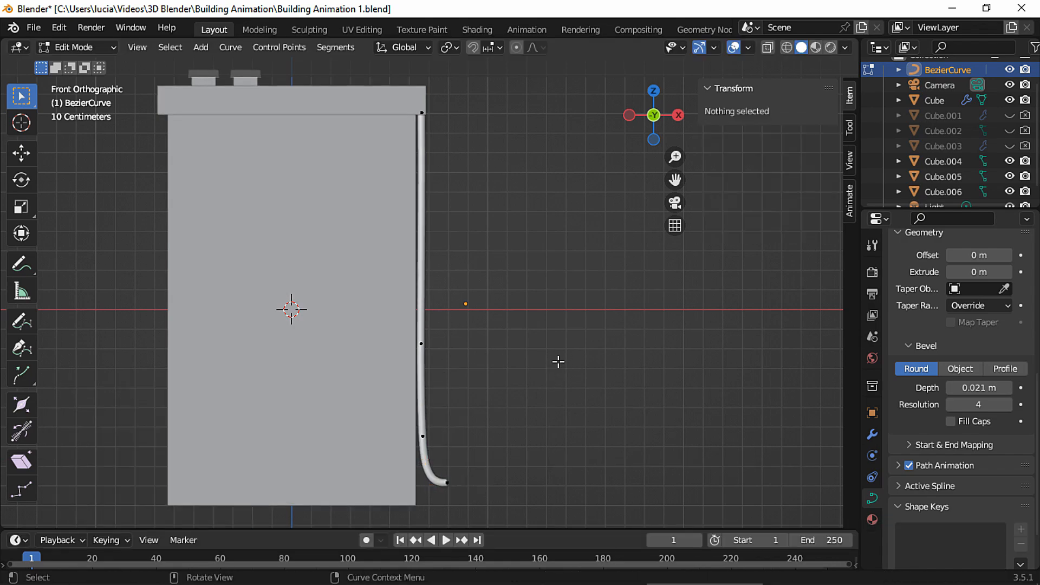
pyautogui.moveTo(558, 362); pyautogui.dragTo(477, 368, button='middle')
pyautogui.press('Tab')
# - Scale the roof's mesh up slightly in Edit Mode to about 1.39 m wide so it covers the pipe's top
pyautogui.click(568, 321)
pyautogui.scroll(-2, 447, 285)
pyautogui.moveTo(447, 285)
pyautogui.mouseDown(button='middle')
pyautogui.moveTo(558, 290)
pyautogui.moveTo(516, 288)
pyautogui.moveTo(536, 234)
pyautogui.moveTo(445, 265)
pyautogui.mouseUp(button='middle')
pyautogui.click(412, 226)
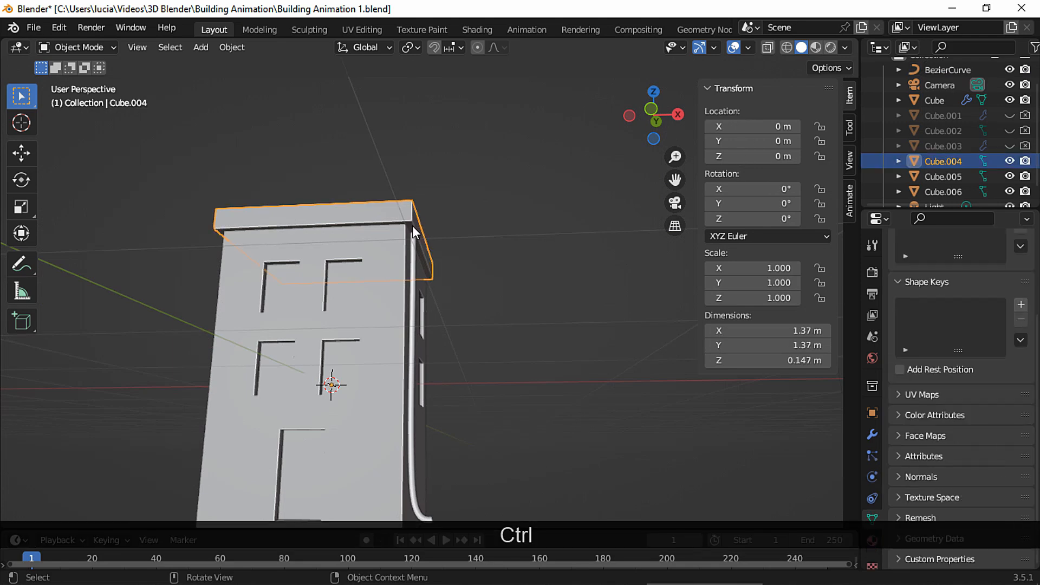
pyautogui.press('Tab')
pyautogui.moveTo(412, 226); pyautogui.dragTo(547, 210, button='middle')
pyautogui.click(399, 294)
pyautogui.keyDown('alt'); pyautogui.click(400, 294); pyautogui.keyUp('alt')
pyautogui.press('s')
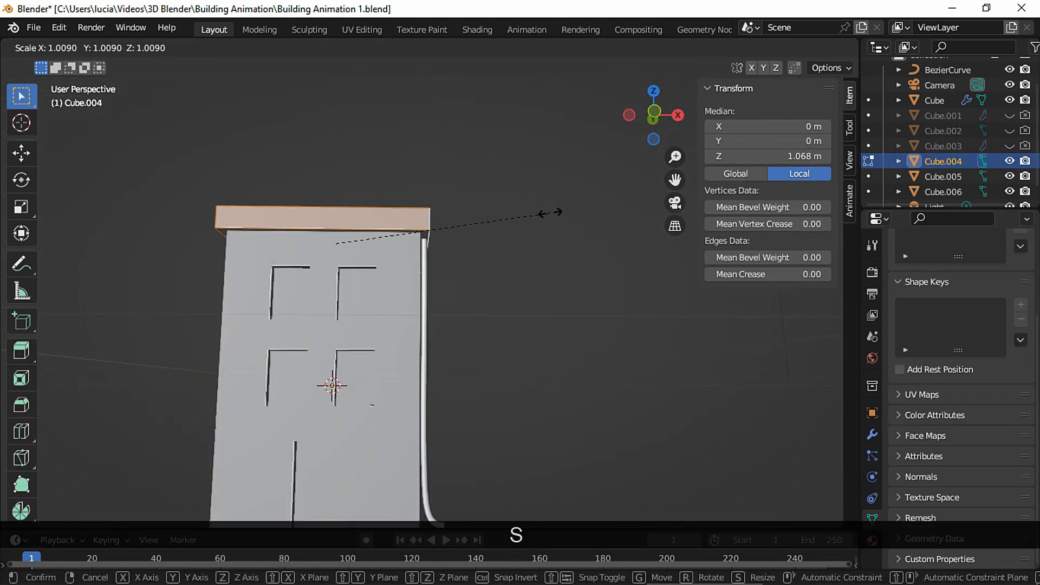
pyautogui.click(550, 214)
pyautogui.press('Tab')
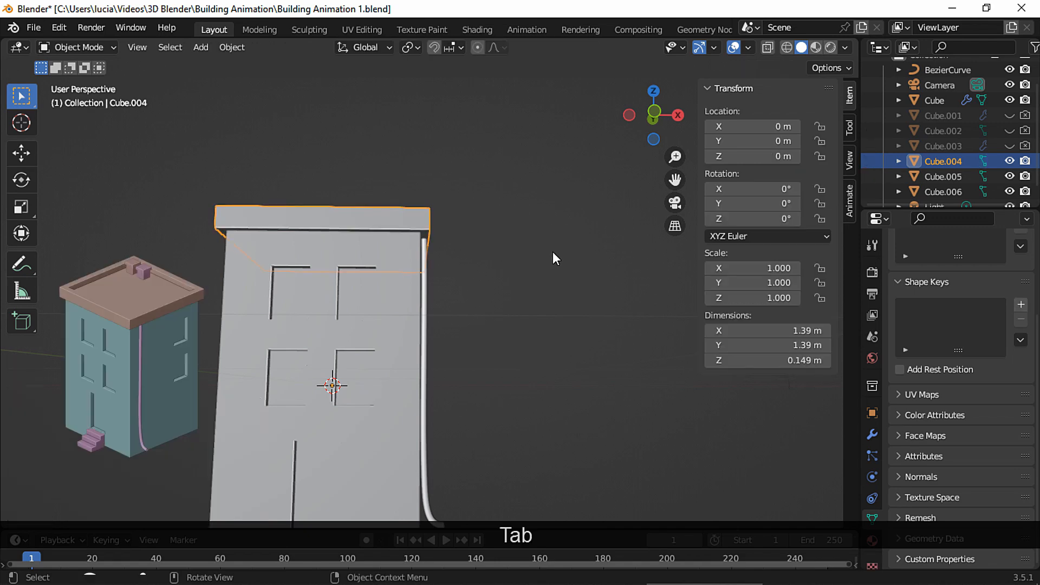
# - Add a cube for the stairs and scale it to about 0.206, roughly 0.411 m per side
pyautogui.moveTo(552, 251); pyautogui.dragTo(449, 304, button='middle')
pyautogui.hotkey('shift', 'a')
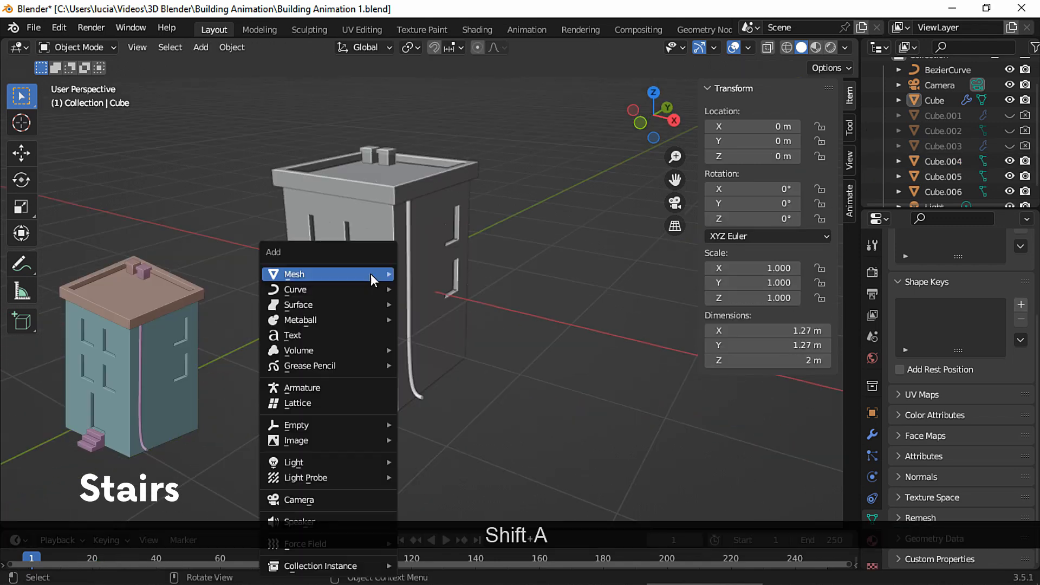
pyautogui.moveTo(370, 274)
pyautogui.click(431, 288)
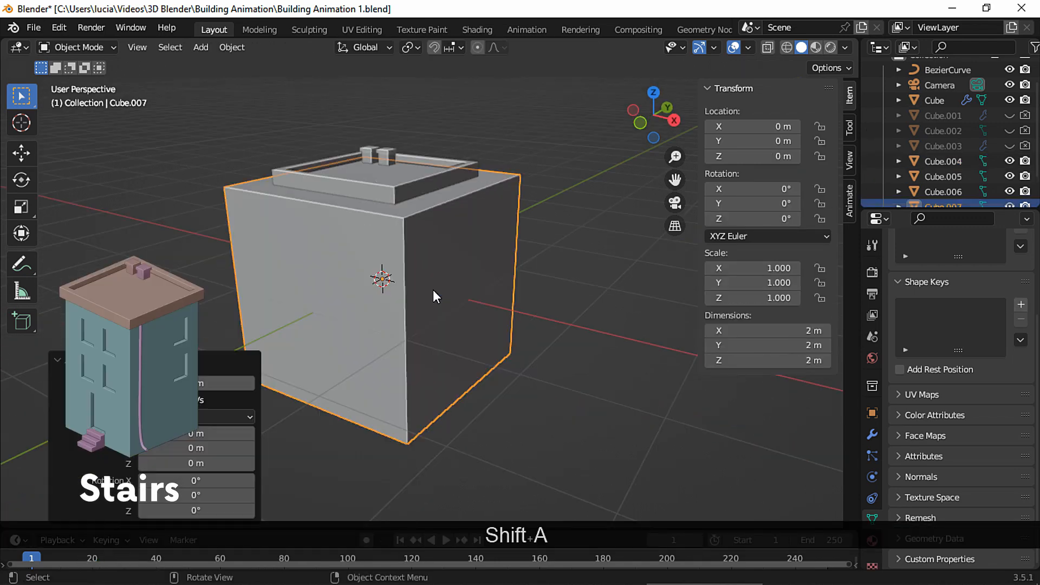
pyautogui.press('s')
pyautogui.click(425, 255)
# - Move the stair cube about -0.874 m along Y, out in front of the building
pyautogui.press('g')
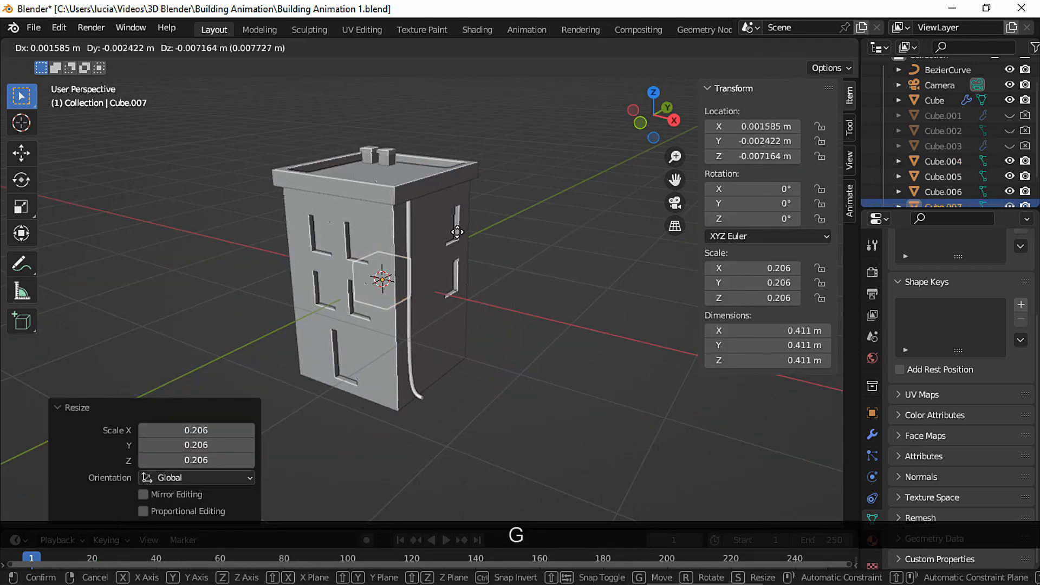
pyautogui.press('y')
pyautogui.click(401, 235)
# - Flatten the stair cube by scaling it about 0.45 along Z and about 0.716 along Y
pyautogui.press('s')
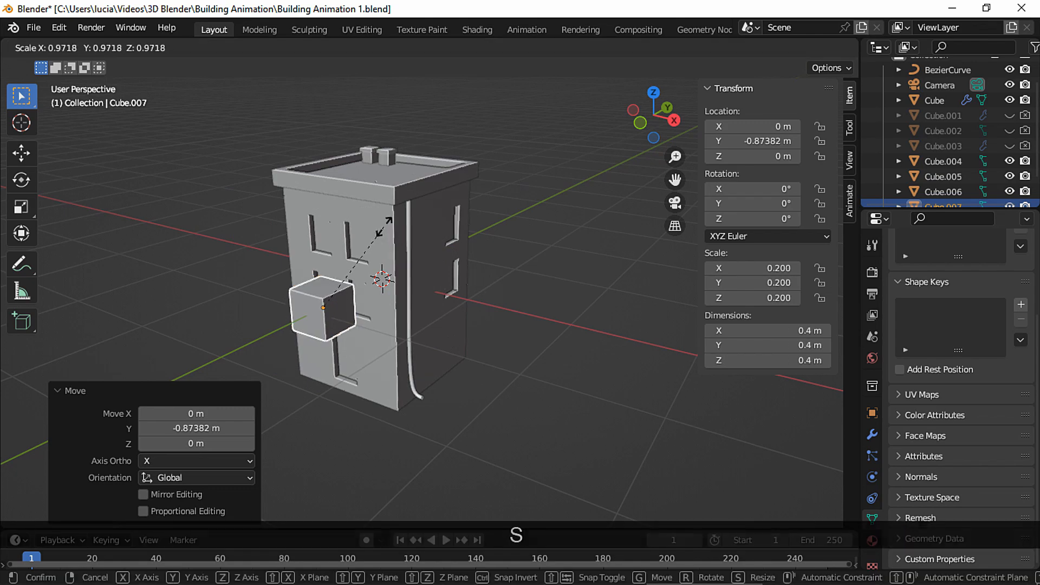
pyautogui.press('z')
pyautogui.click(360, 266)
pyautogui.press('s')
pyautogui.press('y')
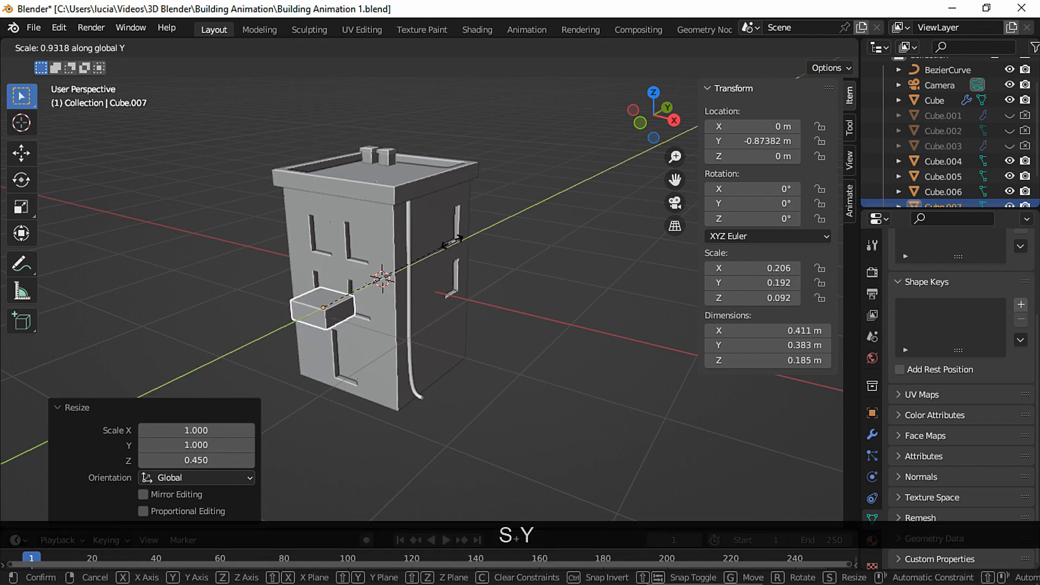
pyautogui.click(423, 263)
# - Lower the stair block along Z to about -0.946 m, level with the building's base
pyautogui.moveTo(414, 275); pyautogui.dragTo(344, 300, button='middle')
pyautogui.press('g')
pyautogui.press('z')
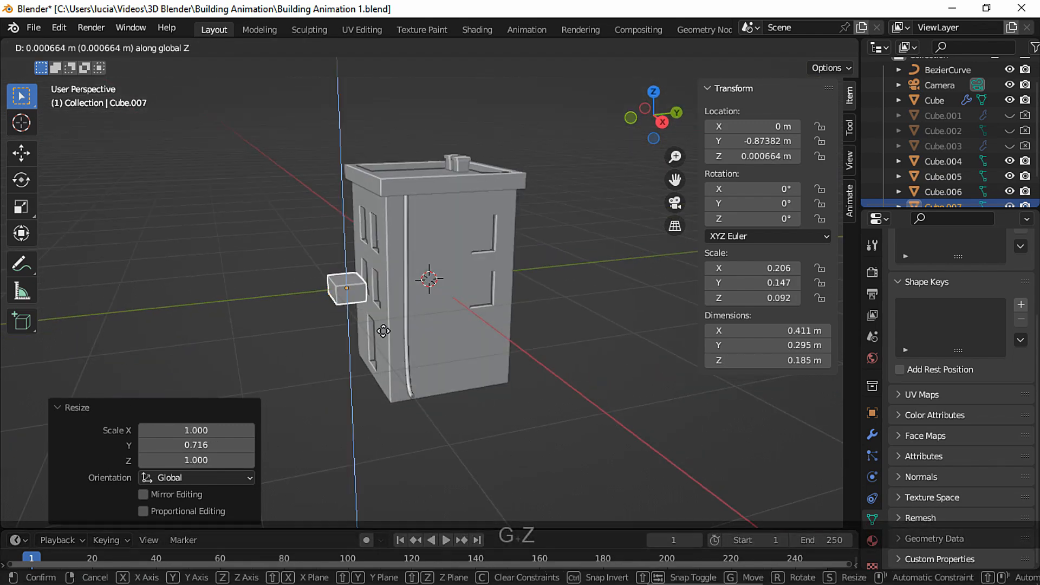
pyautogui.click(394, 384)
pyautogui.moveTo(393, 373); pyautogui.dragTo(391, 317, button='middle')
pyautogui.keyDown('ctrl'); pyautogui.moveTo(392, 323); pyautogui.dragTo(494, 274, button='middle'); pyautogui.keyUp('ctrl')
pyautogui.press('g')
pyautogui.press('z')
pyautogui.click(383, 327)
# - Move the stair block along Y against the front wall, to about -0.778 m
pyautogui.press('g')
pyautogui.press('y')
pyautogui.click(404, 333)
pyautogui.click(433, 344)
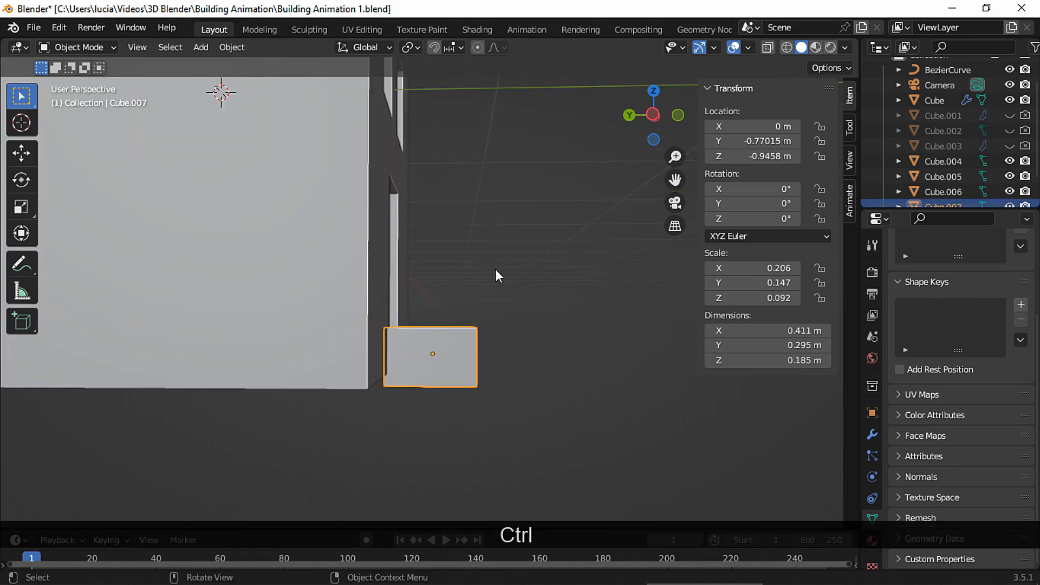
pyautogui.press('g')
pyautogui.press('y')
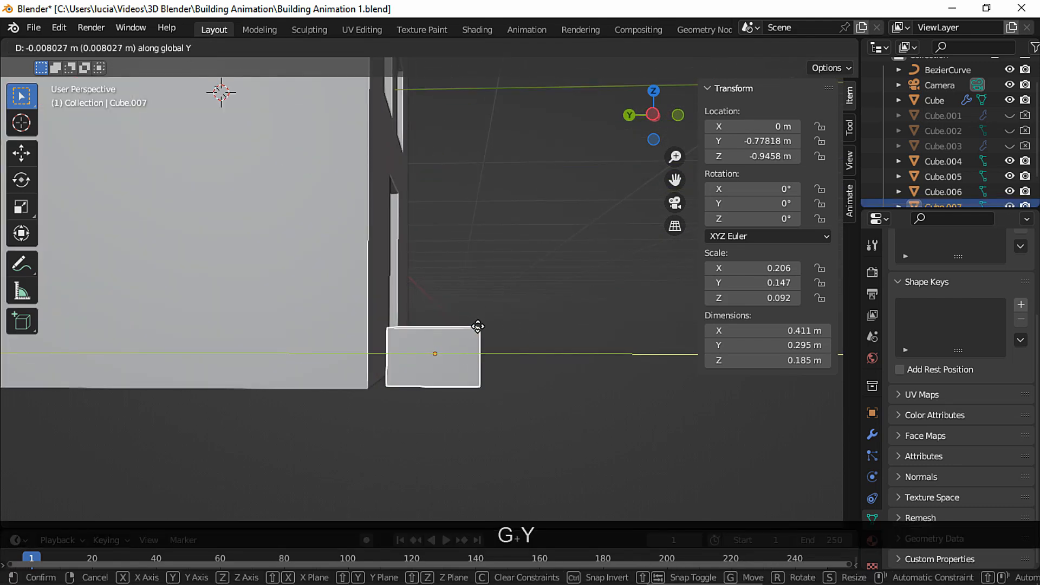
pyautogui.click(478, 326)
# - Add two evenly spaced loop cuts to the stair block, dividing its depth into three step sections
pyautogui.press('Tab')
pyautogui.moveTo(526, 306)
pyautogui.mouseDown(button='middle')
pyautogui.moveTo(495, 324)
pyautogui.moveTo(534, 322)
pyautogui.mouseUp(button='middle')
pyautogui.keyDown('shift'); pyautogui.moveTo(446, 345); pyautogui.dragTo(446, 310, button='middle'); pyautogui.keyUp('shift')
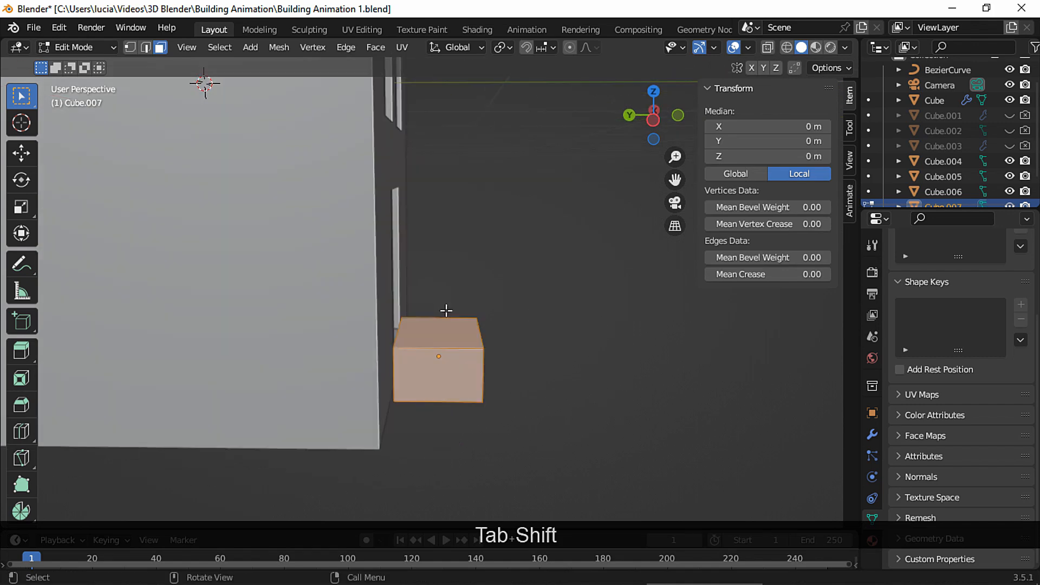
pyautogui.hotkey('ctrl', 'r')
pyautogui.click(443, 311)
pyautogui.press('Escape')
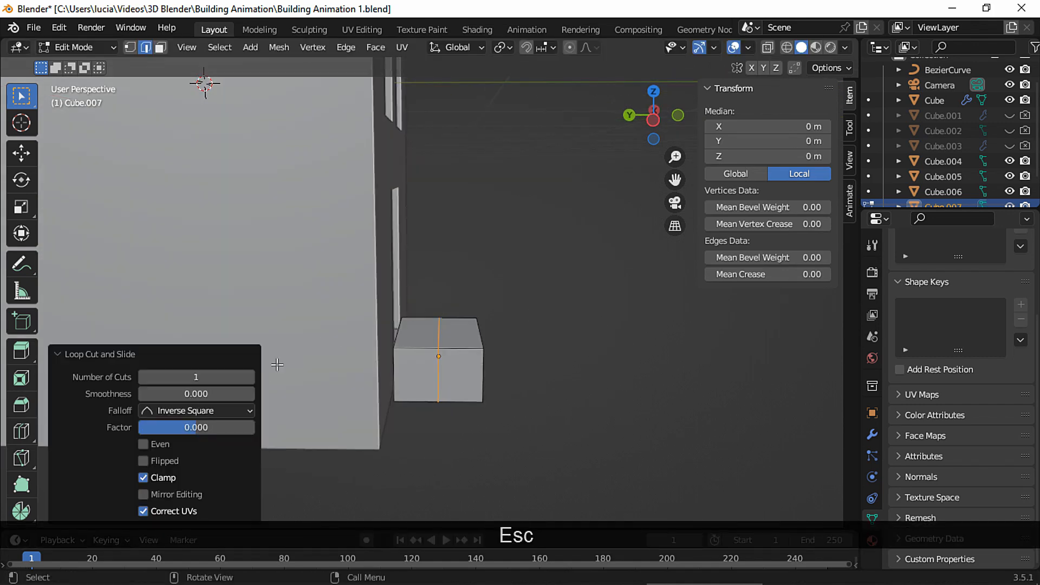
pyautogui.click(249, 377)
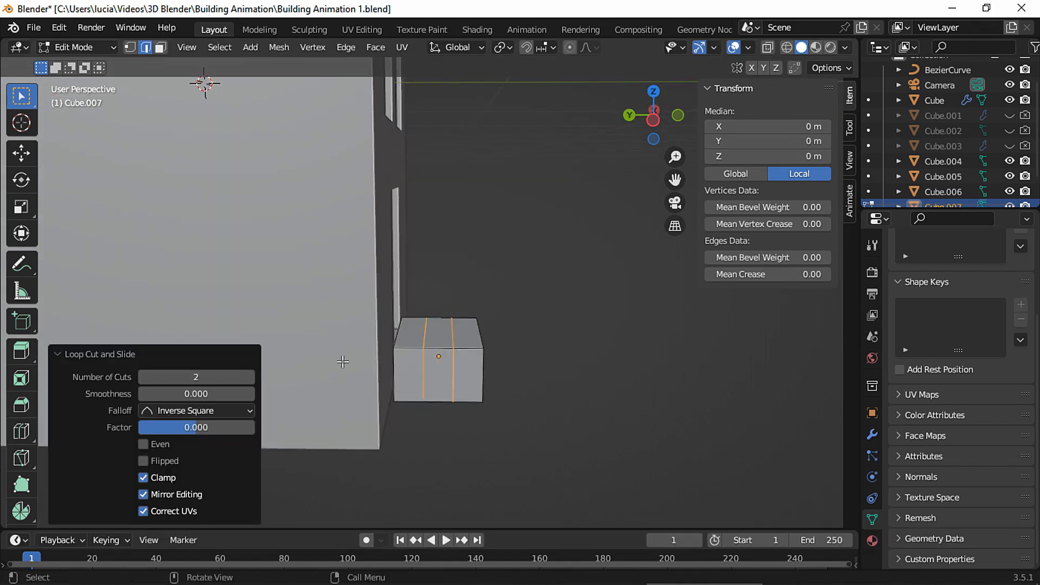
# - Extrude the stair block's top face nearest the wall upward by about 0.076 m
pyautogui.press('3')
pyautogui.click(407, 329)
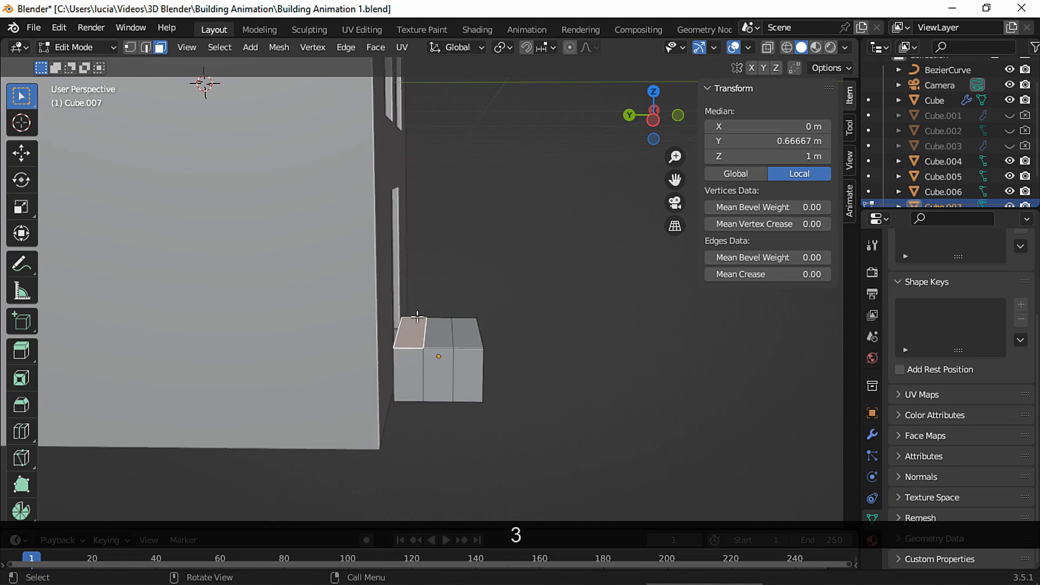
pyautogui.press('e')
pyautogui.click(431, 282)
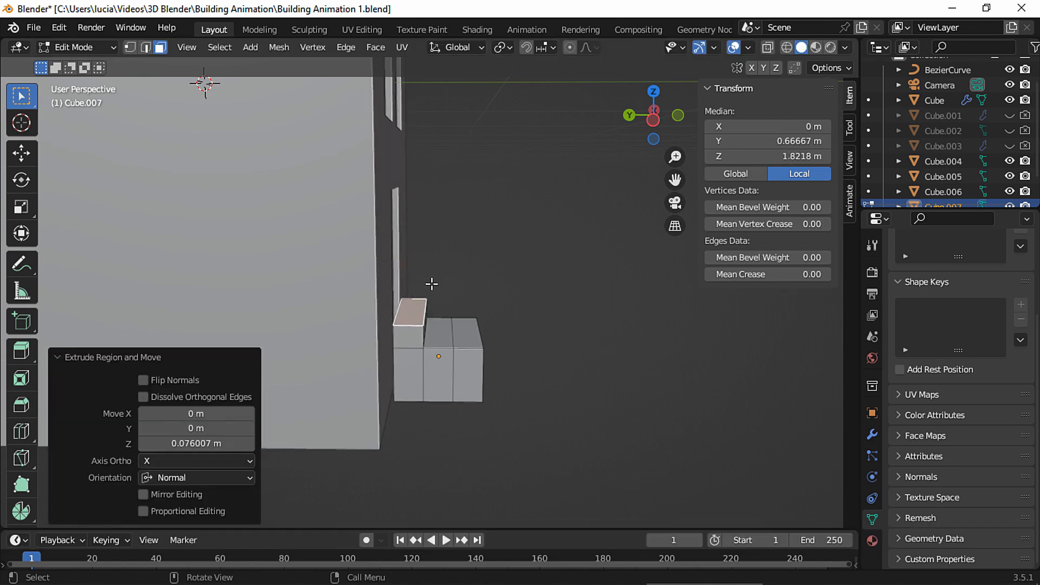
# - Copy the extrusion height and raise the same top face by another 0.076007 m along Z
pyautogui.hotkey('ctrl', 'c')
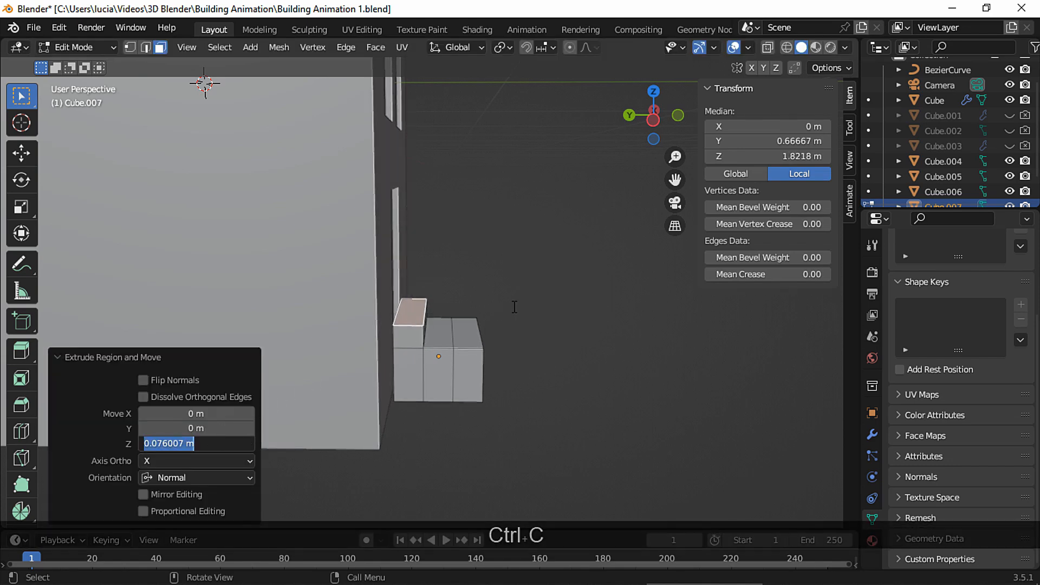
pyautogui.click(489, 322)
pyautogui.click(429, 306)
pyautogui.press('g')
pyautogui.press('z')
pyautogui.click(431, 293)
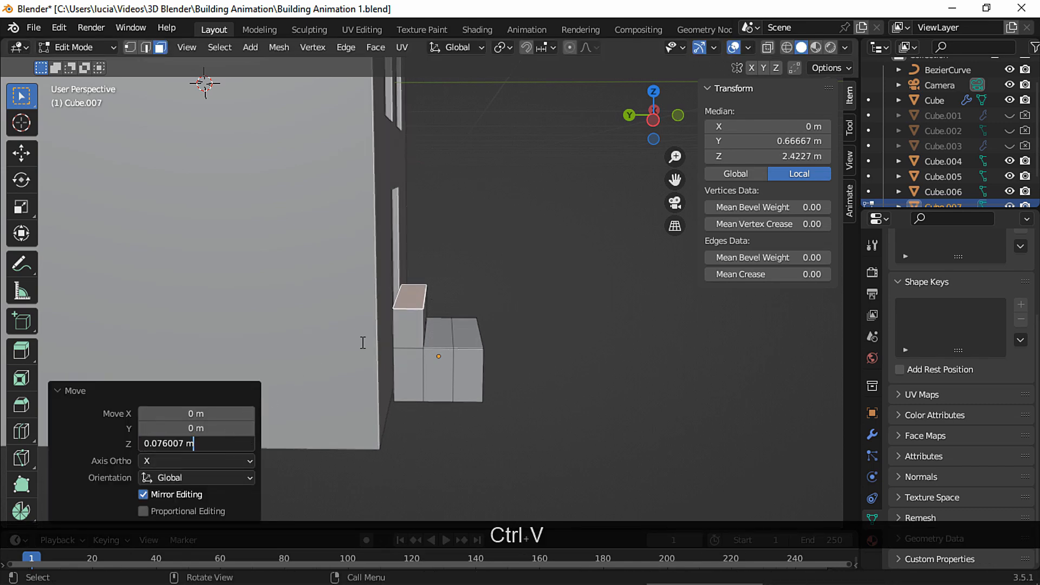
pyautogui.press('Return')
# - Extrude the stair block's middle top face upward to form the second step
pyautogui.click(439, 328)
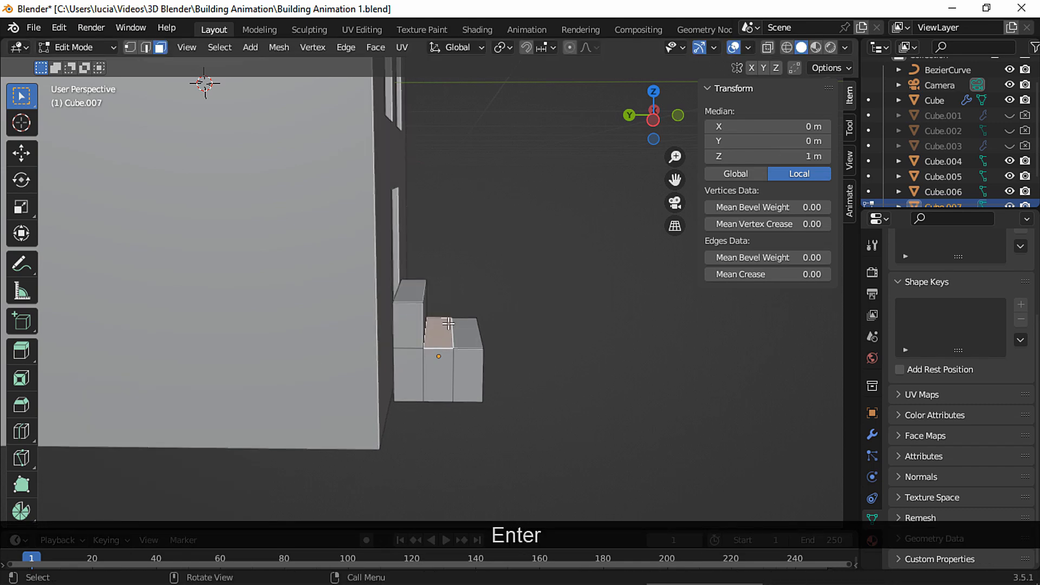
pyautogui.press('e')
pyautogui.click(453, 300)
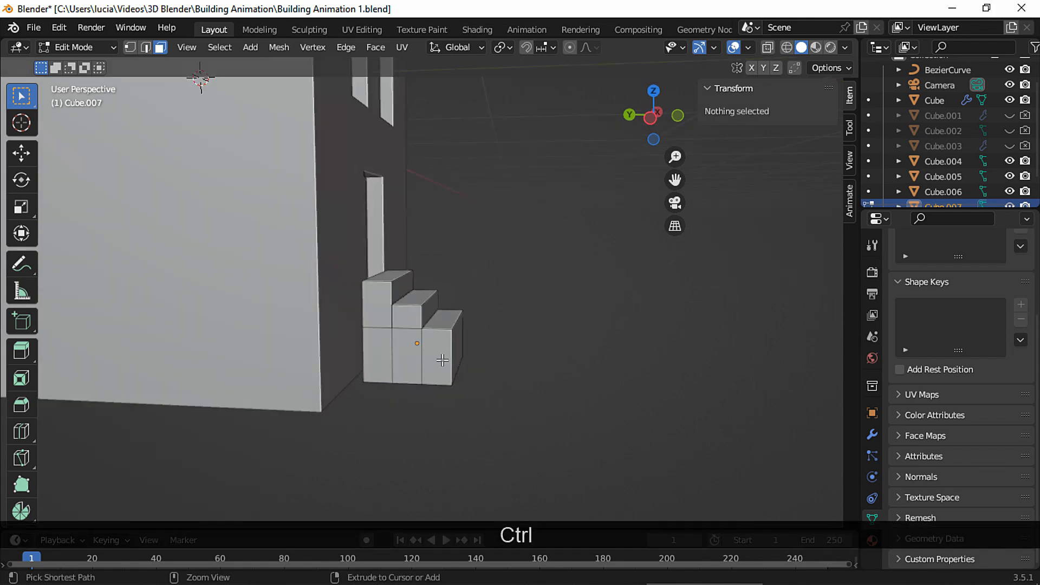
# - Add a horizontal loop cut around the stair block's lower section with a factor of about -0.134, and turn on X-ray display
pyautogui.hotkey('ctrl', 'r')
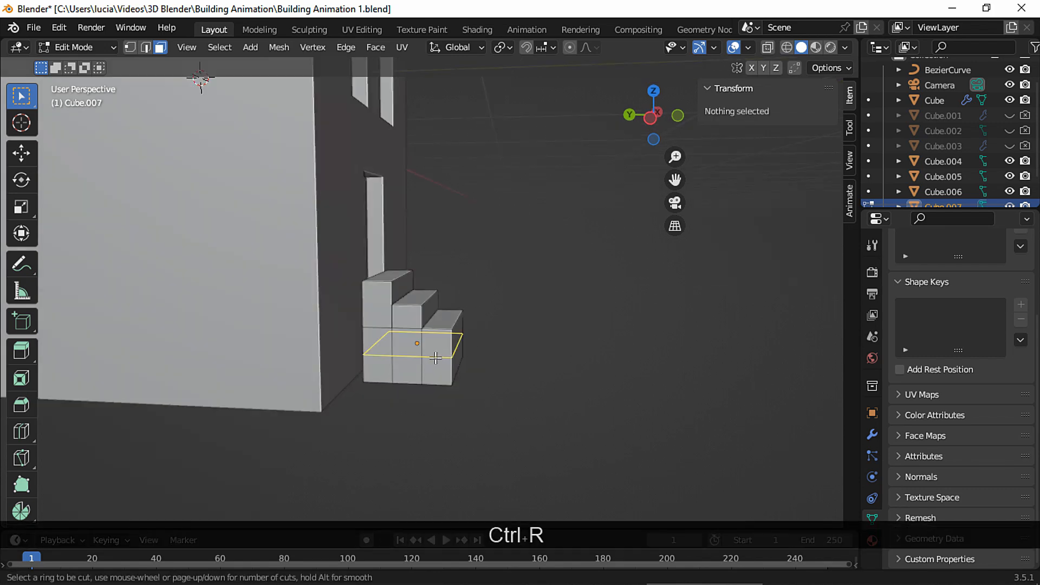
pyautogui.click(436, 355)
pyautogui.click(439, 349)
pyautogui.click(766, 47)
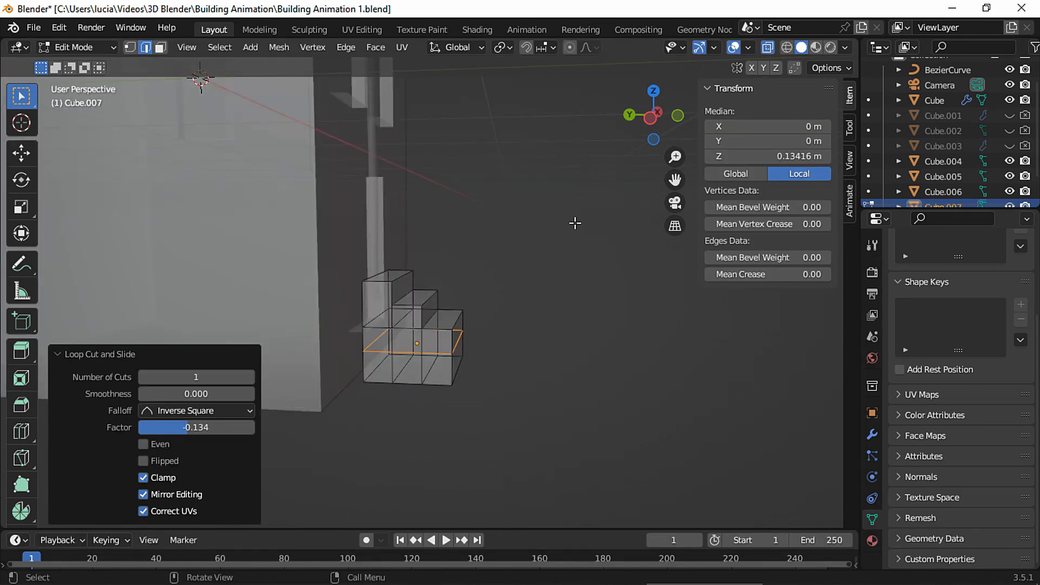
# - Delete the faces of the stair block that lie below the horizontal loop cut
pyautogui.press('3')
pyautogui.click(656, 114)
pyautogui.moveTo(507, 366); pyautogui.dragTo(360, 314)
pyautogui.press('Delete')
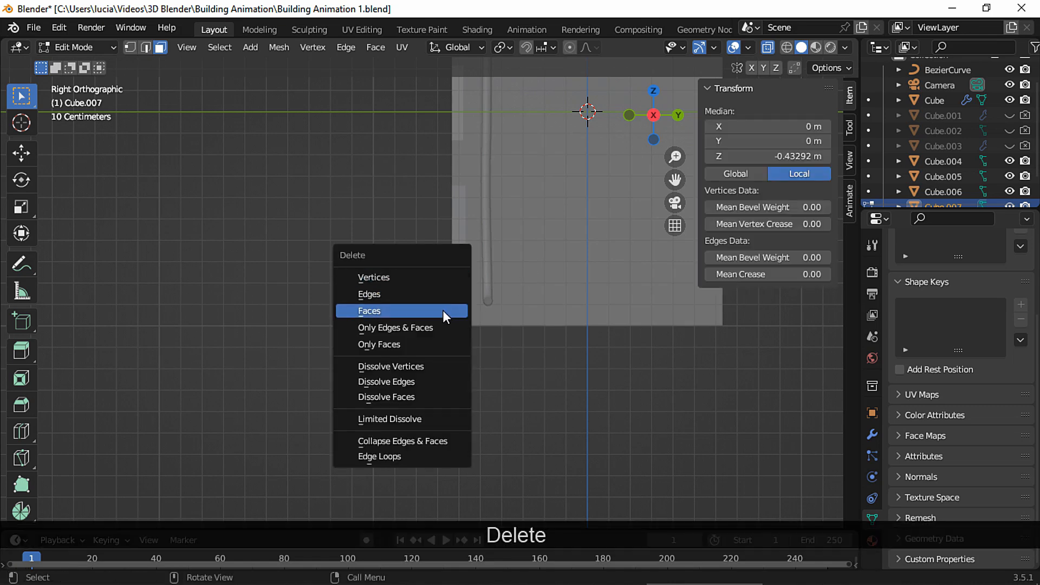
pyautogui.click(443, 310)
pyautogui.moveTo(434, 303); pyautogui.dragTo(583, 259, button='middle')
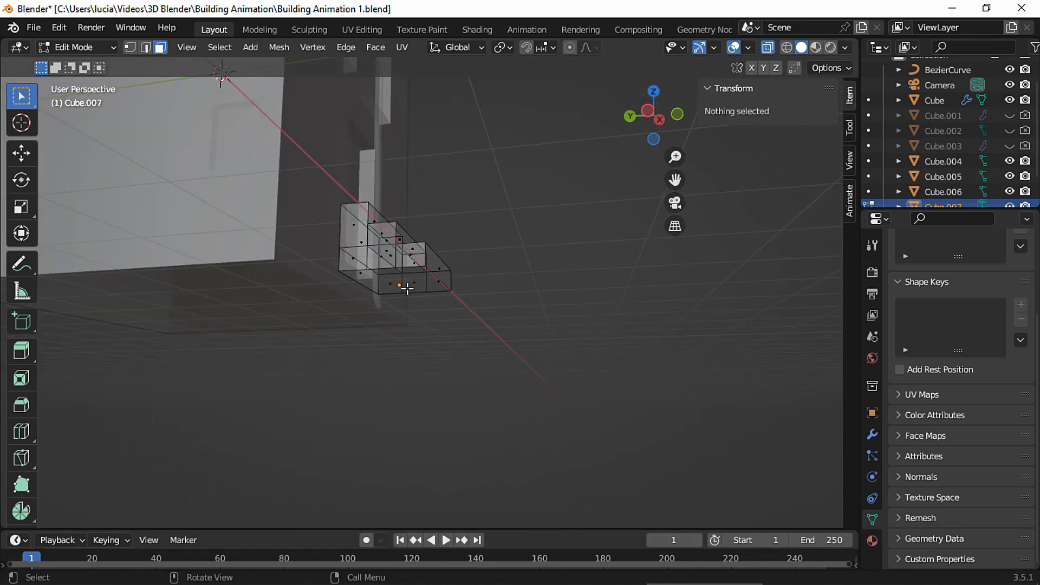
# - Select the edge loop around the stair block's open underside and turn off X-ray display
pyautogui.press('2')
pyautogui.keyDown('alt'); pyautogui.click(386, 286); pyautogui.keyUp('alt')
pyautogui.moveTo(469, 242); pyautogui.dragTo(477, 287, button='middle')
pyautogui.click(767, 48)
# - Leave Edit Mode and move the stairs vertically to a Z location of about -1.0279 m
pyautogui.press('Tab')
pyautogui.press('g')
pyautogui.press('z')
pyautogui.click(454, 315)
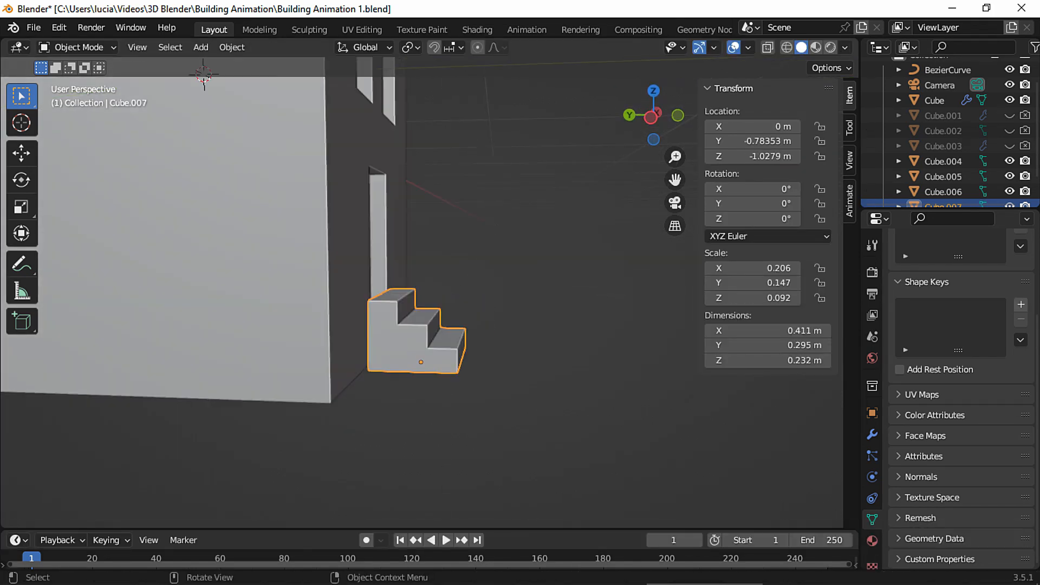
# - Scale the stairs by about 0.803 along Z and about 0.846 along Y
pyautogui.press('s')
pyautogui.press('z')
pyautogui.click(469, 250)
pyautogui.moveTo(469, 251); pyautogui.dragTo(477, 271, button='middle')
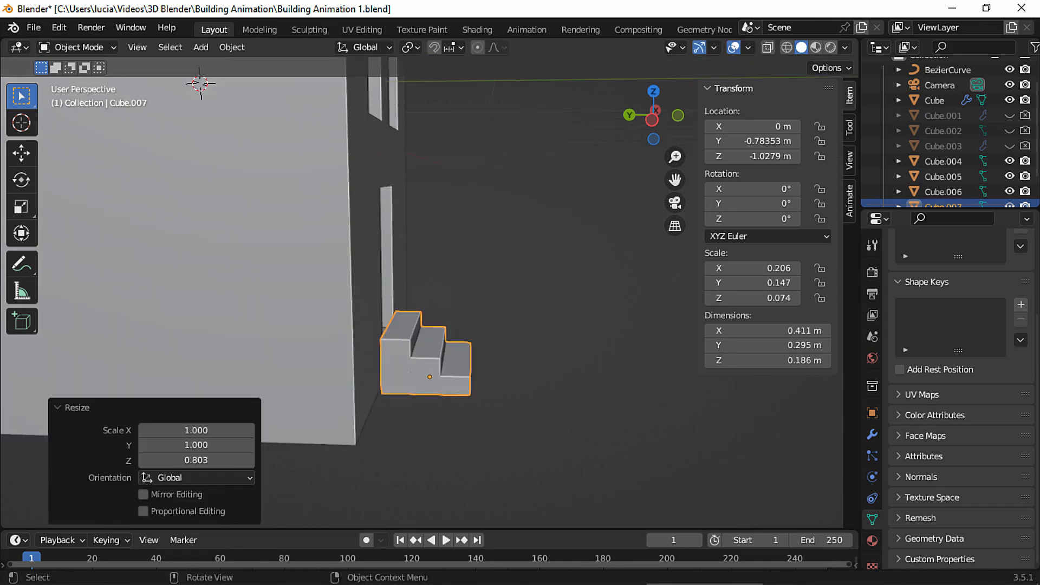
pyautogui.press('s')
pyautogui.press('y')
pyautogui.click(550, 311)
pyautogui.moveTo(551, 311); pyautogui.dragTo(534, 320, button='middle')
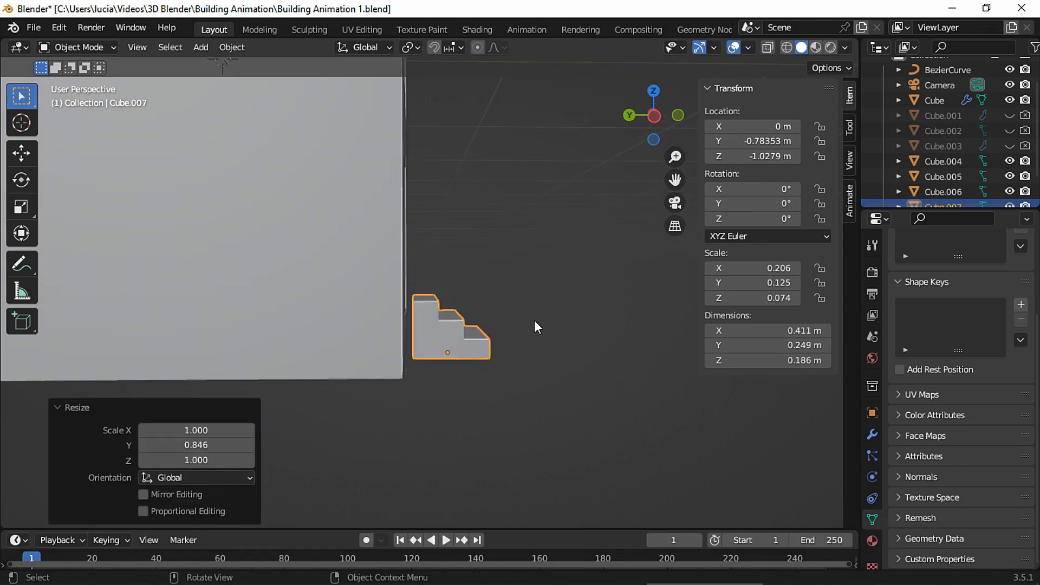
# - Move the stairs about 0.03 m along Y against the wall and narrow them along X to about 0.279 m
pyautogui.moveTo(475, 367); pyautogui.dragTo(469, 360, button='middle')
pyautogui.press('g')
pyautogui.press('y')
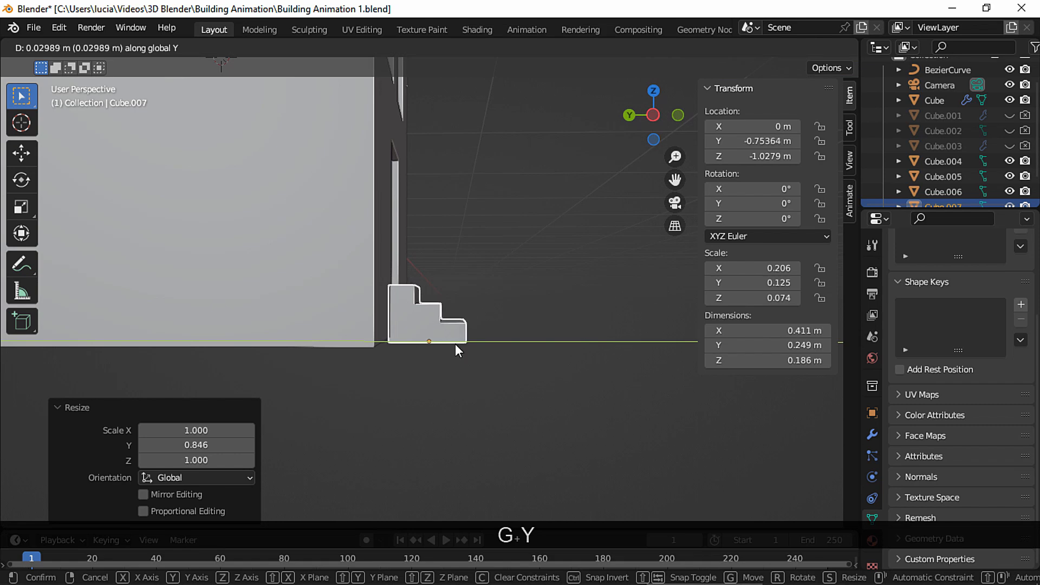
pyautogui.click(455, 344)
pyautogui.moveTo(455, 343); pyautogui.dragTo(444, 244, button='middle')
pyautogui.press('s')
pyautogui.press('x')
pyautogui.click(474, 281)
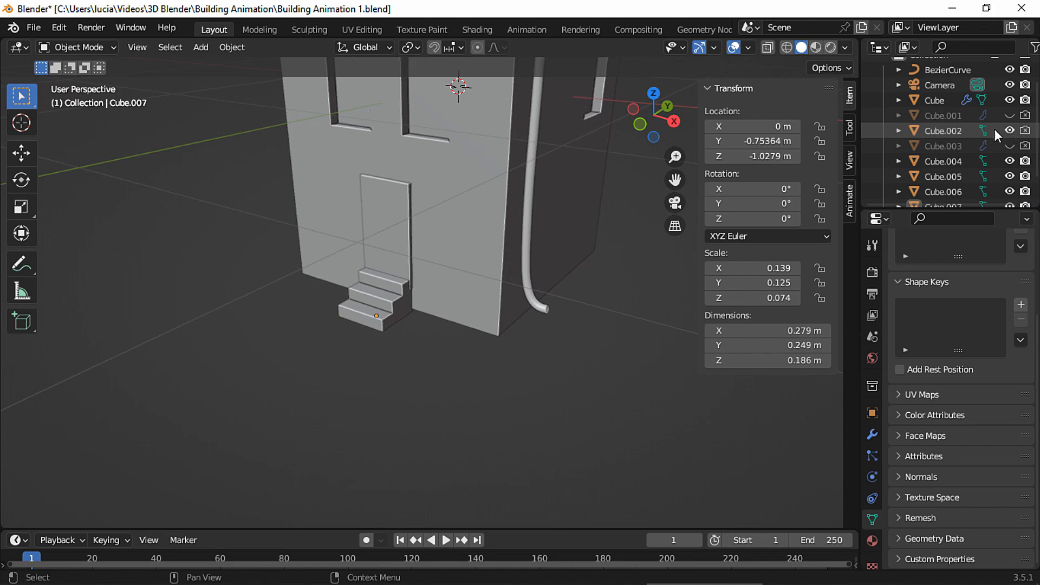
# - Raise the door cutter Cube.002 by about 0.0476 m along Z and hide it in the viewport
pyautogui.click(941, 132)
pyautogui.press('g')
pyautogui.press('z')
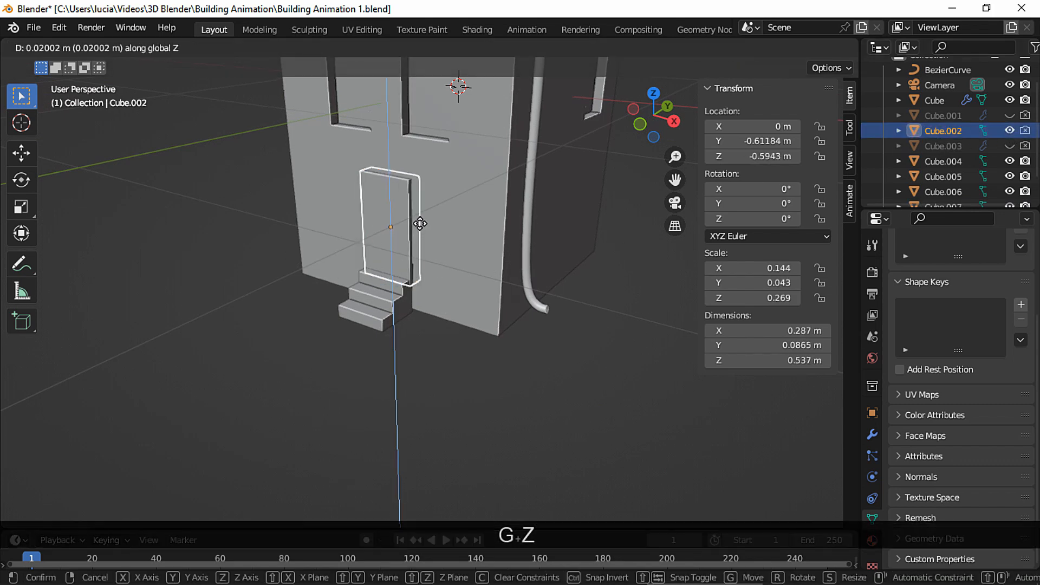
pyautogui.click(421, 219)
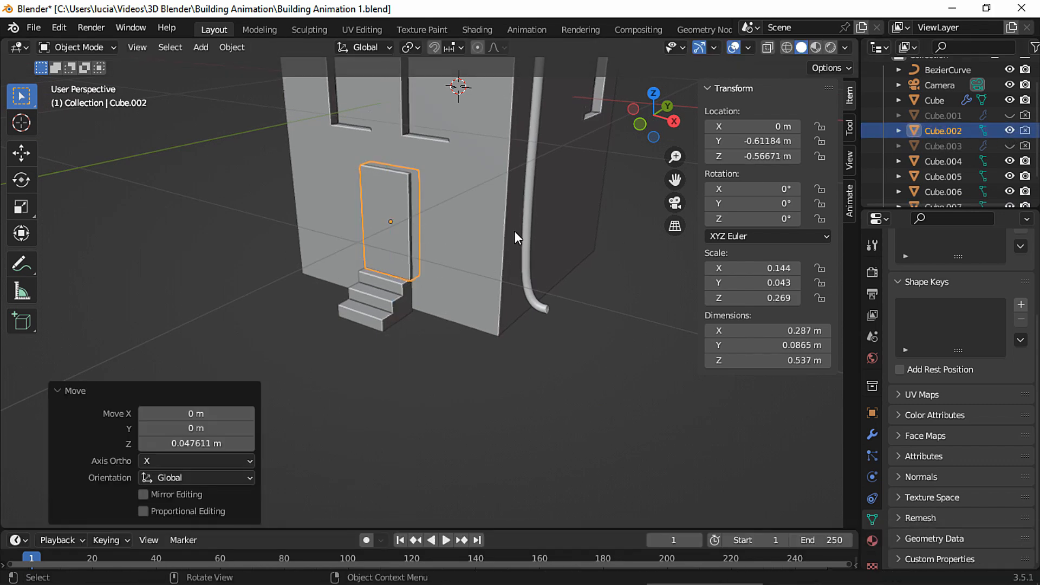
pyautogui.click(1010, 131)
pyautogui.scroll(3, 472, 332)
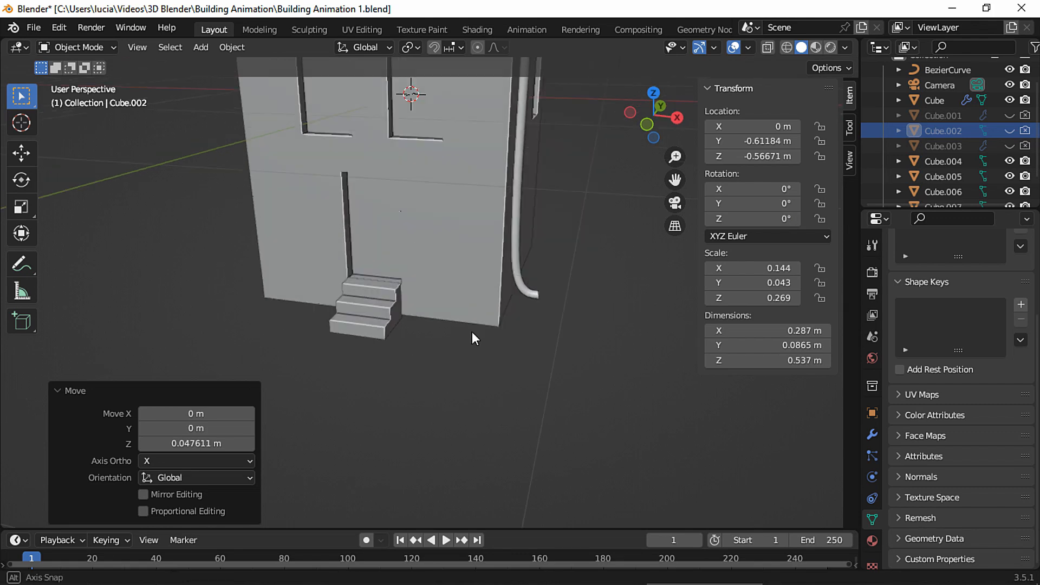
pyautogui.moveTo(473, 331); pyautogui.dragTo(449, 307, button='middle')
pyautogui.press('Escape')
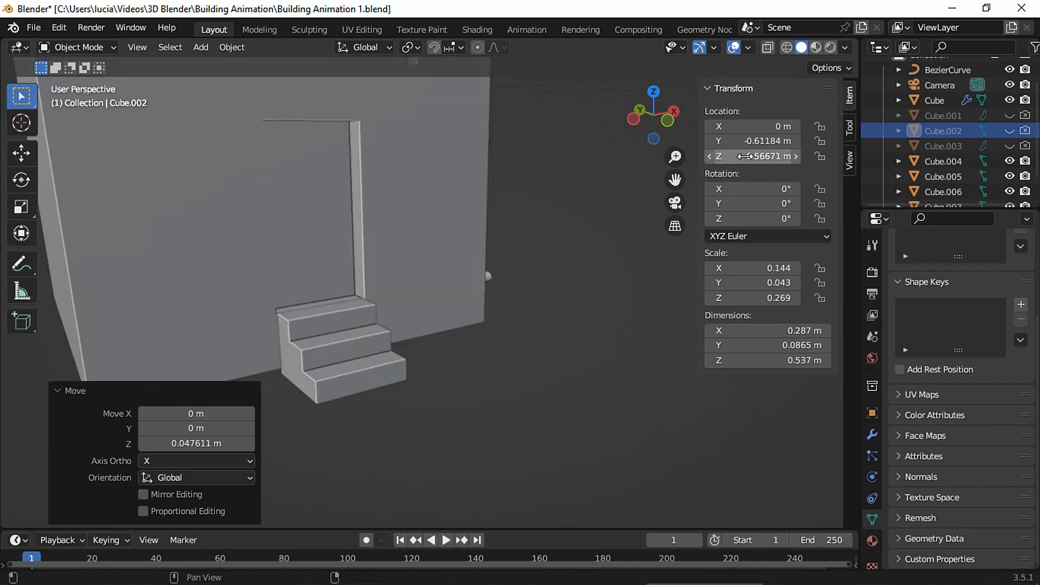
# - Fine-tune the door cutter's Z location to -0.56171 m so the opening meets the top step, and return to the camera view
pyautogui.keyDown('shift'); pyautogui.moveTo(747, 156); pyautogui.dragTo(755, 155); pyautogui.keyUp('shift')
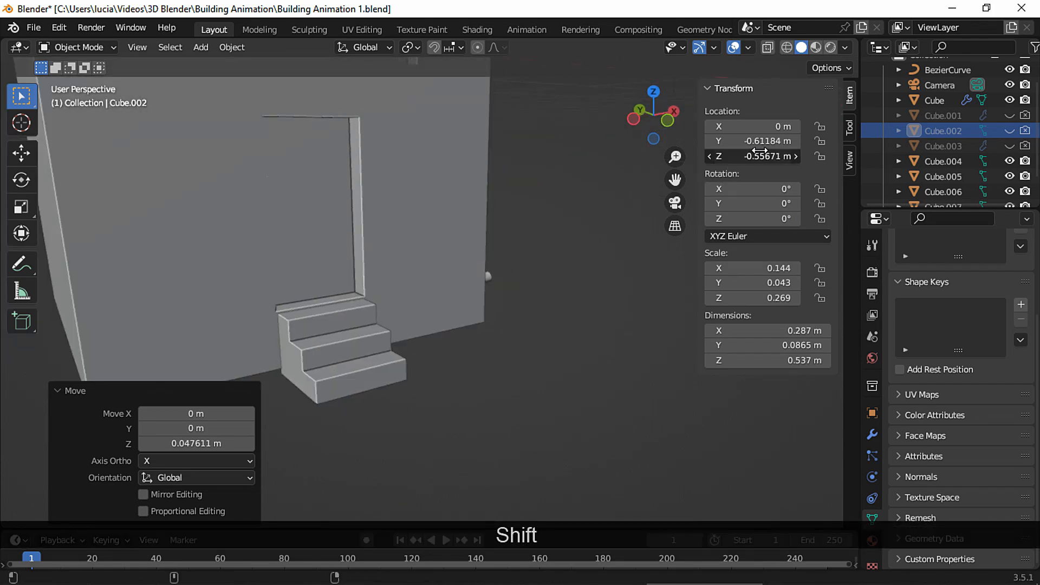
pyautogui.moveTo(632, 196); pyautogui.dragTo(572, 245, button='middle')
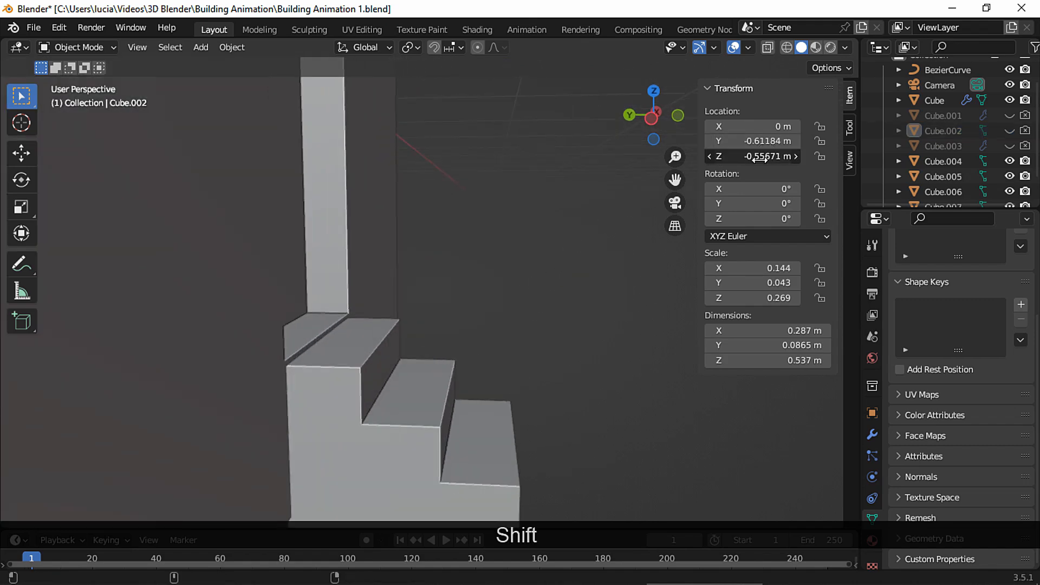
pyautogui.press('KP_0')
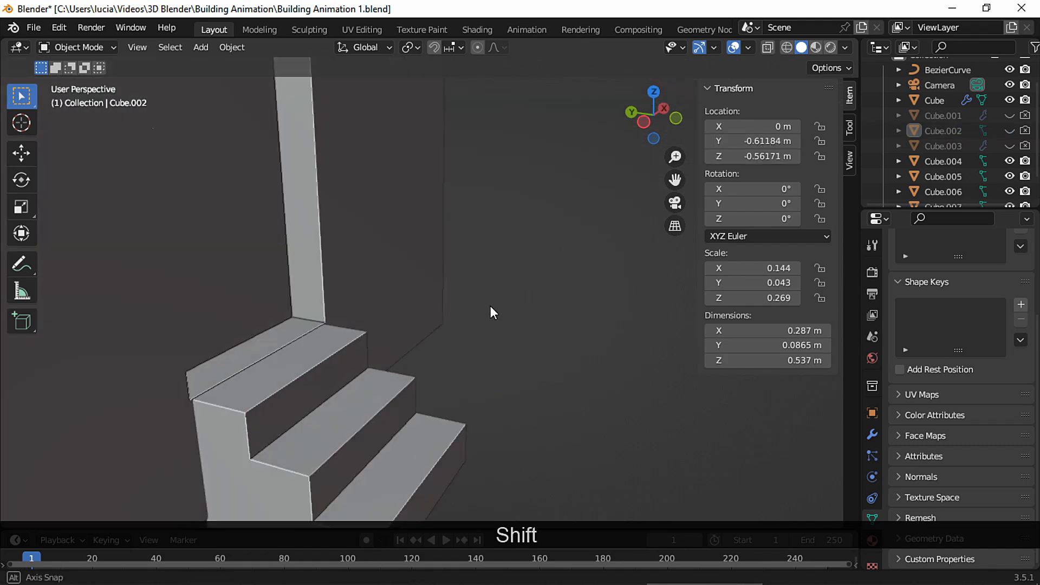
# - Add a cube and flatten it into a slab by scaling it to about 0.075 along Z
pyautogui.hotkey('shift', 'a')
pyautogui.moveTo(463, 275)
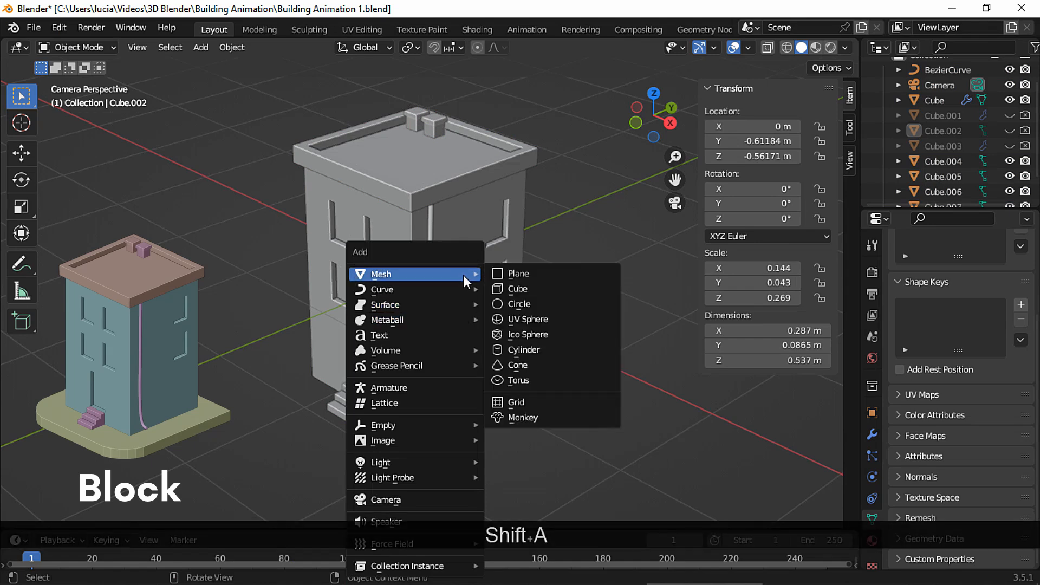
pyautogui.click(514, 281)
pyautogui.press('s')
pyautogui.press('z')
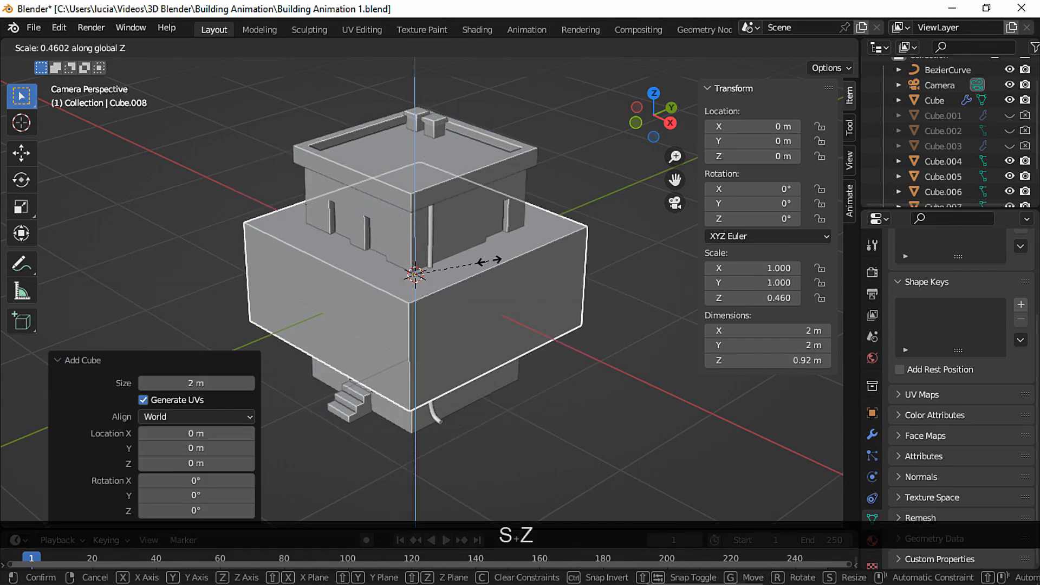
pyautogui.click(428, 273)
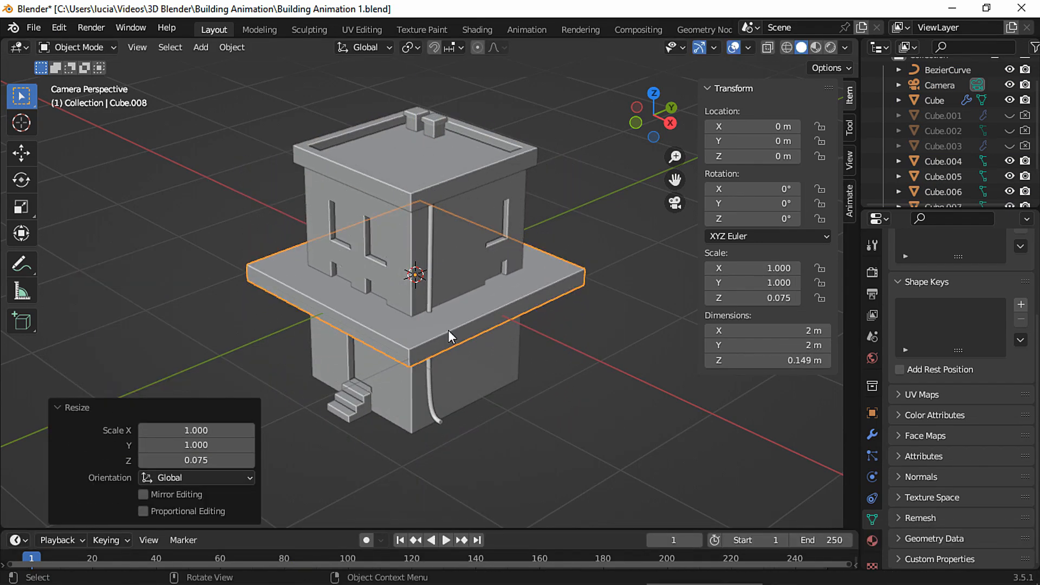
# - Move the slab down to the foot of the building, at a Z location of about -1.0796 m
pyautogui.press('g')
pyautogui.press('z')
pyautogui.click(508, 460)
pyautogui.press('g')
pyautogui.press('z')
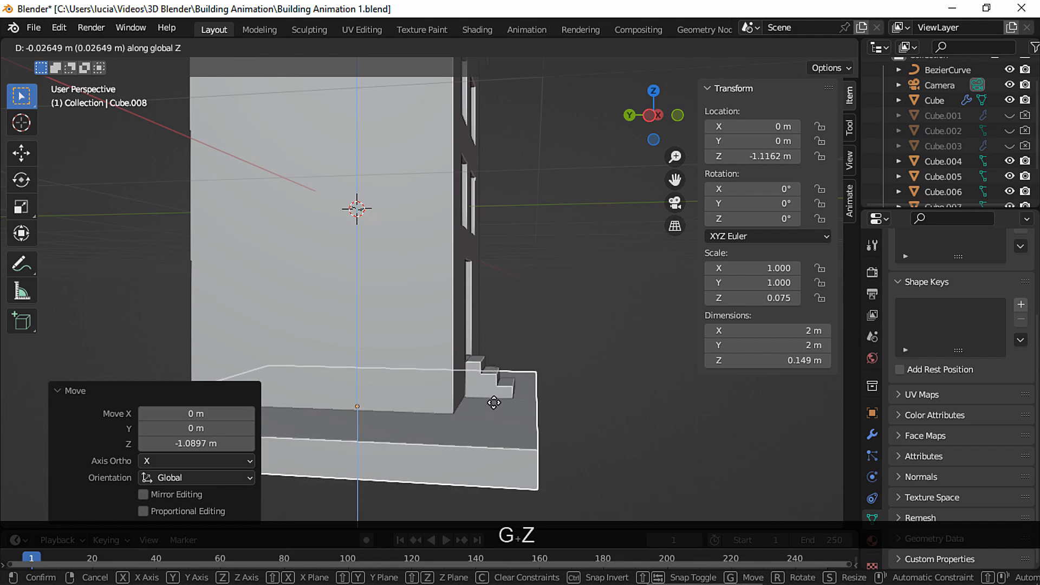
pyautogui.click(491, 402)
pyautogui.click(561, 302)
pyautogui.moveTo(562, 297); pyautogui.dragTo(566, 288, button='middle')
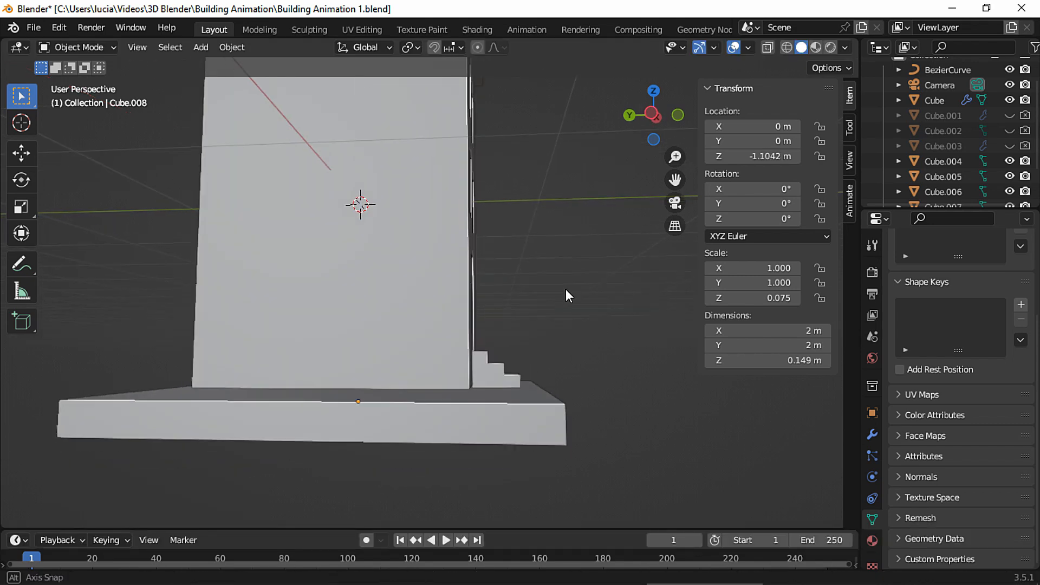
pyautogui.click(383, 413)
pyautogui.press('g')
pyautogui.press('z')
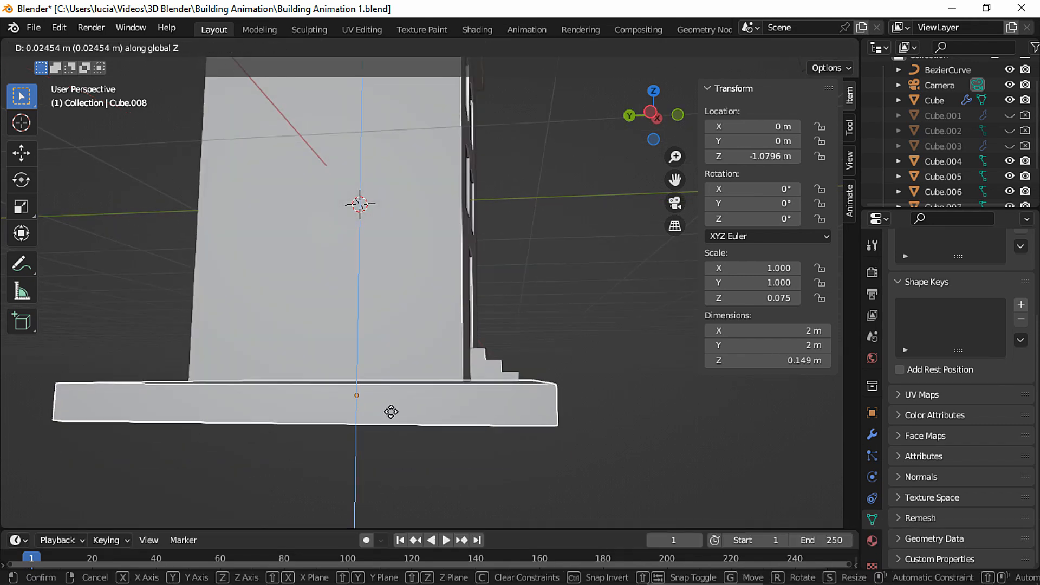
pyautogui.click(389, 414)
# - Shift the base slab along Y towards the stairs, to a Y location of about -0.10588 m
pyautogui.moveTo(402, 452); pyautogui.dragTo(447, 377, button='middle')
pyautogui.press('g')
pyautogui.press('y')
pyautogui.click(558, 335)
pyautogui.click(446, 377)
# - Bevel the base slab's two vertical corner edges on the stair side with a width of about 0.272 m
pyautogui.press('Tab')
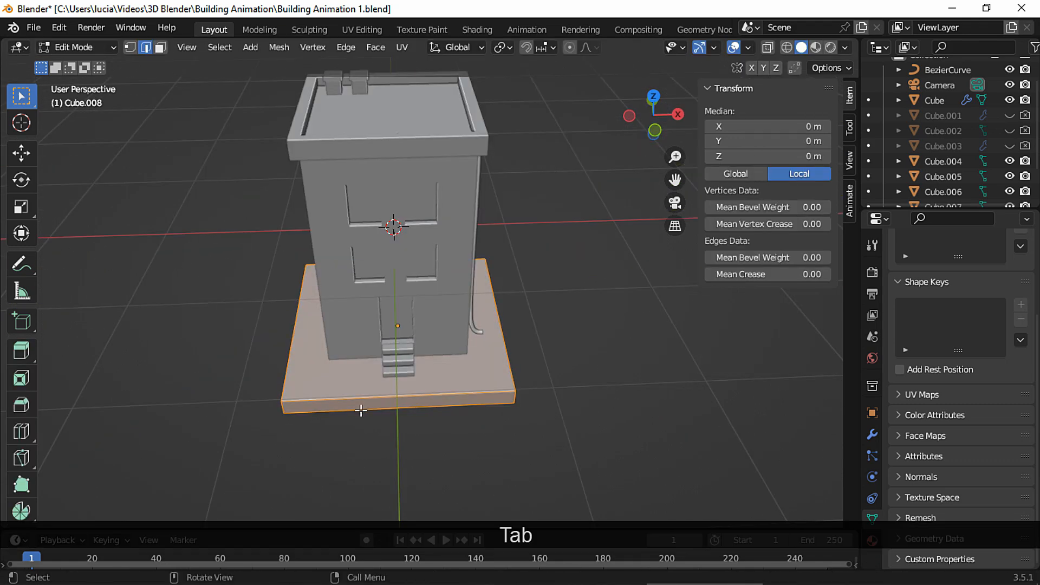
pyautogui.click(282, 407)
pyautogui.keyDown('shift'); pyautogui.click(518, 390); pyautogui.keyUp('shift')
pyautogui.moveTo(517, 390); pyautogui.dragTo(541, 366, button='middle')
pyautogui.hotkey('ctrl', 'b')
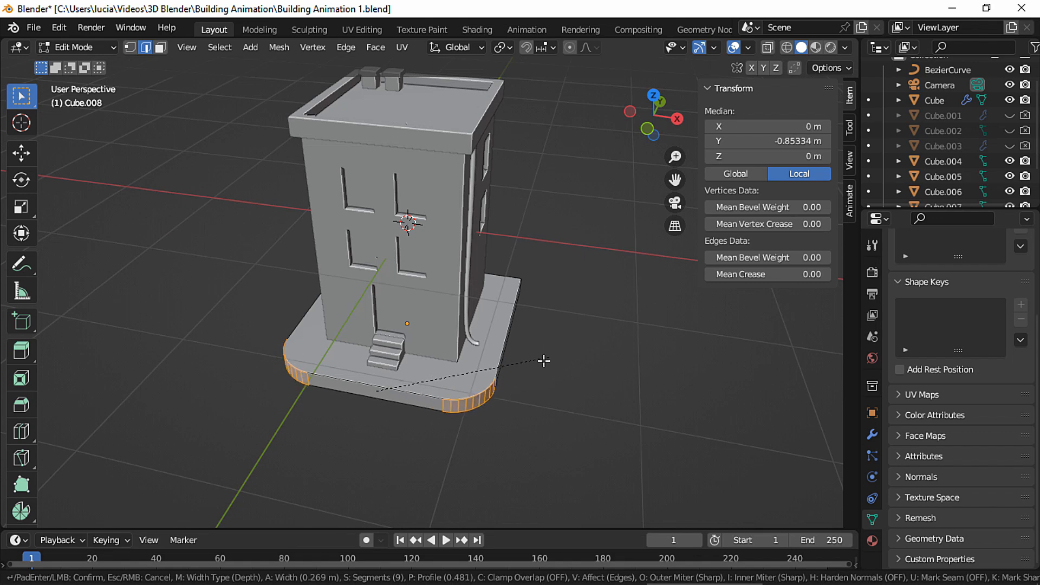
pyautogui.click(545, 355)
# - Hide the viewport overlays, set the corner bevel to 5 segments and slightly adjust its shape
pyautogui.click(738, 47)
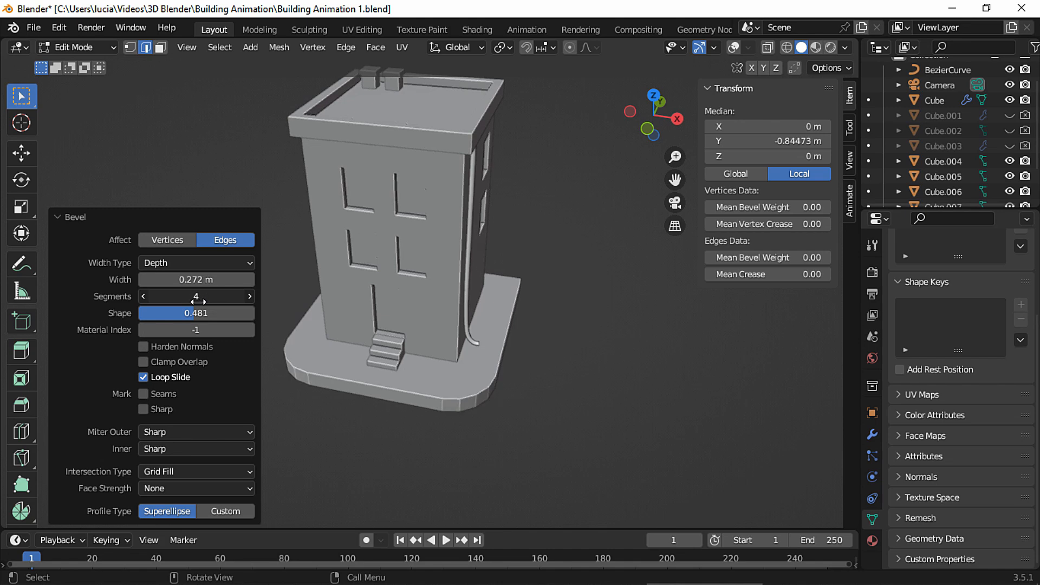
pyautogui.moveTo(212, 307); pyautogui.dragTo(191, 313)
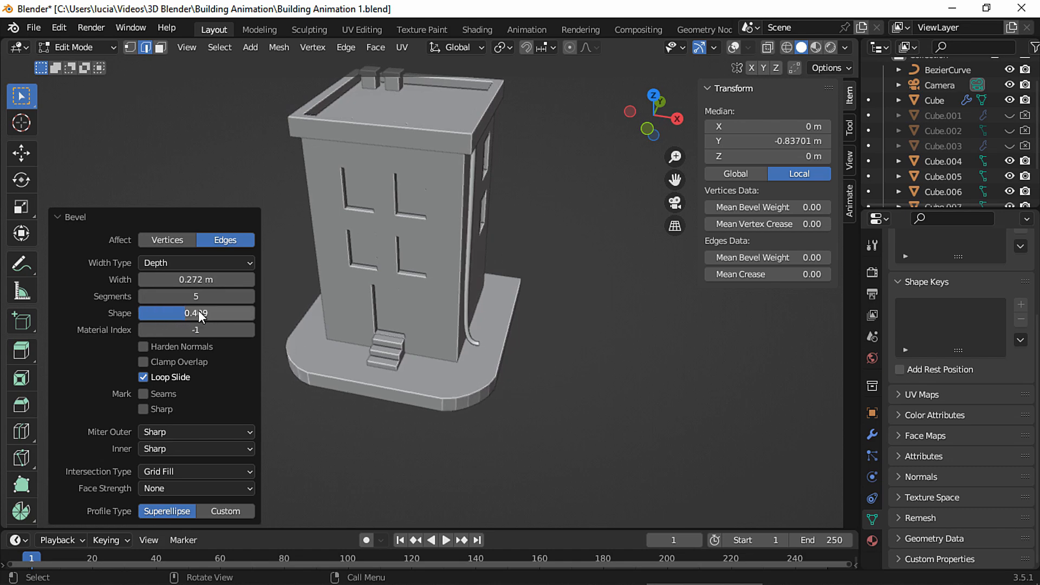
pyautogui.click(599, 339)
# - Return to the camera view, show the viewport overlays again and leave Edit Mode
pyautogui.moveTo(599, 340); pyautogui.dragTo(662, 224, button='middle')
pyautogui.click(674, 202)
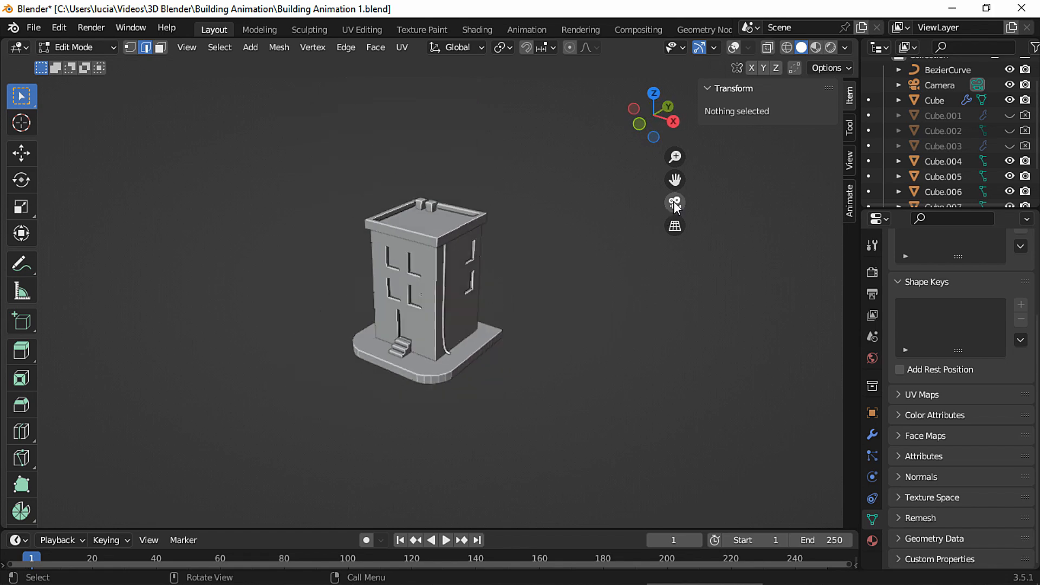
pyautogui.click(733, 47)
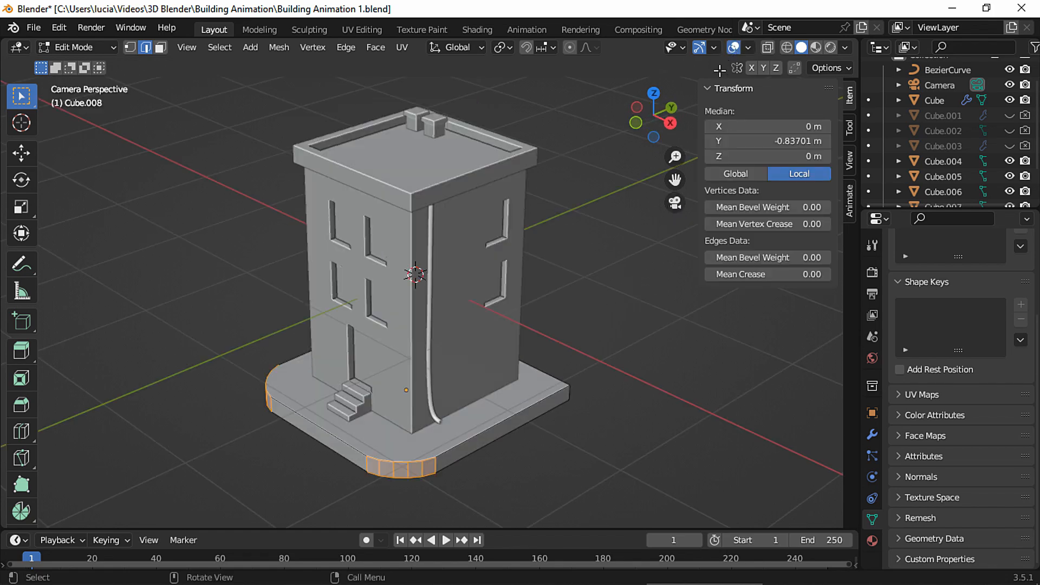
pyautogui.press('Tab')
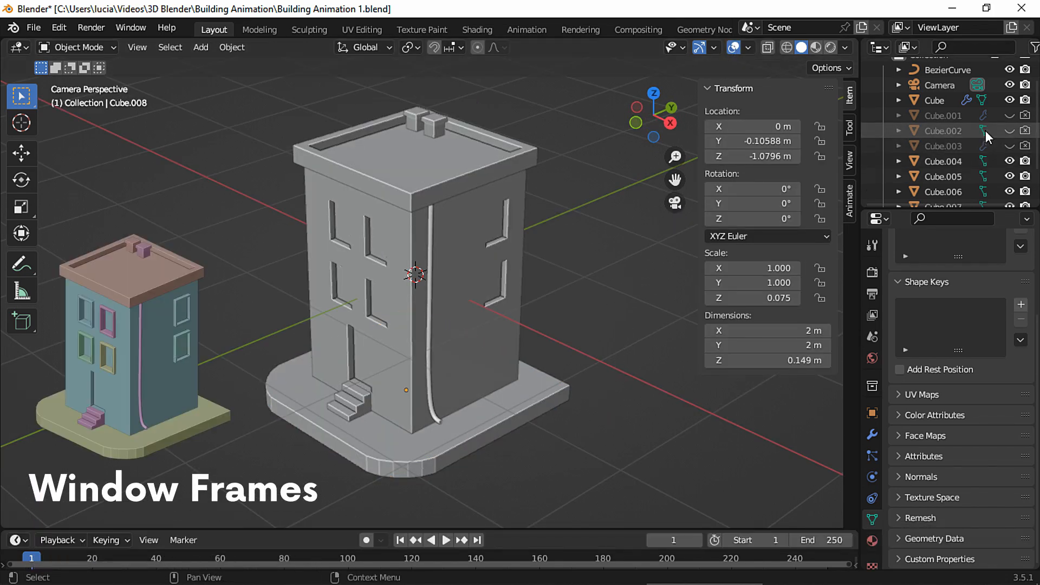
# - Unhide the front window cutter Cube.001, duplicate it in place and keep only the copy visible
pyautogui.click(1010, 114)
pyautogui.click(942, 114)
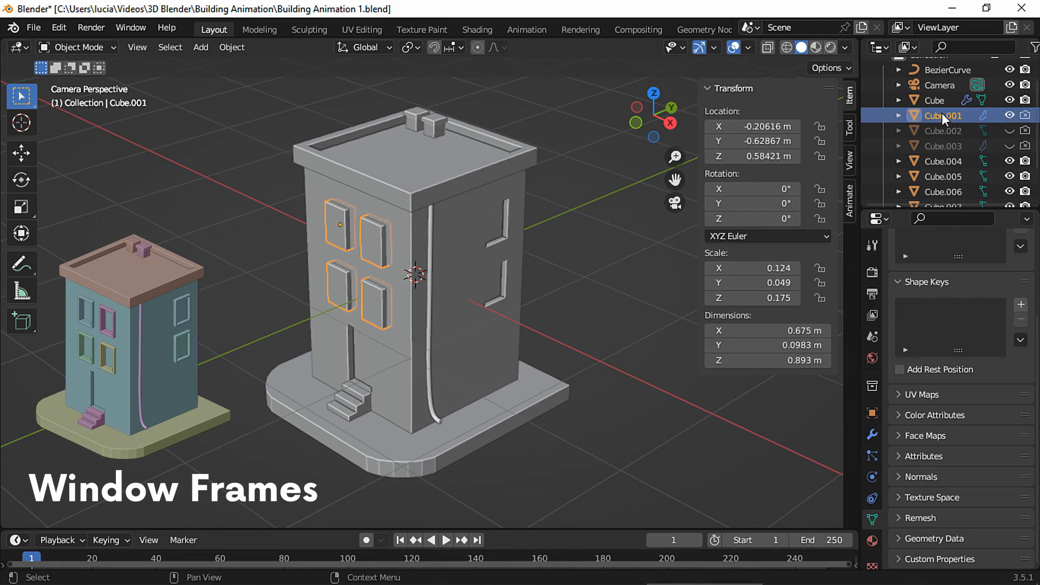
pyautogui.hotkey('shift', 'd')
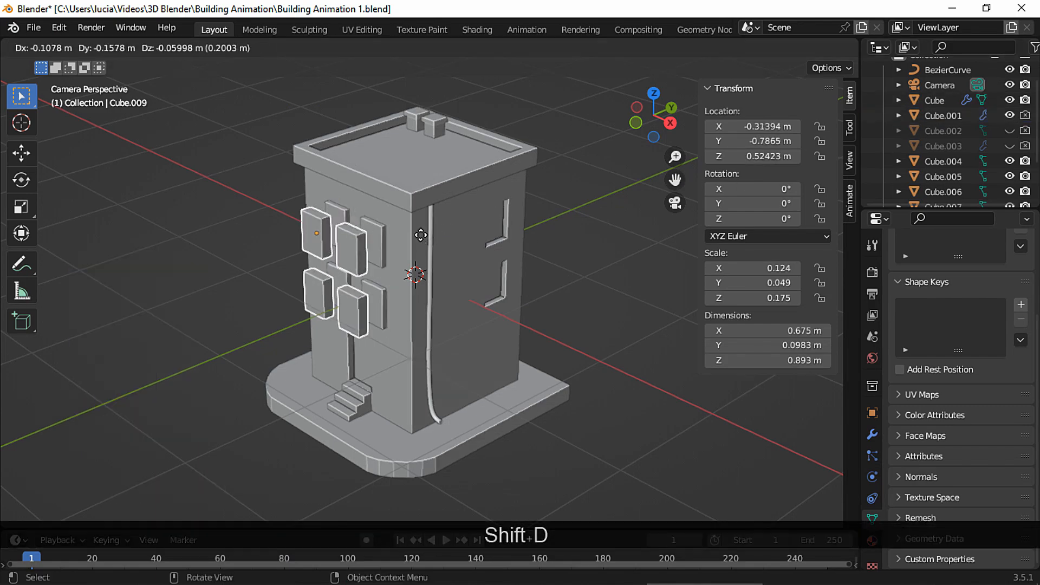
pyautogui.press('Escape')
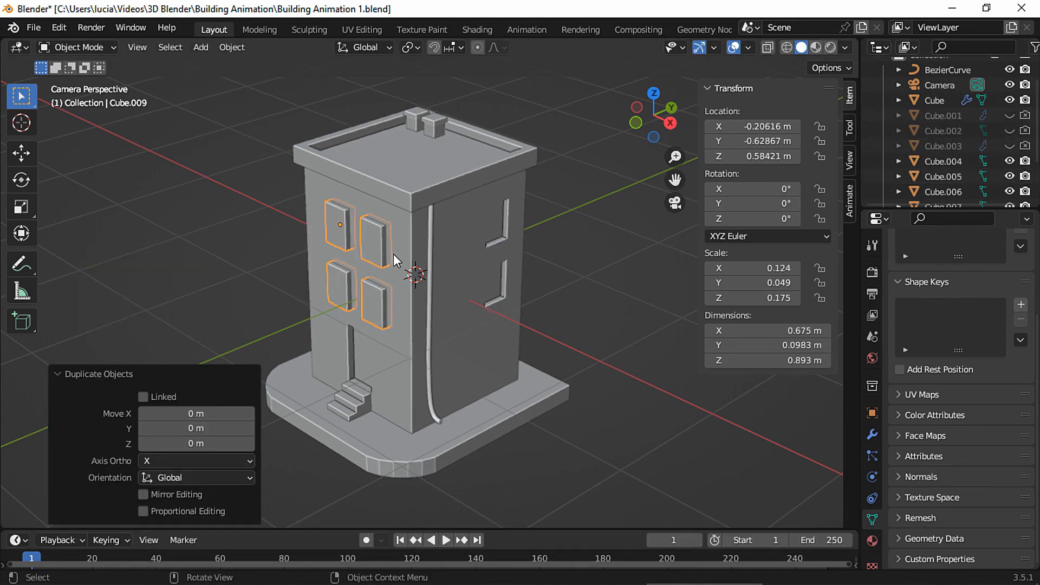
# - In Edit Mode with X-ray and front view, scale the window copy's mesh by about 1.112 along X and 1.158 along Z
pyautogui.press('KP_Decimal')
pyautogui.press('Tab')
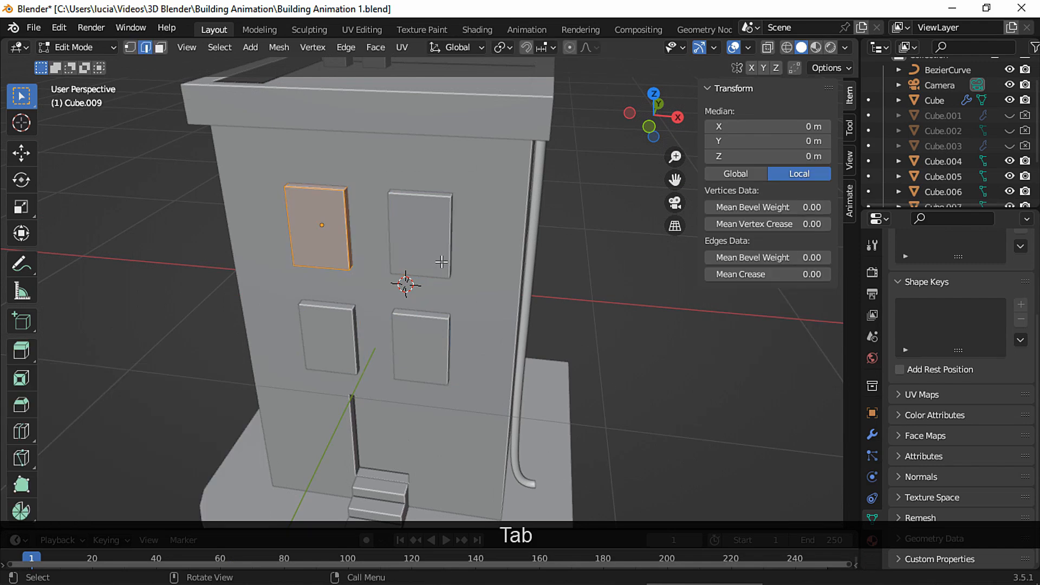
pyautogui.moveTo(440, 263); pyautogui.dragTo(570, 191, button='middle')
pyautogui.click(765, 46)
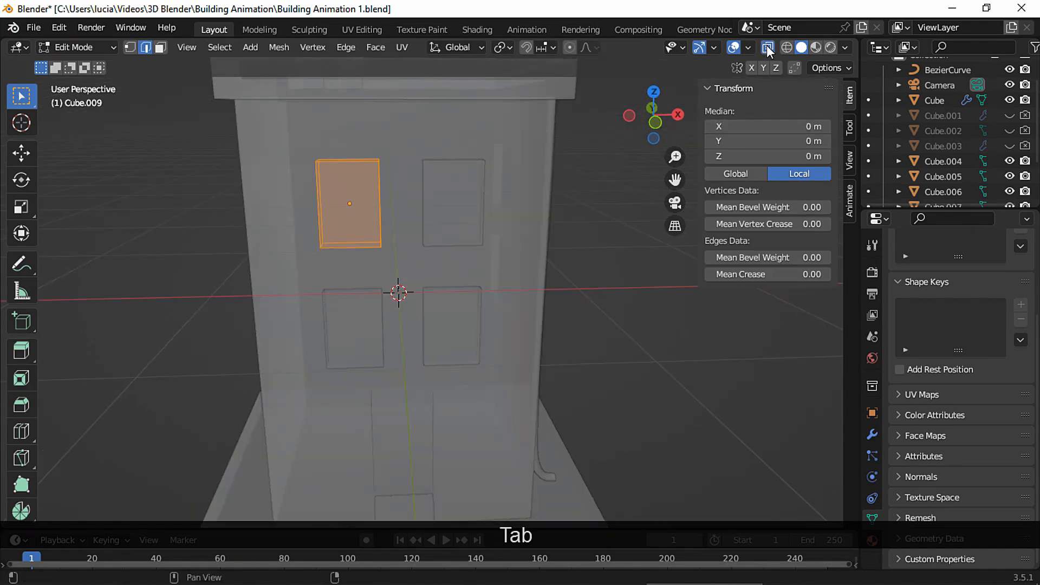
pyautogui.click(655, 118)
pyautogui.keyDown('shift'); pyautogui.moveTo(492, 242); pyautogui.dragTo(531, 269, button='middle'); pyautogui.keyUp('shift')
pyautogui.press('s')
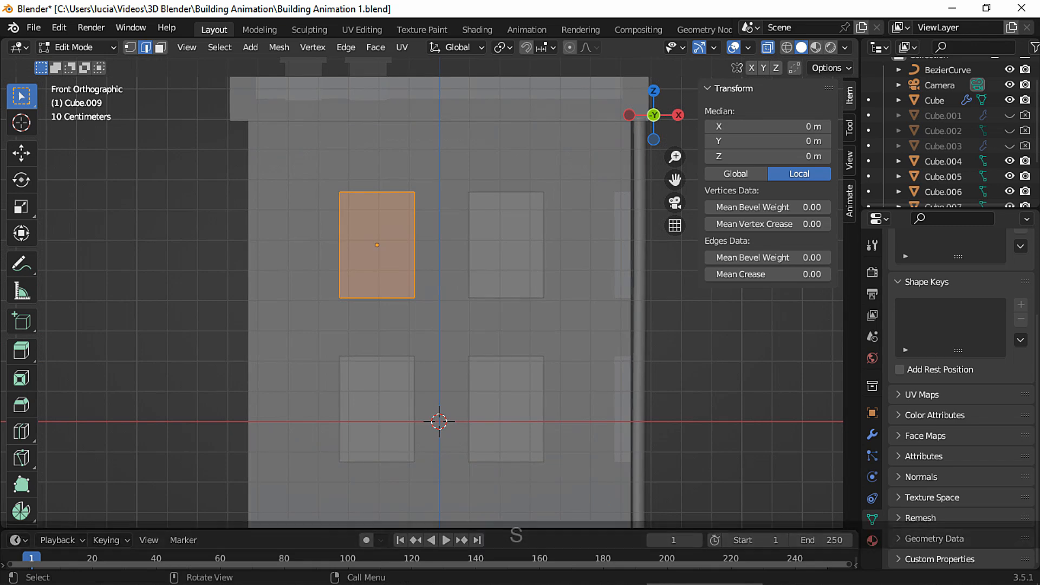
pyautogui.press('x')
pyautogui.click(533, 206)
pyautogui.press('s')
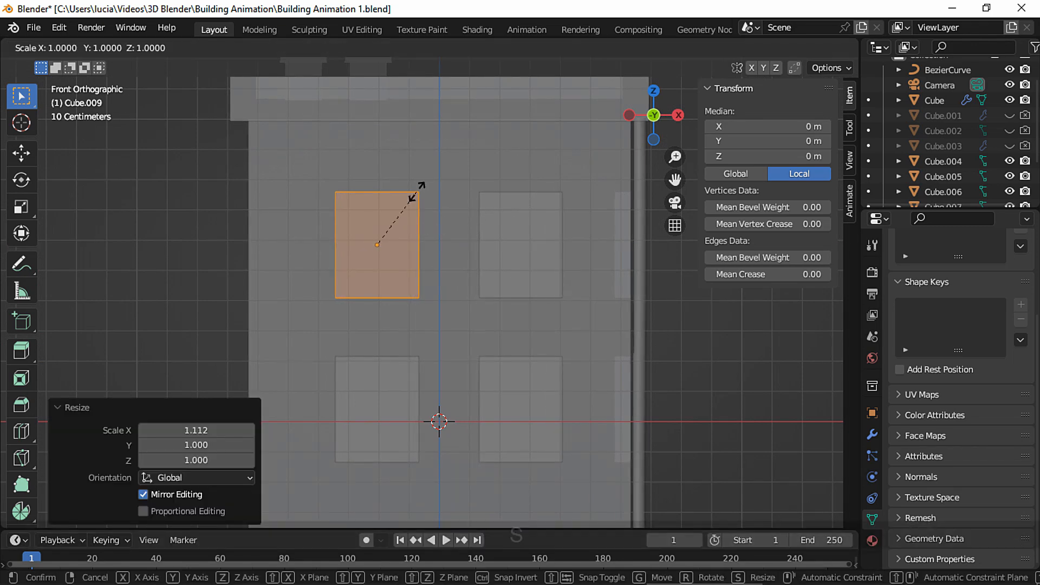
pyautogui.press('z')
pyautogui.click(421, 180)
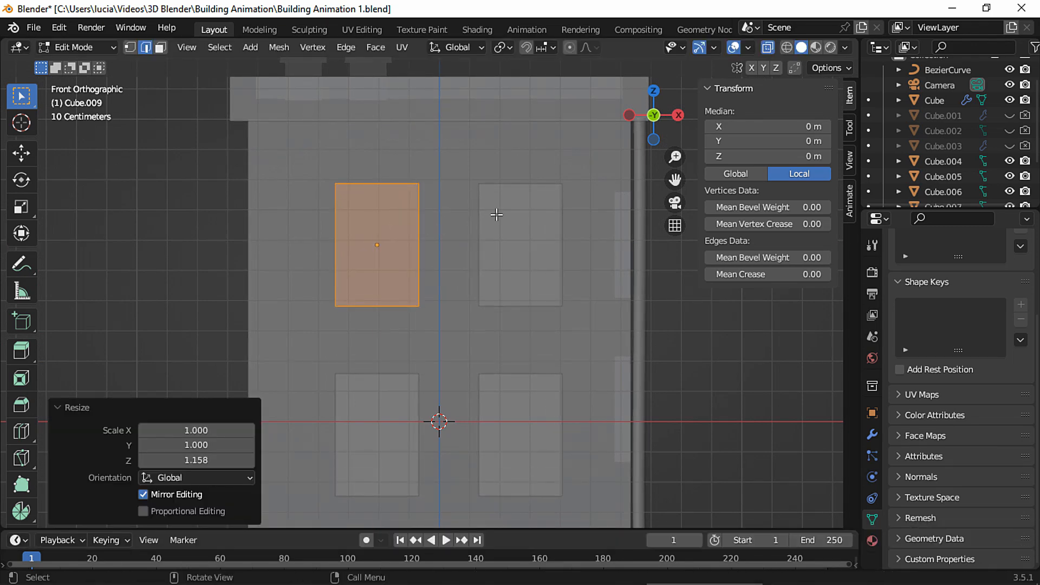
# - Switch to face selection and select the front face of the original window block in the array copy
pyautogui.moveTo(497, 215); pyautogui.dragTo(488, 233, button='middle')
pyautogui.press('3')
pyautogui.click(391, 288)
pyautogui.click(357, 254)
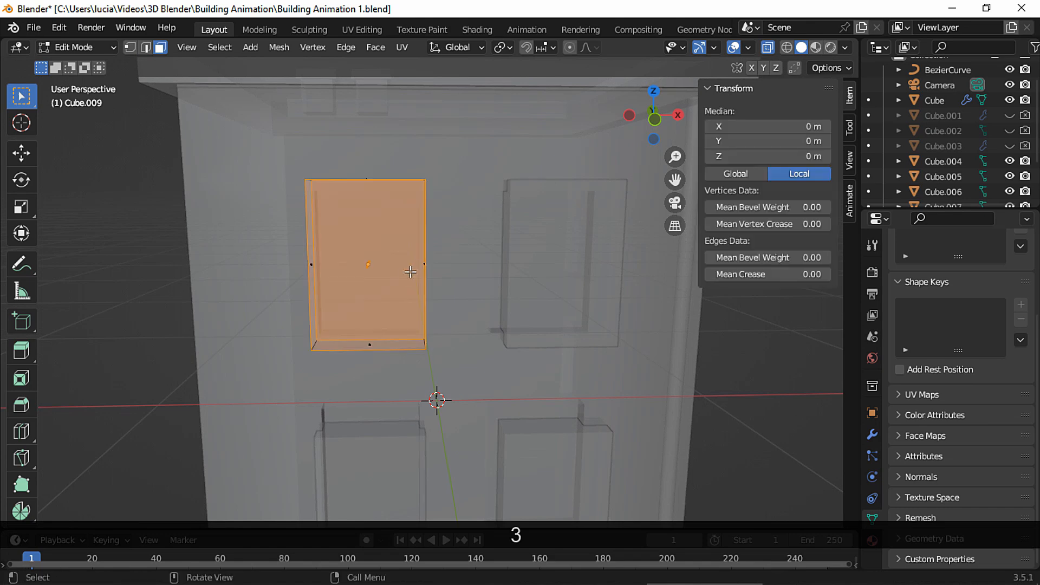
# - Inset the window frame's front and back faces by about 0.156 m and delete the inner faces
pyautogui.press('i')
pyautogui.click(514, 200)
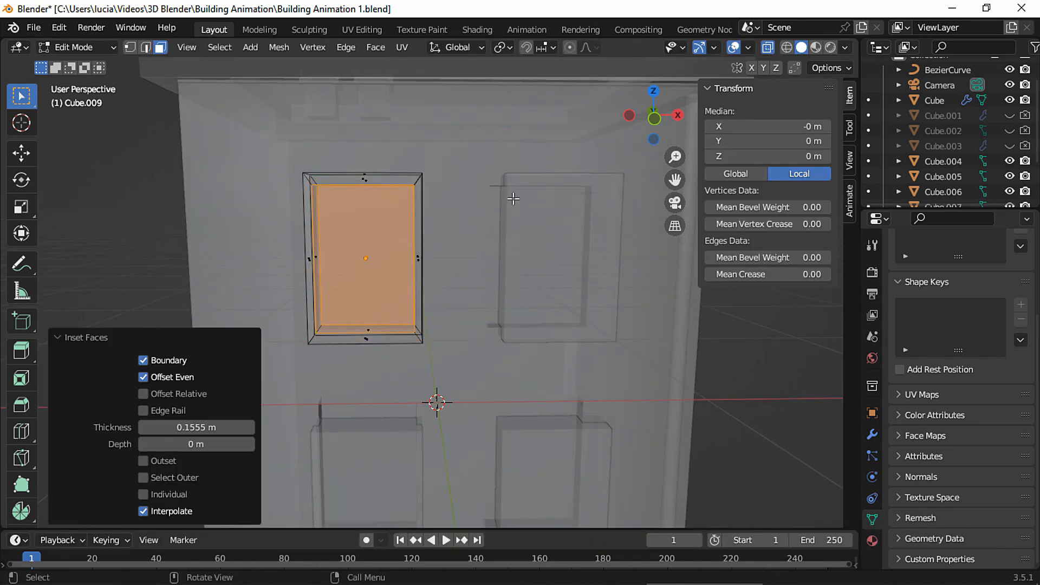
pyautogui.press('Delete')
pyautogui.click(424, 244)
# - Hide the building body and fill the gap between the frame opening's front and back bottom edges with a face
pyautogui.press('2')
pyautogui.moveTo(427, 238); pyautogui.dragTo(413, 354, button='middle')
pyautogui.click(386, 356)
pyautogui.click(767, 47)
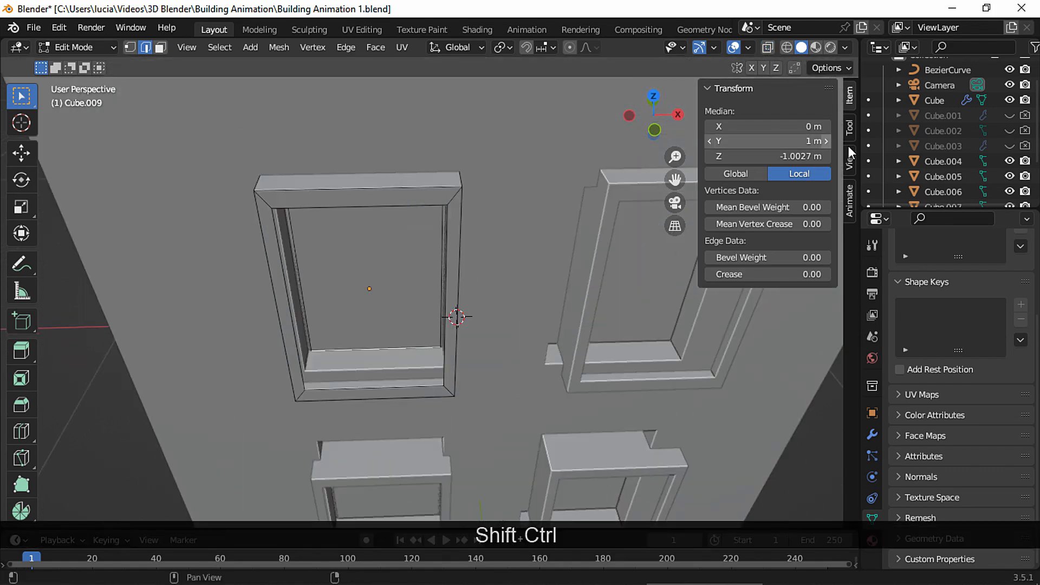
pyautogui.click(1009, 100)
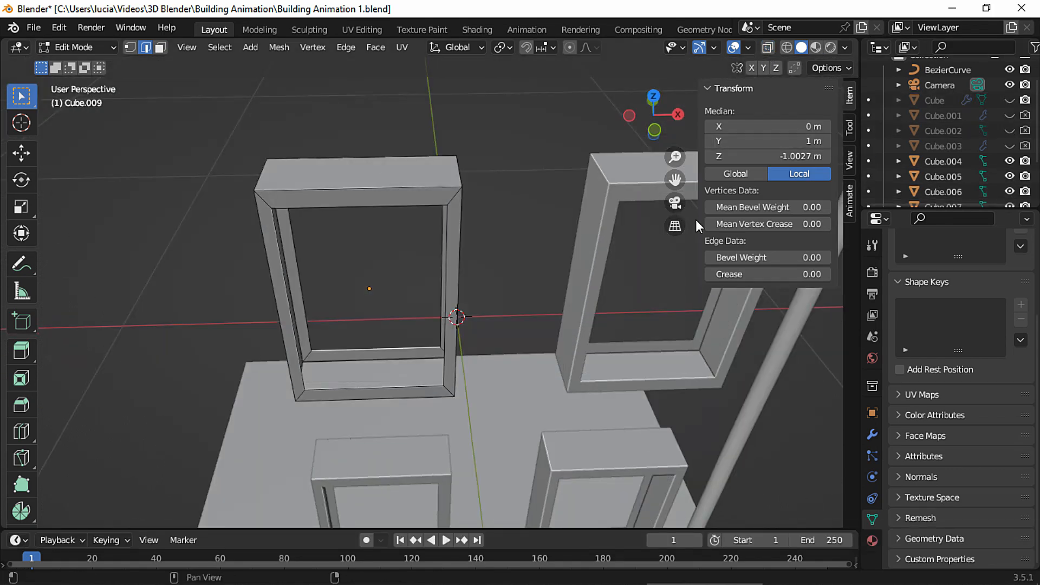
pyautogui.keyDown('shift'); pyautogui.click(425, 380); pyautogui.keyUp('shift')
pyautogui.moveTo(418, 382); pyautogui.dragTo(519, 321, button='middle')
pyautogui.press('f')
# - Fill the right and top inner sides of the window frame opening with faces
pyautogui.click(542, 281)
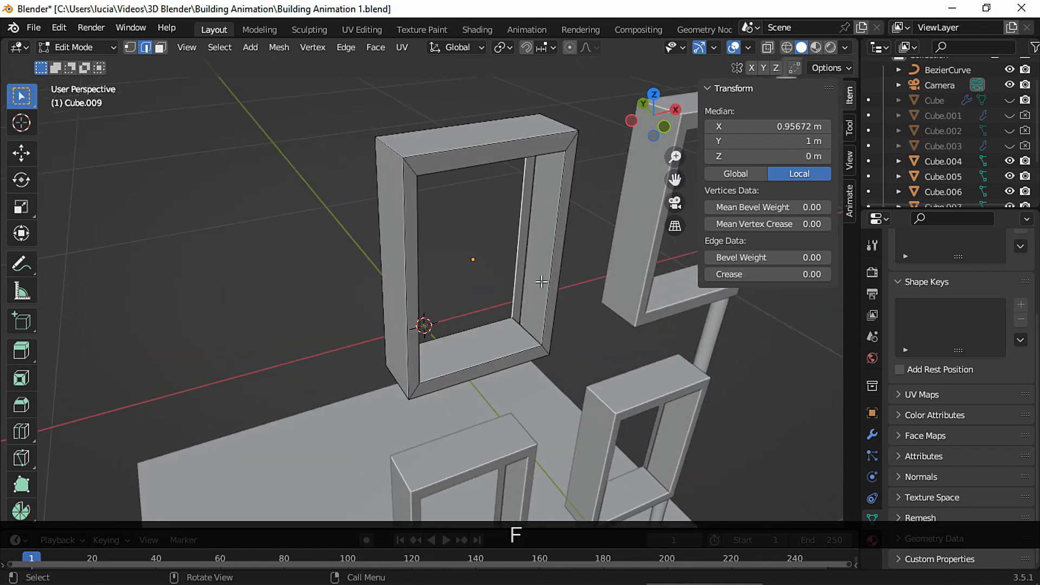
pyautogui.press('f')
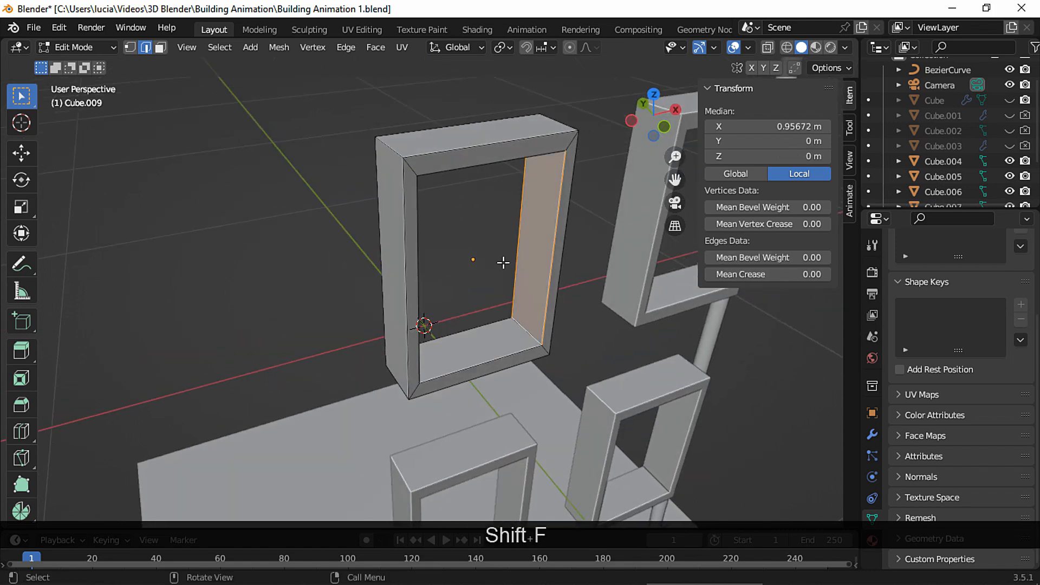
pyautogui.moveTo(504, 262); pyautogui.dragTo(525, 216, button='middle')
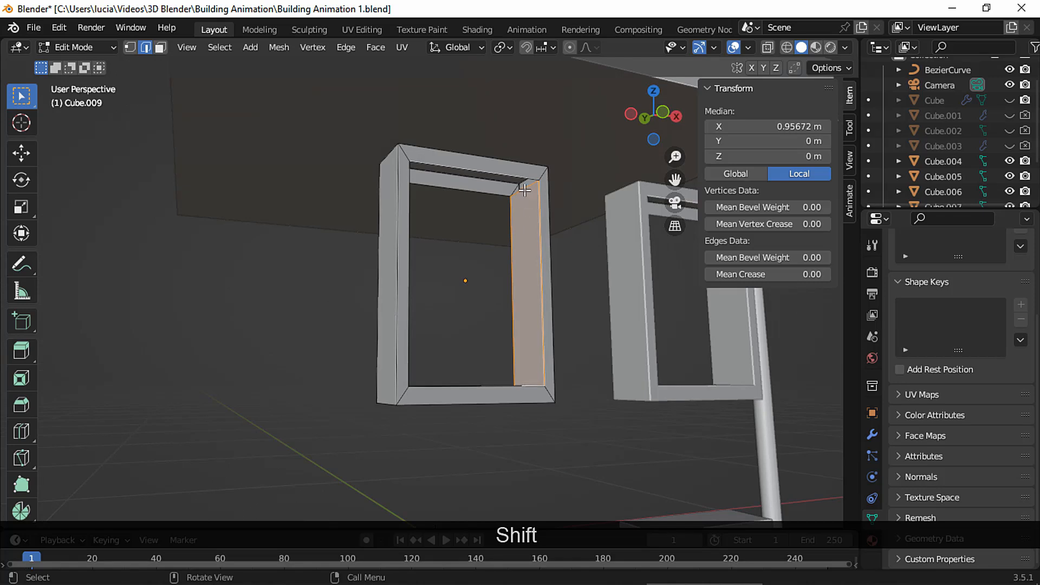
pyautogui.click(516, 177)
pyautogui.press('f')
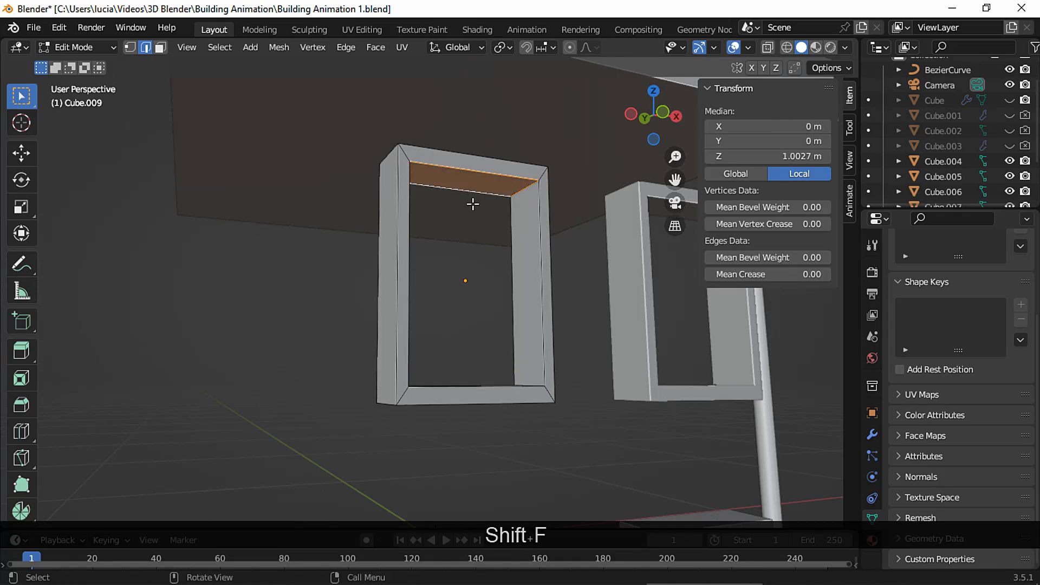
# - Fill the left inner side of the window frame opening with a face
pyautogui.moveTo(471, 204); pyautogui.dragTo(340, 257, button='middle')
pyautogui.moveTo(254, 243); pyautogui.dragTo(253, 217, button='middle')
pyautogui.click(252, 217)
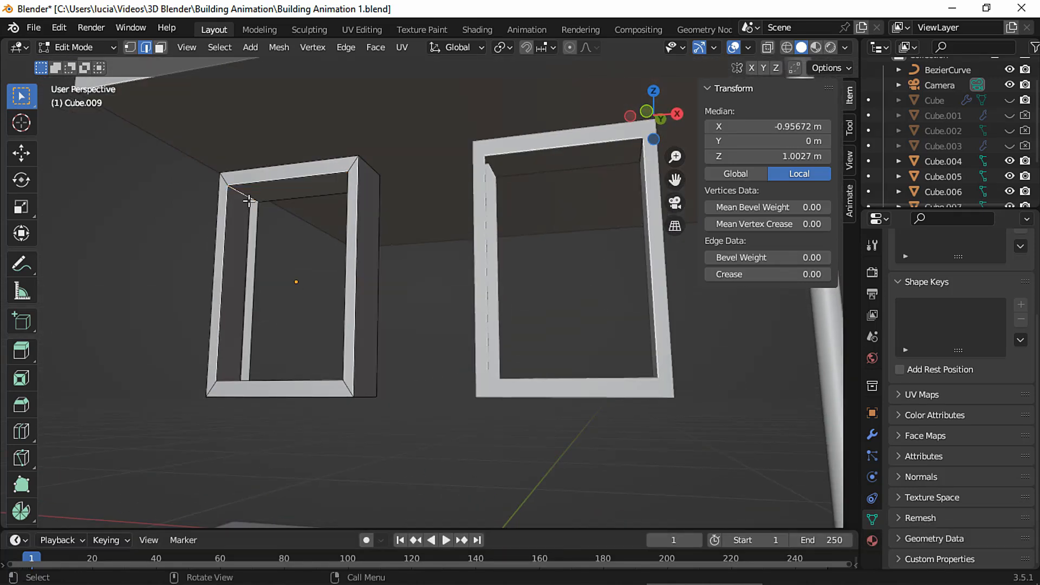
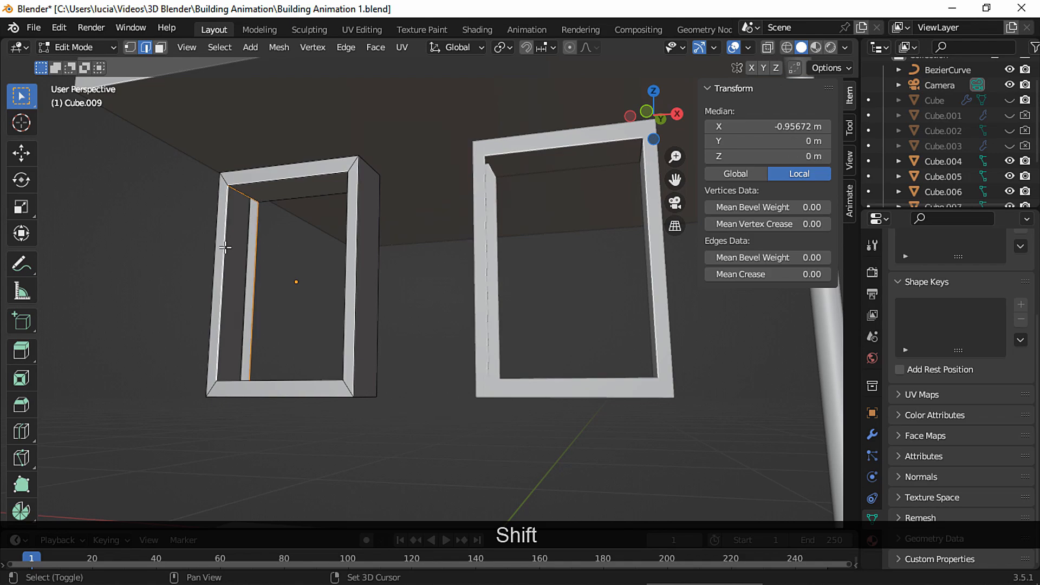
pyautogui.moveTo(225, 247); pyautogui.dragTo(270, 381, button='middle')
pyautogui.hotkey('shift', 'f')
# - Return to Object Mode and unhide the building body
pyautogui.moveTo(309, 328); pyautogui.dragTo(529, 284, button='middle')
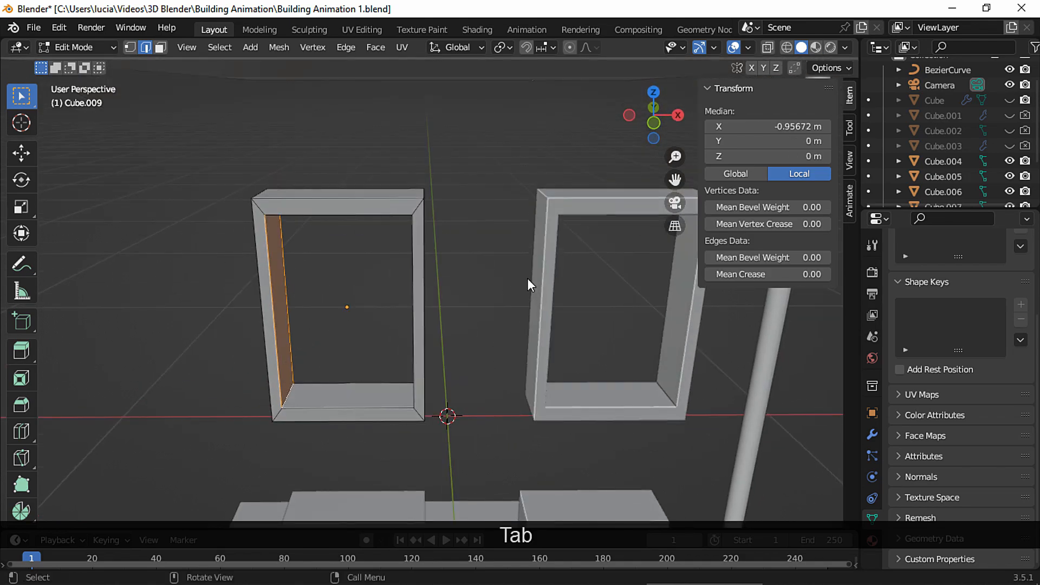
pyautogui.press('Tab')
pyautogui.click(1009, 99)
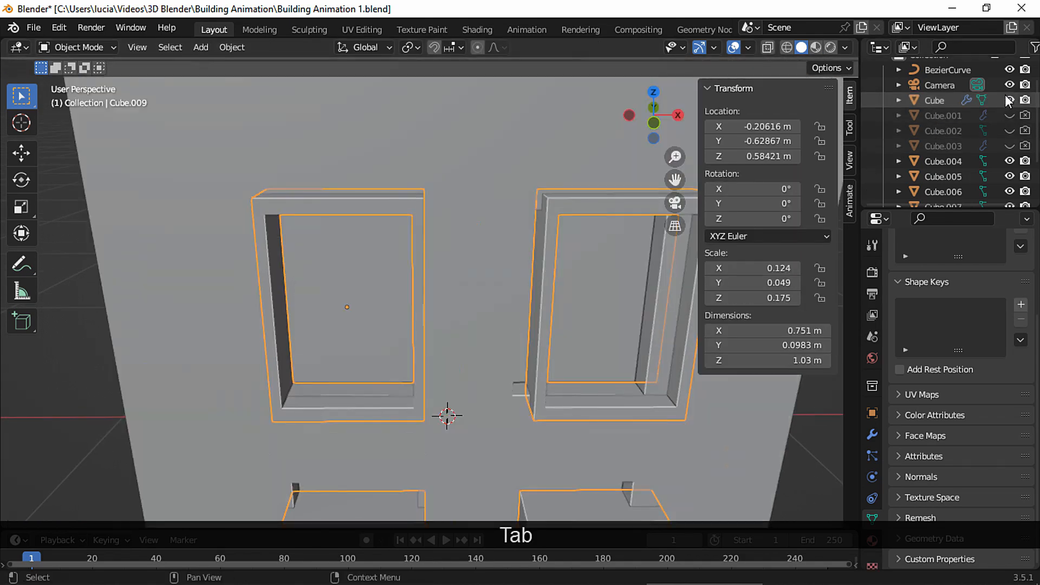
# - Set the relative offset X factor of the window frame's first Array modifier to 1.530
pyautogui.moveTo(607, 211); pyautogui.dragTo(558, 227, button='middle')
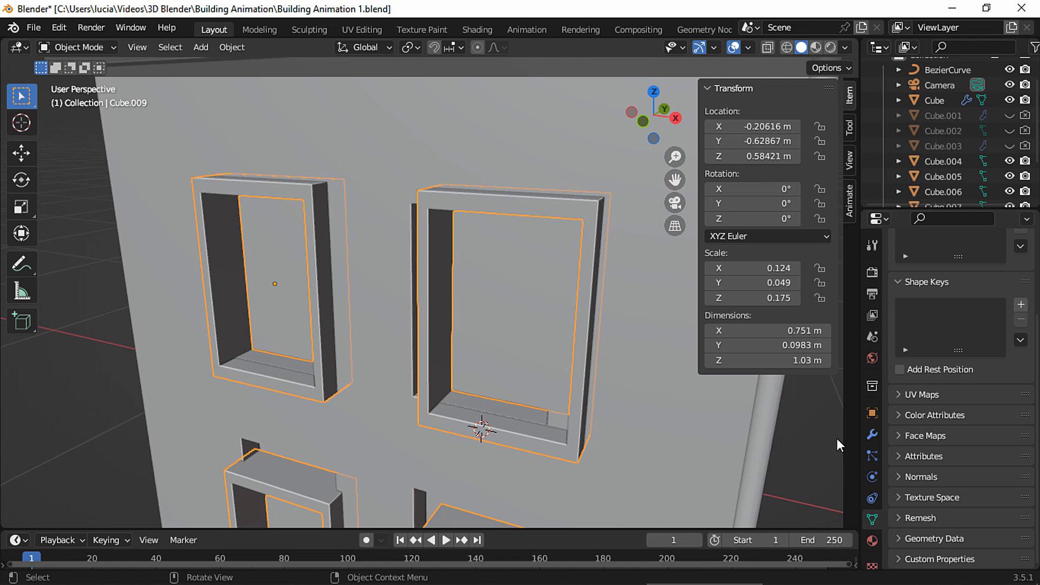
pyautogui.click(872, 435)
pyautogui.keyDown('shift'); pyautogui.moveTo(989, 384); pyautogui.dragTo(973, 385); pyautogui.keyUp('shift')
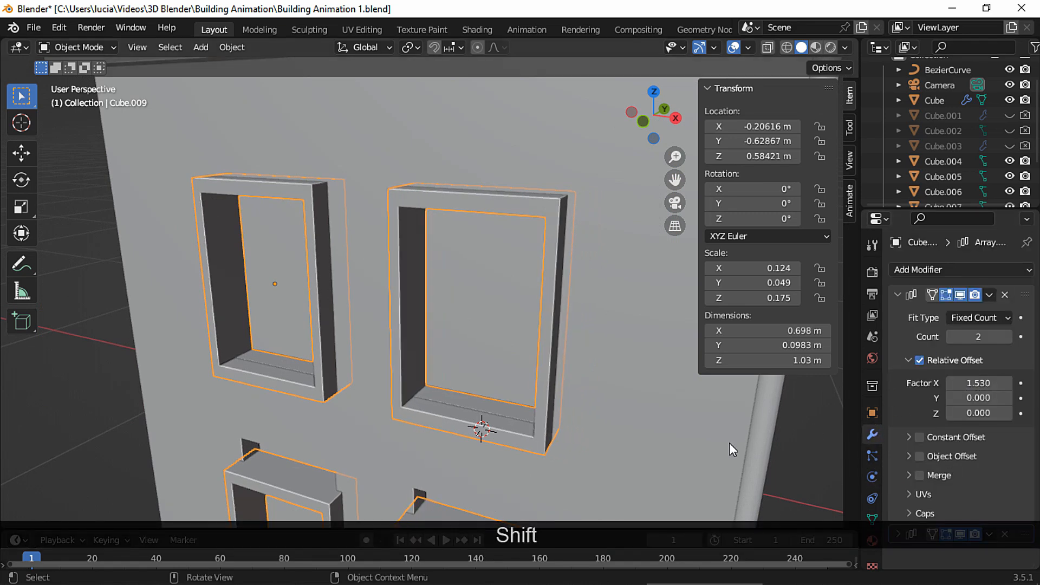
pyautogui.click(615, 433)
# - Set the relative offset Z factor of the window frame's second Array modifier to -1.350
pyautogui.moveTo(541, 351)
pyautogui.keyDown('ctrl'); pyautogui.mouseDown(button='middle')
pyautogui.moveTo(535, 376)
pyautogui.moveTo(536, 353)
pyautogui.mouseUp(button='middle'); pyautogui.keyUp('ctrl')
pyautogui.keyDown('shift'); pyautogui.moveTo(547, 394); pyautogui.dragTo(540, 311, button='middle'); pyautogui.keyUp('shift')
pyautogui.click(523, 282)
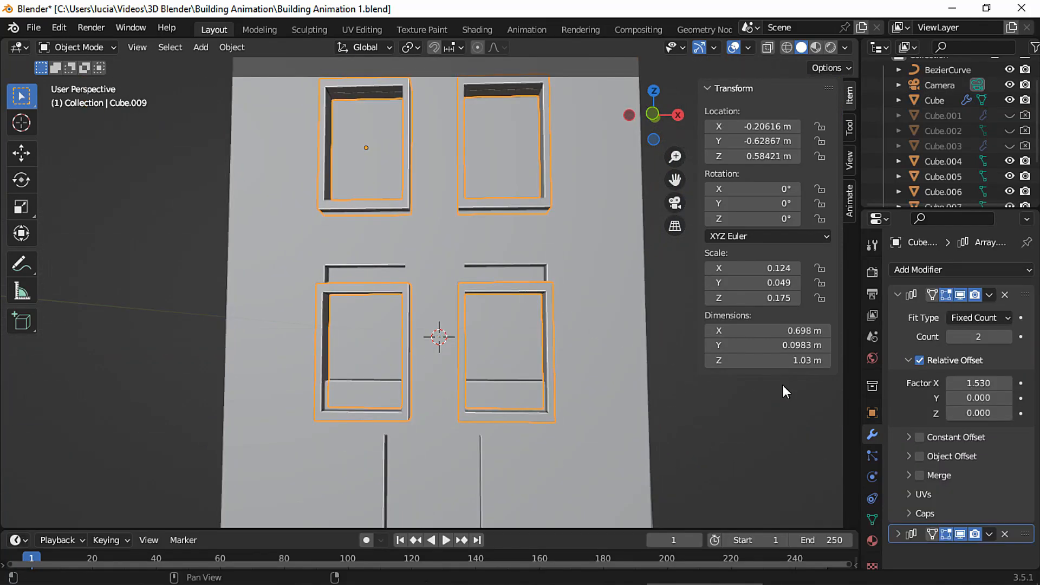
pyautogui.click(898, 534)
pyautogui.click(897, 295)
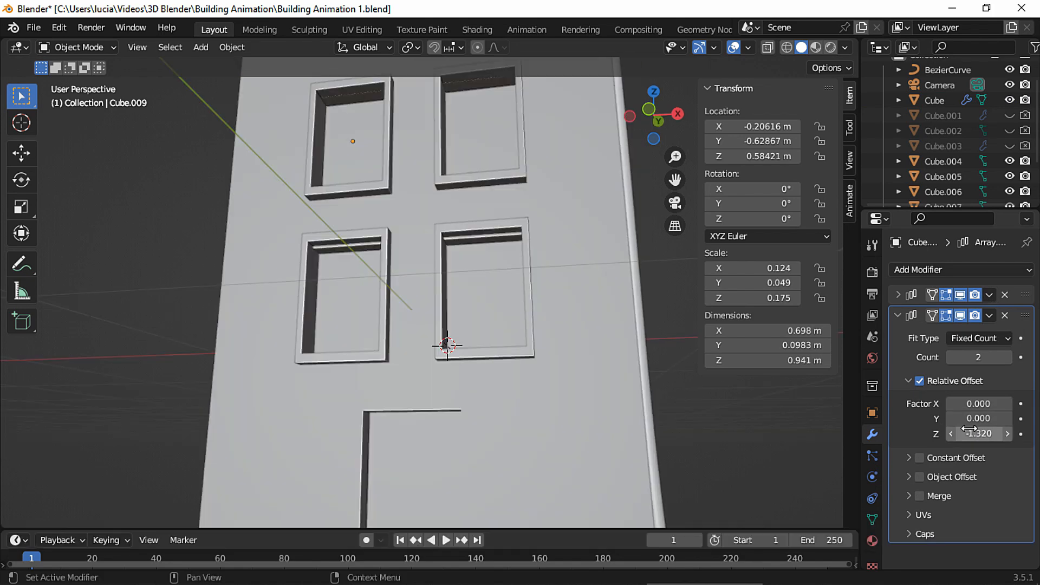
pyautogui.press('shift')
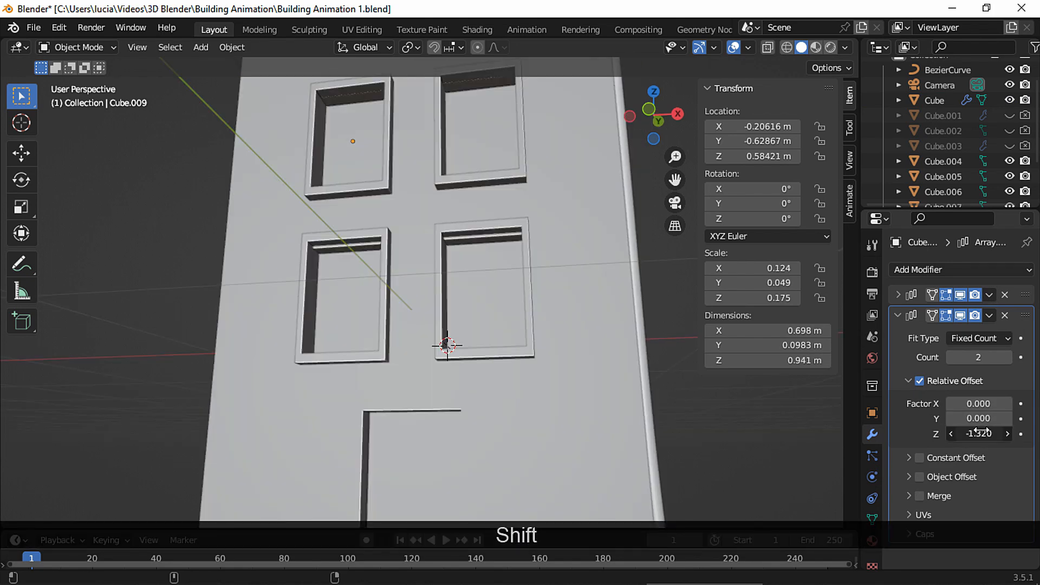
pyautogui.click(579, 371)
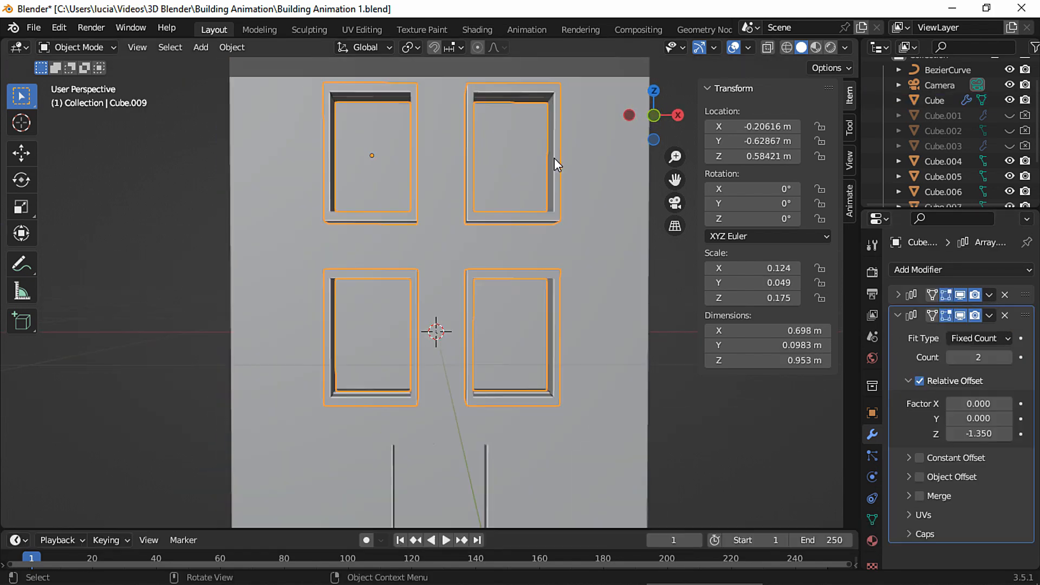
# - Scale the window frames slightly down along Z to a Z scale of about 0.173
pyautogui.press('s')
pyautogui.press('z')
pyautogui.press('shift')
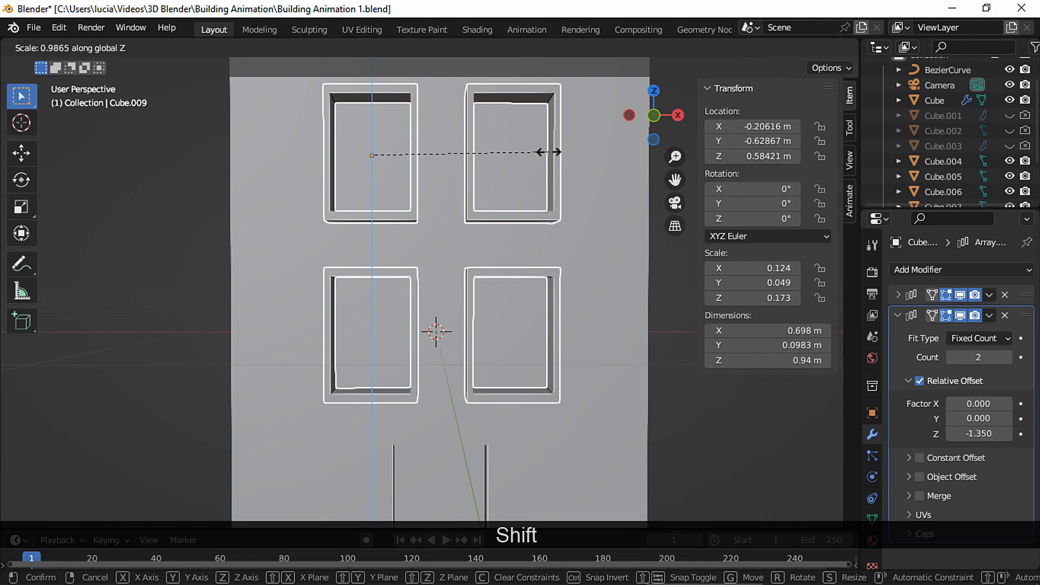
pyautogui.click(548, 152)
# - Fine-tune the second Array modifier's relative offset Z factor to -1.360
pyautogui.click(574, 275)
pyautogui.moveTo(574, 275); pyautogui.dragTo(539, 372, button='middle')
pyautogui.click(539, 373)
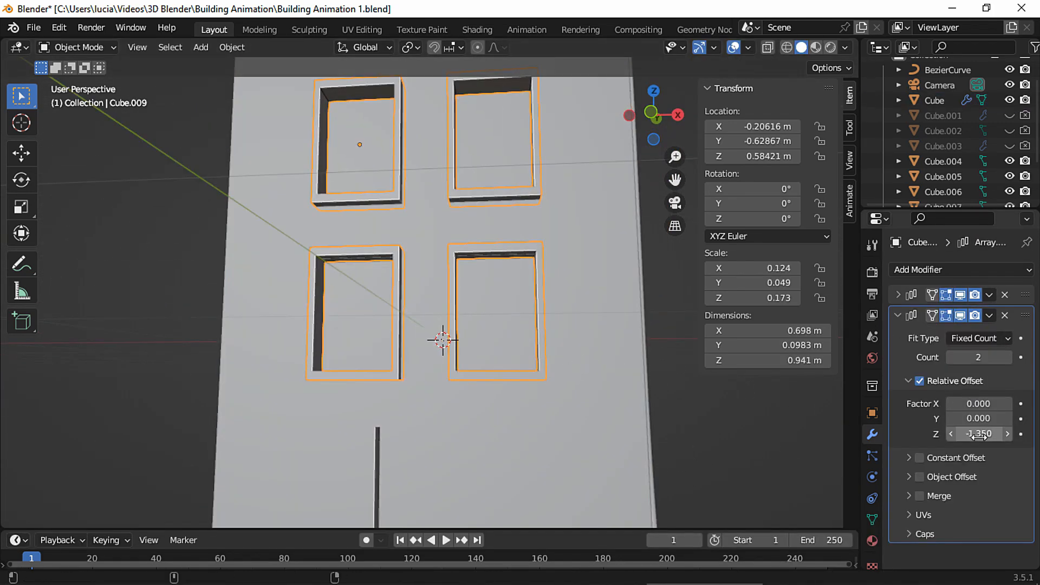
pyautogui.press('shift')
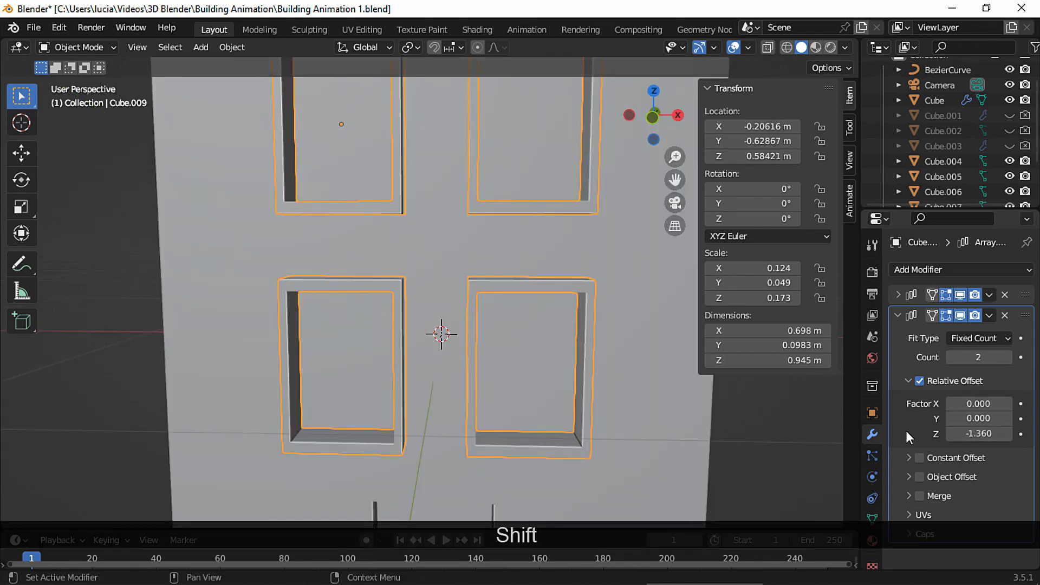
pyautogui.click(635, 358)
# - Duplicate the front window frames in place and rotate the copy 90° about the Z axis
pyautogui.keyDown('ctrl'); pyautogui.moveTo(591, 406); pyautogui.dragTo(531, 364, button='middle'); pyautogui.keyUp('ctrl')
pyautogui.click(442, 376)
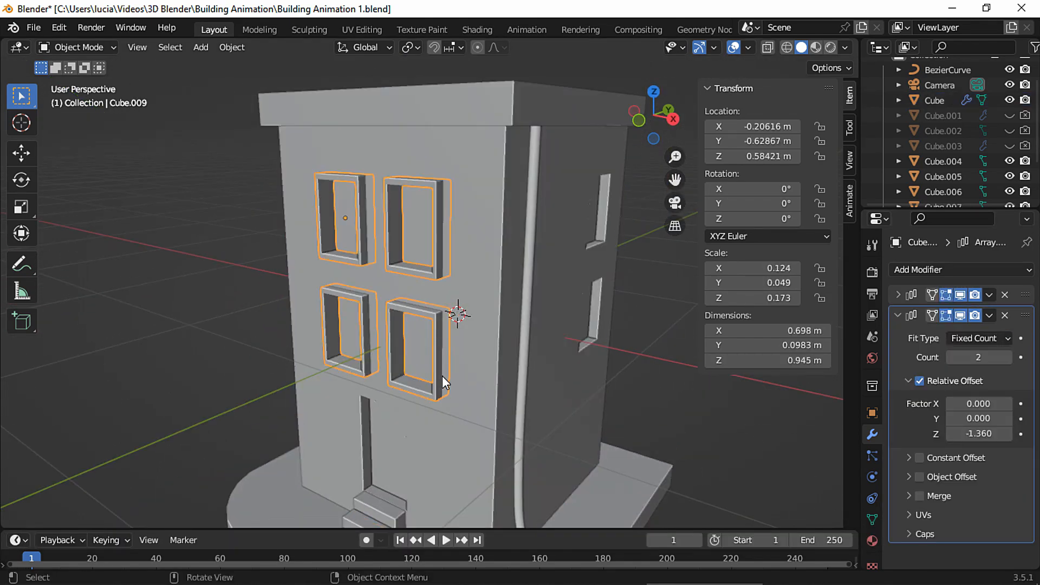
pyautogui.moveTo(442, 375); pyautogui.dragTo(464, 308, button='middle')
pyautogui.hotkey('shift', 'd')
pyautogui.press('Escape')
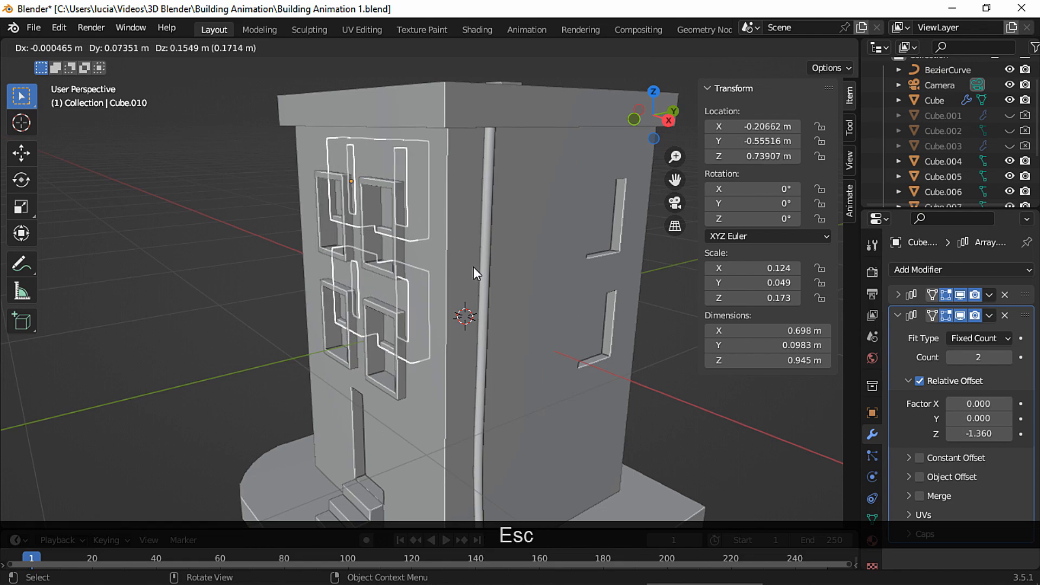
pyautogui.press('r')
pyautogui.press('z')
pyautogui.press('9')
pyautogui.press('0')
pyautogui.press('Return')
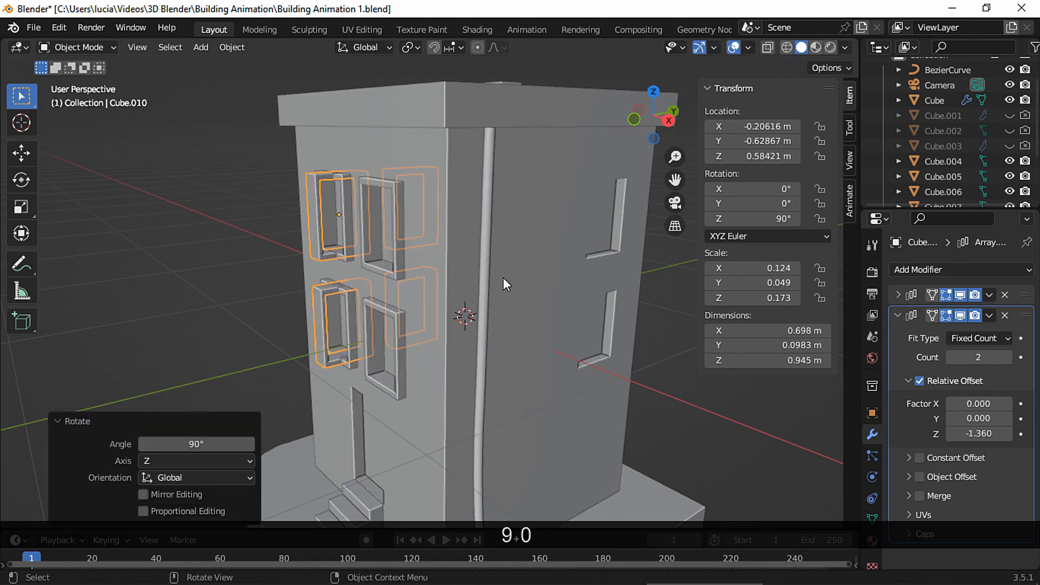
# - Remove the rotated copy's first Array modifier and move the copy along X to about 0.632 m, at the side wall
pyautogui.moveTo(503, 278); pyautogui.dragTo(455, 309, button='middle')
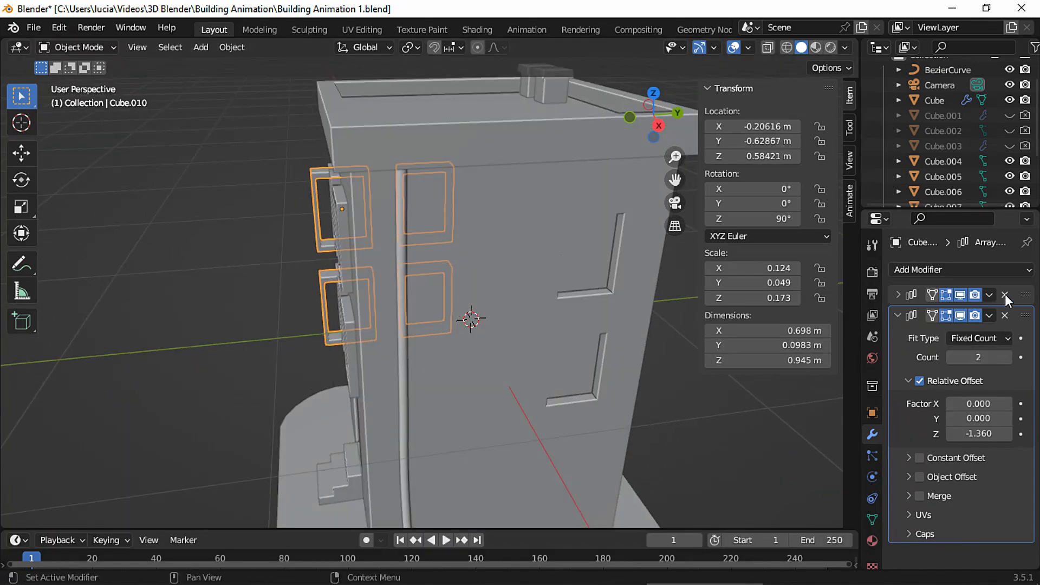
pyautogui.click(1005, 294)
pyautogui.moveTo(644, 334); pyautogui.dragTo(563, 341, button='middle')
pyautogui.press('g')
pyautogui.press('x')
pyautogui.click(603, 346)
pyautogui.press('g')
pyautogui.press('x')
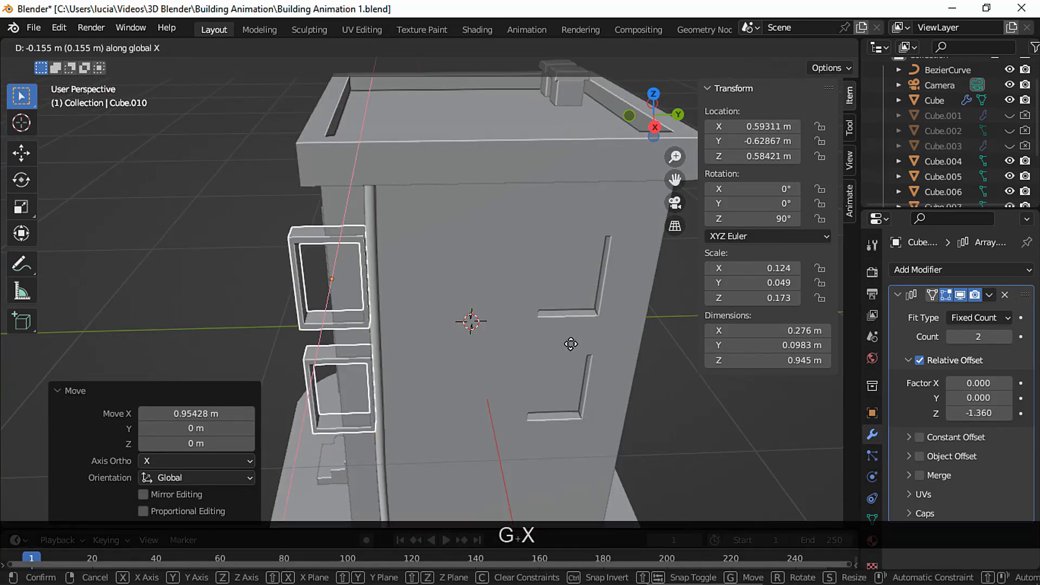
pyautogui.click(623, 336)
# - Move the copied window frames along Y to about 0.328 m, over the side wall's window openings
pyautogui.press('g')
pyautogui.press('y')
pyautogui.click(807, 326)
pyautogui.scroll(2, 629, 324)
pyautogui.moveTo(626, 324); pyautogui.dragTo(651, 311, button='middle')
pyautogui.scroll(-1, 648, 222)
# - Turn off the viewport overlays and nudge the side window frames about -0.014 m along Y
pyautogui.click(733, 48)
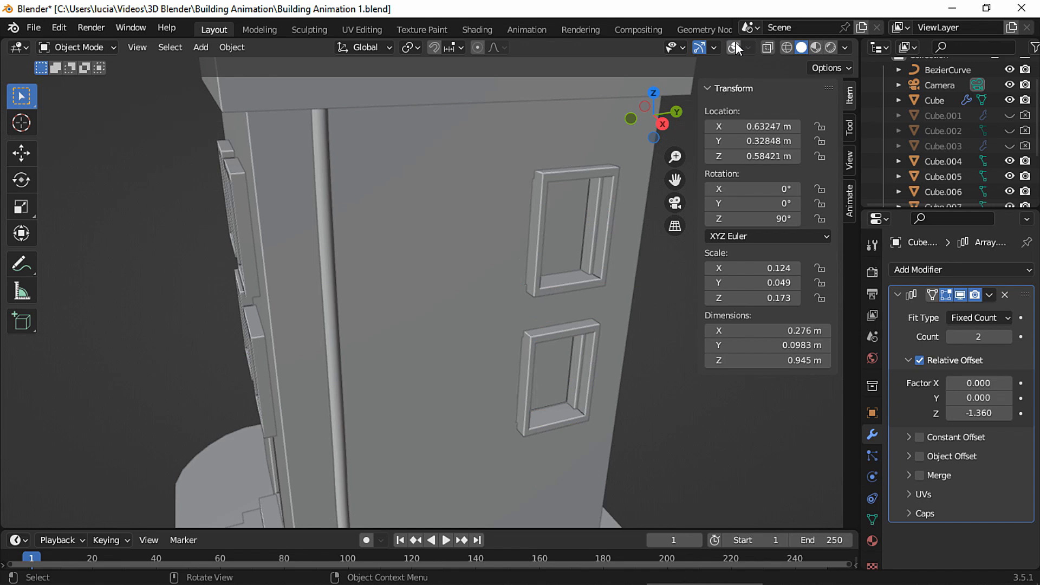
pyautogui.press('g')
pyautogui.press('y')
pyautogui.click(632, 258)
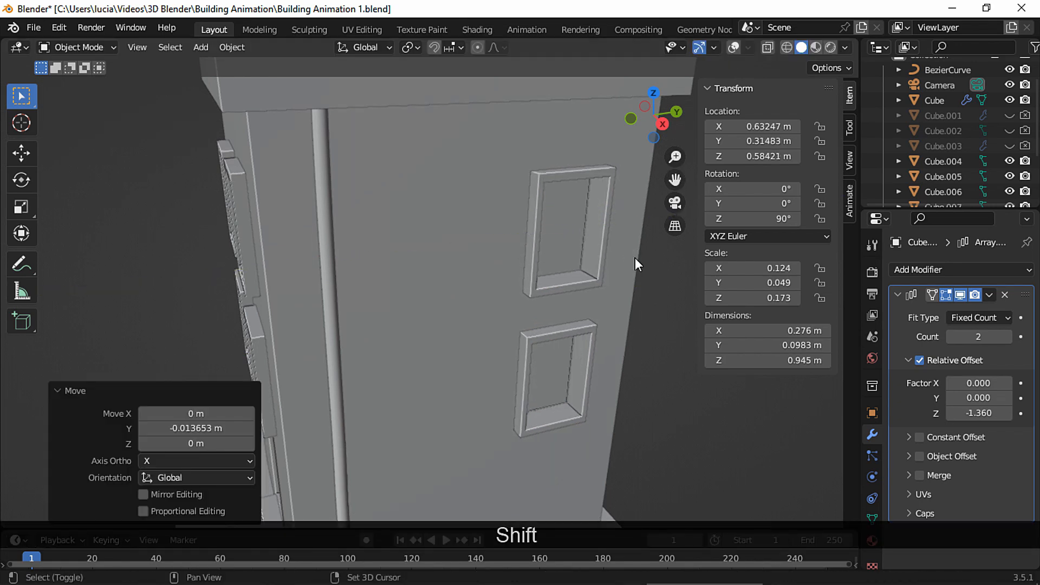
# - Duplicate the front window frames in place and scale the copy along Z by about 0.474
pyautogui.moveTo(635, 258); pyautogui.dragTo(588, 293, button='middle')
pyautogui.hotkey('shift', 'd')
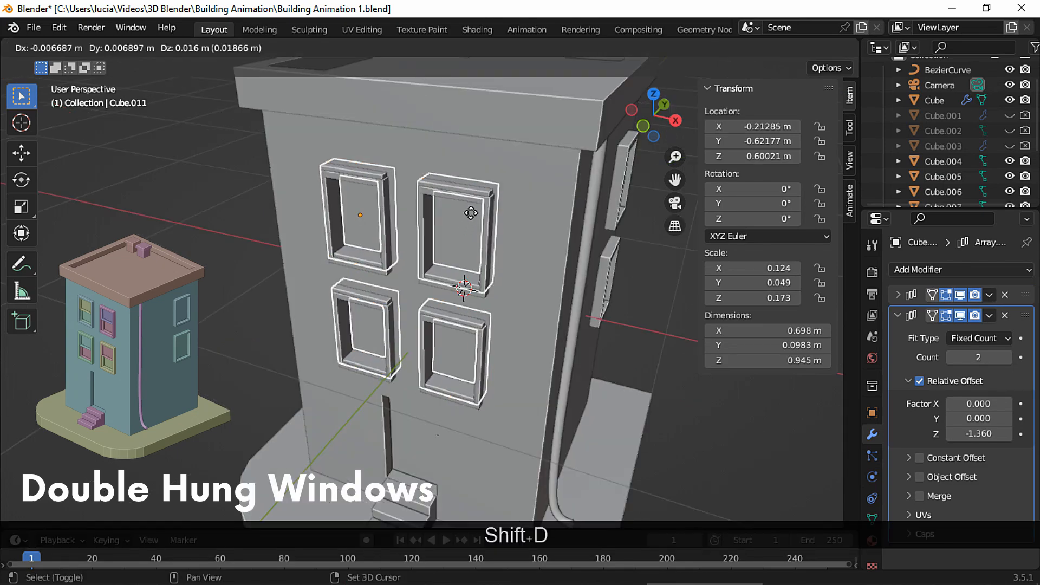
pyautogui.press('Escape')
pyautogui.press('s')
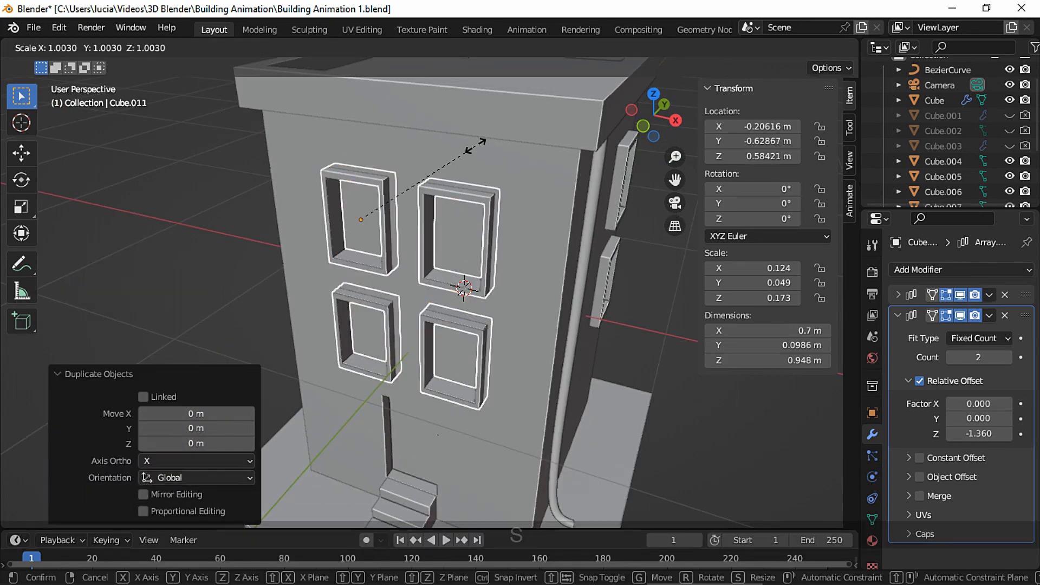
pyautogui.press('z')
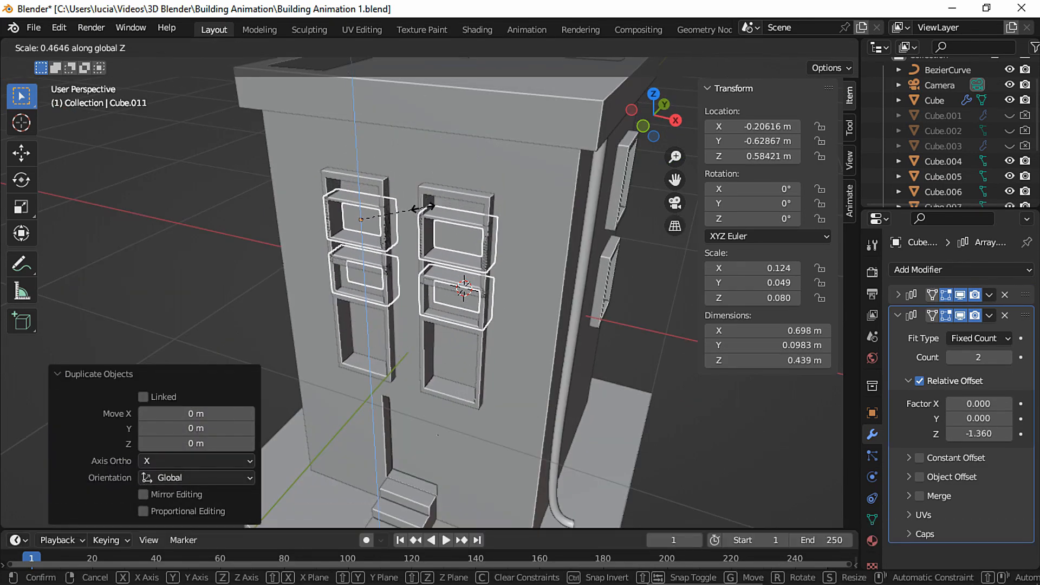
pyautogui.click(424, 205)
# - In front view, scale the duplicated half-height frames along X by about 0.817
pyautogui.moveTo(424, 206); pyautogui.dragTo(533, 275, button='middle')
pyautogui.click(647, 126)
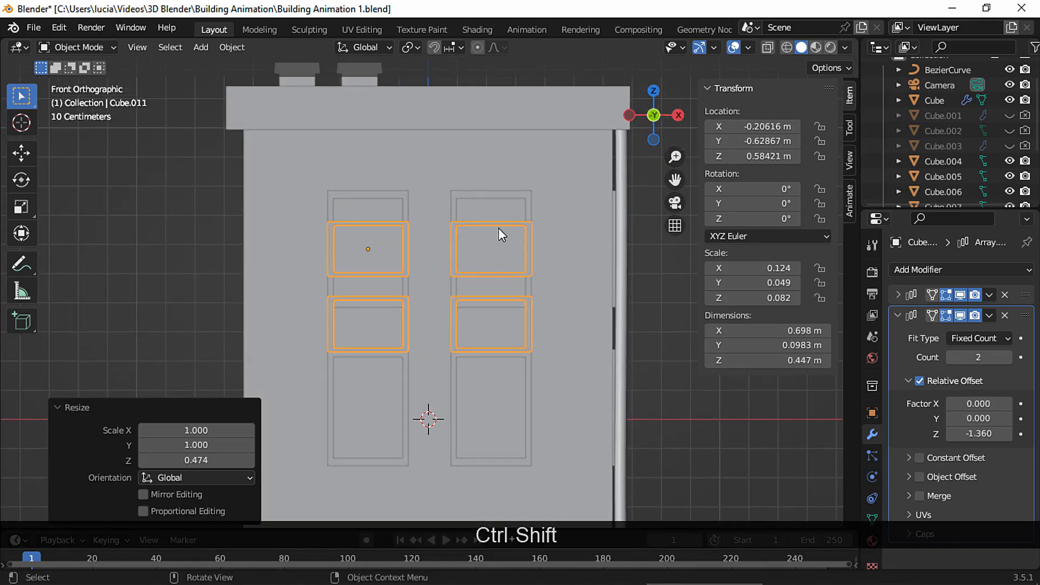
pyautogui.press('s')
pyautogui.press('x')
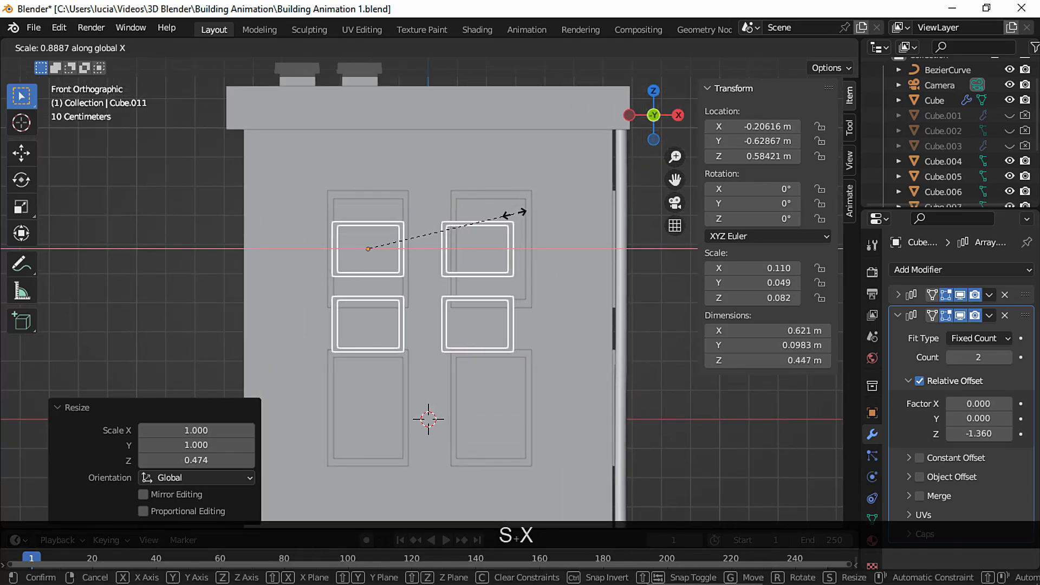
pyautogui.click(504, 217)
# - Move the half-height frames up along Z by about 0.073 m into the upper part of the window
pyautogui.press('g')
pyautogui.press('z')
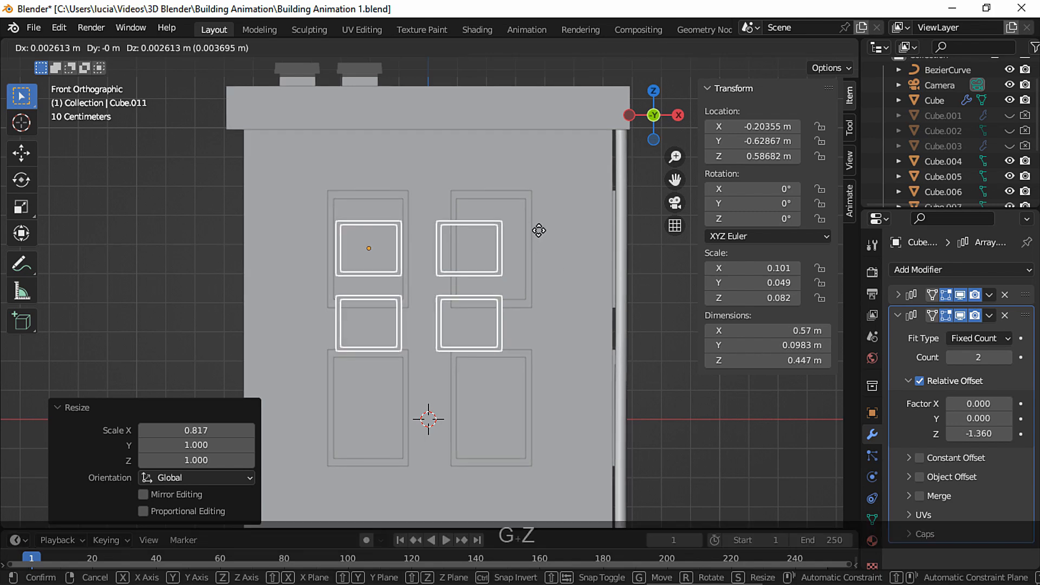
pyautogui.click(544, 217)
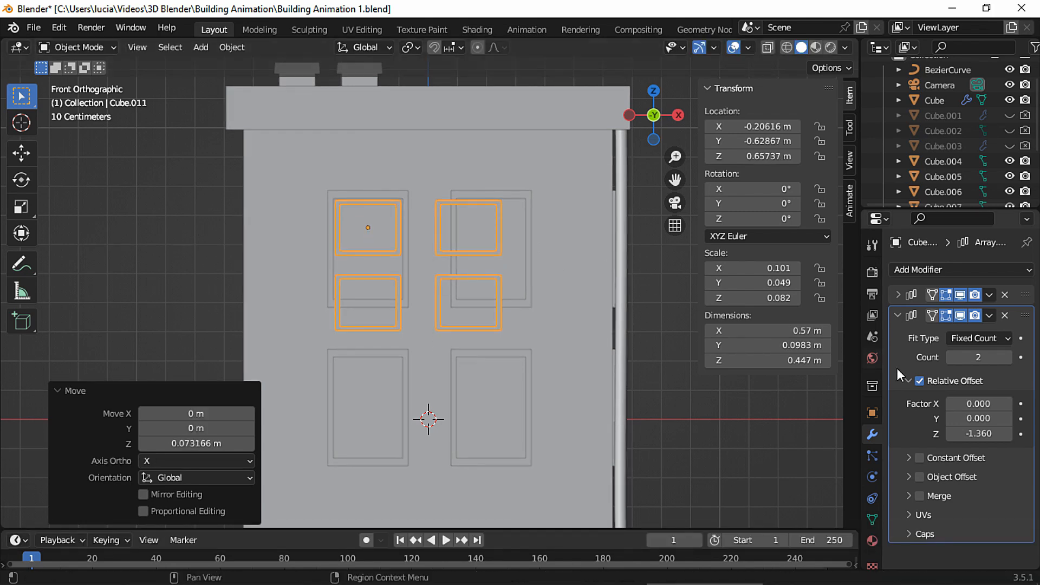
# - Set the half-height frames' vertical array Z factor to about -2.86 and their horizontal array X factor to 1.870
pyautogui.keyDown('shift'); pyautogui.moveTo(965, 434); pyautogui.dragTo(972, 434); pyautogui.keyUp('shift')
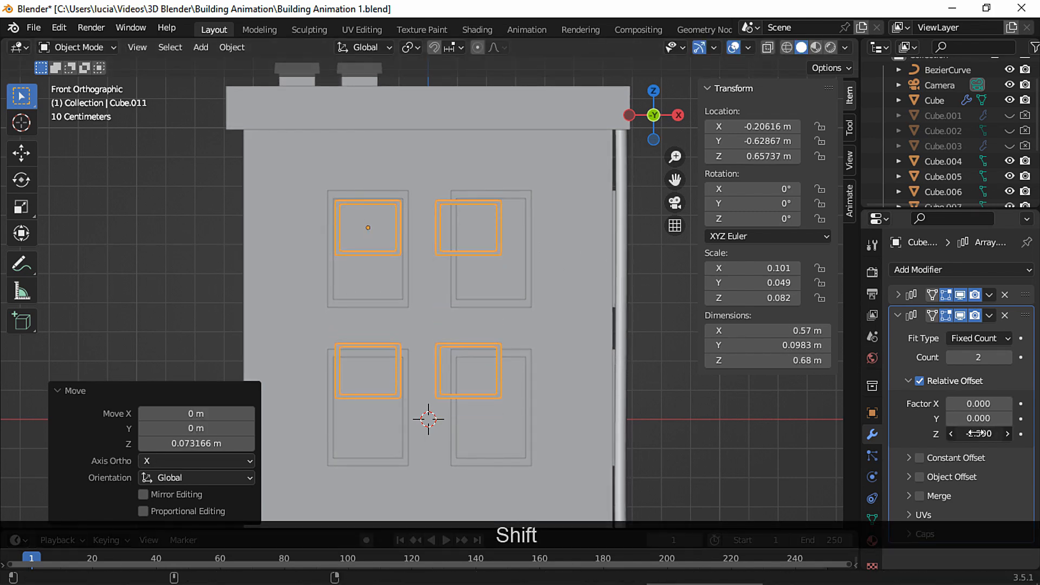
pyautogui.click(898, 315)
pyautogui.click(898, 294)
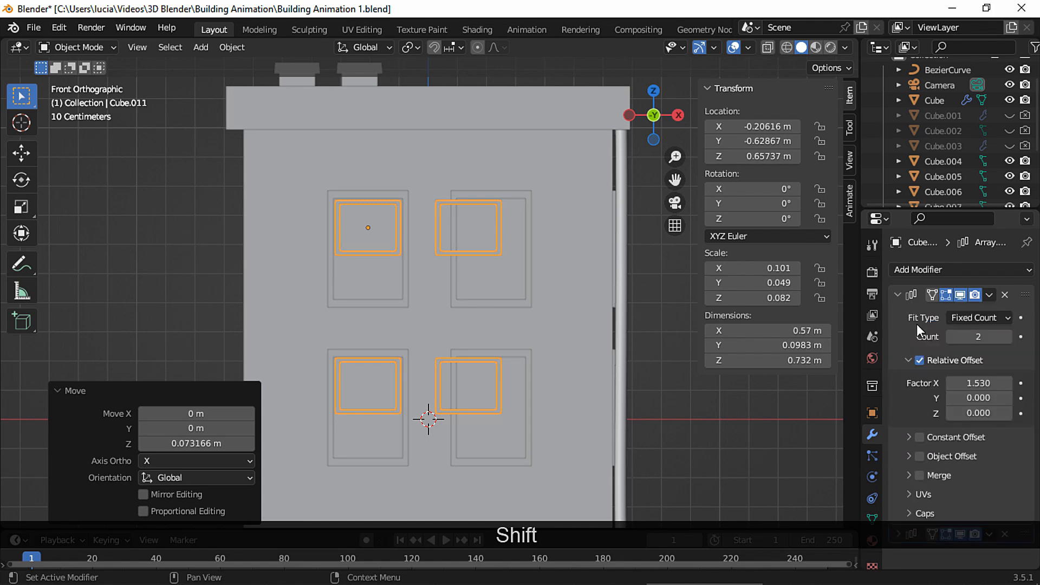
pyautogui.keyDown('shift'); pyautogui.moveTo(975, 380); pyautogui.dragTo(968, 383); pyautogui.keyUp('shift')
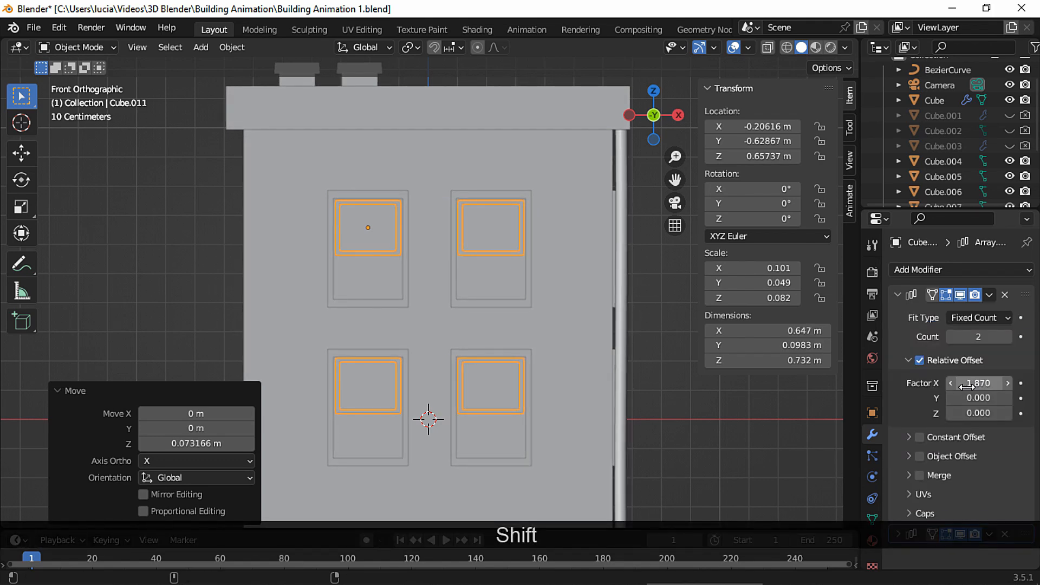
# - Scale the half-height frames along Y to a scale value of about 0.030, making them thinner
pyautogui.moveTo(749, 424); pyautogui.dragTo(453, 323, button='middle')
pyautogui.click(337, 320)
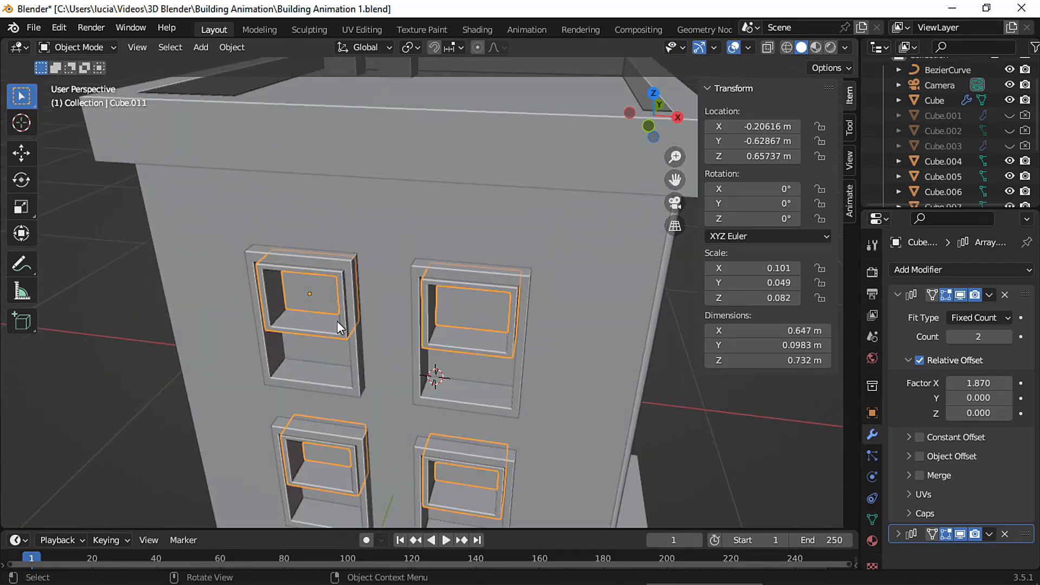
pyautogui.moveTo(337, 320); pyautogui.dragTo(333, 277, button='middle')
pyautogui.press('s')
pyautogui.press('y')
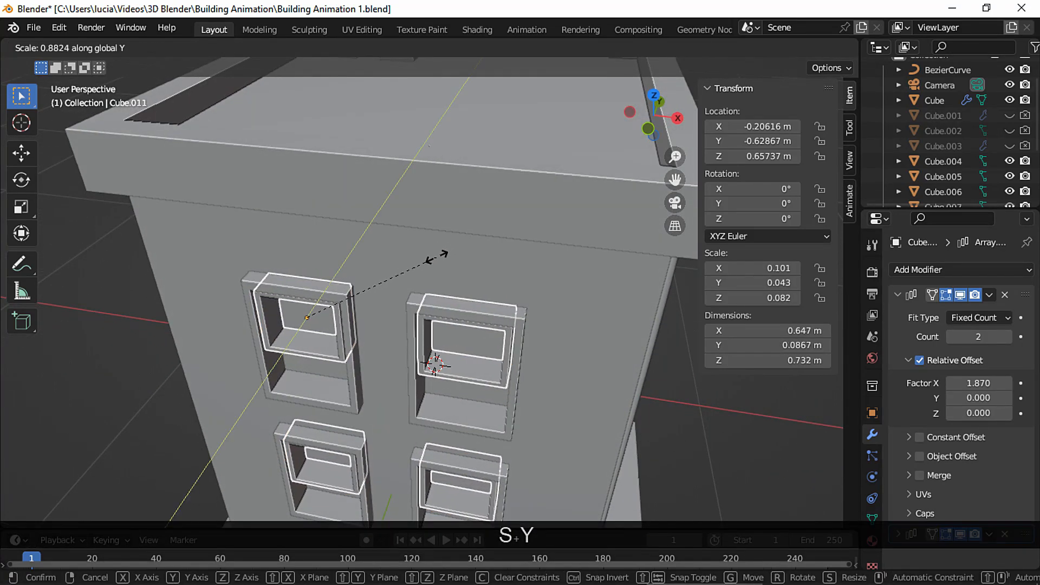
pyautogui.click(401, 284)
# - Snap the 3D cursor to the upper sash and add a plane inside its mesh, rotated 90° about X
pyautogui.moveTo(401, 284); pyautogui.dragTo(400, 236, button='middle')
pyautogui.hotkey('shift', 's')
pyautogui.click(410, 321)
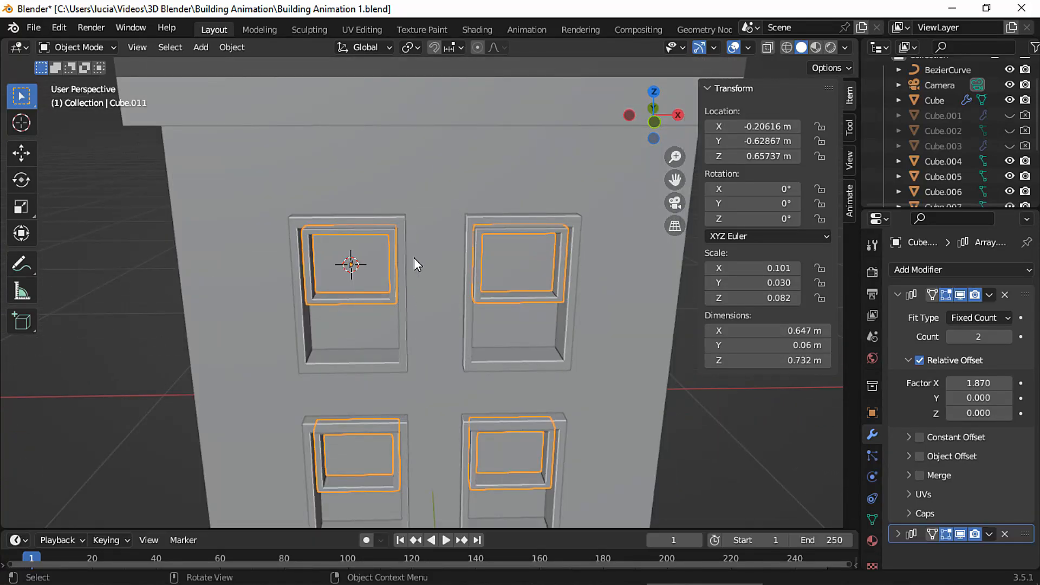
pyautogui.press('Tab')
pyautogui.hotkey('shift', 'a')
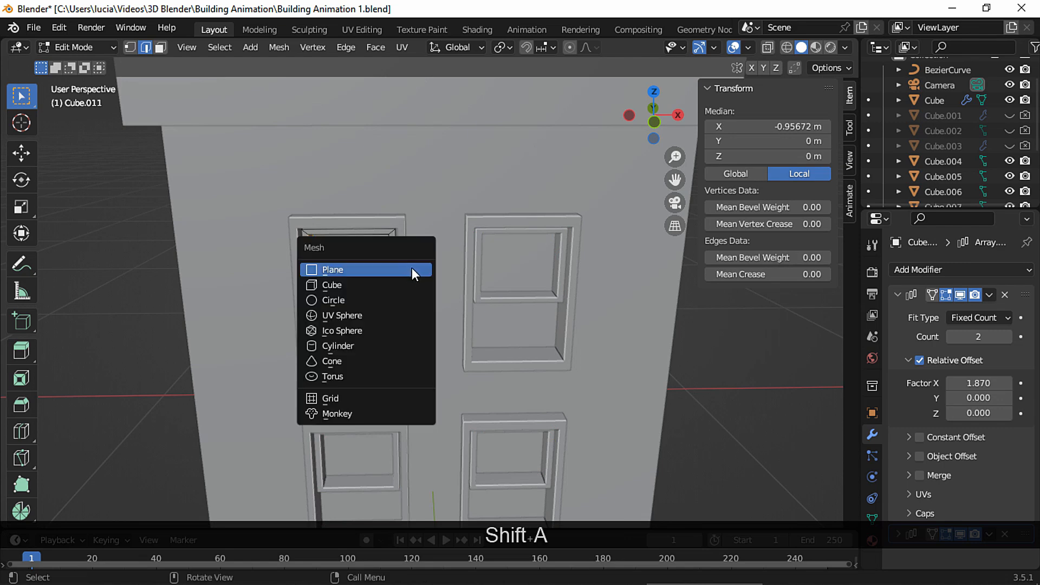
pyautogui.click(414, 270)
pyautogui.write('rx')
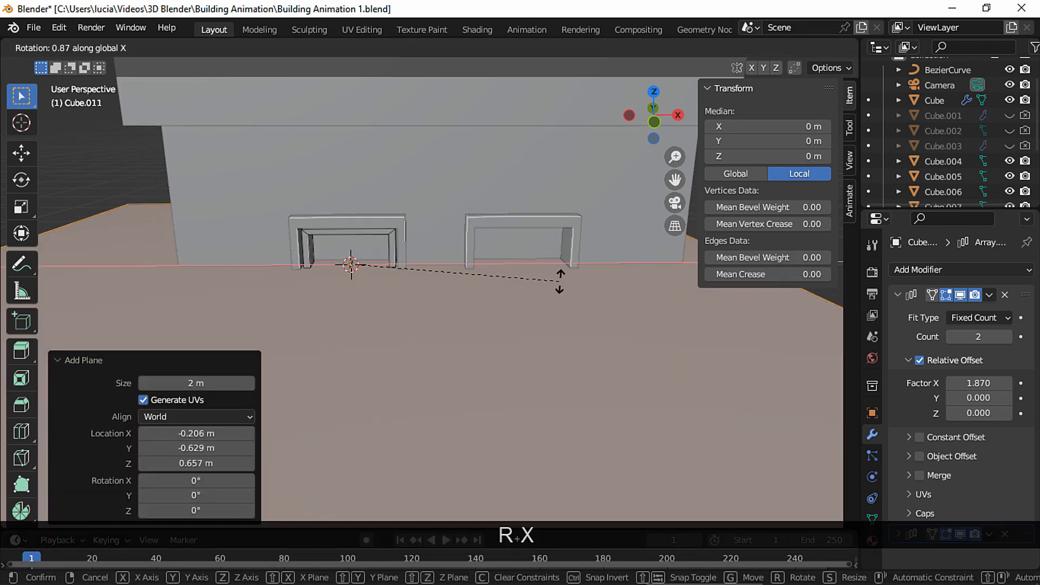
pyautogui.write('90')
pyautogui.press('Return')
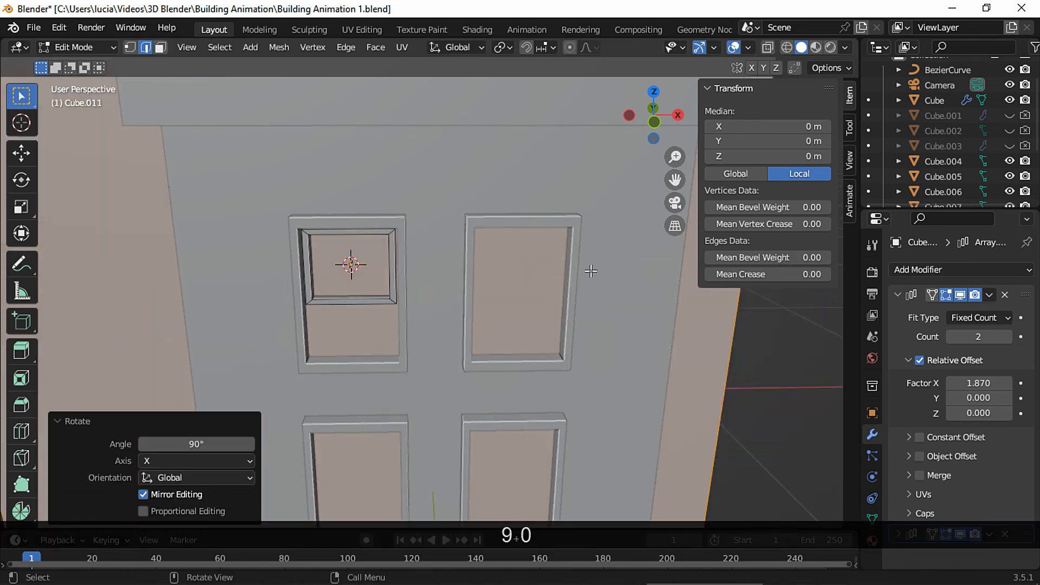
# - Scale the pane uniformly by about 0.104 and again by 0.957 to fit the sash frame
pyautogui.press('s')
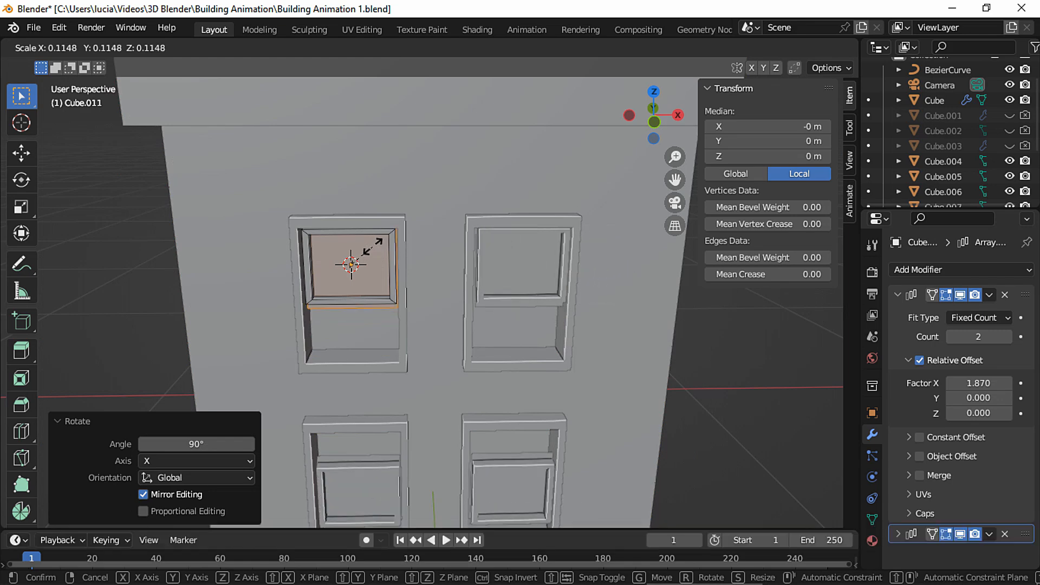
pyautogui.click(370, 248)
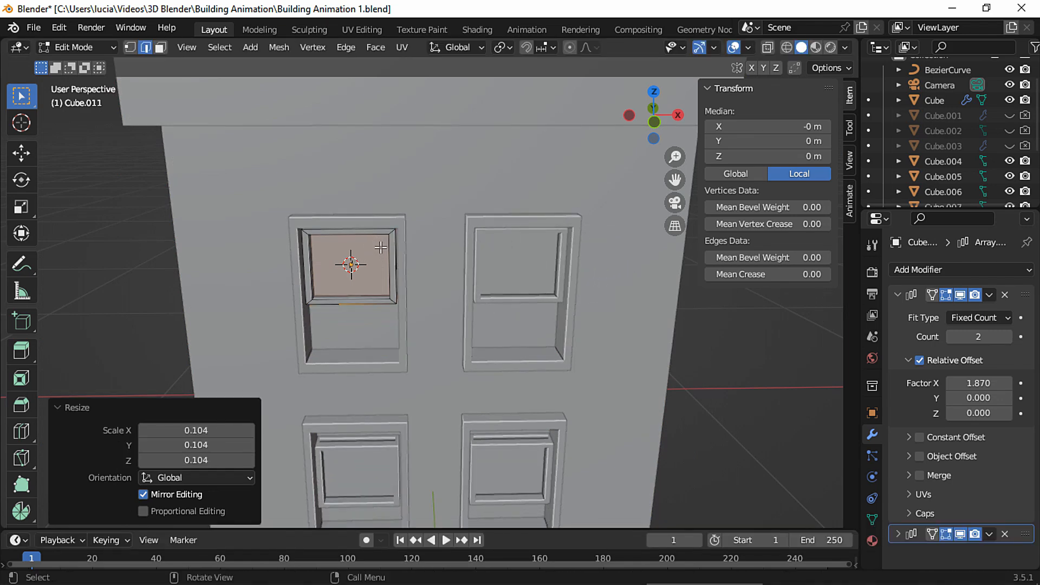
pyautogui.press('s')
pyautogui.click(450, 236)
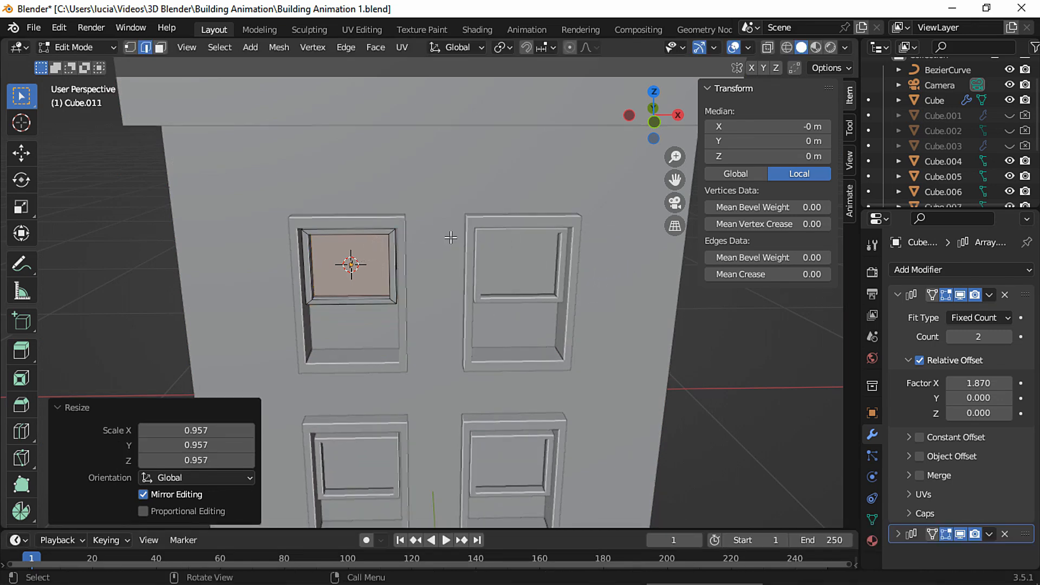
# - With X-ray on in front view, scale the pane along Z by about 0.876 to fit within the sash
pyautogui.click(768, 47)
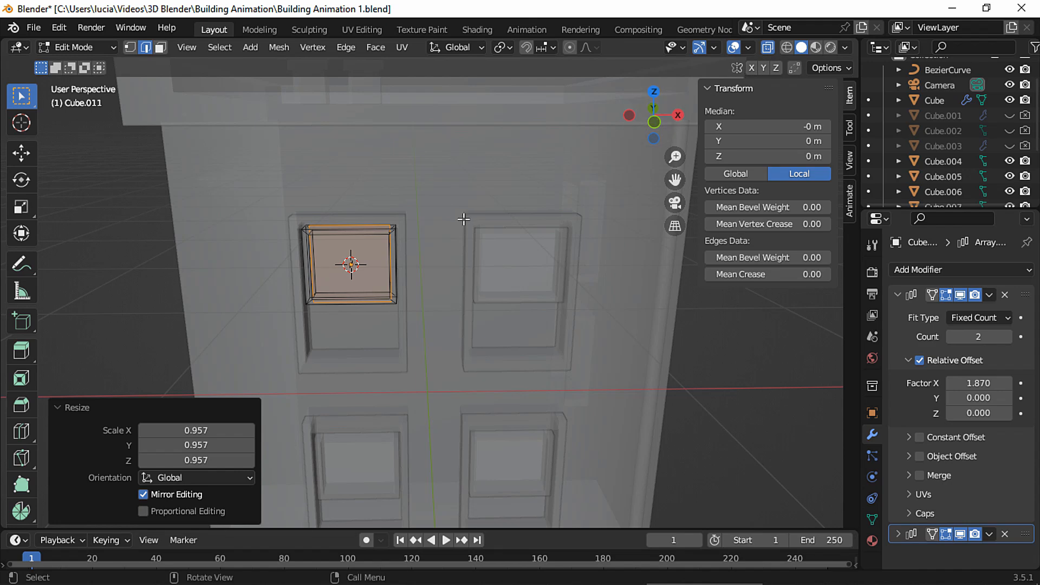
pyautogui.click(654, 121)
pyautogui.scroll(4, 499, 174)
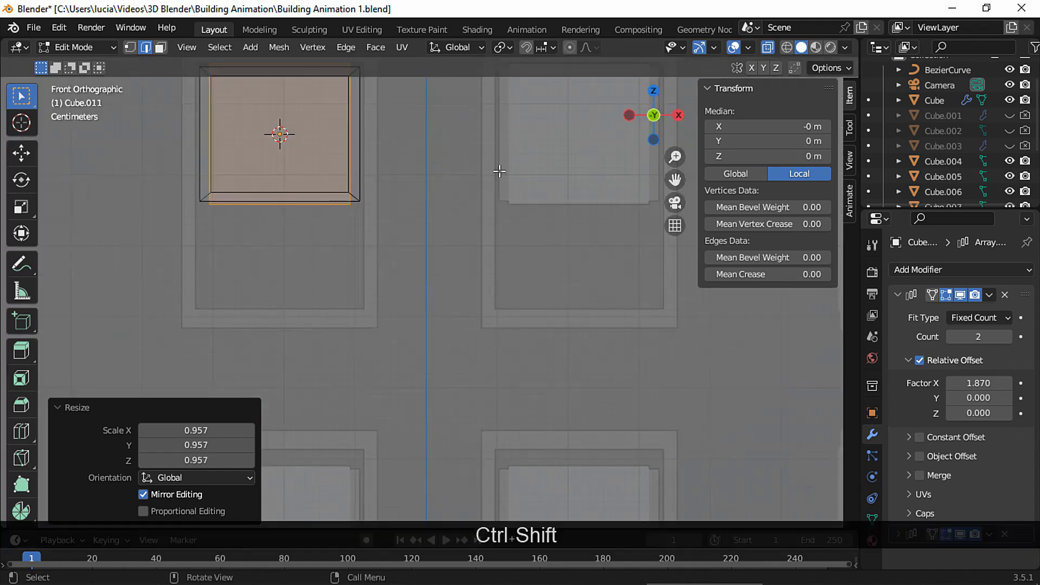
pyautogui.keyDown('shift'); pyautogui.moveTo(500, 173); pyautogui.dragTo(576, 362, button='middle'); pyautogui.keyUp('shift')
pyautogui.press('s')
pyautogui.press('z')
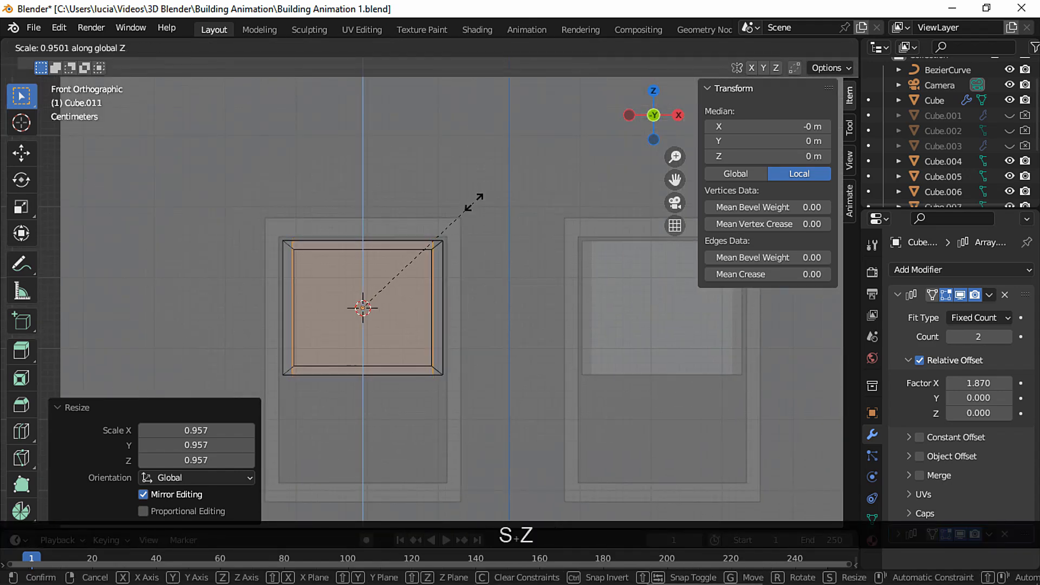
pyautogui.click(473, 216)
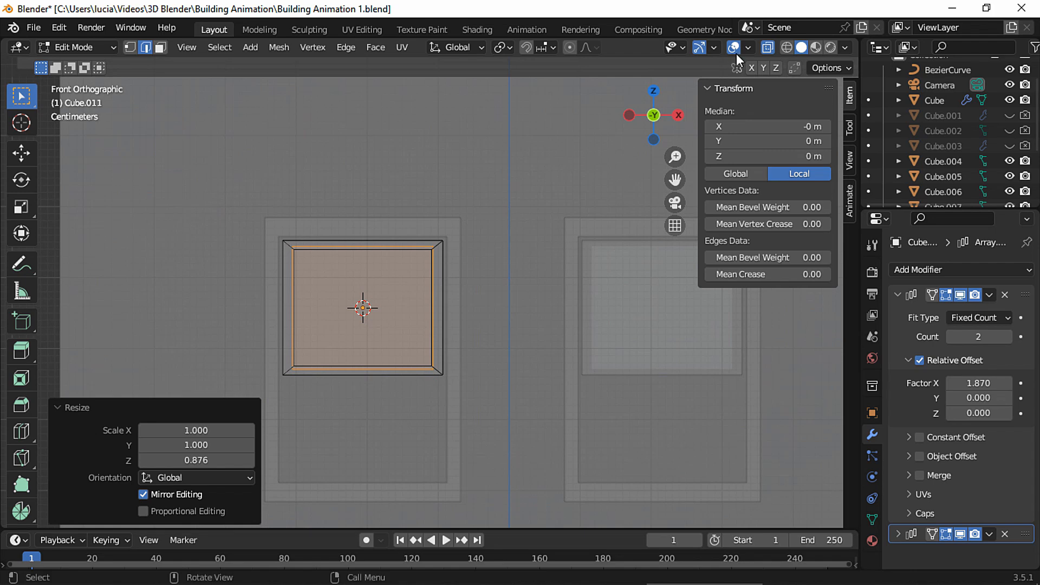
# - Turn off X-ray and set the viewport shading color to Random
pyautogui.click(769, 47)
pyautogui.click(846, 47)
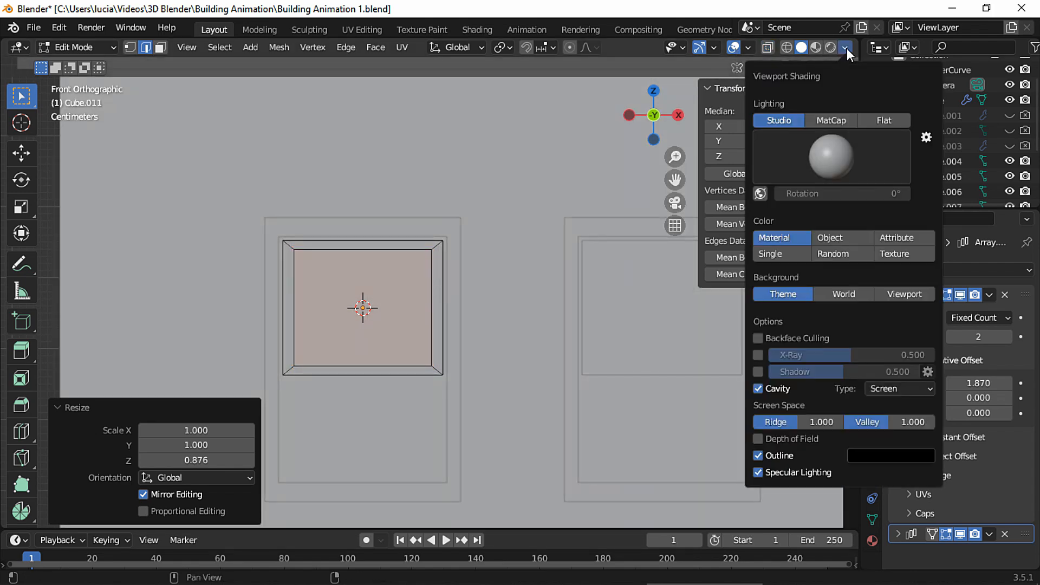
pyautogui.click(840, 252)
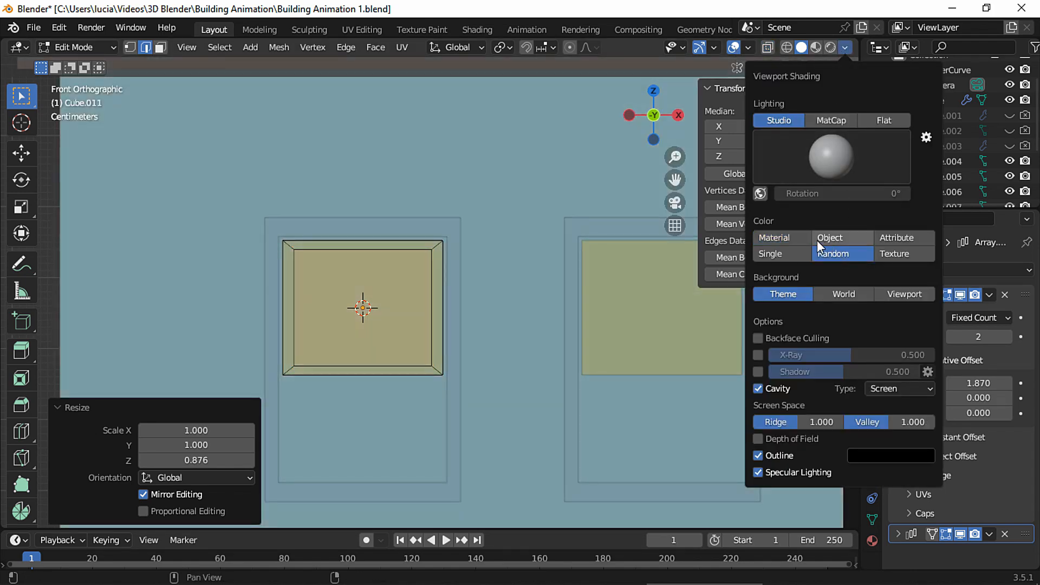
# - Leave mesh editing and move the upper sashes up along Z by about 0.005 m
pyautogui.moveTo(588, 221); pyautogui.dragTo(371, 172, button='middle')
pyautogui.press('Tab')
pyautogui.press('g')
pyautogui.press('z')
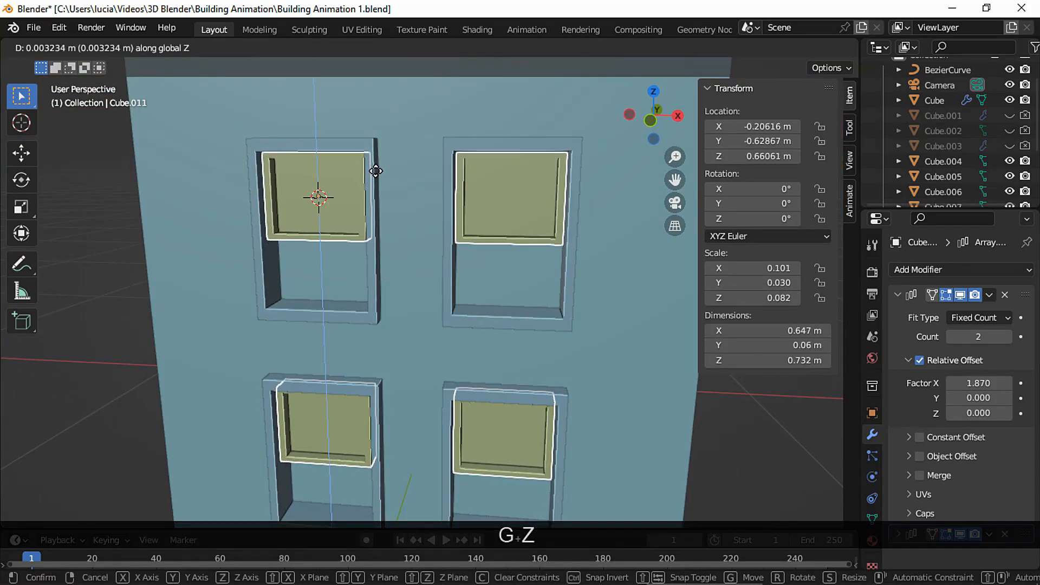
pyautogui.click(374, 172)
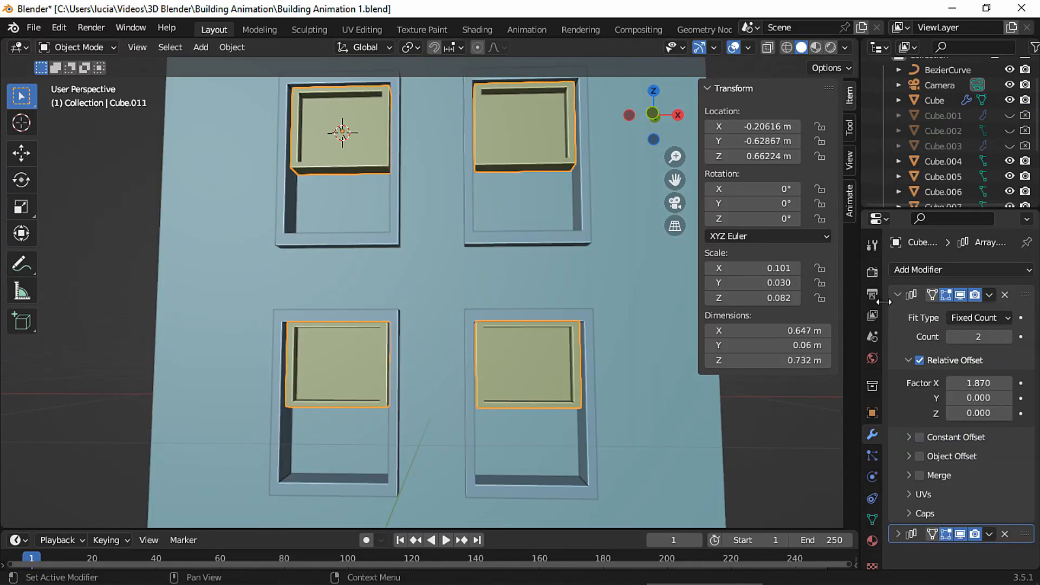
# - Set the Z factor of the upper sashes' vertical array to -2.880
pyautogui.click(897, 294)
pyautogui.click(897, 315)
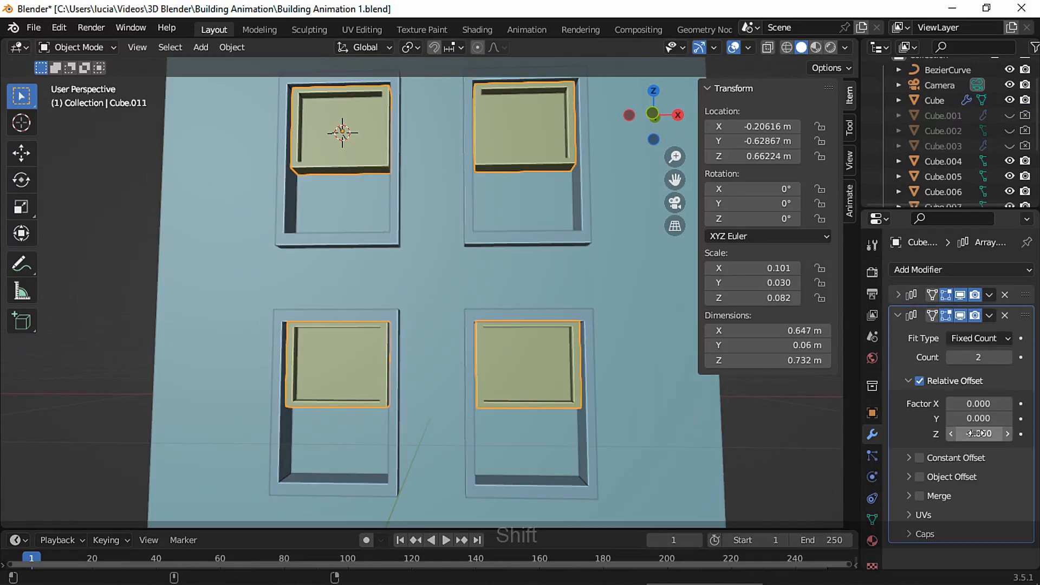
pyautogui.keyDown('shift'); pyautogui.moveTo(975, 433); pyautogui.dragTo(981, 432); pyautogui.keyUp('shift')
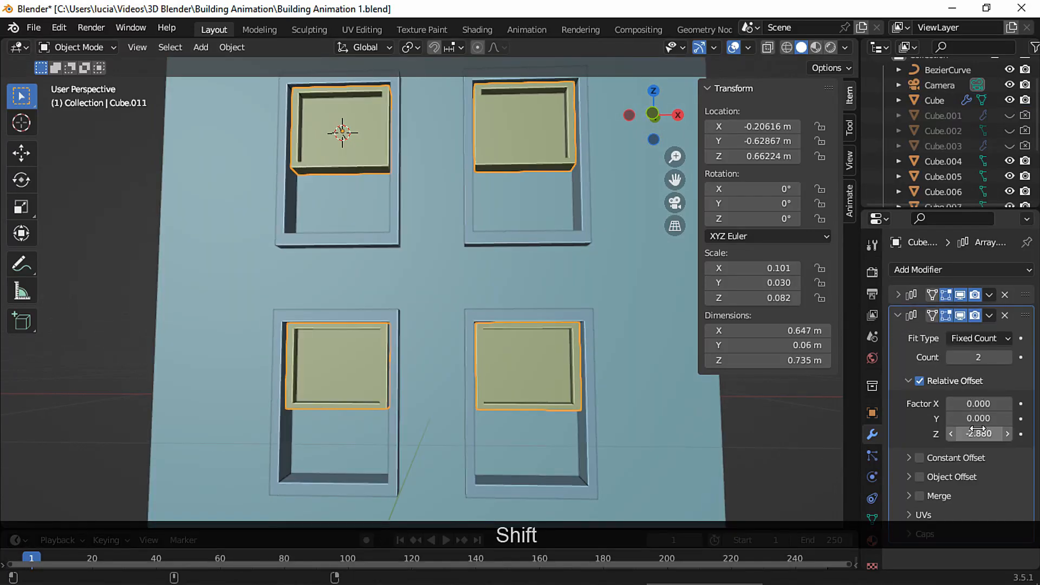
pyautogui.click(635, 388)
# - Duplicate the upper sashes and move the copy down along Z by about 0.188 m into the lower part of the windows
pyautogui.moveTo(635, 388); pyautogui.dragTo(553, 293, button='middle')
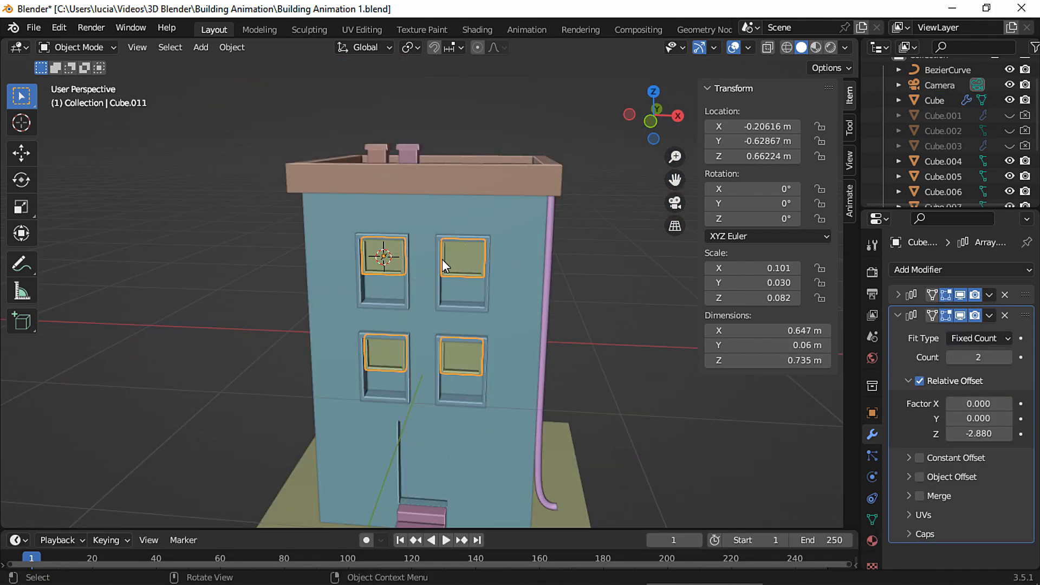
pyautogui.hotkey('shift', 'd')
pyautogui.press('Escape')
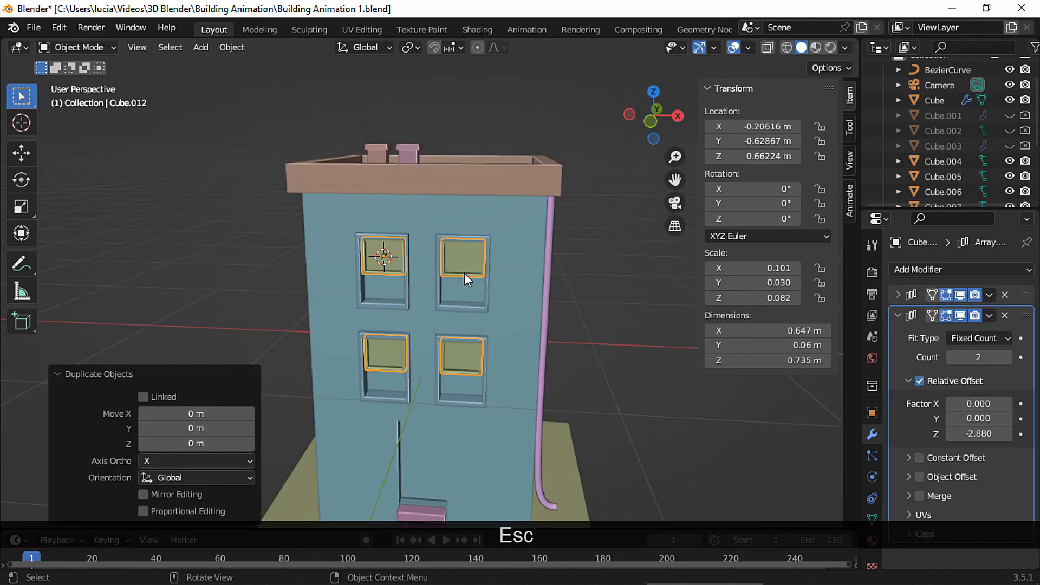
pyautogui.press('g')
pyautogui.press('z')
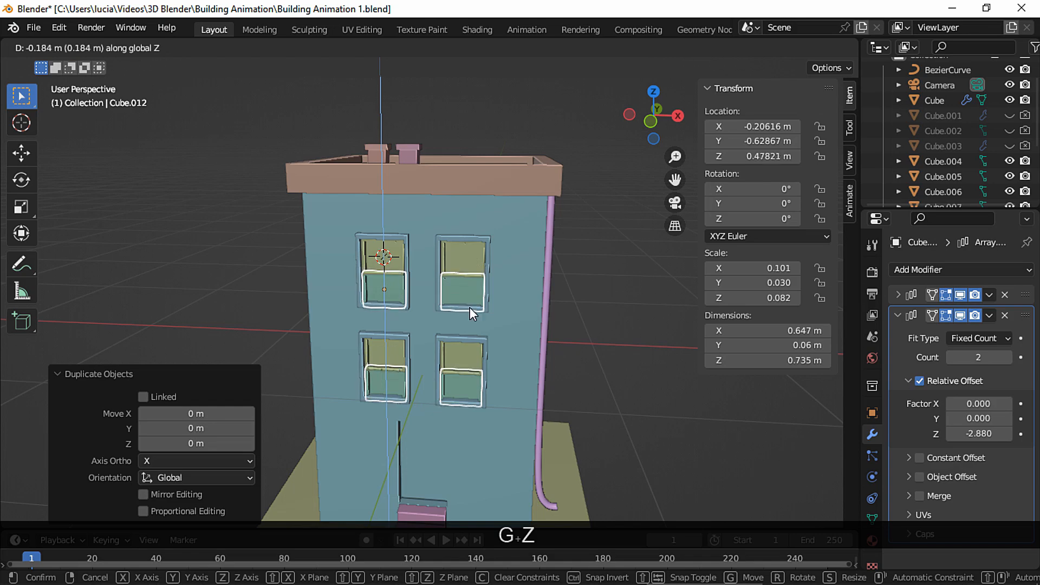
pyautogui.click(470, 307)
pyautogui.keyDown('ctrl'); pyautogui.moveTo(476, 286); pyautogui.dragTo(467, 256, button='middle'); pyautogui.keyUp('ctrl')
pyautogui.press('g')
pyautogui.press('z')
pyautogui.click(588, 236)
pyautogui.click(614, 248)
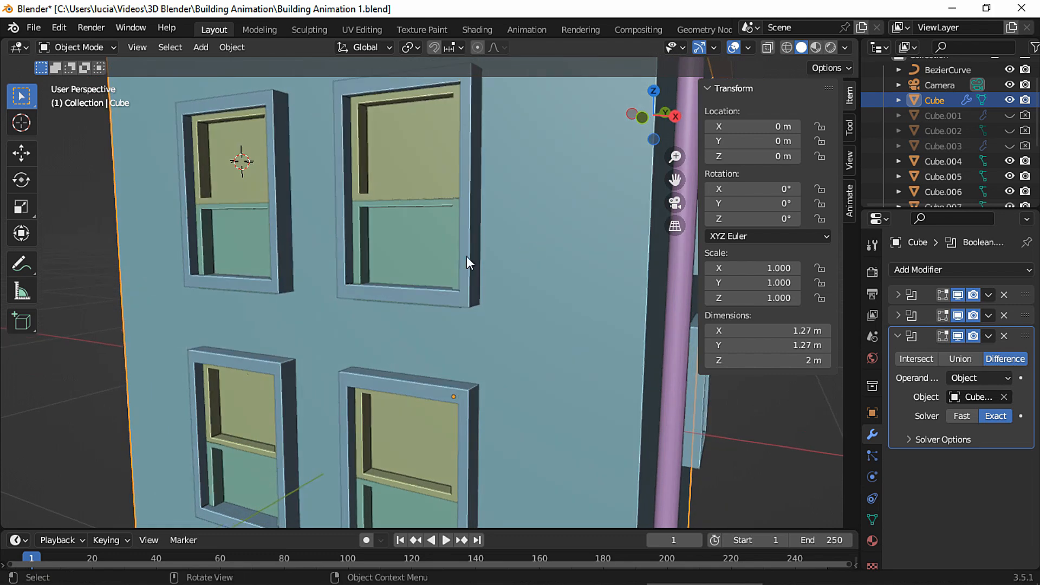
# - Move the lower sashes along Y by about 0.0197 m, setting them behind the upper sashes
pyautogui.click(433, 248)
pyautogui.press('g')
pyautogui.press('y')
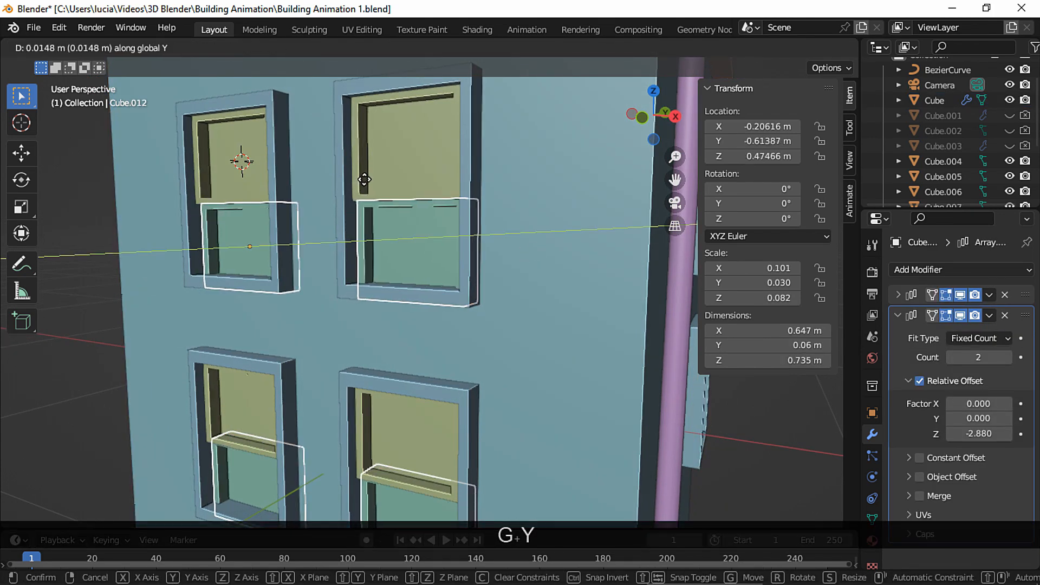
pyautogui.click(367, 184)
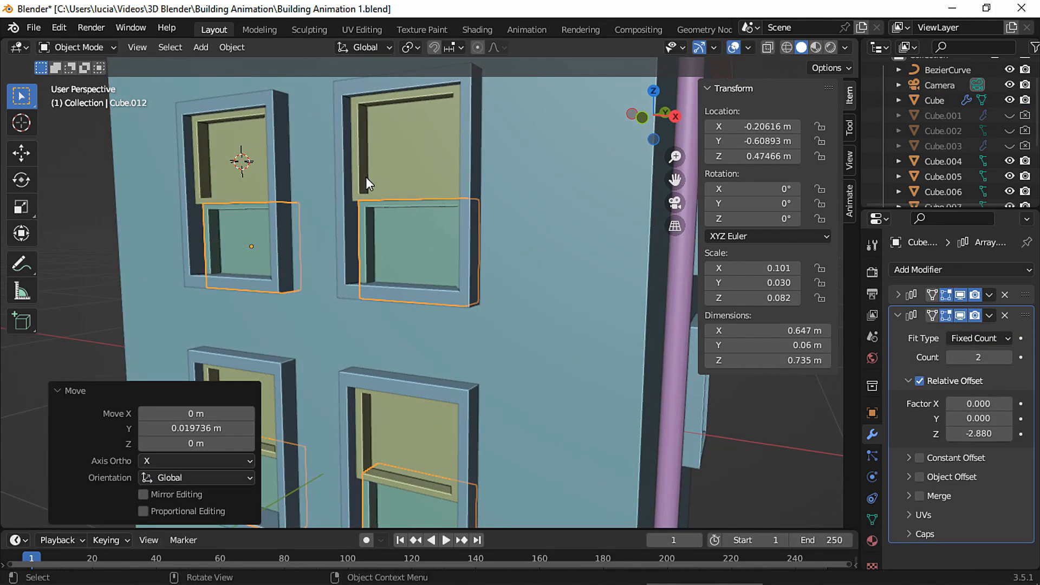
# - Select the upper and lower sashes together and move them about -0.0106 m along Y
pyautogui.keyDown('shift'); pyautogui.click(242, 162); pyautogui.keyUp('shift')
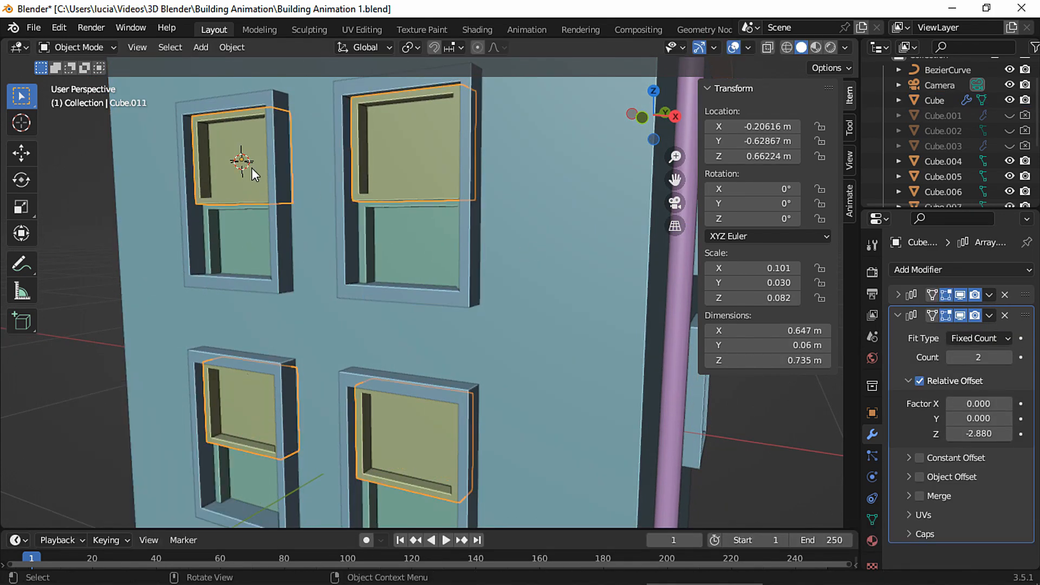
pyautogui.press('g')
pyautogui.press('y')
pyautogui.click(339, 176)
# - Scale both sets of sashes along Z by about 0.912 and move them up along Z by 0.0145 m
pyautogui.moveTo(339, 176); pyautogui.dragTo(414, 126, button='middle')
pyautogui.press('s')
pyautogui.press('z')
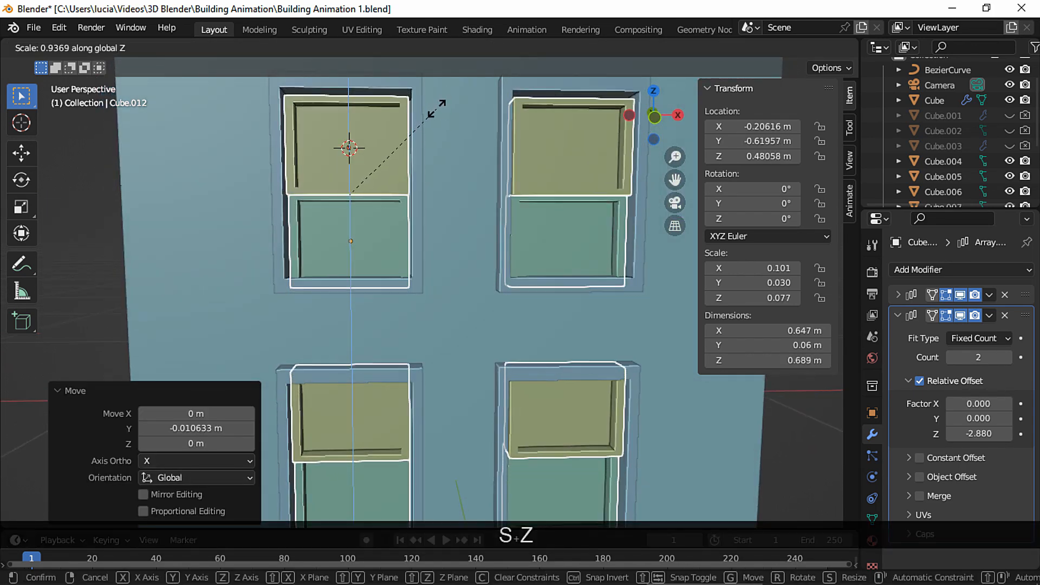
pyautogui.click(435, 112)
pyautogui.press('g')
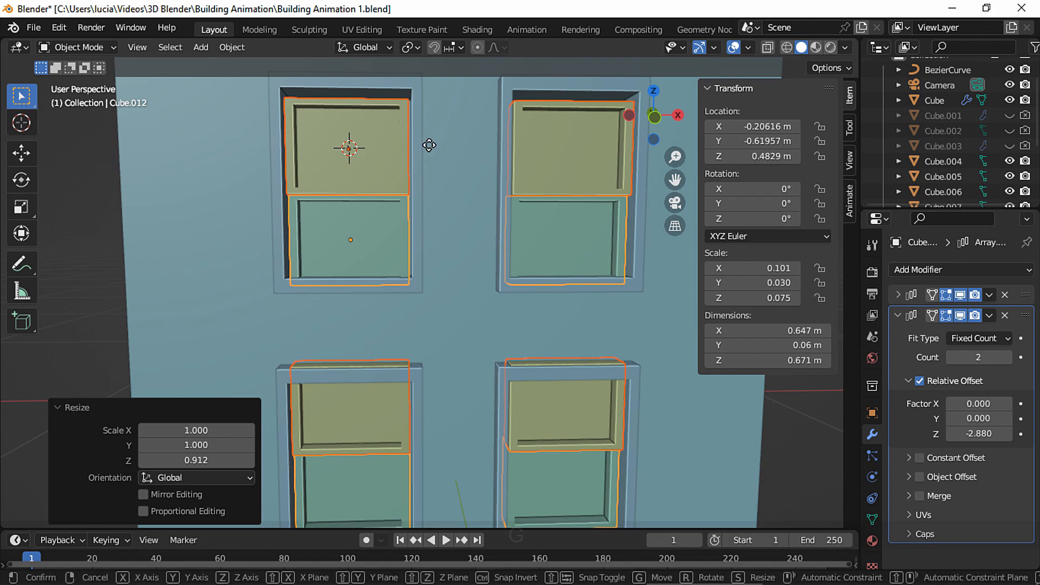
pyautogui.press('z')
pyautogui.click(433, 139)
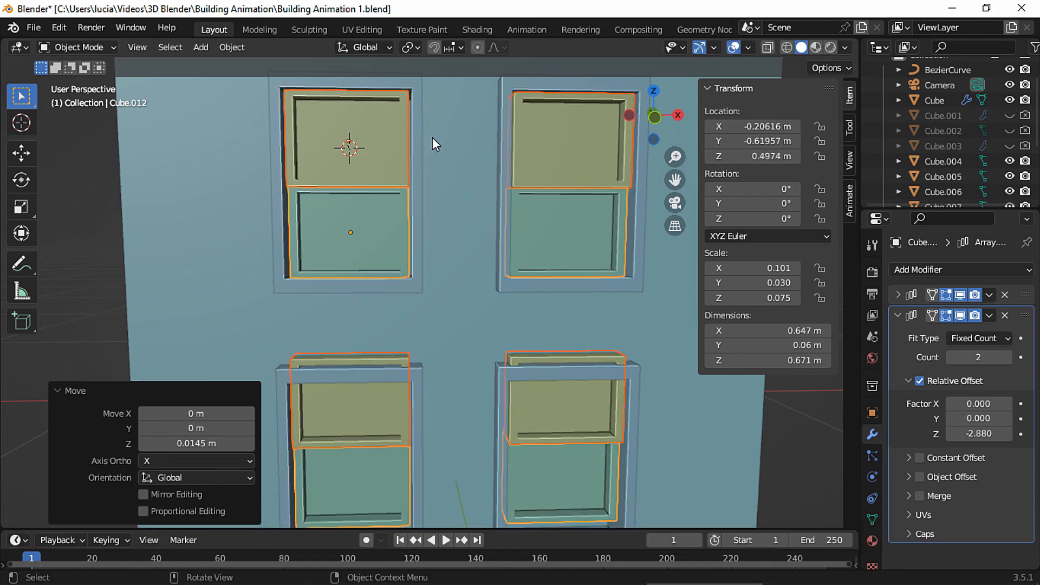
# - Scale both sets of sashes slightly wider along X, to an X scale value of about 0.103
pyautogui.press('s')
pyautogui.press('x')
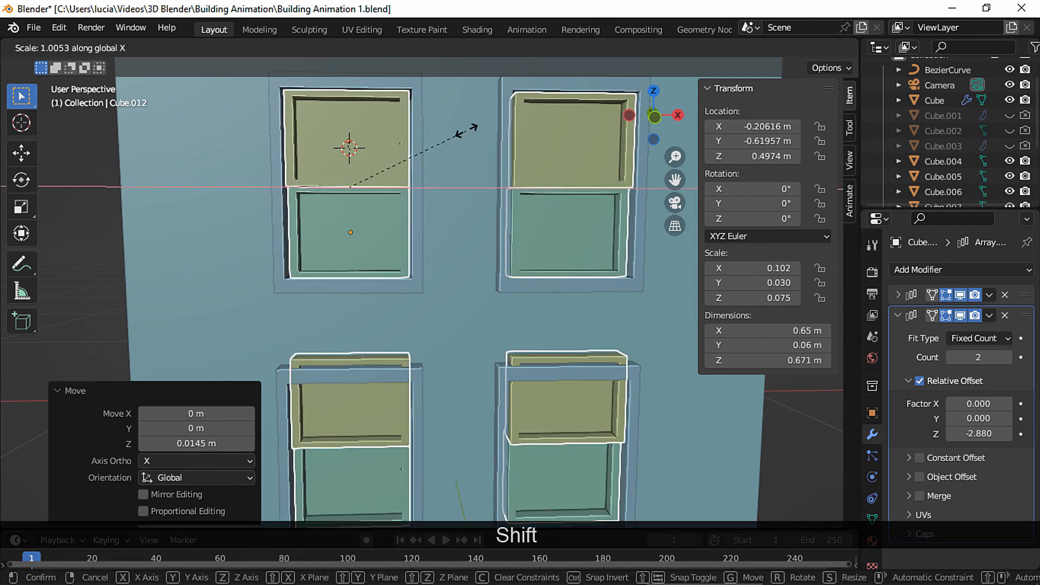
pyautogui.click(475, 125)
pyautogui.click(469, 142)
# - Set the Z relative offset of the upper sashes' vertical array to about -3.16 so they fit the lower window row
pyautogui.moveTo(382, 225); pyautogui.dragTo(325, 233, button='middle')
pyautogui.press('ctrl')
pyautogui.keyDown('ctrl'); pyautogui.moveTo(419, 287); pyautogui.dragTo(444, 258, button='middle'); pyautogui.keyUp('ctrl')
pyautogui.keyDown('shift'); pyautogui.moveTo(444, 259); pyautogui.dragTo(461, 208, button='middle'); pyautogui.keyUp('shift')
pyautogui.moveTo(452, 233); pyautogui.dragTo(472, 241, button='middle')
pyautogui.click(468, 302)
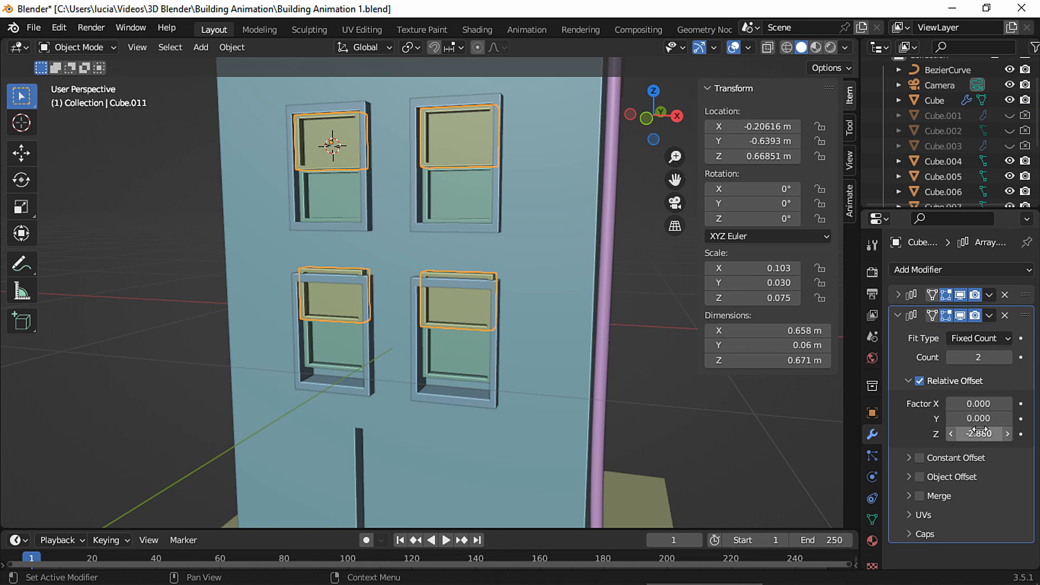
pyautogui.press('shift')
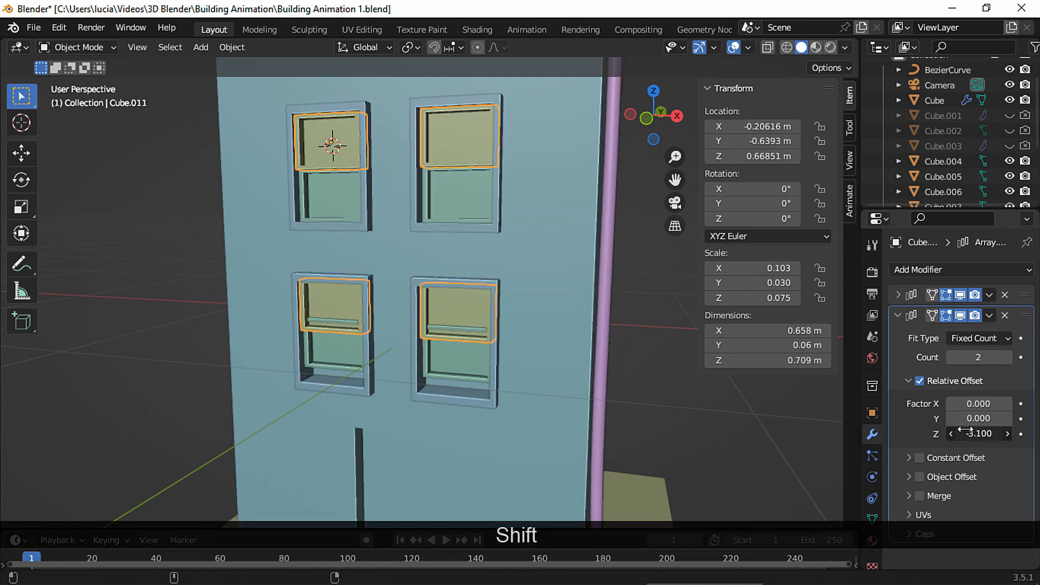
pyautogui.keyDown('shift'); pyautogui.moveTo(962, 431); pyautogui.dragTo(945, 432); pyautogui.keyUp('shift')
pyautogui.keyDown('ctrl'); pyautogui.moveTo(578, 360); pyautogui.dragTo(599, 263, button='middle'); pyautogui.keyUp('ctrl')
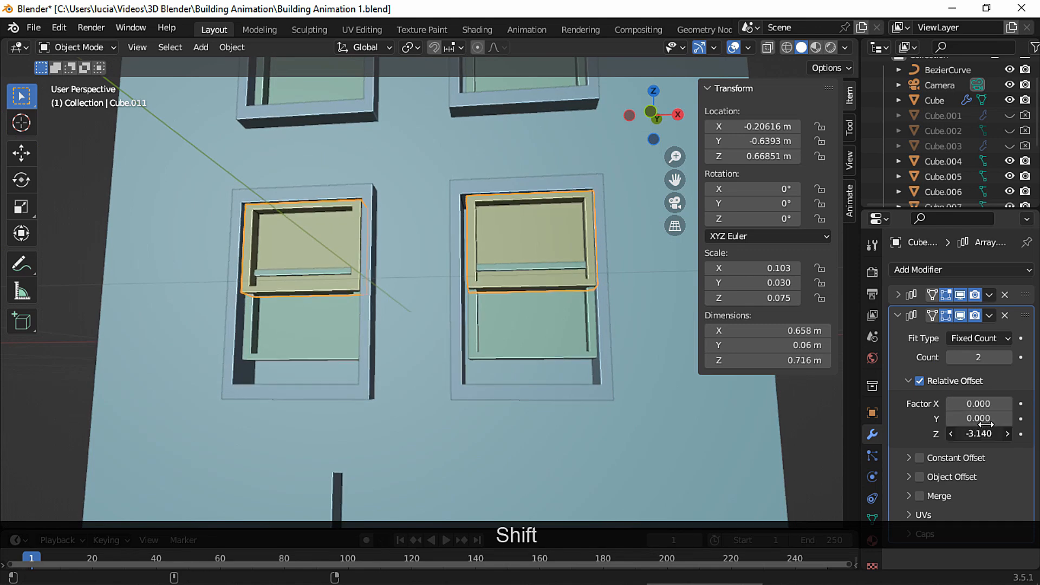
pyautogui.keyDown('shift'); pyautogui.moveTo(986, 424); pyautogui.dragTo(925, 405); pyautogui.keyUp('shift')
# - Set the lower sashes' array offsets to about -3.16 along Z in the vertical array and 1.85 along X in the horizontal one
pyautogui.click(563, 345)
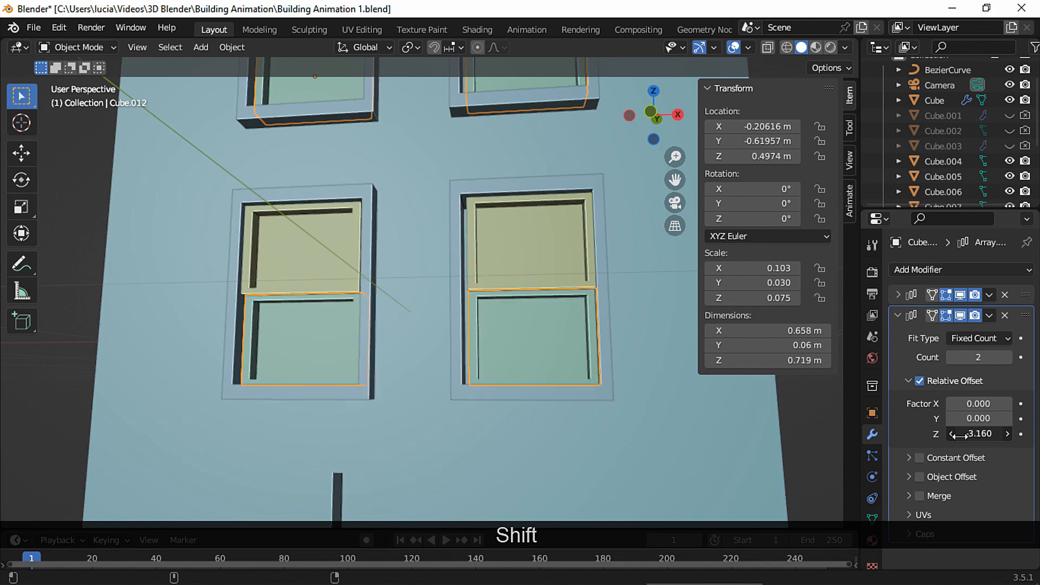
pyautogui.click(897, 313)
pyautogui.click(898, 297)
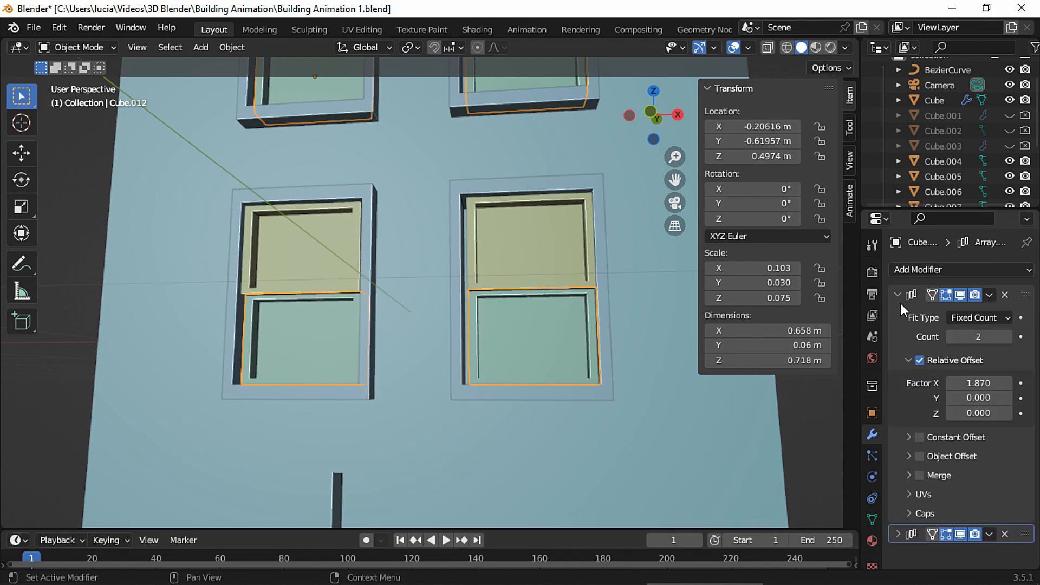
pyautogui.keyDown('shift'); pyautogui.moveTo(972, 381); pyautogui.dragTo(969, 382); pyautogui.keyUp('shift')
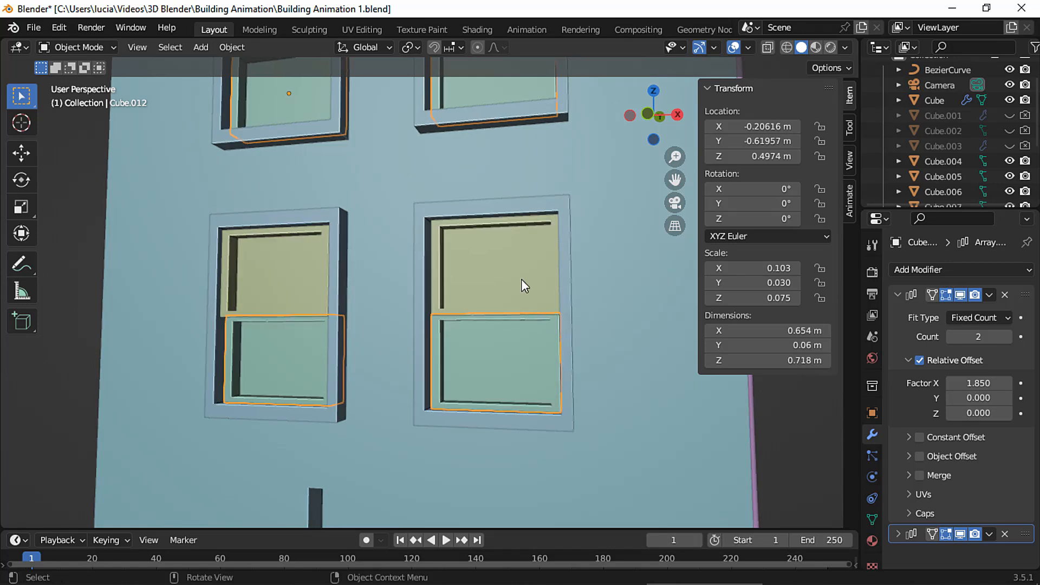
# - Set the X relative offset of the upper sashes' horizontal array to 1.85
pyautogui.click(515, 274)
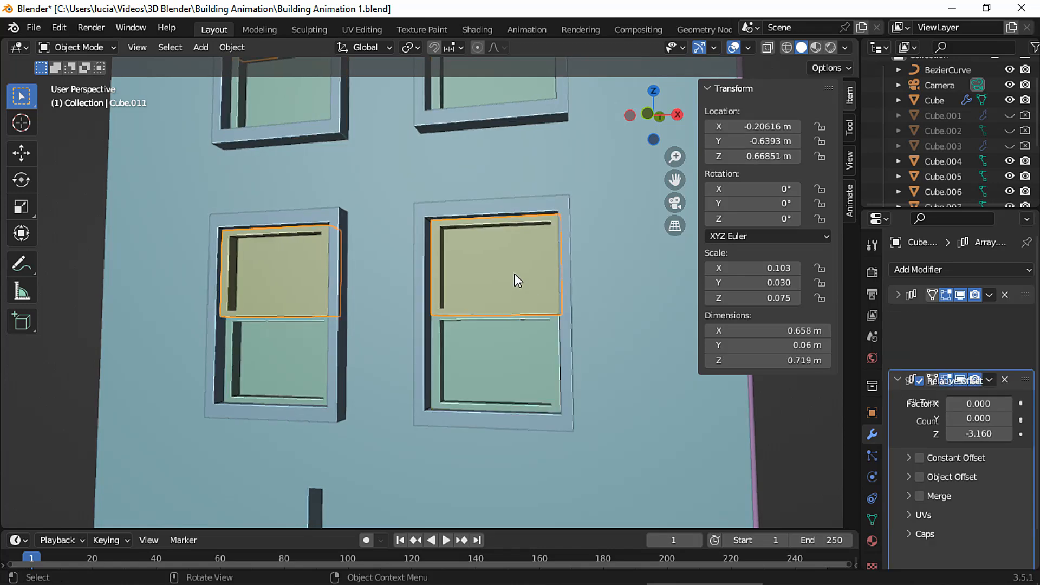
pyautogui.click(896, 294)
pyautogui.write('1.85')
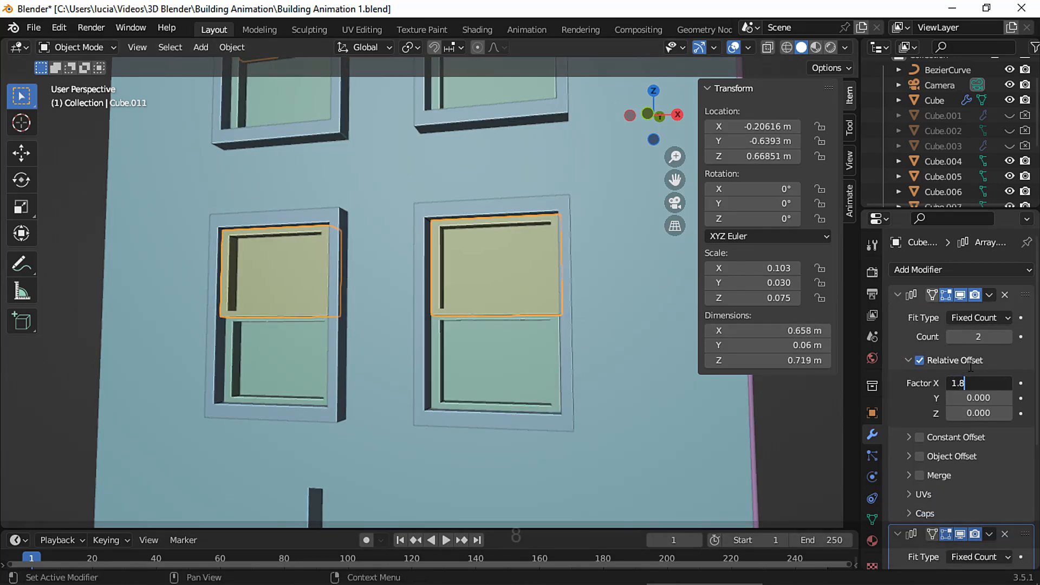
pyautogui.press('Return')
pyautogui.click(605, 389)
# - Select the side wall's window frames and snap the 3D cursor to their origin
pyautogui.moveTo(605, 389); pyautogui.dragTo(508, 330, button='middle')
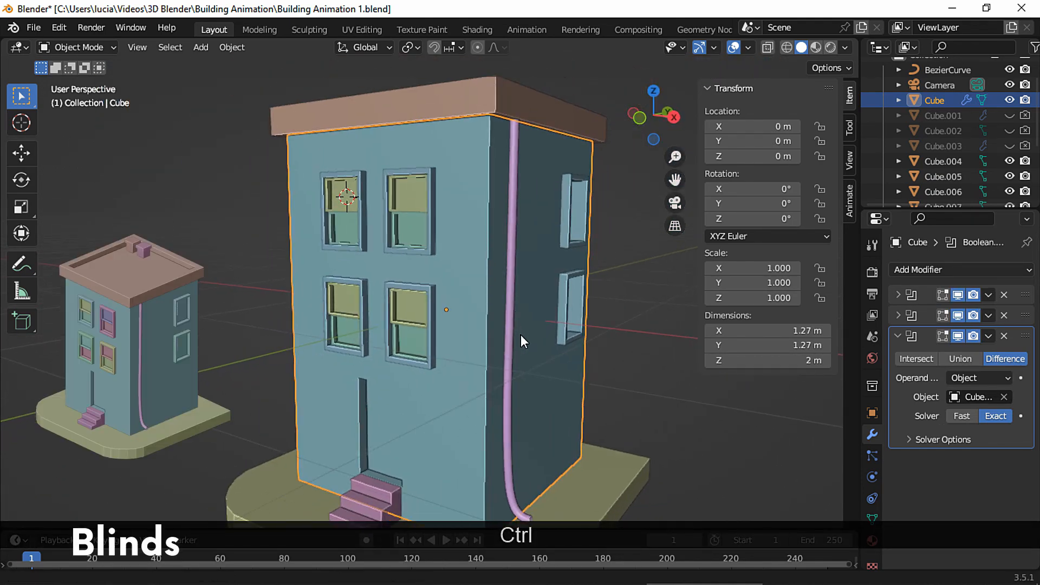
pyautogui.click(529, 201)
pyautogui.hotkey('shift', 's')
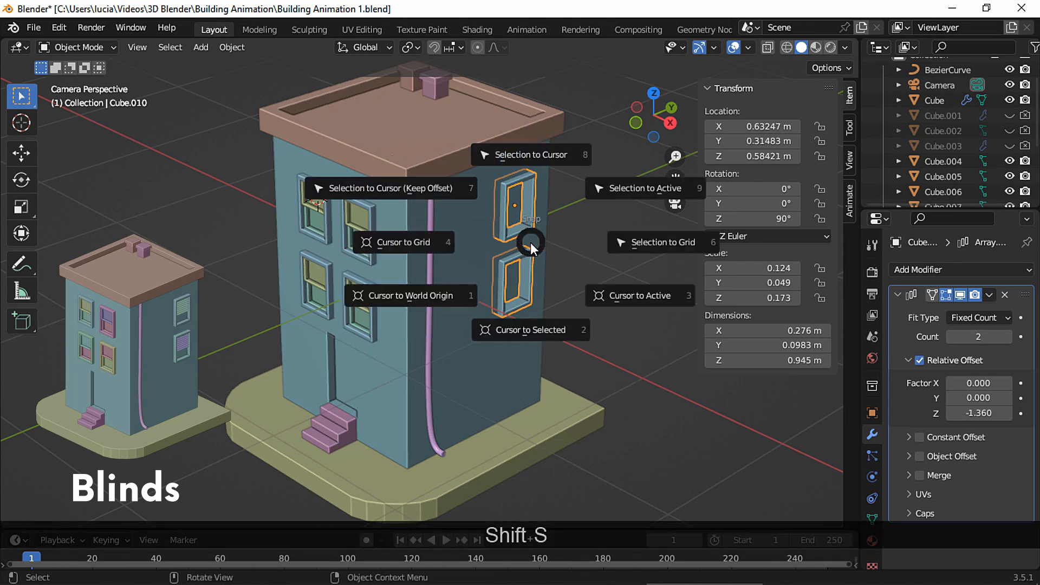
pyautogui.click(525, 290)
# - Add a plane at the 3D cursor within the side window frame's mesh and rotate it 90° about Y
pyautogui.press('Tab')
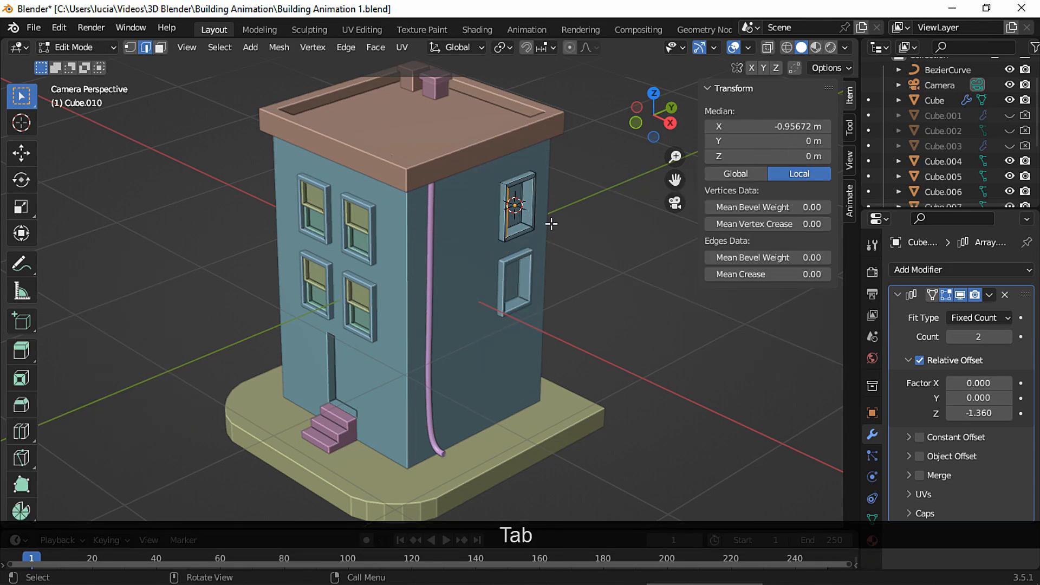
pyautogui.hotkey('shift', 'a')
pyautogui.click(541, 209)
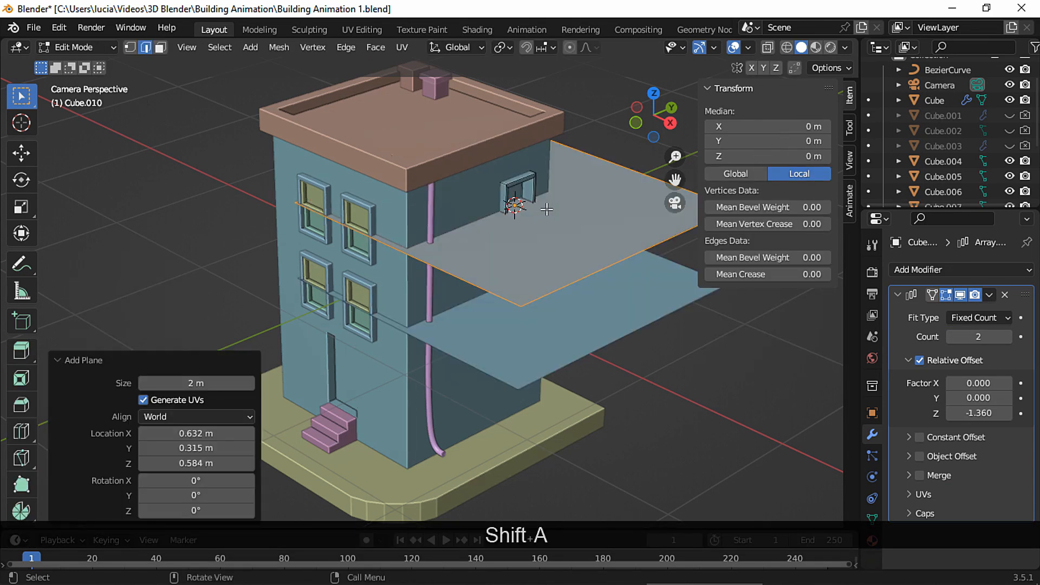
pyautogui.write('ry90')
pyautogui.click(592, 246)
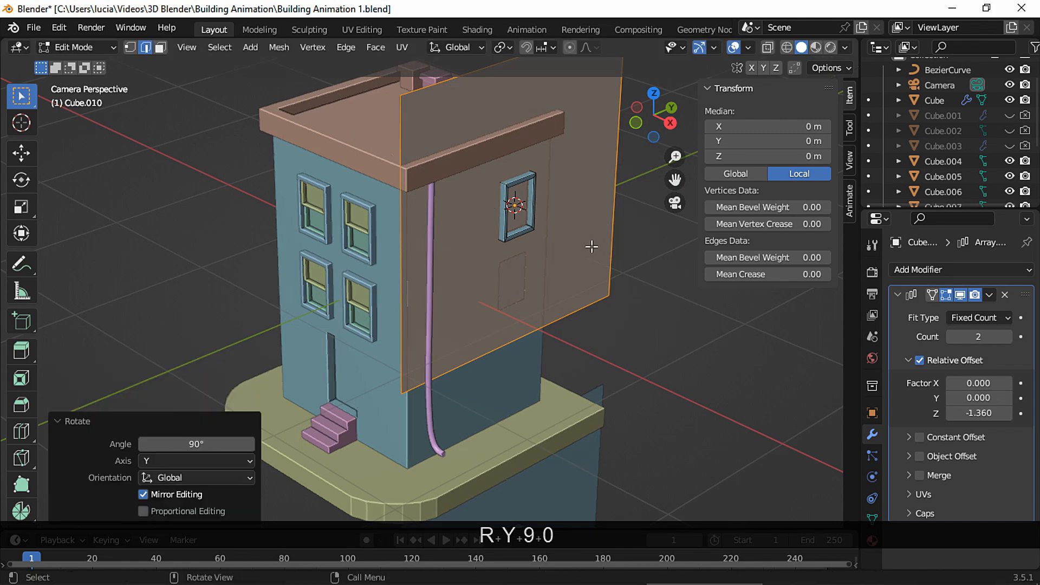
# - Scale the plane uniformly to 0.212, along Z by 0.872 and along Y by 0.613 to fit the side window frame
pyautogui.press('s')
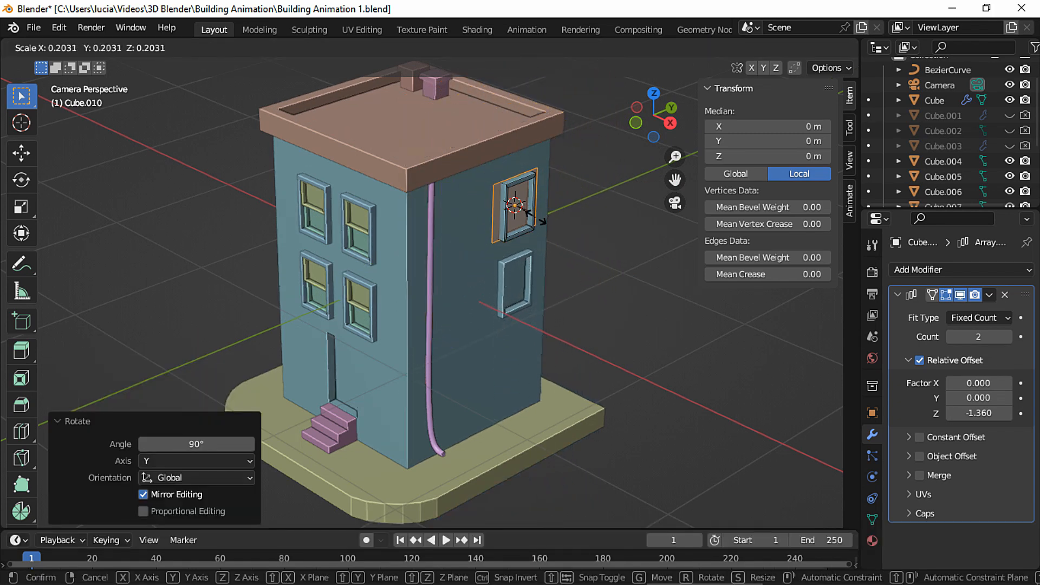
pyautogui.click(535, 216)
pyautogui.press('KP_3')
pyautogui.press('s')
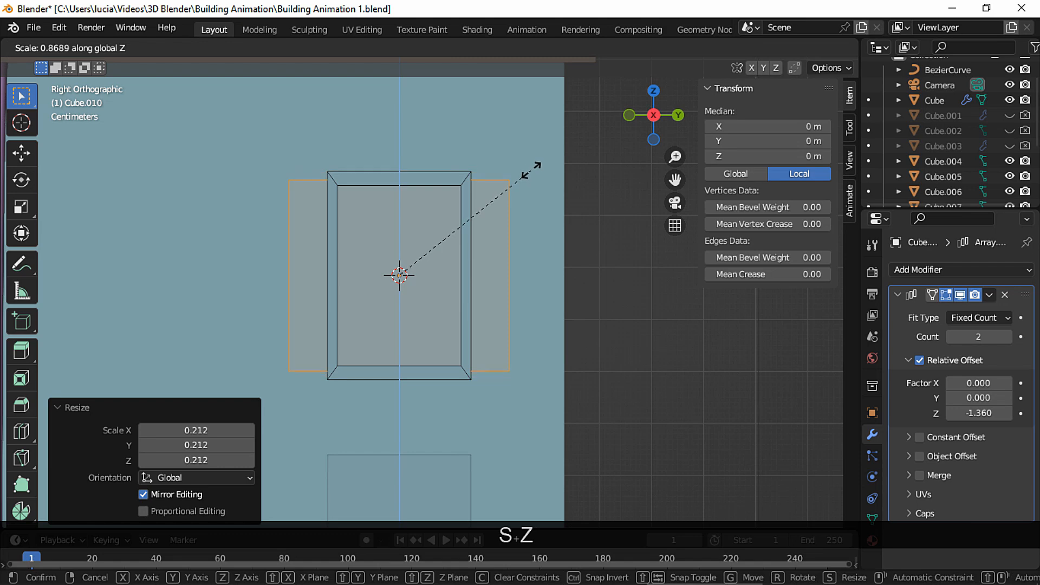
pyautogui.click(532, 169)
pyautogui.press('s')
pyautogui.press('y')
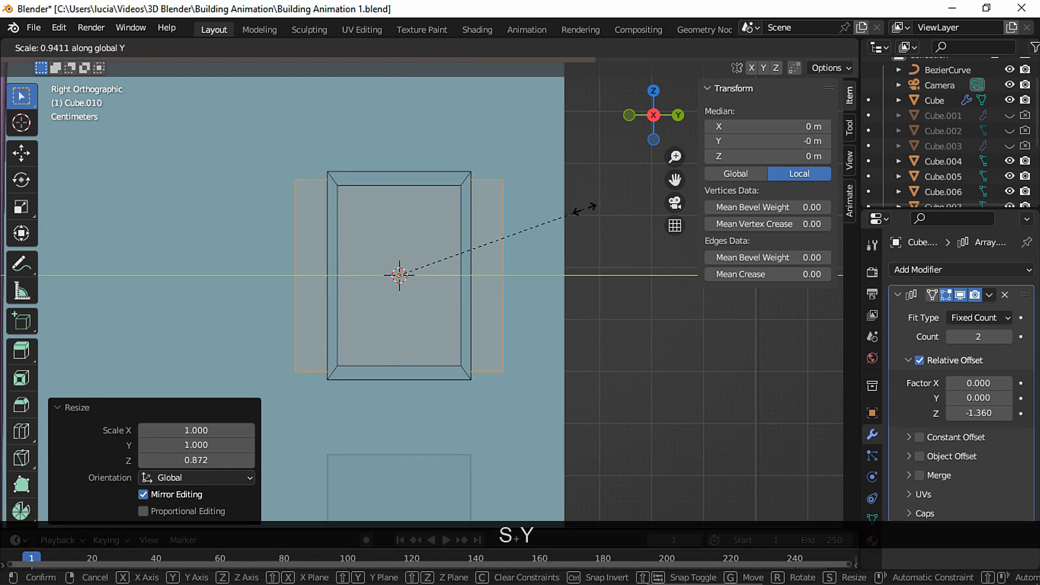
pyautogui.click(517, 226)
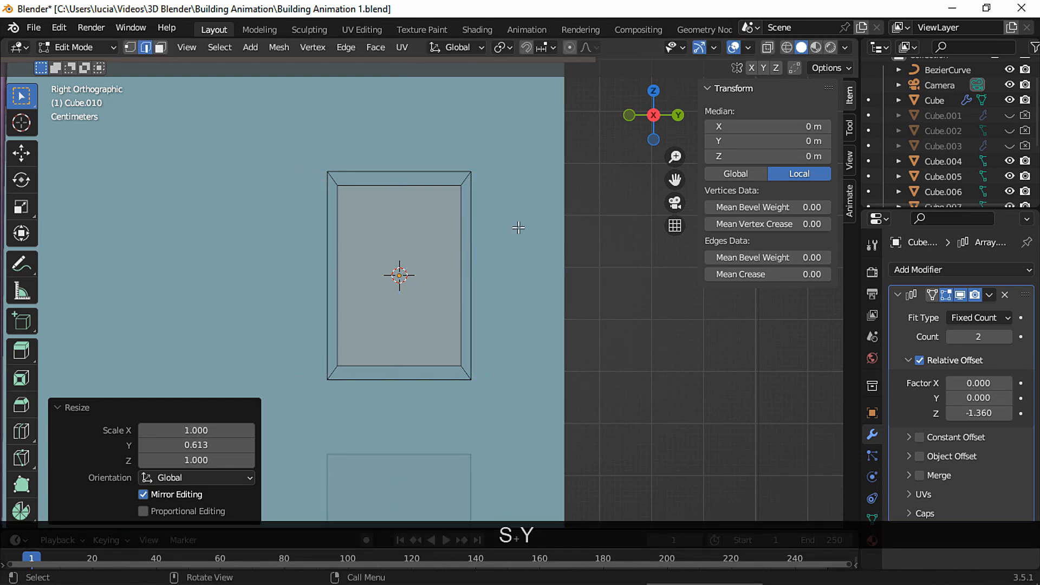
# - Leave mesh editing and duplicate the side window frame object in place
pyautogui.moveTo(491, 273); pyautogui.dragTo(401, 250, button='middle')
pyautogui.scroll(-5, 477, 316)
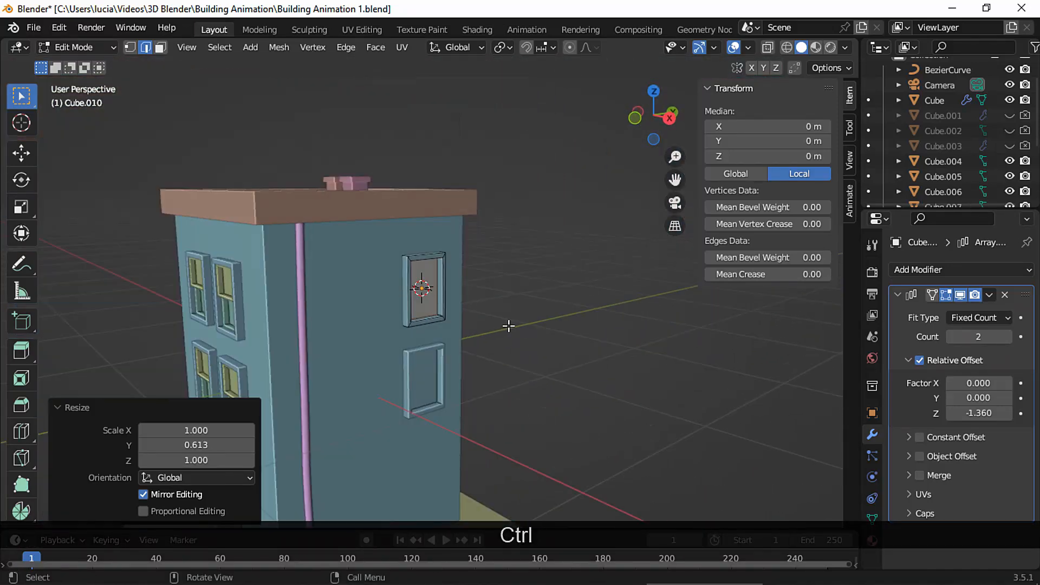
pyautogui.press('Tab')
pyautogui.moveTo(521, 320); pyautogui.dragTo(424, 287, button='middle')
pyautogui.click(424, 288)
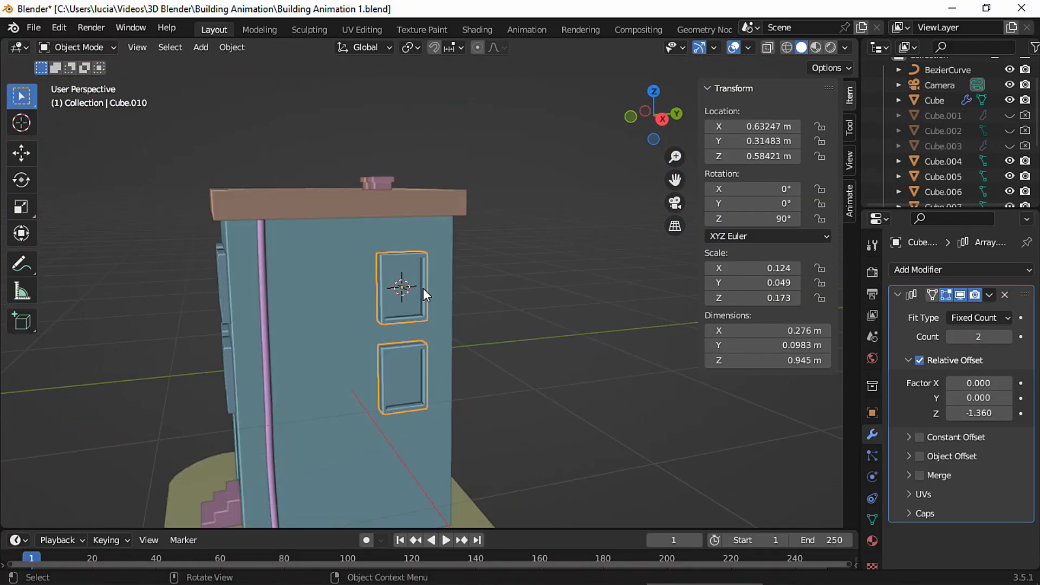
pyautogui.scroll(4, 433, 286)
pyautogui.hotkey('shift', 'd')
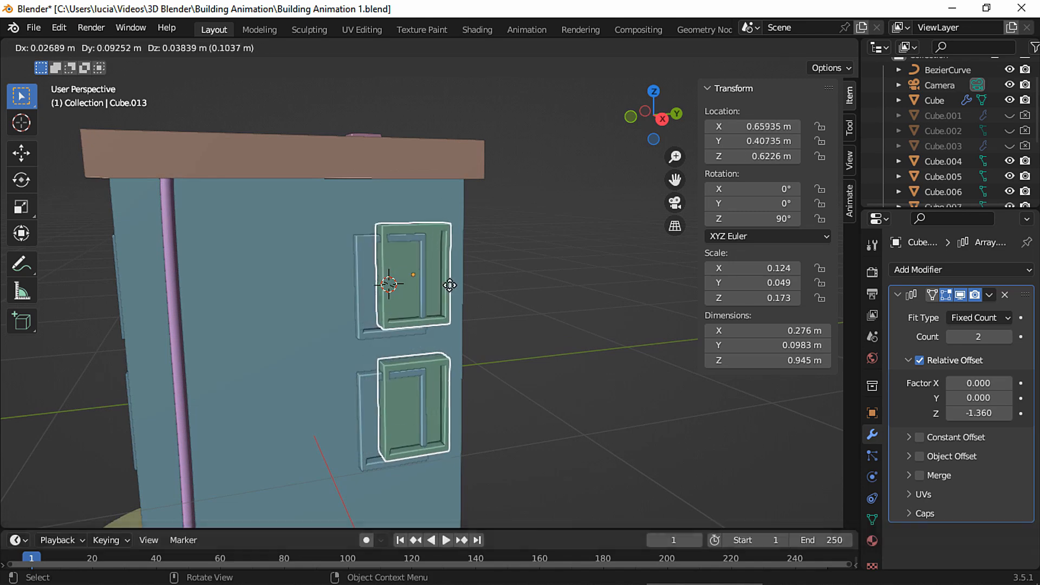
pyautogui.press('Escape')
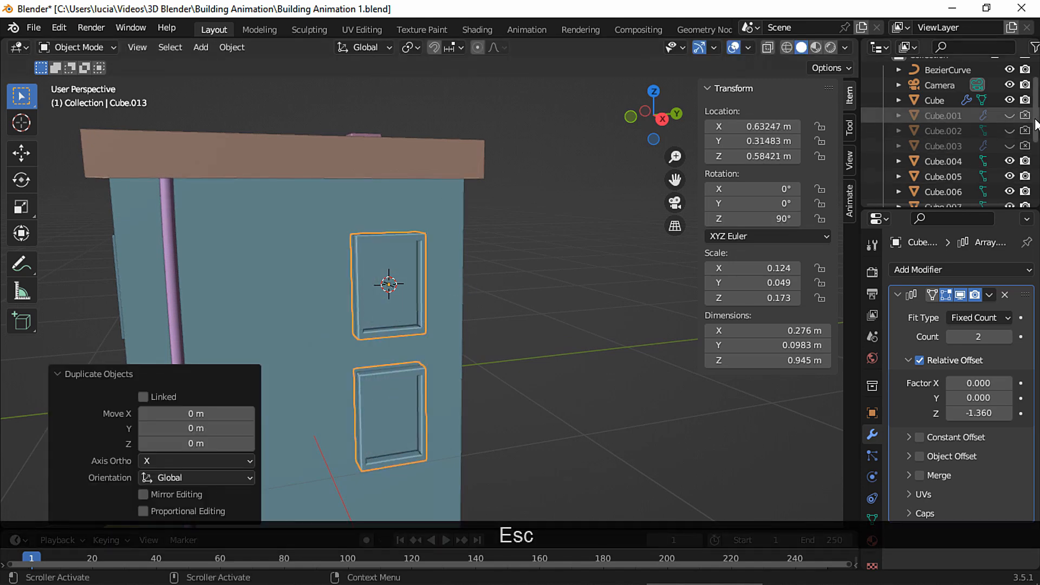
# - Hide the original side window frame object, Cube.010, in the viewport
pyautogui.scroll(-5, 1035, 135)
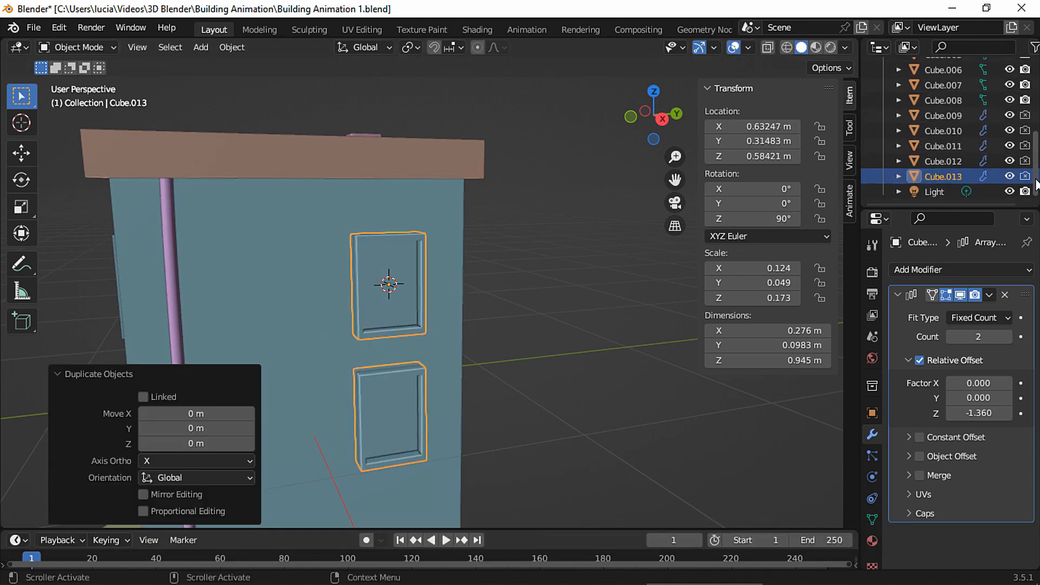
pyautogui.click(951, 131)
pyautogui.click(1009, 131)
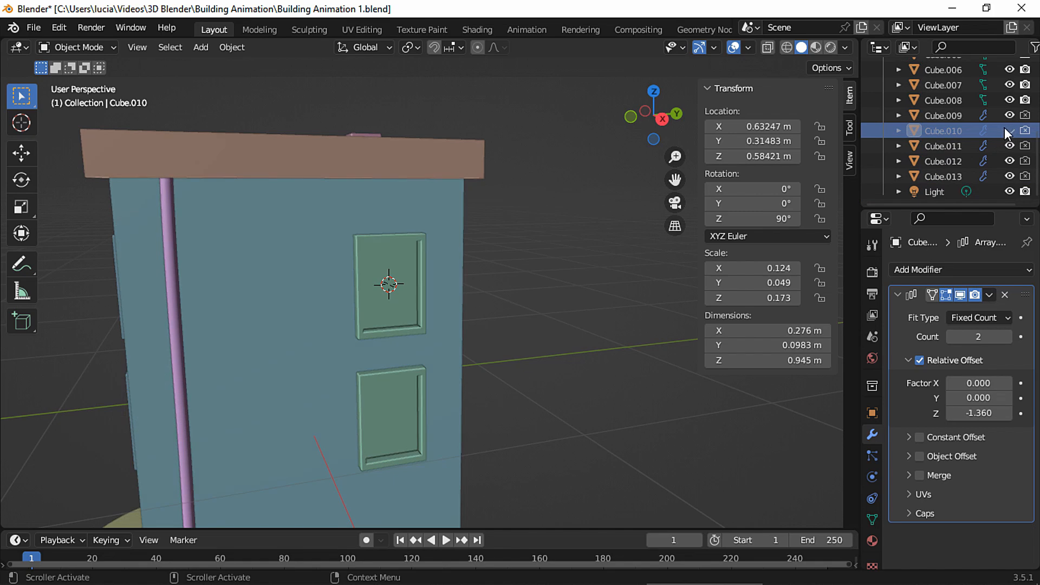
# - Delete the linked frame faces from the duplicated side window object, keeping only the plane as a blind
pyautogui.click(410, 253)
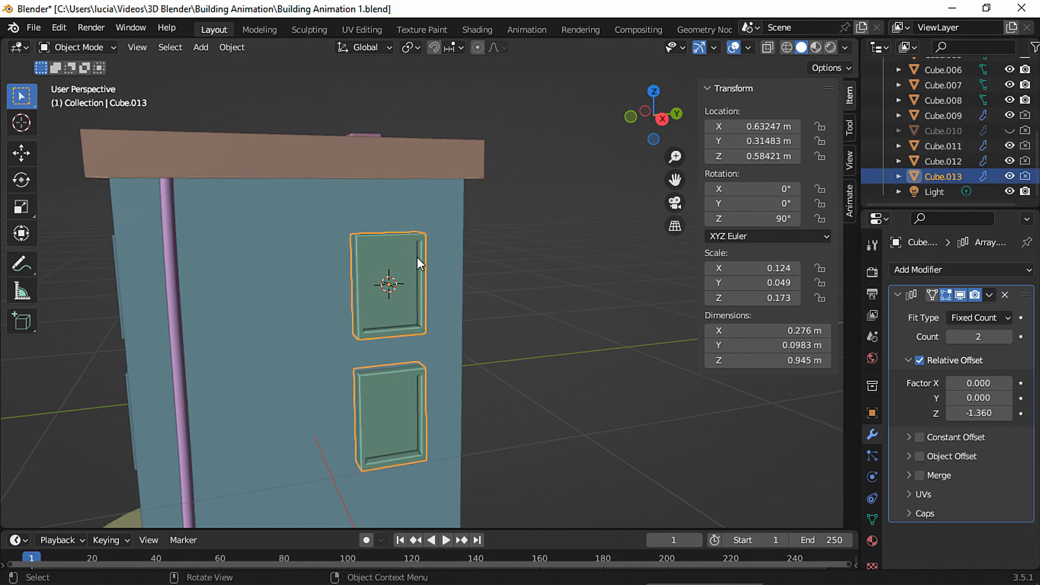
pyautogui.press('Tab')
pyautogui.scroll(2, 436, 265)
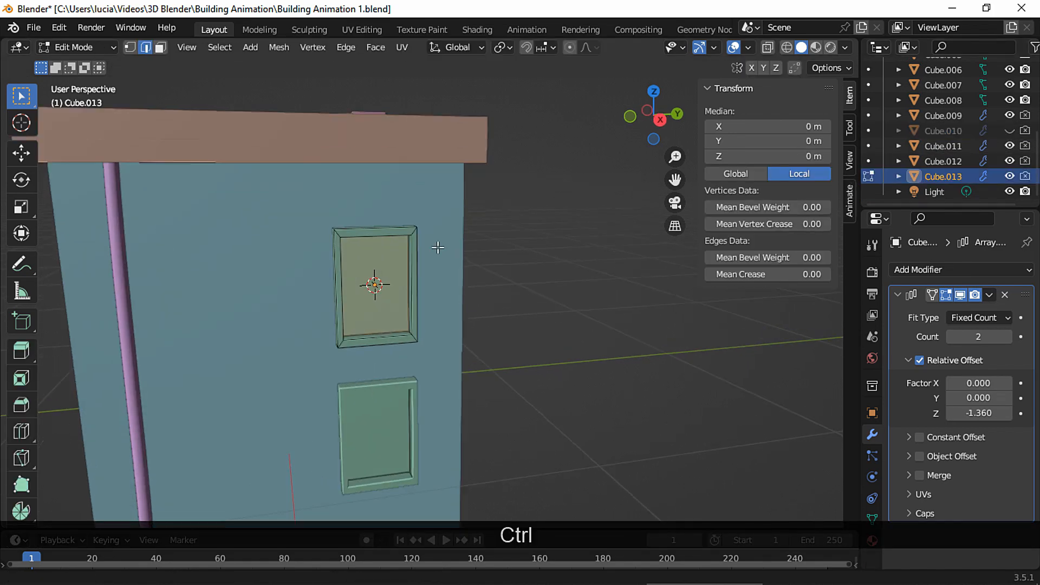
pyautogui.hotkey('ctrl', 'l')
pyautogui.press('a')
pyautogui.press('l')
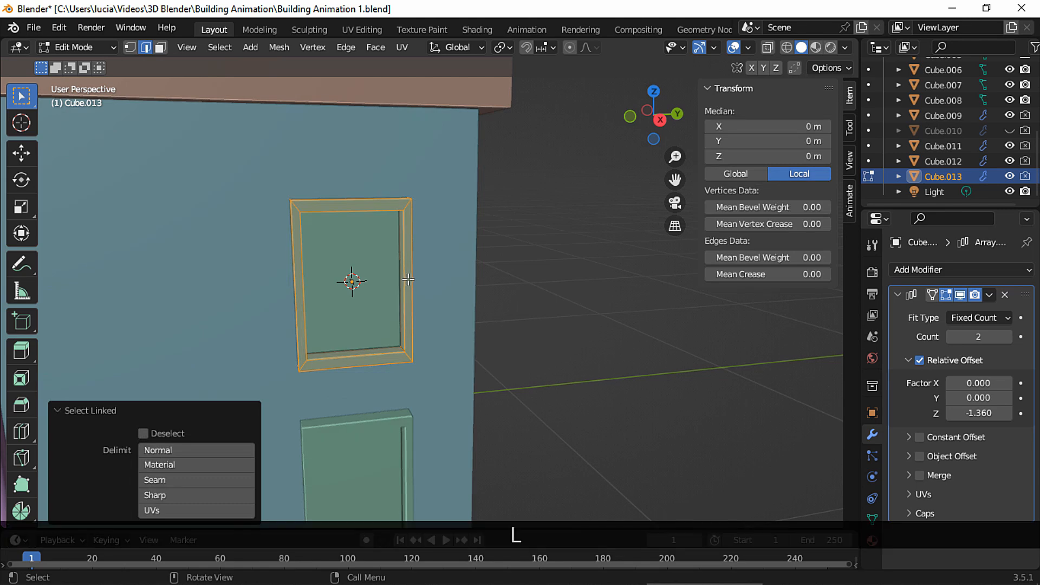
pyautogui.press('x')
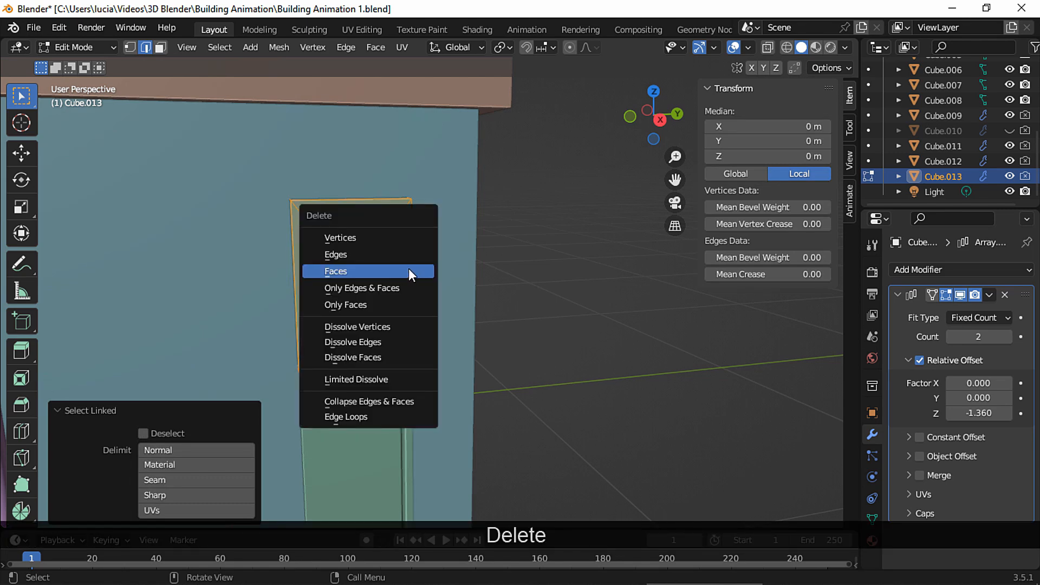
pyautogui.click(411, 267)
pyautogui.press('3')
pyautogui.click(383, 272)
pyautogui.moveTo(390, 276); pyautogui.dragTo(519, 270, button='middle')
pyautogui.press('Tab')
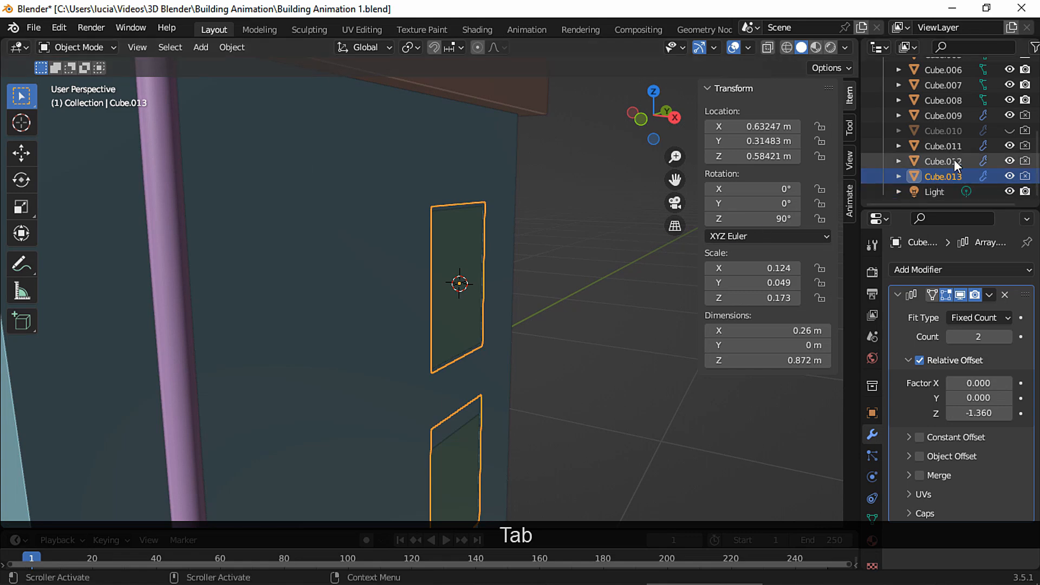
# - Show Cube.010 again with rendering enabled and move the blind plane about 0.0225 m outward along X
pyautogui.click(1007, 129)
pyautogui.click(1024, 130)
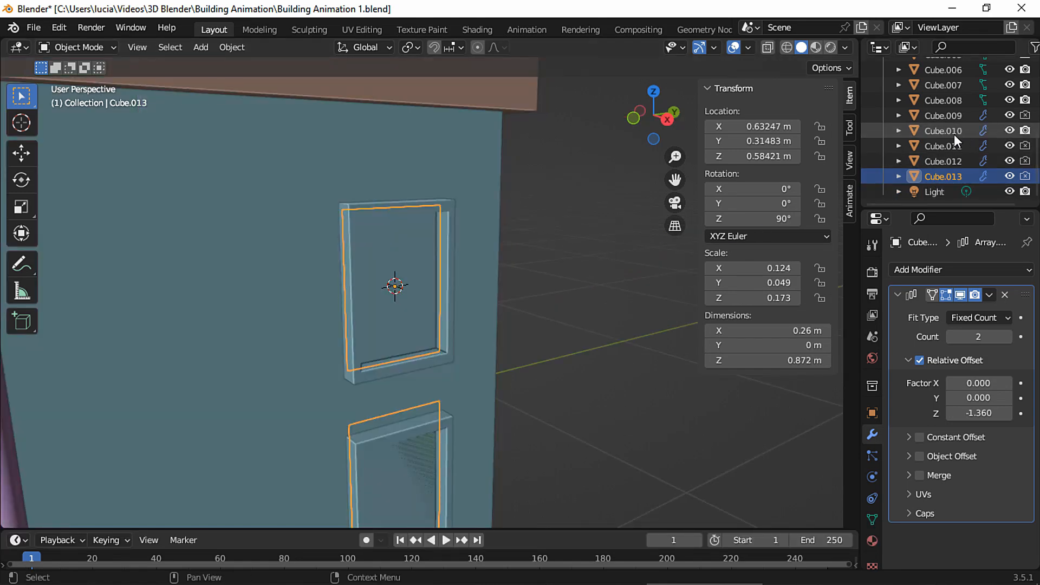
pyautogui.moveTo(472, 265)
pyautogui.mouseDown(button='middle')
pyautogui.moveTo(525, 266)
pyautogui.moveTo(491, 278)
pyautogui.moveTo(467, 265)
pyautogui.mouseUp(button='middle')
pyautogui.press('g')
pyautogui.press('x')
pyautogui.click(541, 251)
pyautogui.hotkey('alt', 'a')
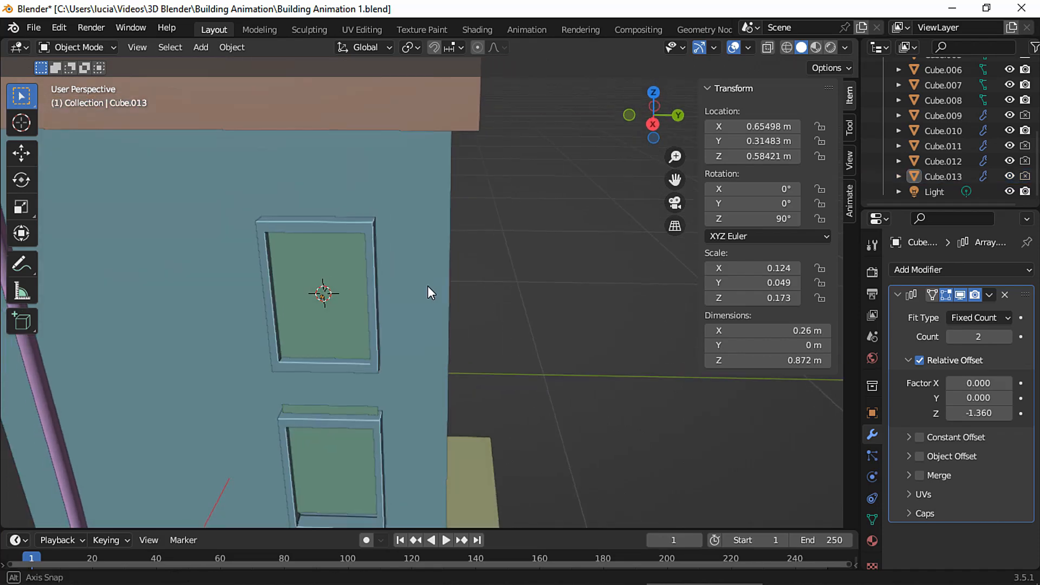
# - Raise the blind's bottom edge 0.10748 m along Z and set its array's Z relative offset to about -2.07
pyautogui.press('Tab')
pyautogui.press('2')
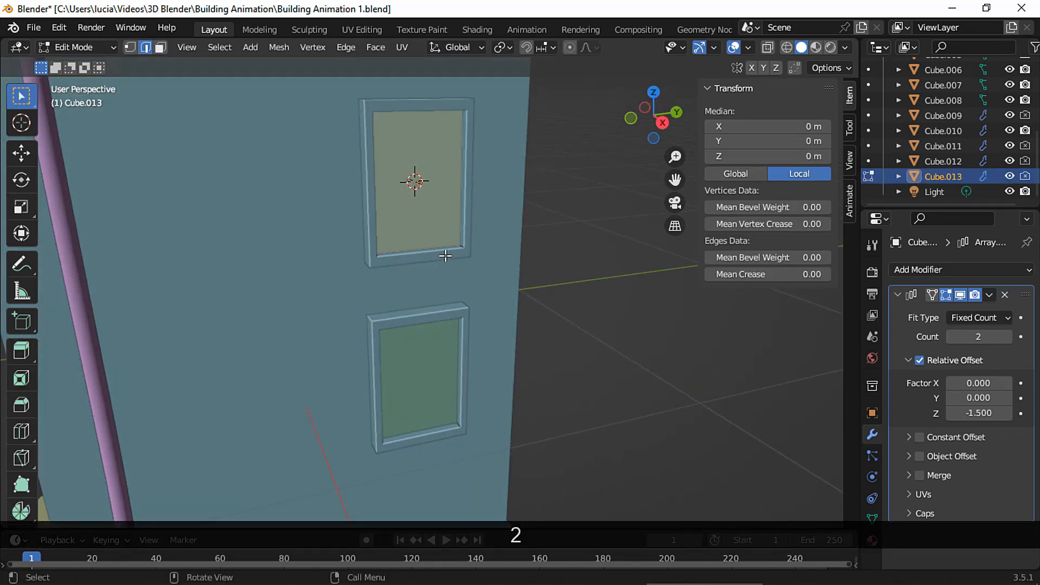
pyautogui.click(432, 249)
pyautogui.click(767, 47)
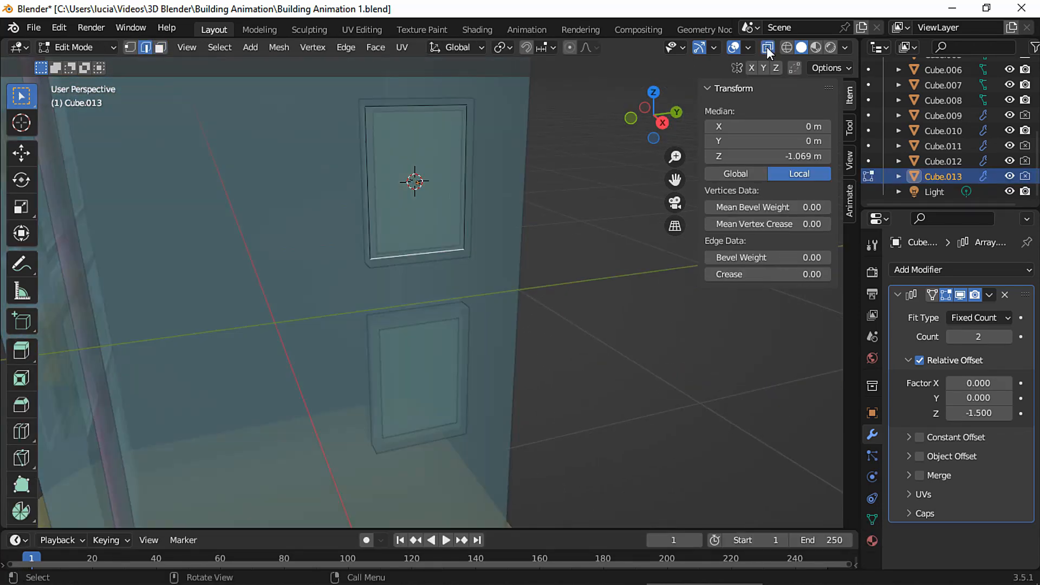
pyautogui.click(764, 47)
pyautogui.moveTo(490, 212); pyautogui.dragTo(420, 298, button='middle')
pyautogui.press('g')
pyautogui.press('z')
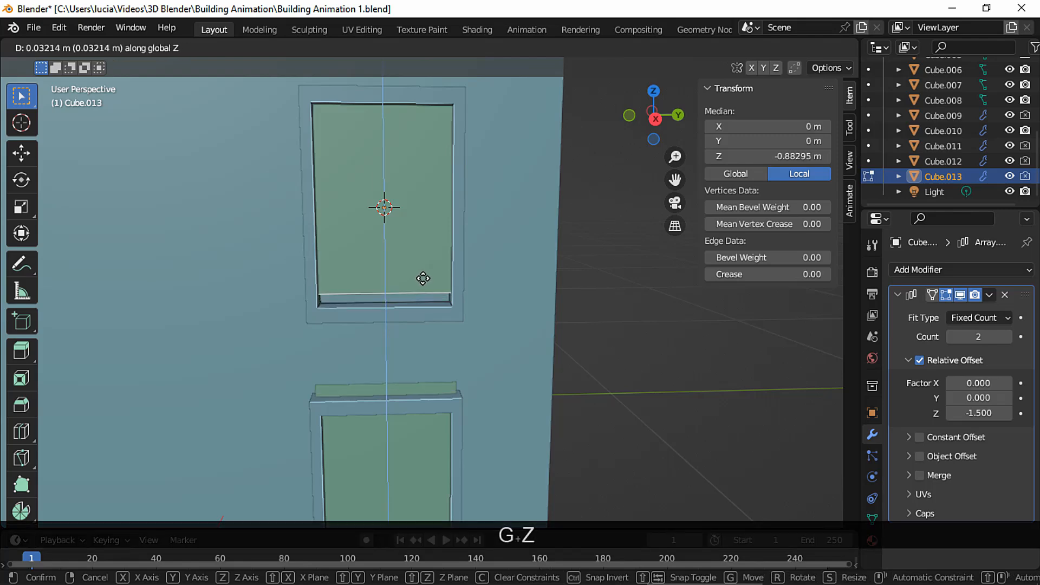
pyautogui.click(434, 240)
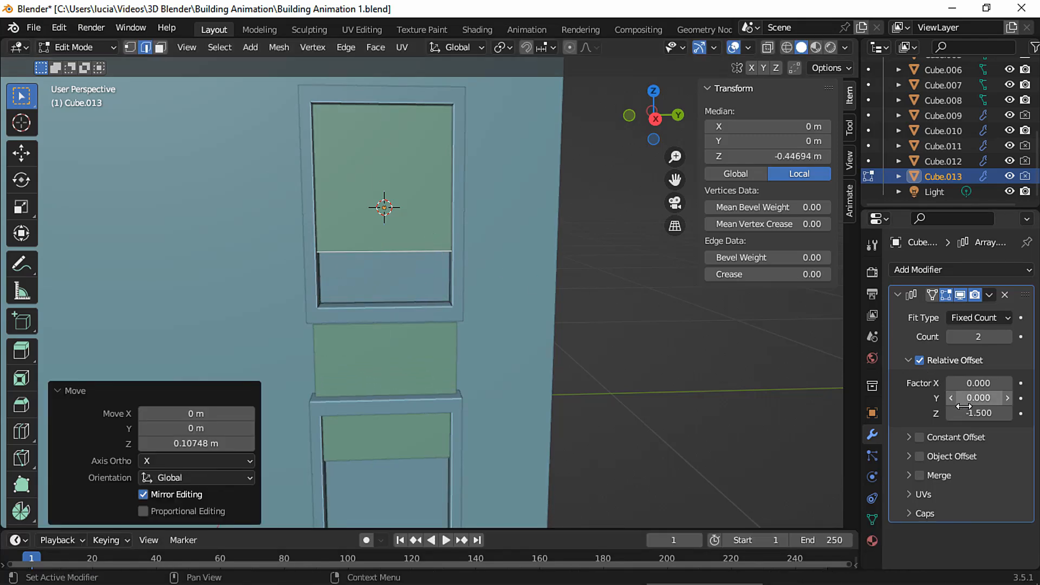
pyautogui.keyDown('shift'); pyautogui.moveTo(964, 412); pyautogui.dragTo(928, 412); pyautogui.keyUp('shift')
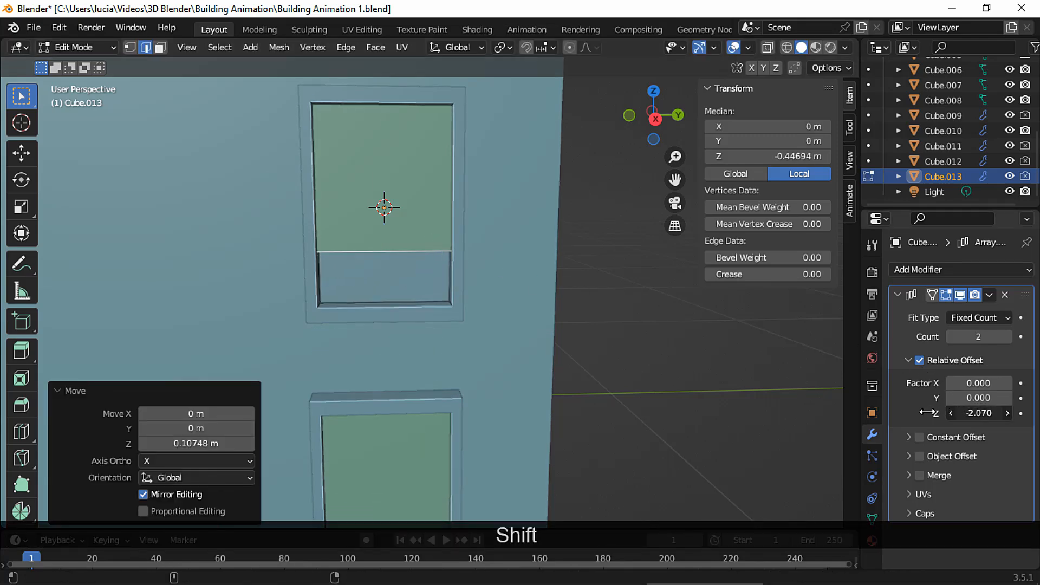
# - Divide the blind plane into horizontal slats with seven evenly spaced loop cuts
pyautogui.moveTo(621, 347); pyautogui.dragTo(610, 332, button='middle')
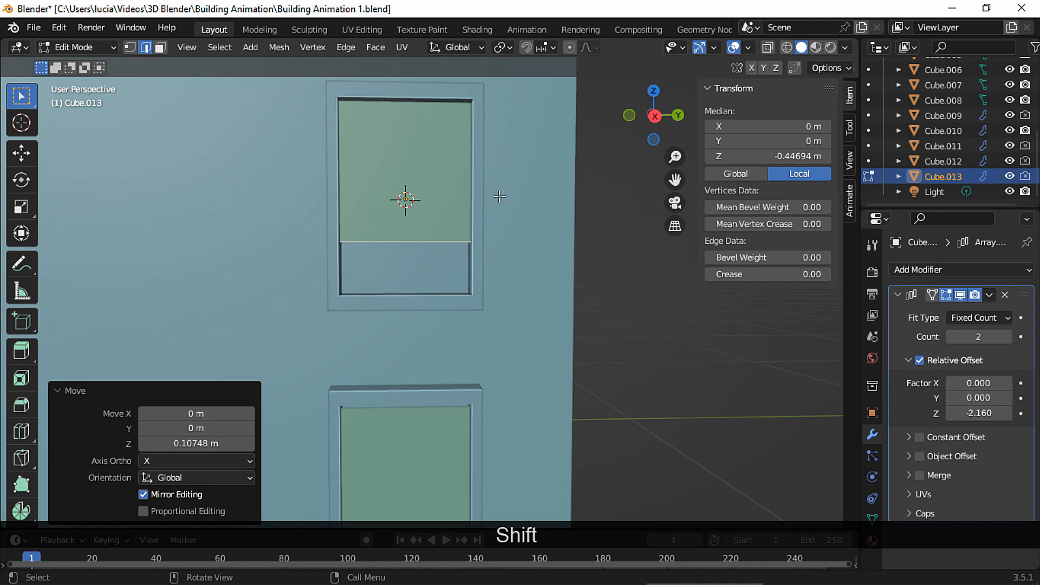
pyautogui.hotkey('ctrl', 'r')
pyautogui.click(461, 161)
pyautogui.press('Escape')
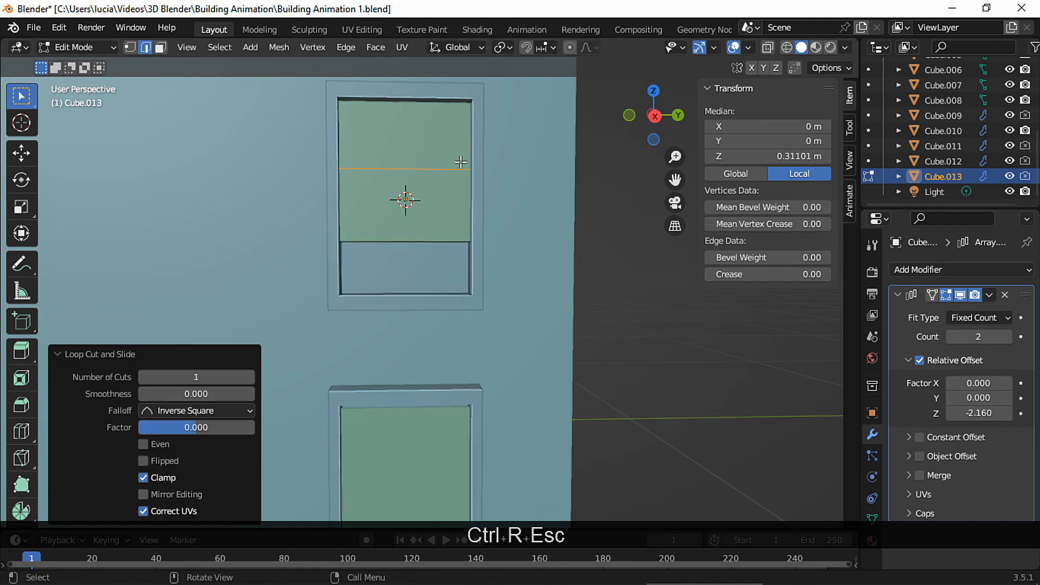
pyautogui.click(250, 377)
pyautogui.click(250, 377)
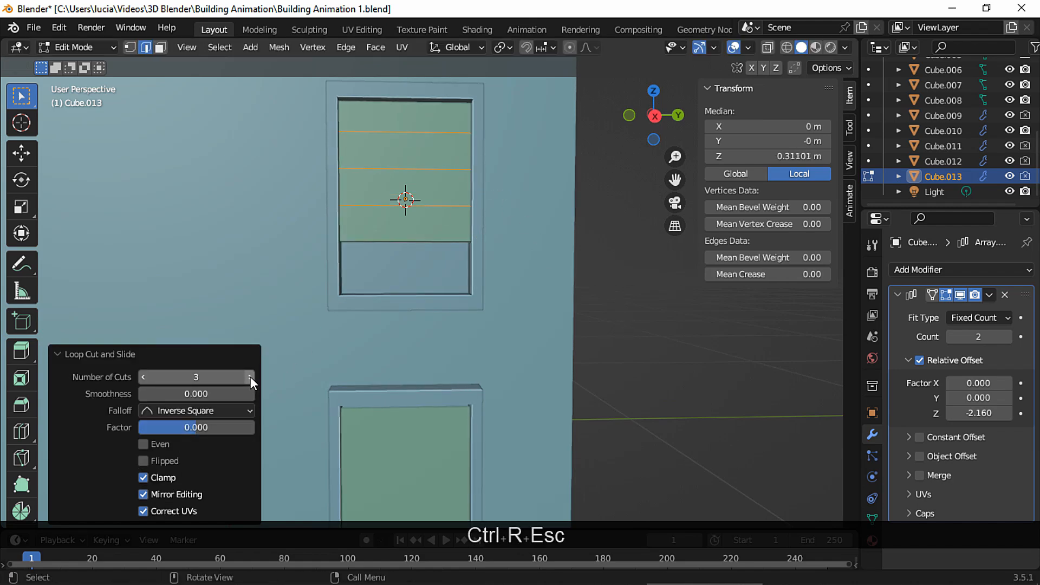
pyautogui.click(250, 377)
pyautogui.click(250, 377)
pyautogui.click(250, 377)
pyautogui.click(250, 377)
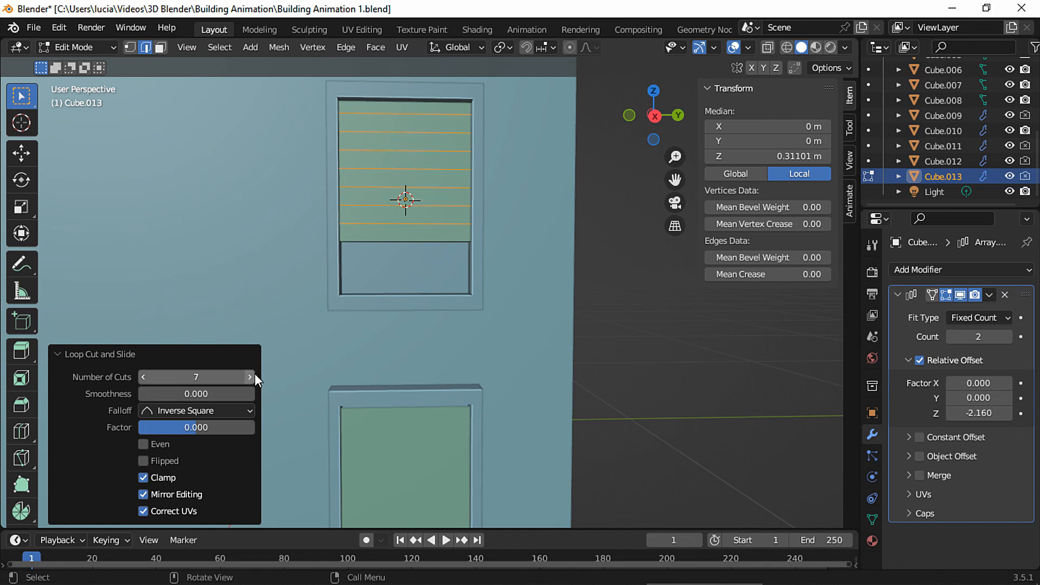
# - Split the blind's lowest slat face off from the rest of the mesh and test its separation with a cancelled move
pyautogui.moveTo(522, 245); pyautogui.dragTo(449, 281, button='middle')
pyautogui.press('3')
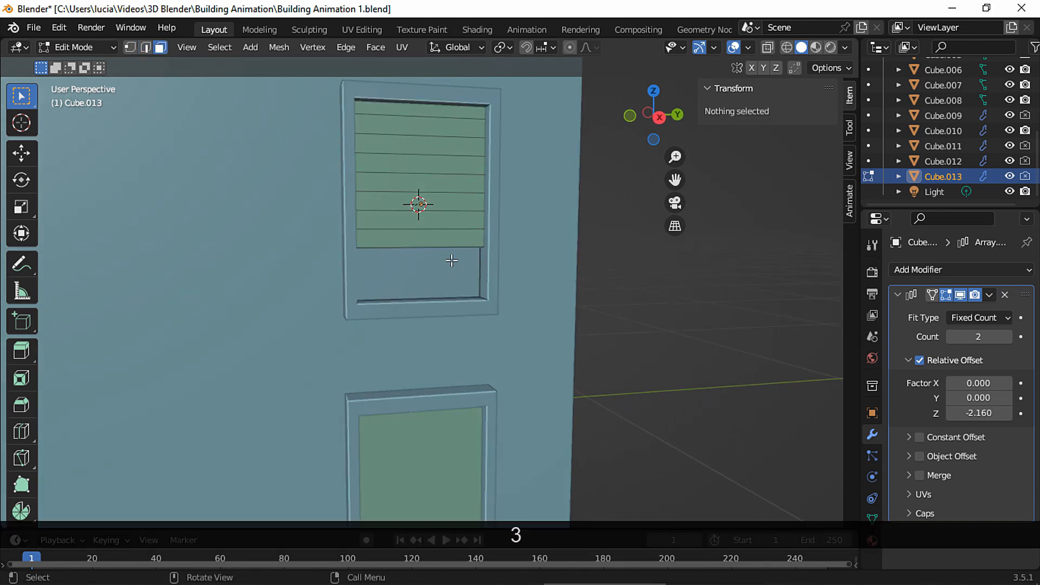
pyautogui.click(444, 239)
pyautogui.press('F3')
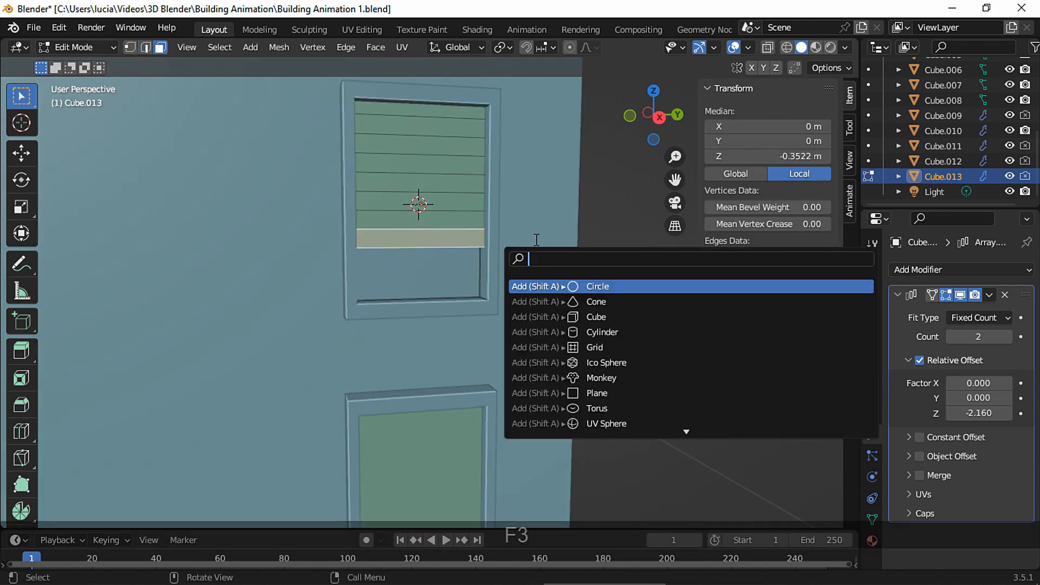
pyautogui.write('split')
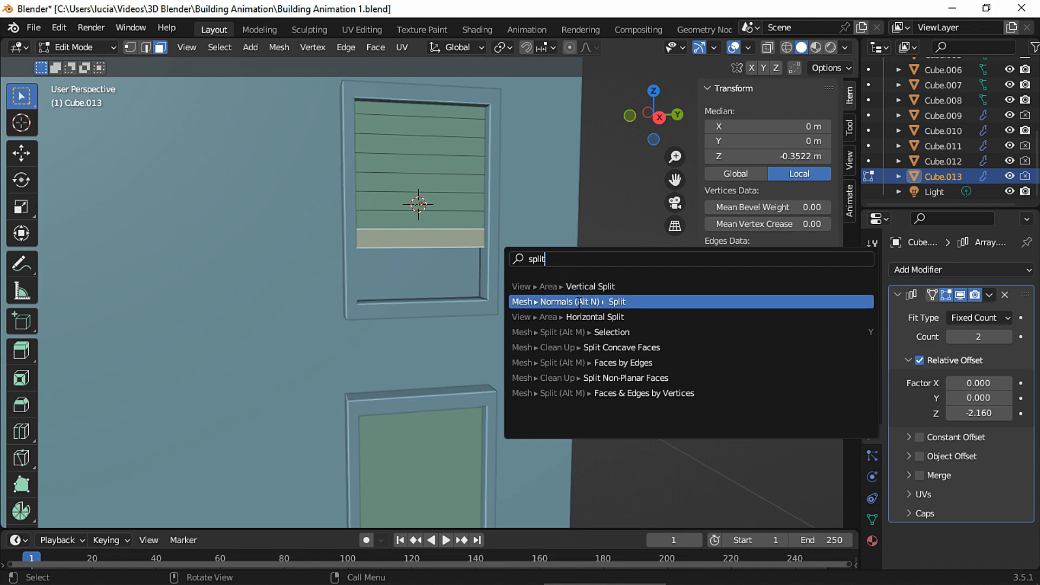
pyautogui.click(582, 330)
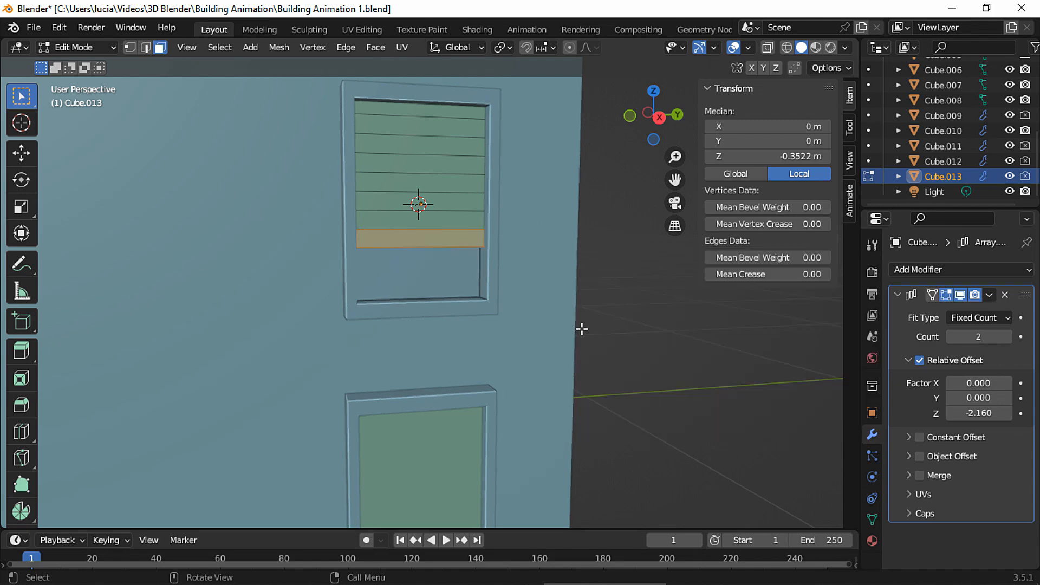
pyautogui.click(461, 261)
pyautogui.click(437, 240)
pyautogui.press('g')
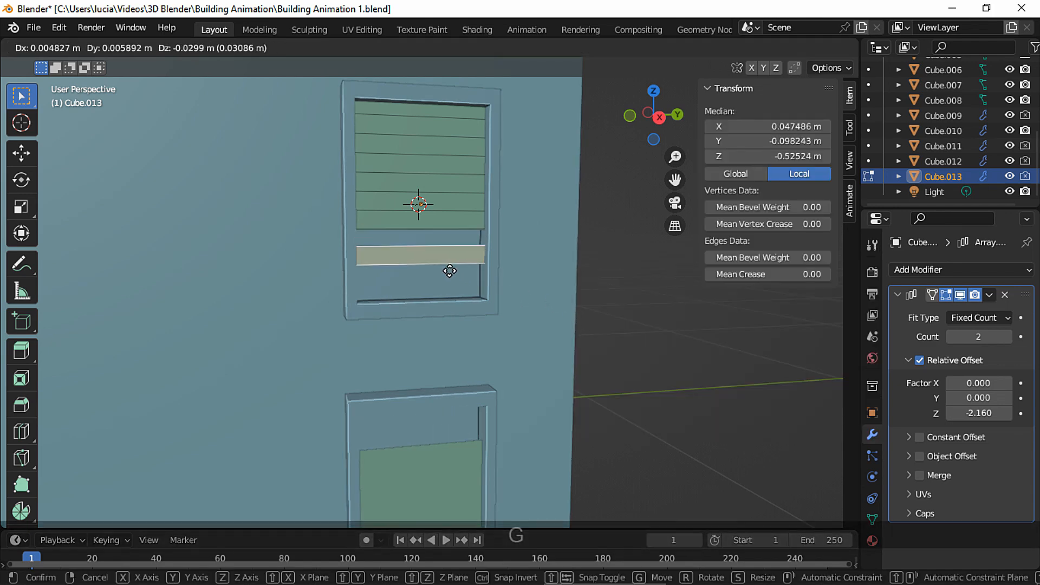
pyautogui.press('Escape')
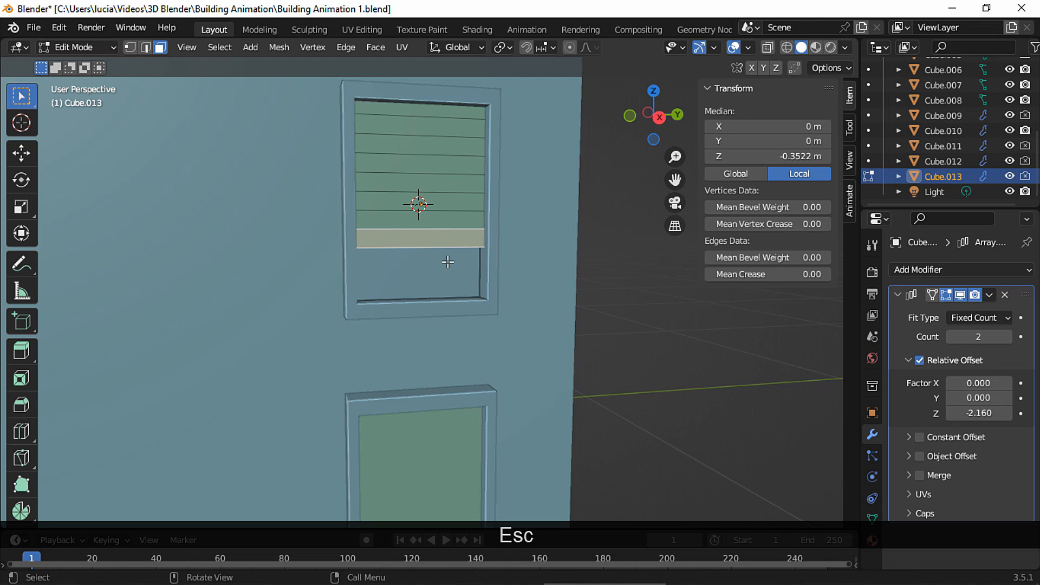
# - Split the second, third and fourth slat faces from the bottom of the blind into separate pieces
pyautogui.click(431, 218)
pyautogui.press('F3')
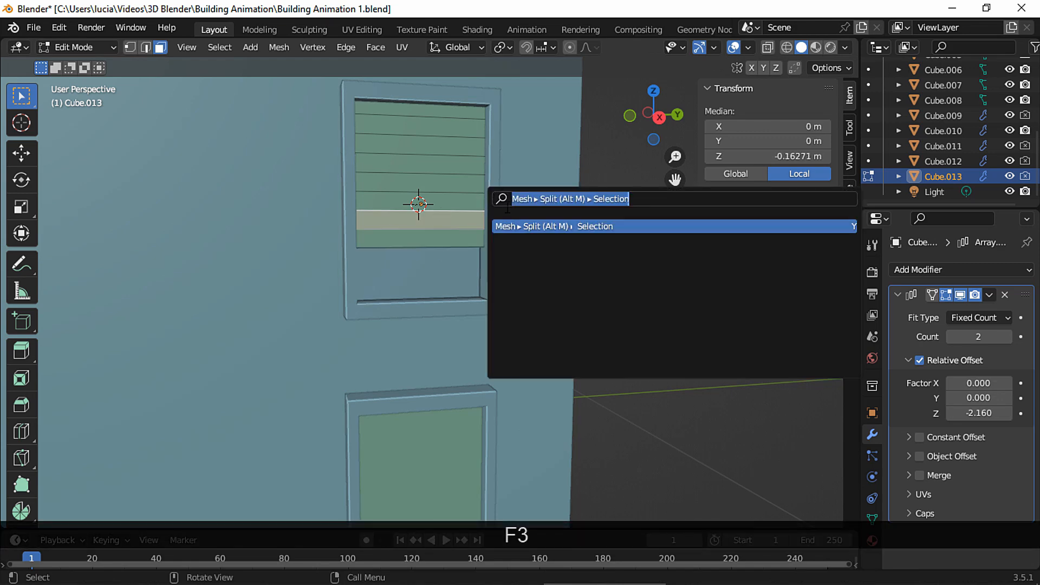
pyautogui.press('Return')
pyautogui.keyDown('alt'); pyautogui.click(458, 203); pyautogui.keyUp('alt')
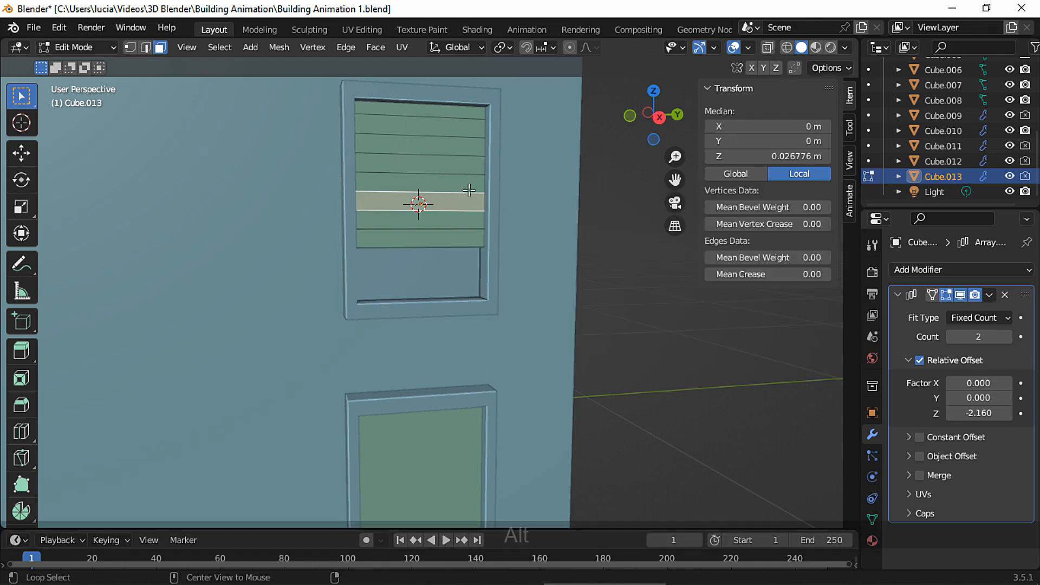
pyautogui.hotkey('alt', 'm')
pyautogui.click(472, 191)
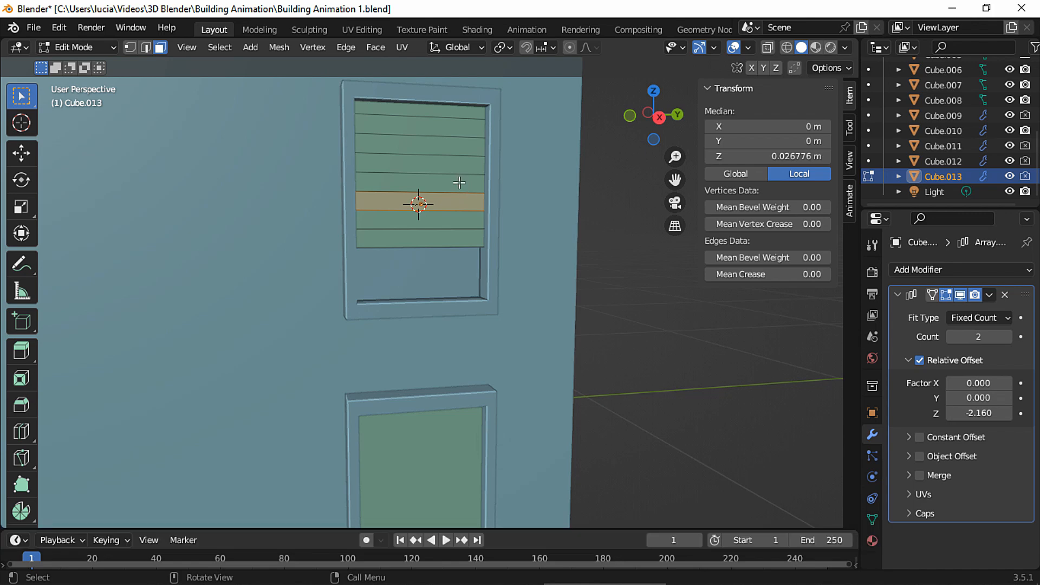
pyautogui.keyDown('alt'); pyautogui.click(458, 184); pyautogui.keyUp('alt')
pyautogui.hotkey('alt', 'm')
pyautogui.click(456, 183)
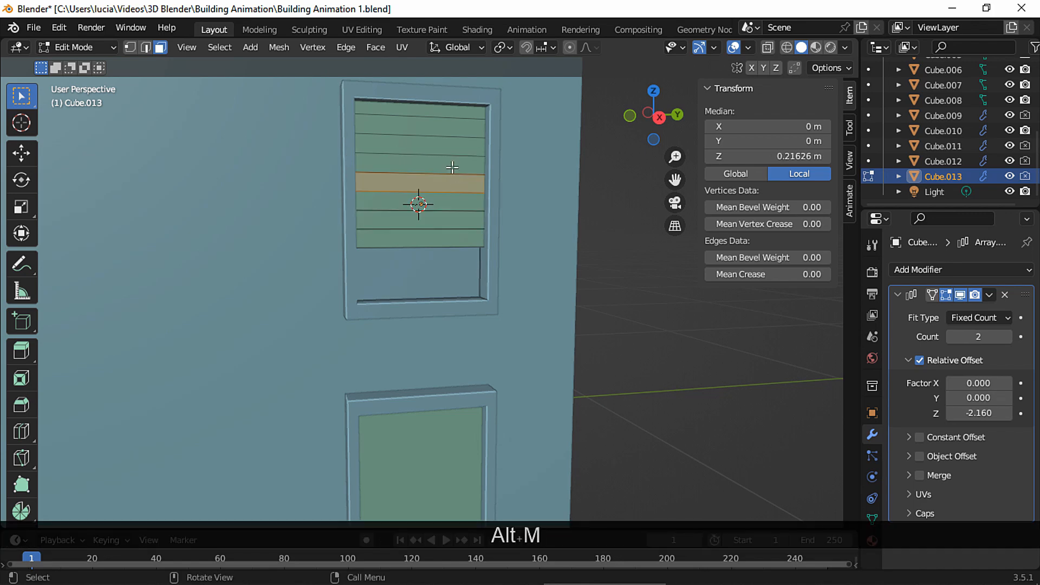
# - Split the four remaining upper slat faces of the blind from one another, up to the topmost one
pyautogui.keyDown('alt'); pyautogui.click(451, 165); pyautogui.keyUp('alt')
pyautogui.hotkey('alt', 'm')
pyautogui.click(450, 167)
pyautogui.keyDown('alt'); pyautogui.click(450, 144); pyautogui.keyUp('alt')
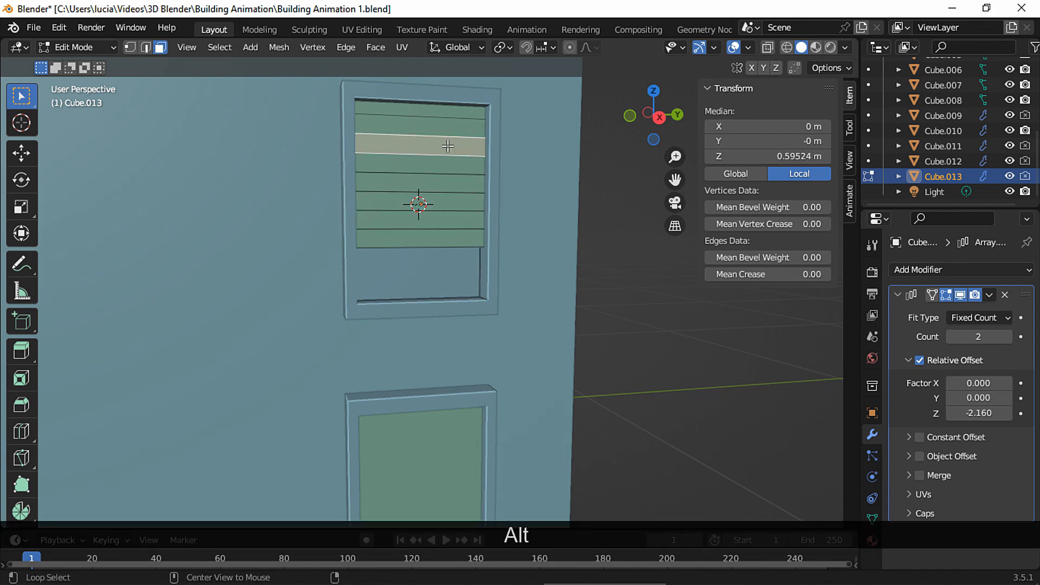
pyautogui.hotkey('alt', 'm')
pyautogui.click(449, 148)
pyautogui.keyDown('alt'); pyautogui.click(449, 132); pyautogui.keyUp('alt')
pyautogui.hotkey('alt', 'm')
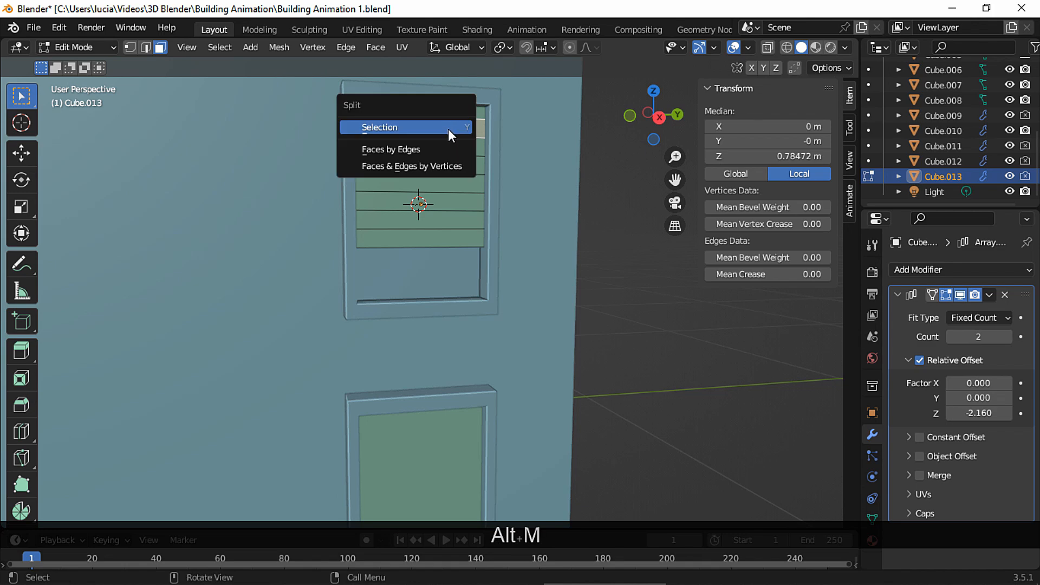
pyautogui.click(448, 128)
pyautogui.keyDown('alt'); pyautogui.click(457, 110); pyautogui.keyUp('alt')
pyautogui.hotkey('alt', 'm')
pyautogui.click(455, 107)
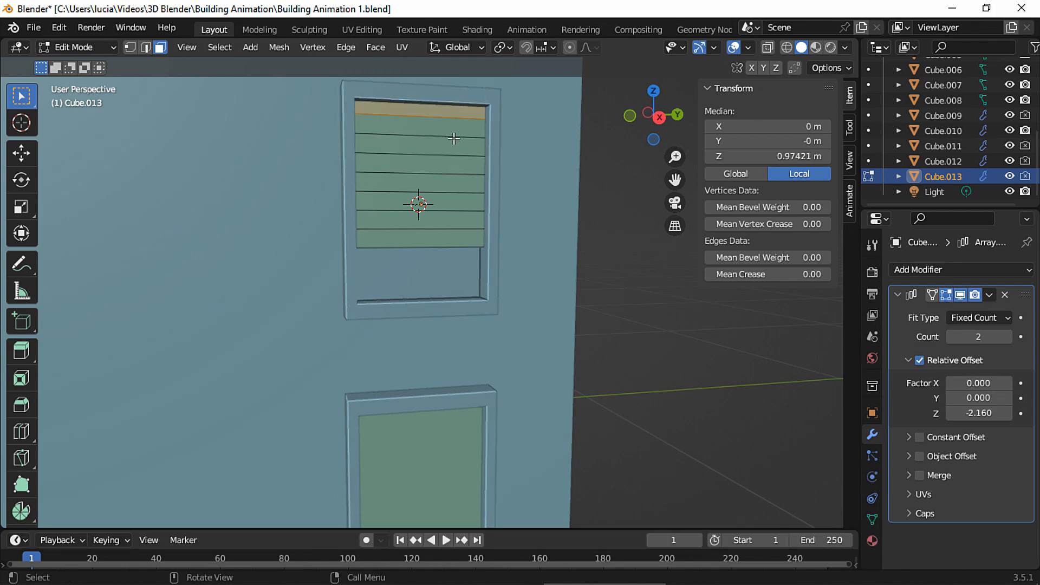
pyautogui.press('g')
pyautogui.press('Escape')
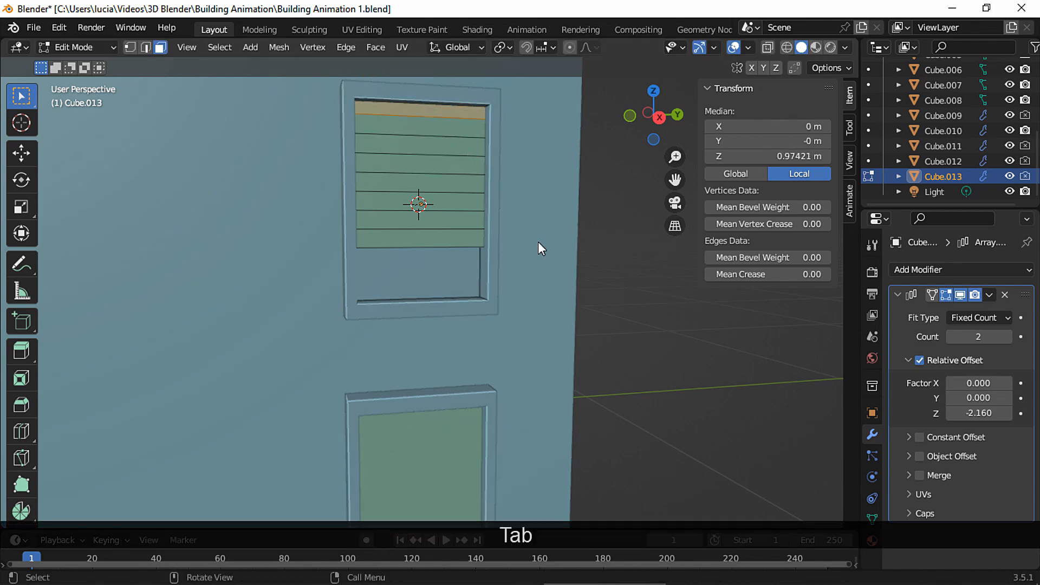
# - Return to Object Mode and the camera view, keep Cube.009 visible, and enable rendering for Cube.009, Cube.011, Cube.012 and Cube.013
pyautogui.press('Tab')
pyautogui.press('KP_0')
pyautogui.click(1008, 114)
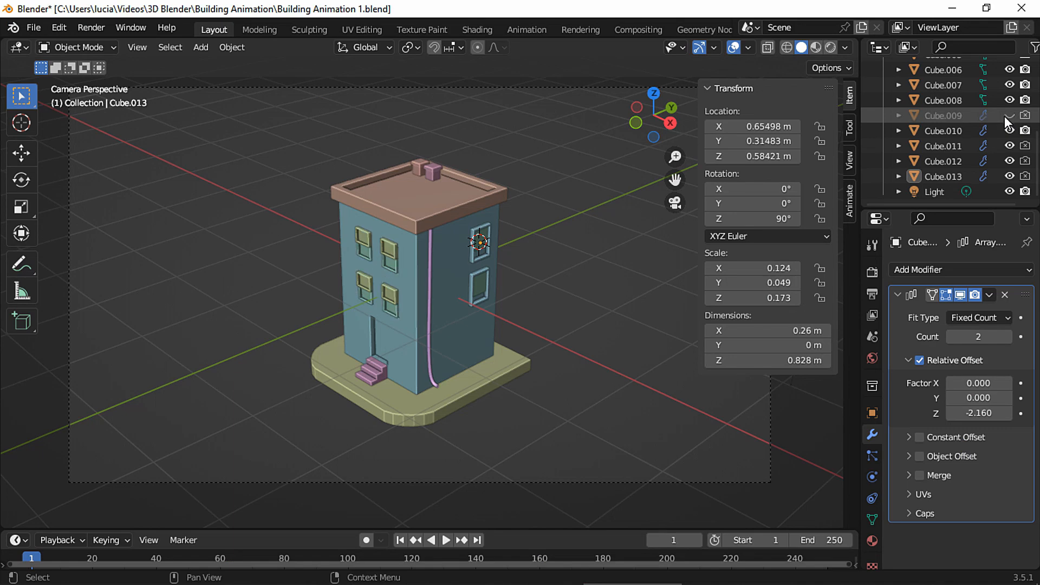
pyautogui.click(1007, 115)
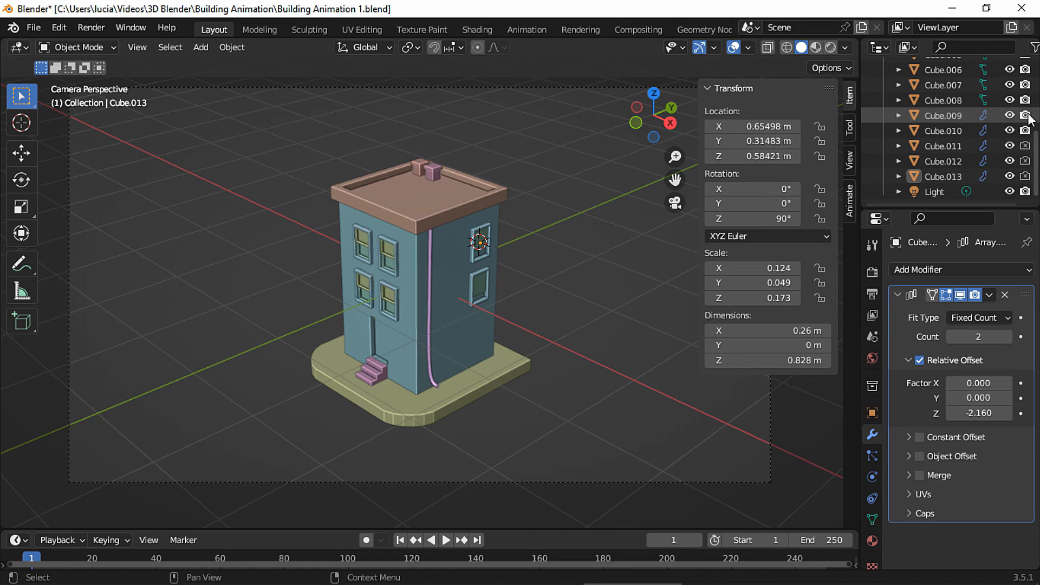
pyautogui.click(1008, 143)
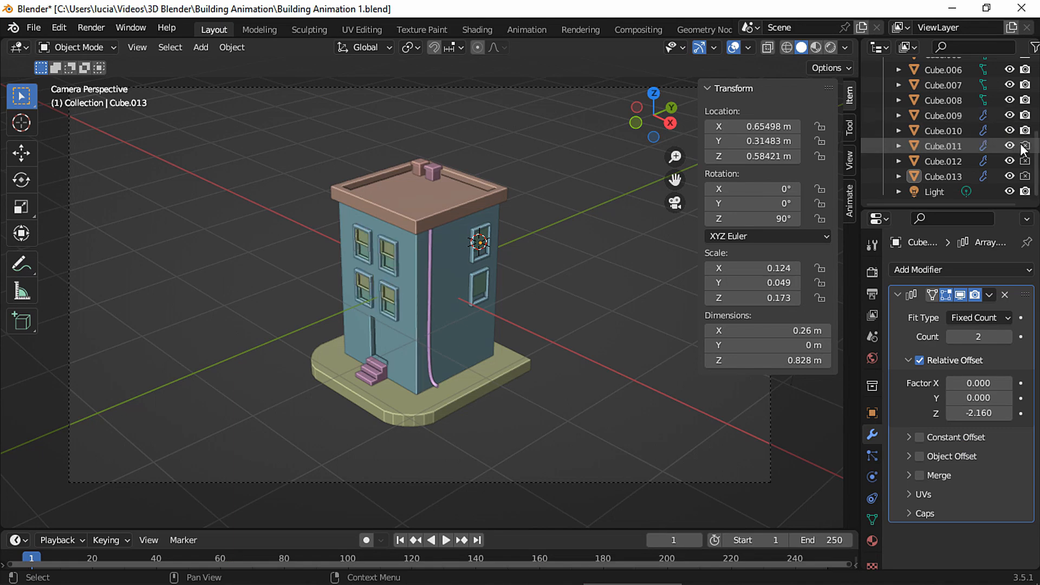
pyautogui.click(1009, 161)
pyautogui.click(1010, 161)
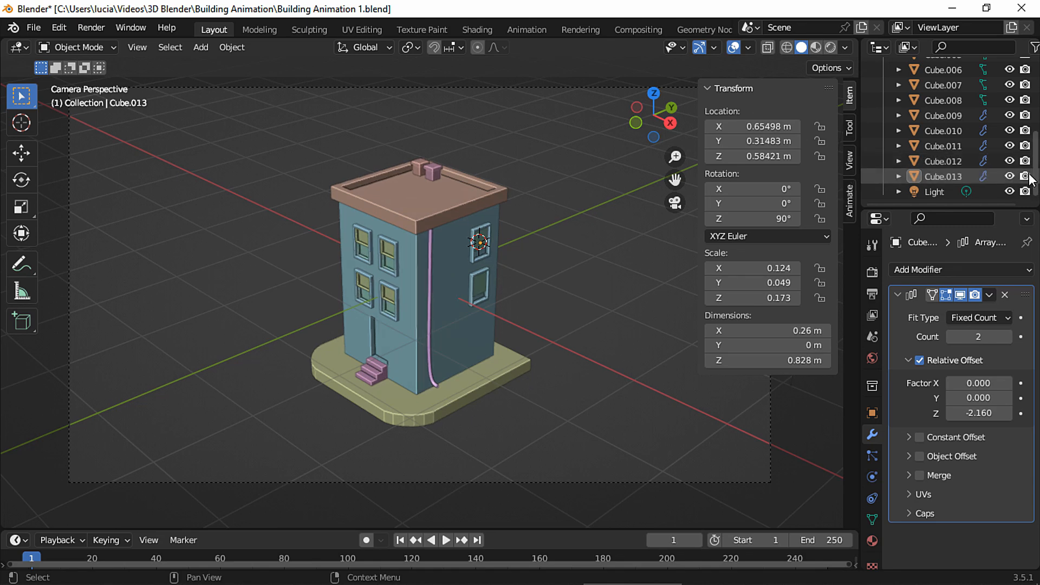
# - Briefly show and re-hide Cube.001, Cube.002 and Cube.003 to identify each hidden object
pyautogui.moveTo(1035, 165); pyautogui.dragTo(1036, 112)
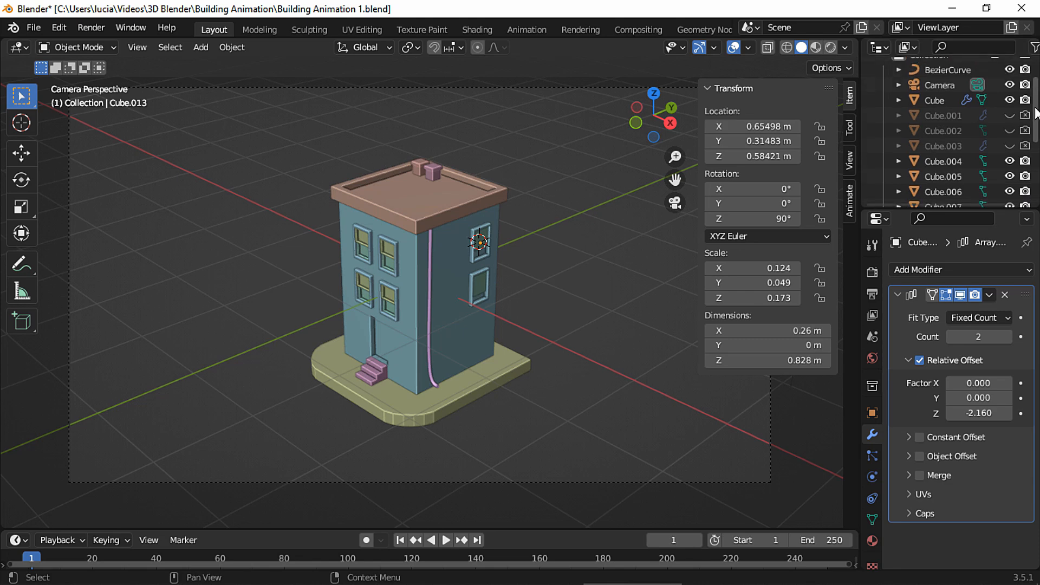
pyautogui.click(1009, 116)
pyautogui.click(1009, 115)
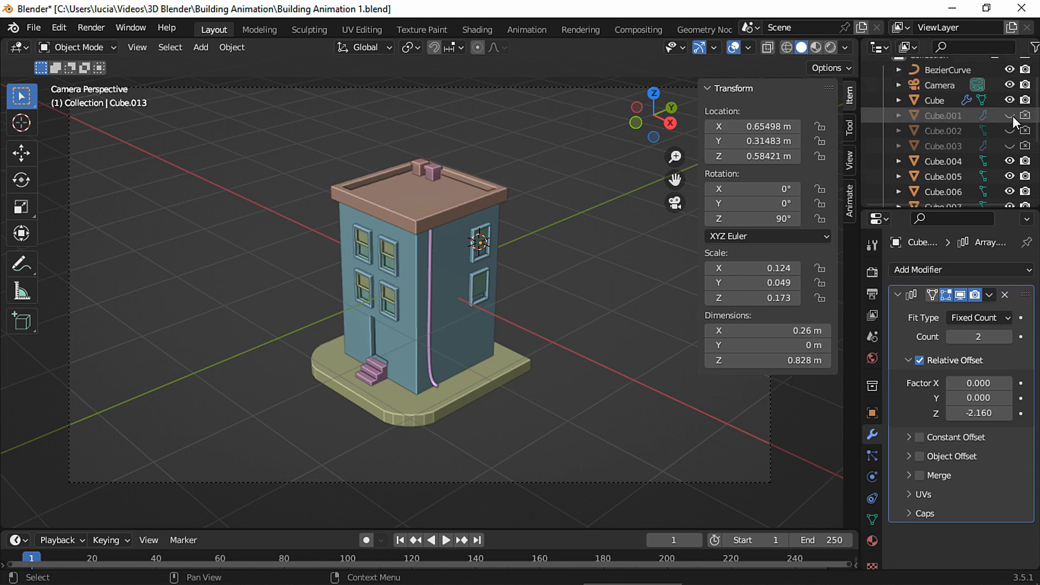
pyautogui.click(1010, 129)
pyautogui.click(1011, 130)
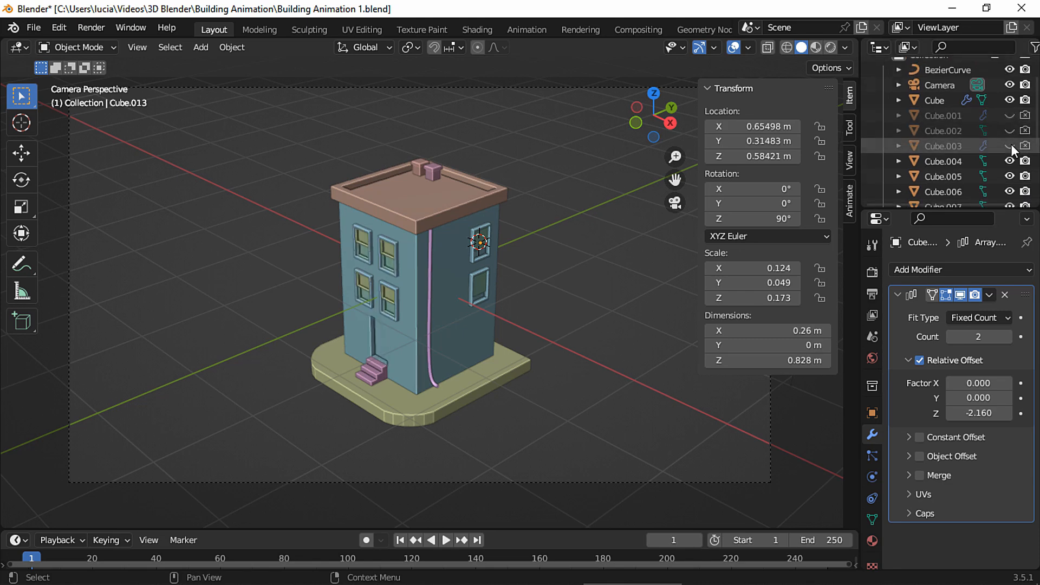
pyautogui.click(1010, 144)
pyautogui.click(1012, 144)
# - Change the scene camera's lens type to Orthographic and clear the selection
pyautogui.scroll(2, 943, 110)
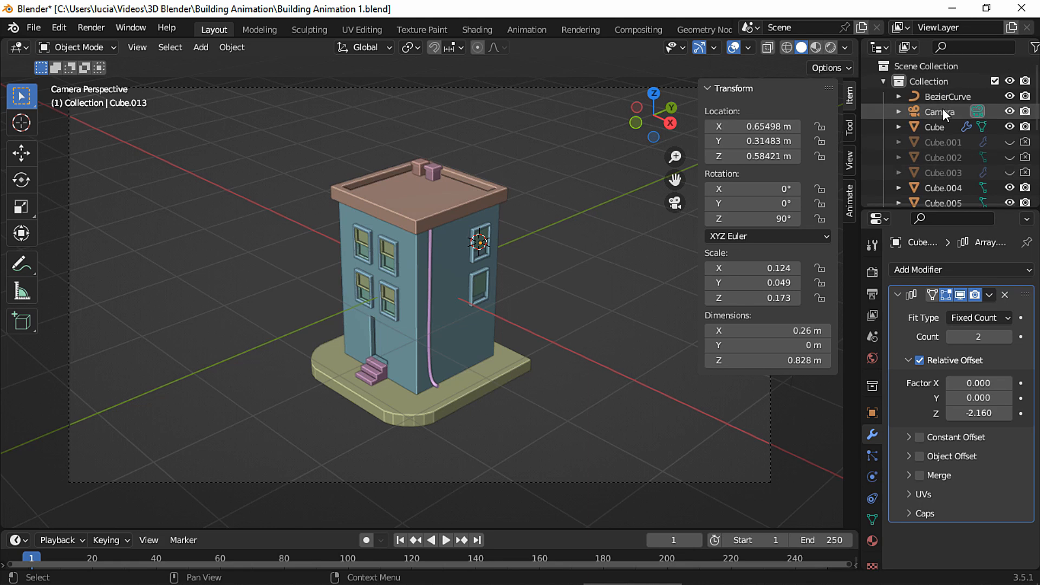
pyautogui.click(948, 110)
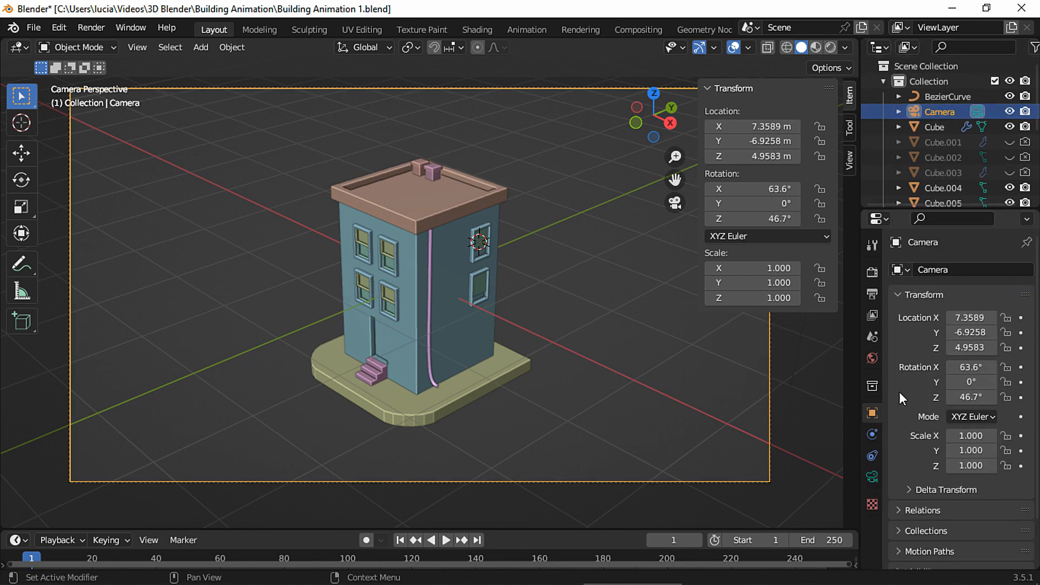
pyautogui.click(871, 476)
pyautogui.click(972, 318)
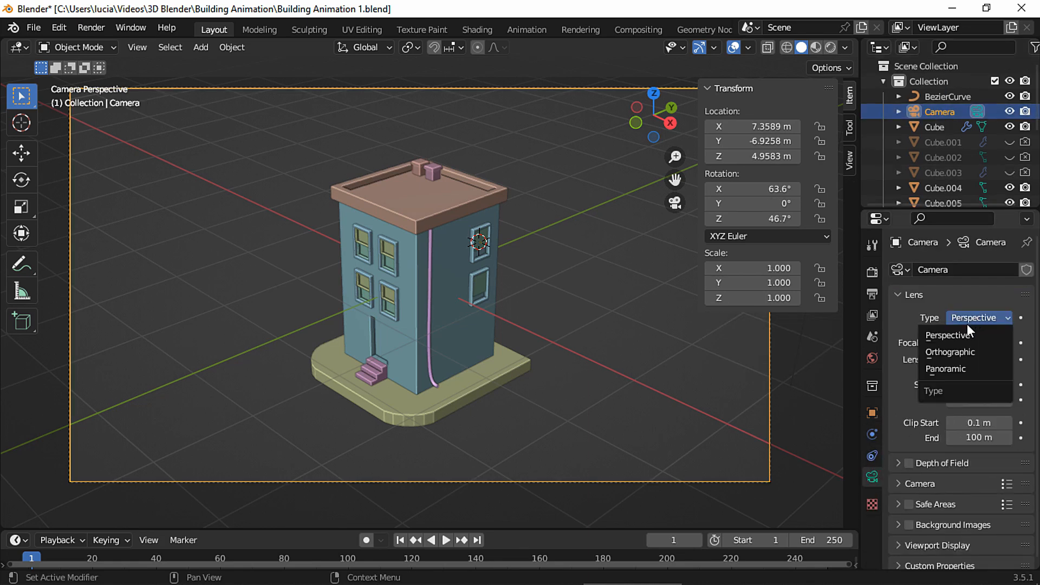
pyautogui.click(951, 353)
pyautogui.click(764, 375)
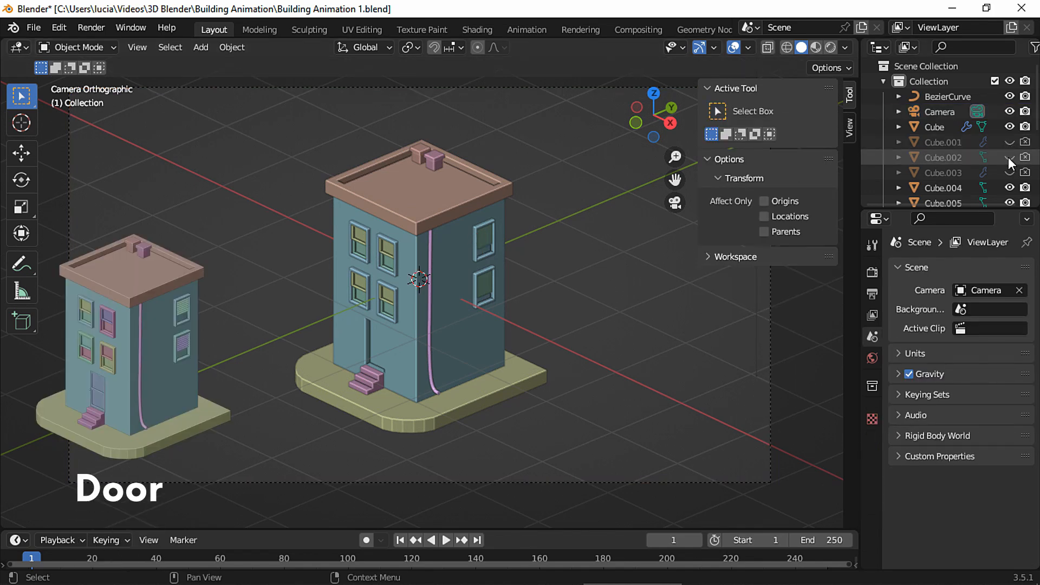
# - Duplicate the hidden door block Cube.002 in place, keep the original hidden, and enable rendering for the duplicate
pyautogui.keyDown('shift'); pyautogui.click(1008, 157); pyautogui.keyUp('shift')
pyautogui.hotkey('shift', 'd')
pyautogui.press('Escape')
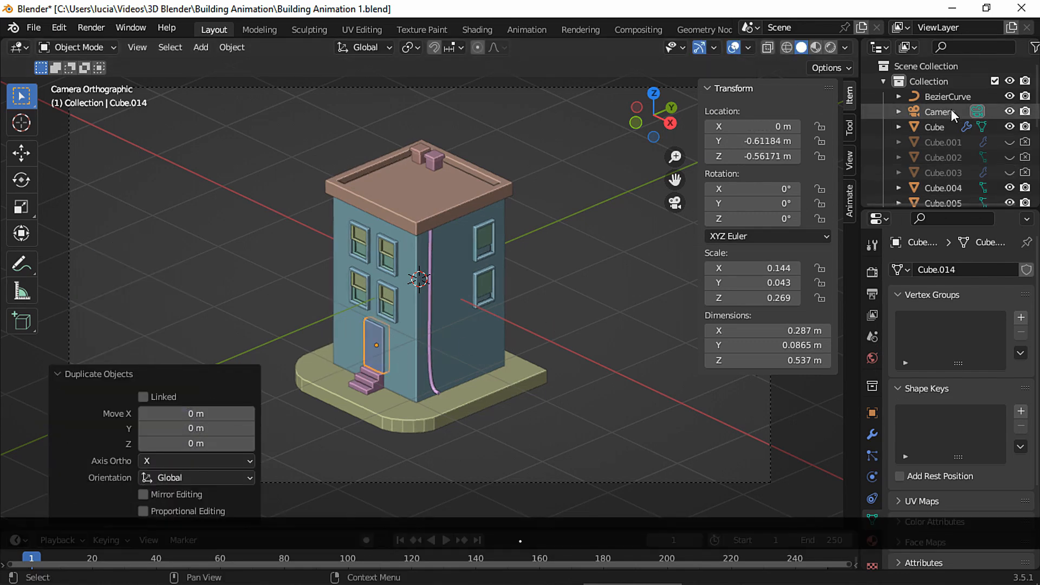
pyautogui.scroll(-5, 950, 109)
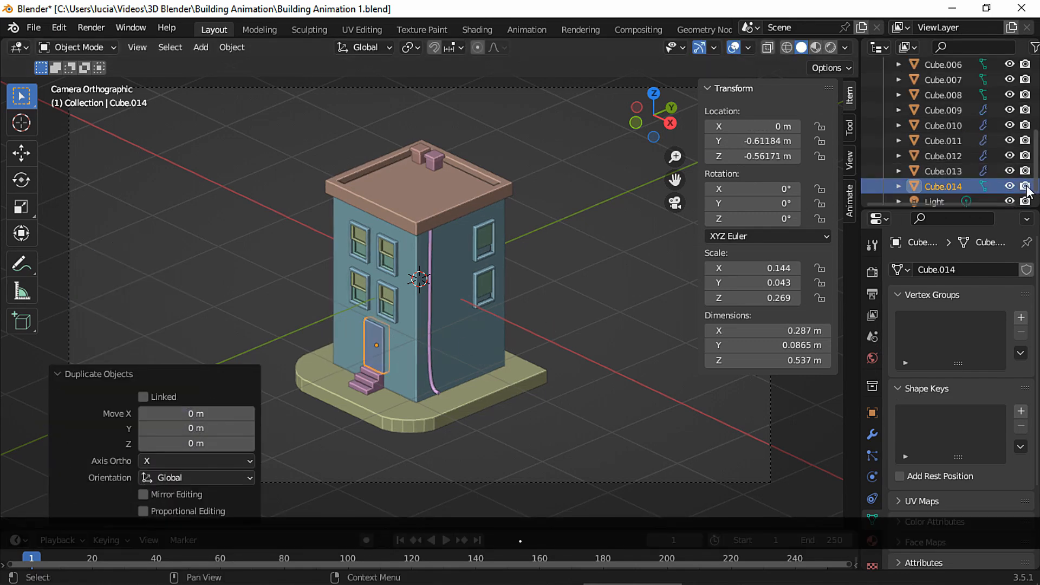
# - Scale the duplicated door block down to about 0.275 m wide and adjust its height along Z to fit the doorway
pyautogui.press('KP_1')
pyautogui.keyDown('ctrl'); pyautogui.moveTo(570, 211); pyautogui.dragTo(564, 275, button='middle'); pyautogui.keyUp('ctrl')
pyautogui.keyDown('shift'); pyautogui.moveTo(564, 275); pyautogui.dragTo(600, 124, button='middle'); pyautogui.keyUp('shift')
pyautogui.moveTo(603, 233); pyautogui.dragTo(612, 257, button='middle')
pyautogui.press('s')
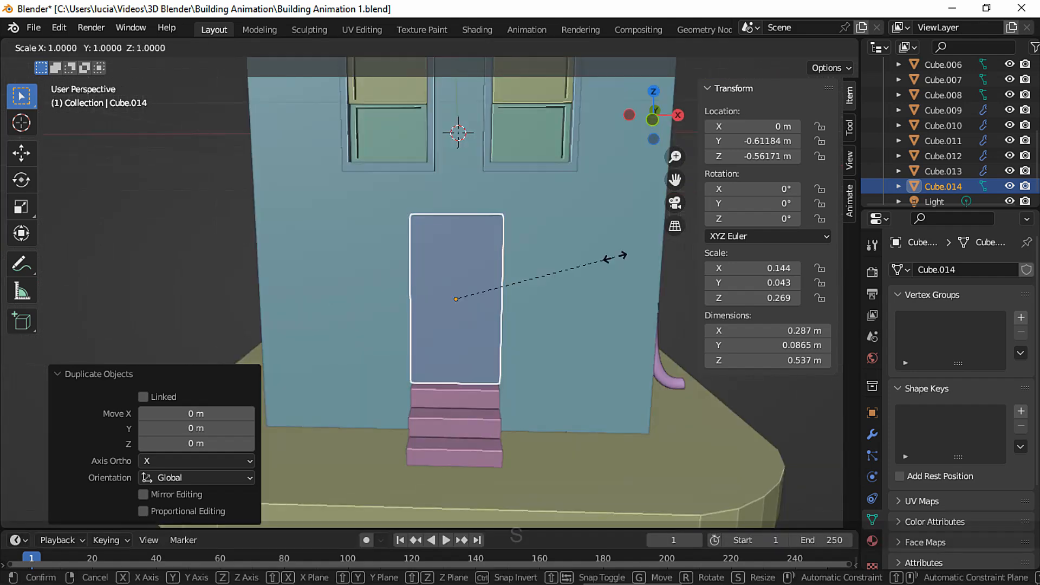
pyautogui.click(602, 268)
pyautogui.scroll(-2, 599, 271)
pyautogui.press('s')
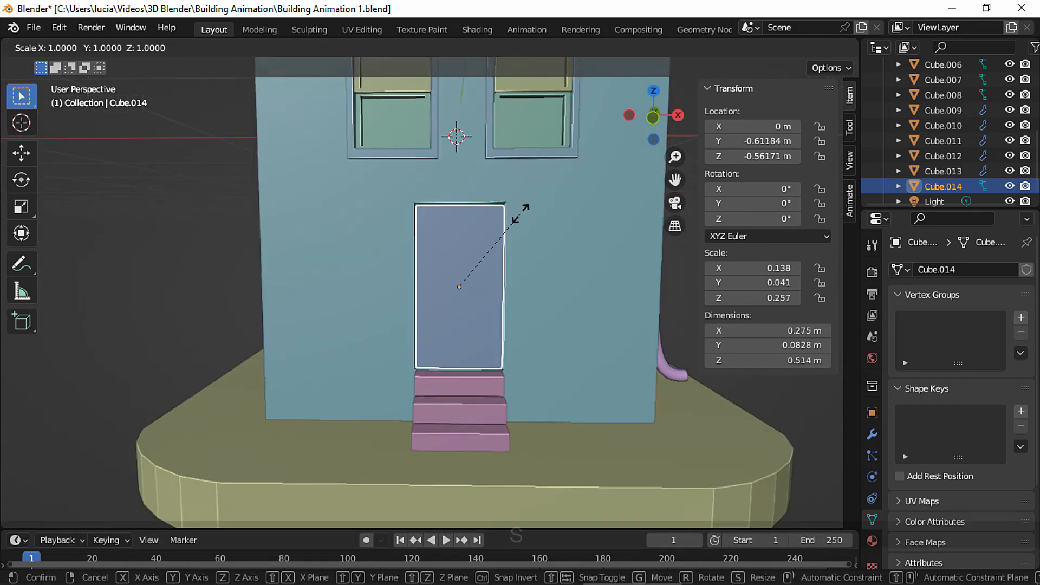
pyautogui.press('z')
pyautogui.click(519, 211)
# - Add a centred horizontal loop cut across the door block's mesh
pyautogui.press('Tab')
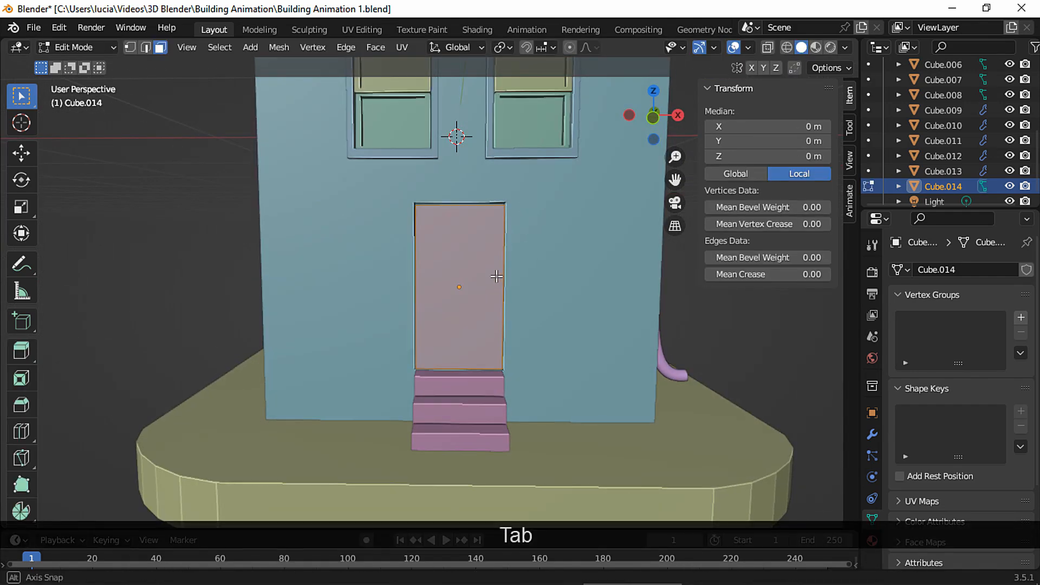
pyautogui.moveTo(520, 304); pyautogui.dragTo(476, 309, button='middle')
pyautogui.press('2')
pyautogui.hotkey('ctrl', 'r')
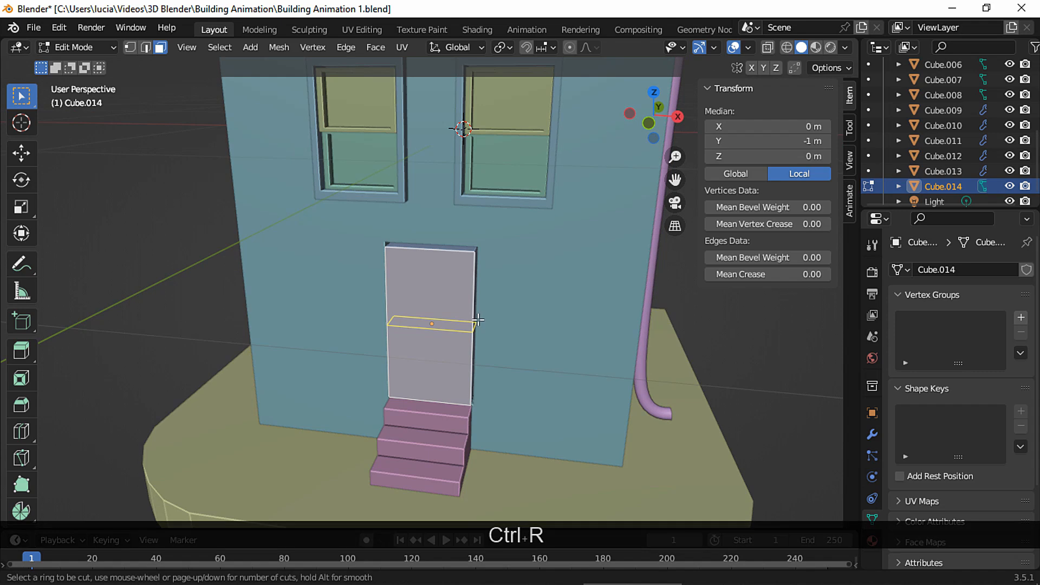
pyautogui.click(476, 319)
pyautogui.press('Escape')
# - Inset the door's two front faces individually by 0.1155 m and extrude them about 0.038 m inward to form recessed panels
pyautogui.press('3')
pyautogui.click(456, 311)
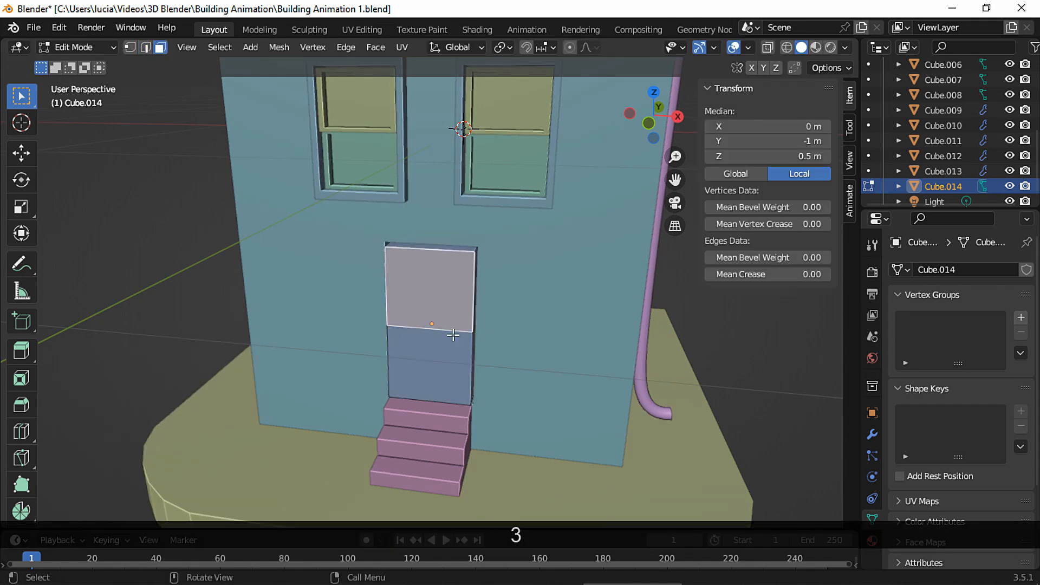
pyautogui.keyDown('shift'); pyautogui.click(443, 375); pyautogui.keyUp('shift')
pyautogui.press('i')
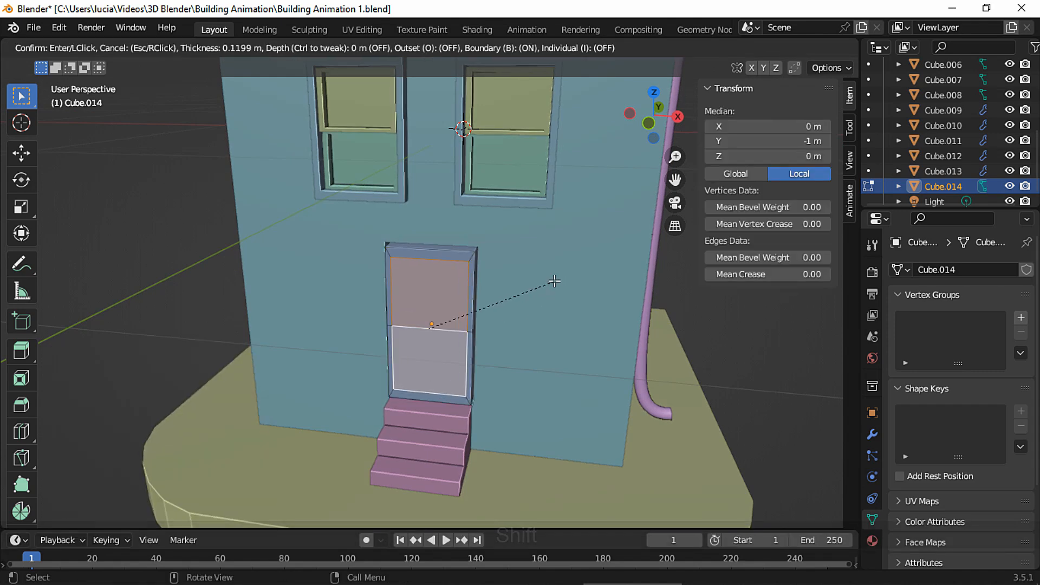
pyautogui.click(555, 282)
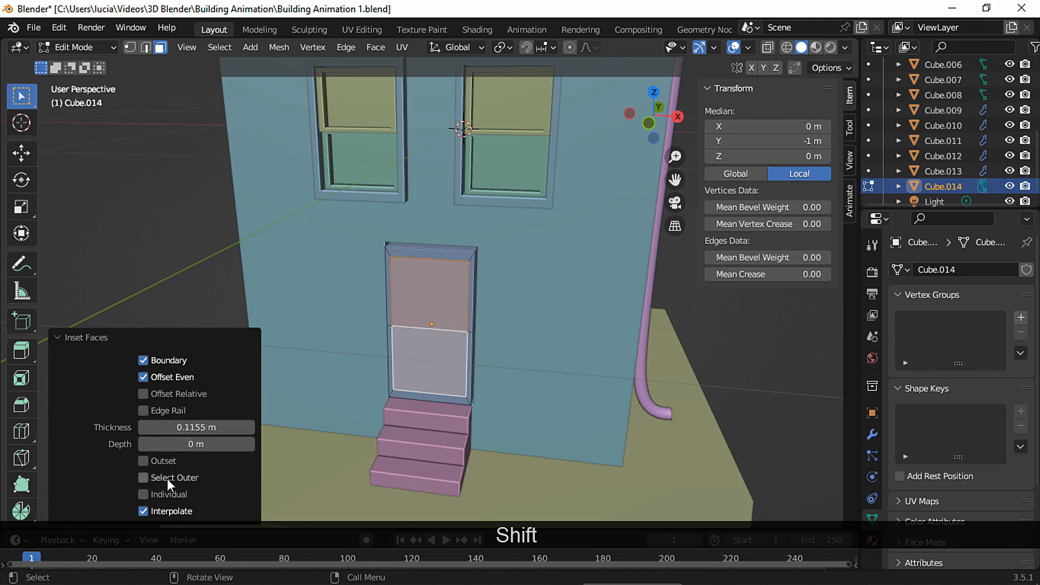
pyautogui.click(143, 494)
pyautogui.press('e')
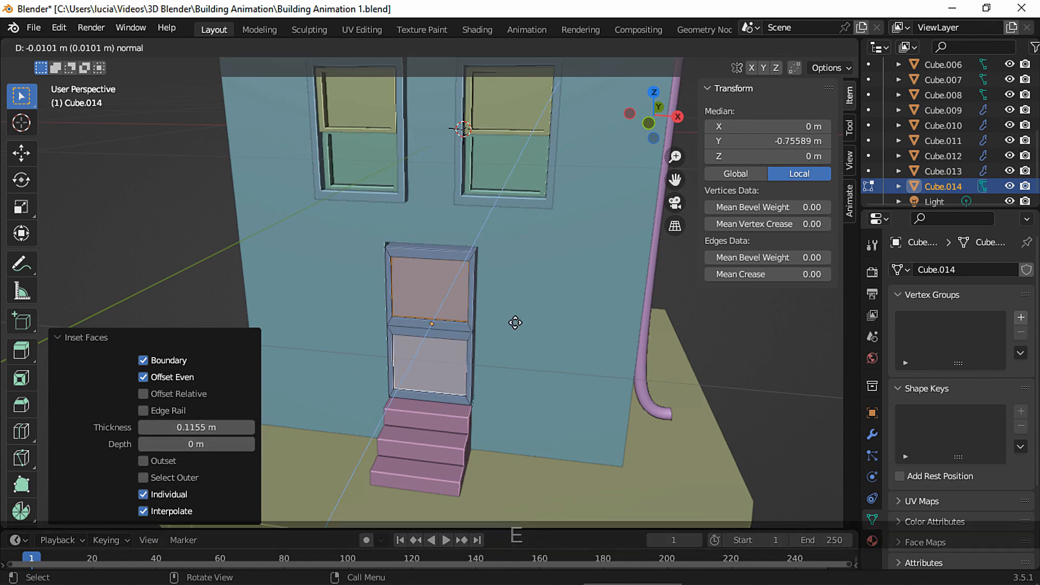
pyautogui.click(506, 317)
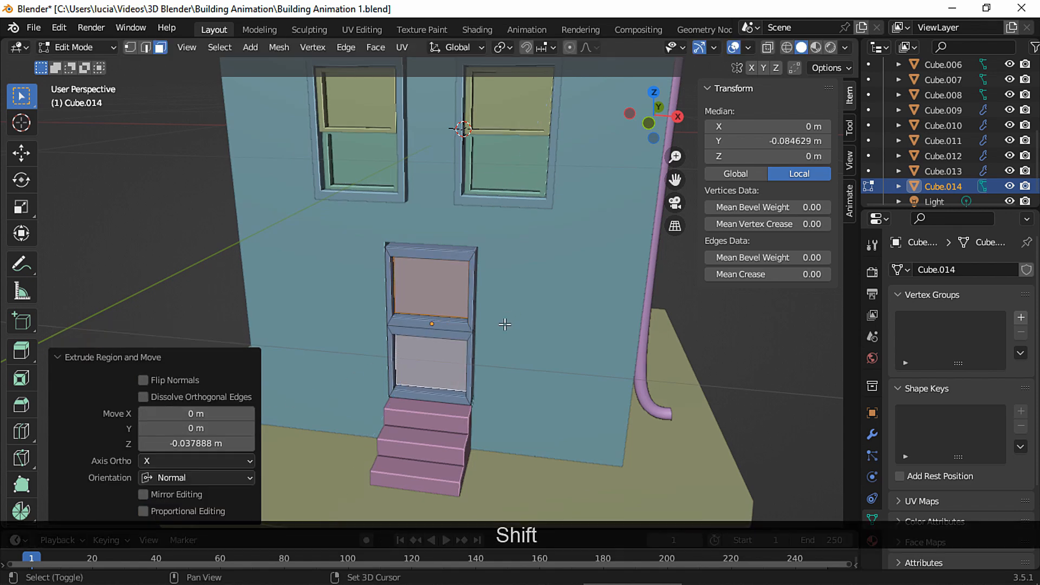
# - Select the recess faces above and below the door's middle rail and scale them along Z to narrow the rail
pyautogui.click(522, 335)
pyautogui.keyDown('shift'); pyautogui.moveTo(522, 335); pyautogui.dragTo(554, 325, button='middle'); pyautogui.keyUp('shift')
pyautogui.keyDown('ctrl'); pyautogui.moveTo(554, 325); pyautogui.dragTo(488, 323, button='middle'); pyautogui.keyUp('ctrl')
pyautogui.click(487, 271)
pyautogui.click(489, 379)
pyautogui.moveTo(490, 379); pyautogui.dragTo(485, 187, button='middle')
pyautogui.keyDown('shift'); pyautogui.click(481, 140); pyautogui.keyUp('shift')
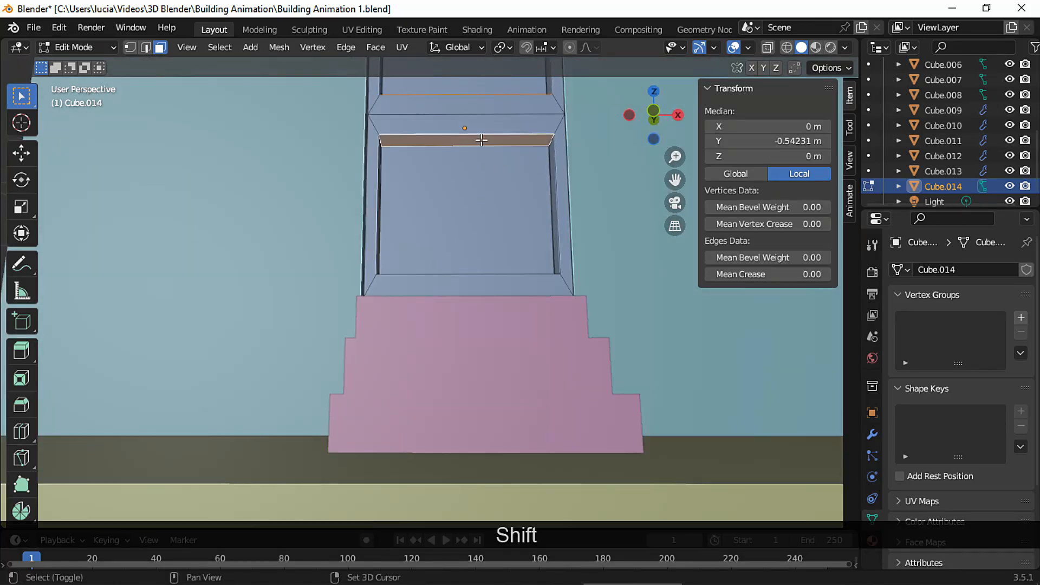
pyautogui.moveTo(481, 139); pyautogui.dragTo(476, 260, button='middle')
pyautogui.press('s')
pyautogui.press('z')
pyautogui.click(492, 217)
# - Scale the whole door along Y to about 0.029 m thick and reposition it along Y in the doorway
pyautogui.press('Tab')
pyautogui.press('s')
pyautogui.press('y')
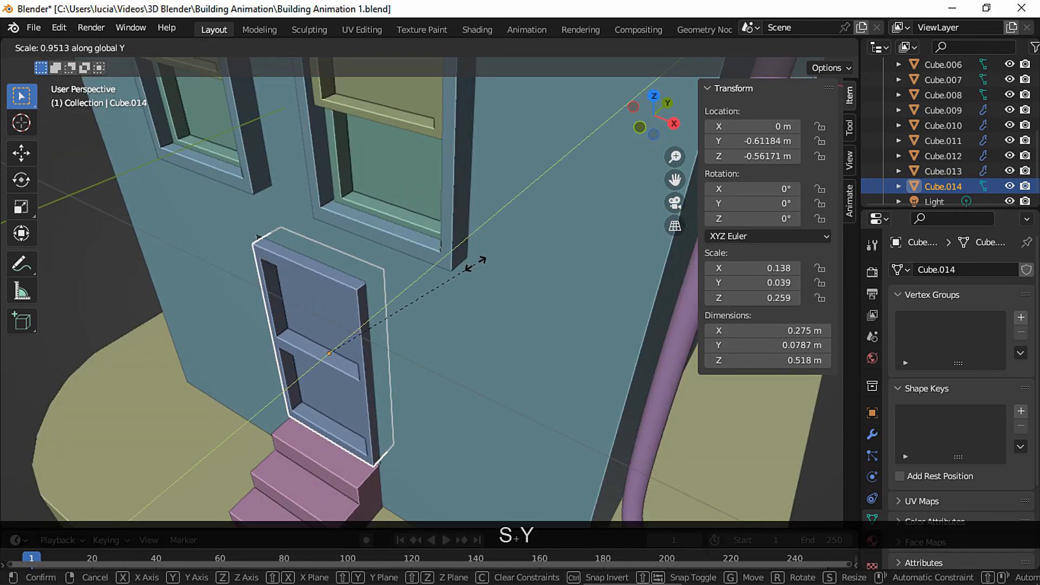
pyautogui.click(390, 334)
pyautogui.moveTo(430, 305); pyautogui.dragTo(509, 161, button='middle')
pyautogui.press('g')
pyautogui.press('y')
pyautogui.click(456, 293)
# - Scale the door along Z to about 0.521 m tall and raise it about 0.005 m
pyautogui.press('s')
pyautogui.press('z')
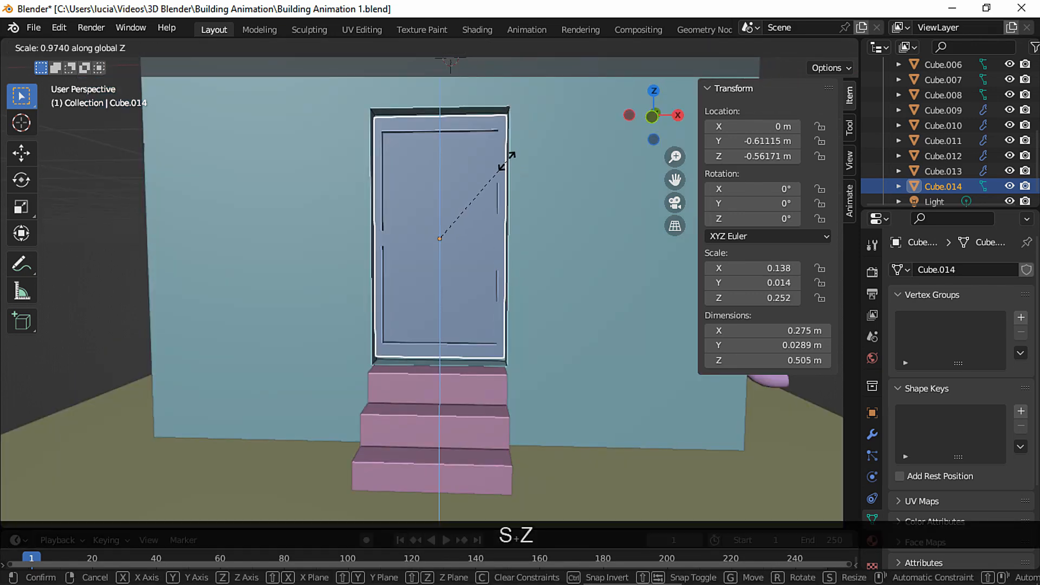
pyautogui.click(523, 136)
pyautogui.moveTo(522, 136); pyautogui.dragTo(521, 189, button='middle')
pyautogui.press('g')
pyautogui.press('z')
pyautogui.click(510, 230)
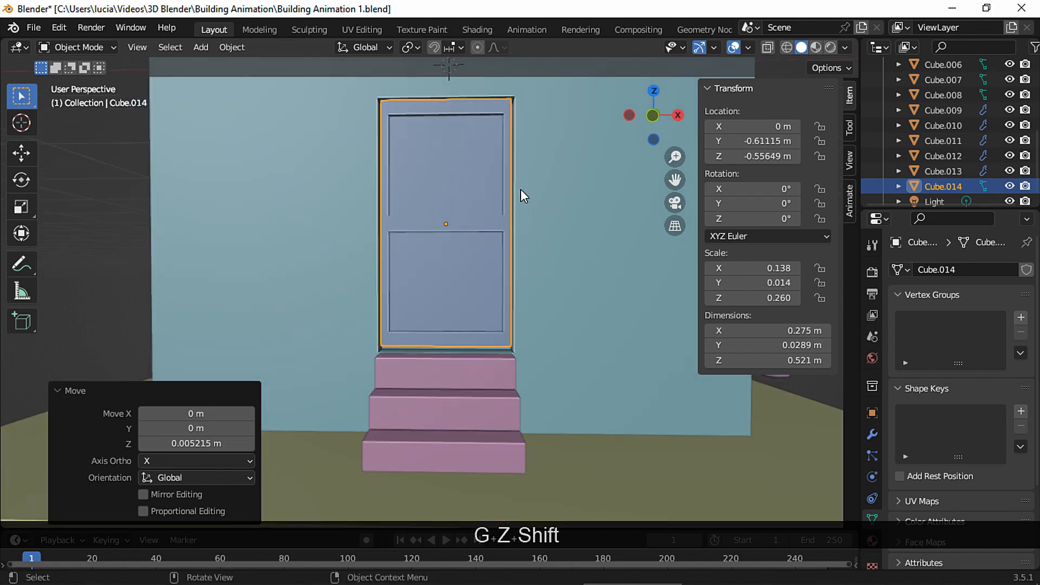
# - Fine-tune the door's fit by scaling it along Z to about 0.532 m and moving it vertically
pyautogui.press('s')
pyautogui.press('z')
pyautogui.press('shift')
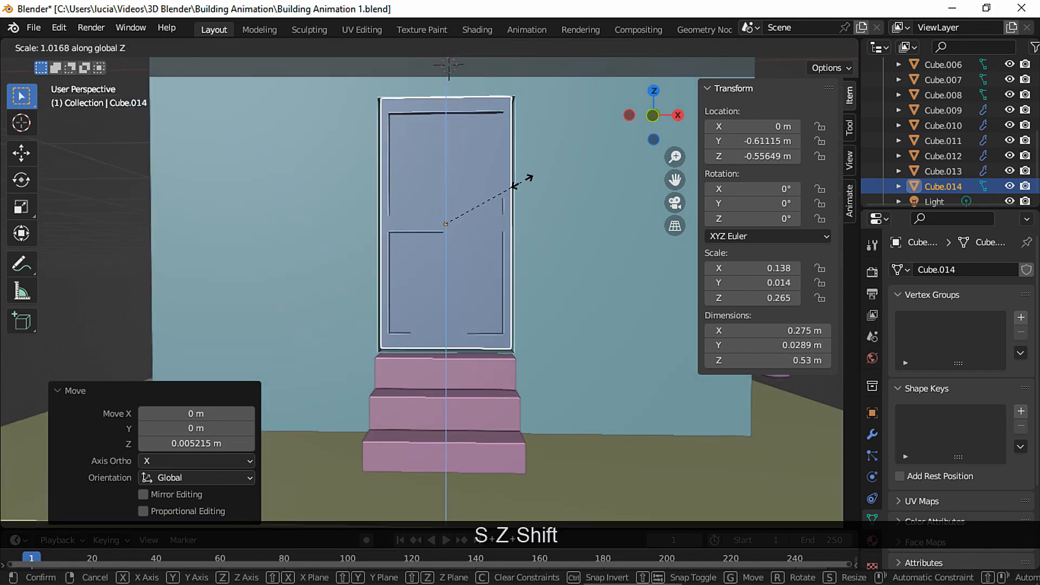
pyautogui.click(521, 184)
pyautogui.press('g')
pyautogui.press('z')
pyautogui.press('shift')
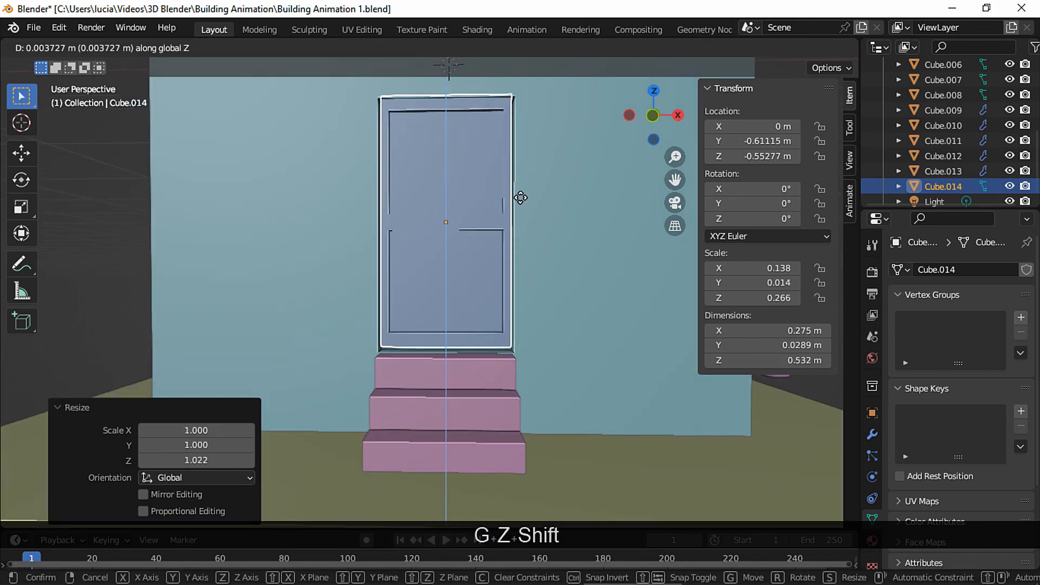
pyautogui.click(522, 229)
# - Edit the door's mesh and snap the 3D cursor to the outer front vertex on the middle rail's left end
pyautogui.press('Tab')
pyautogui.moveTo(523, 230); pyautogui.dragTo(428, 290, button='middle')
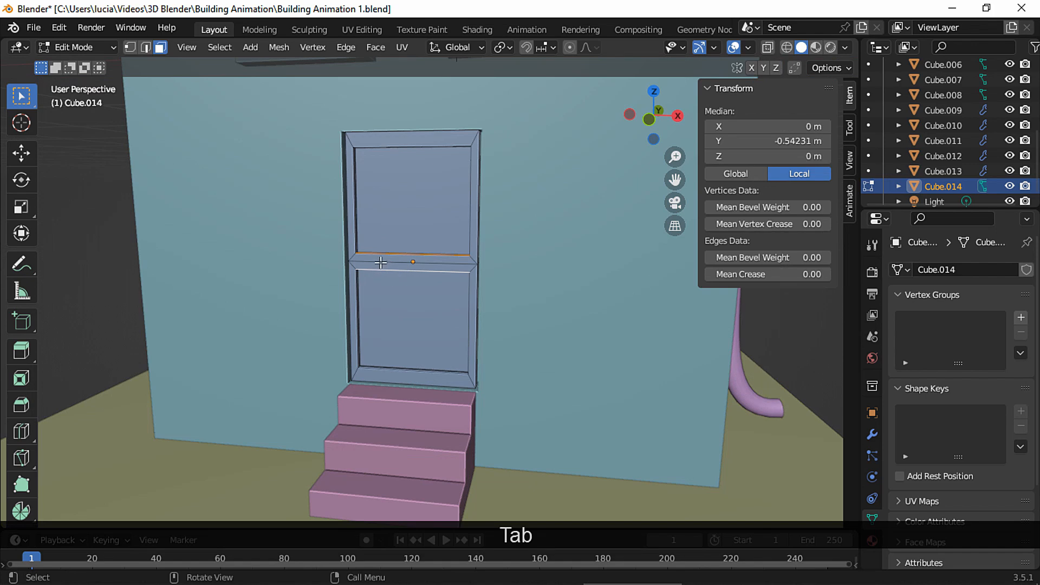
pyautogui.click(351, 260)
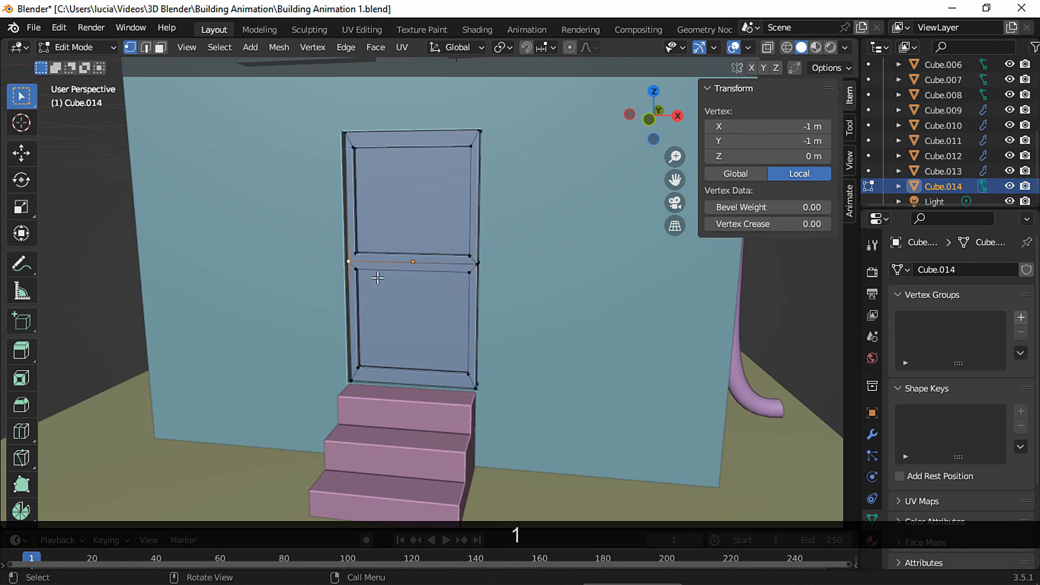
pyautogui.hotkey('shift', 's')
pyautogui.click(413, 340)
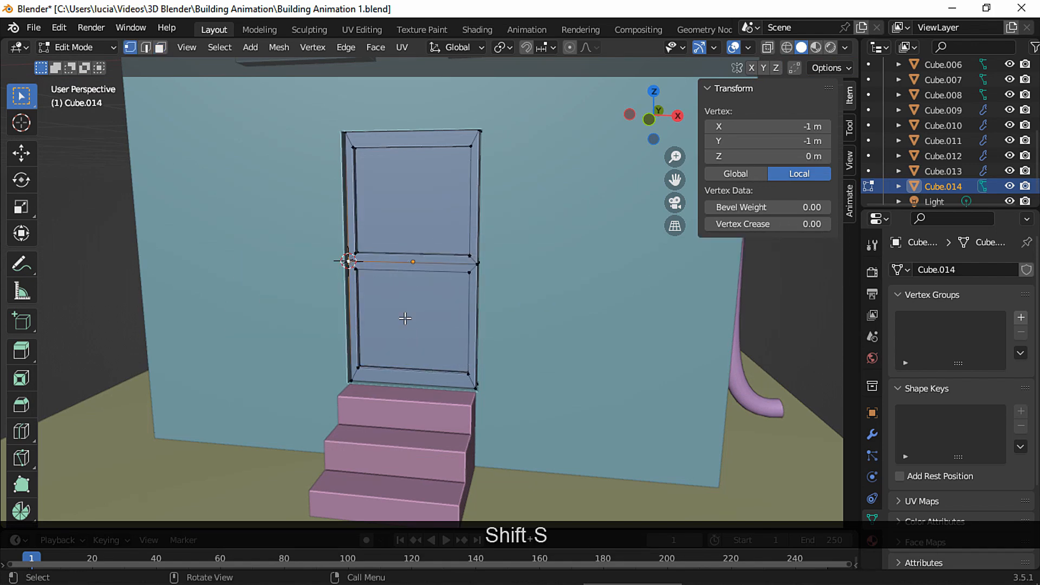
# - Add a UV sphere with 32 segments and 16 rings at the 3D cursor and shrink it to doorknob size
pyautogui.hotkey('shift', 'a')
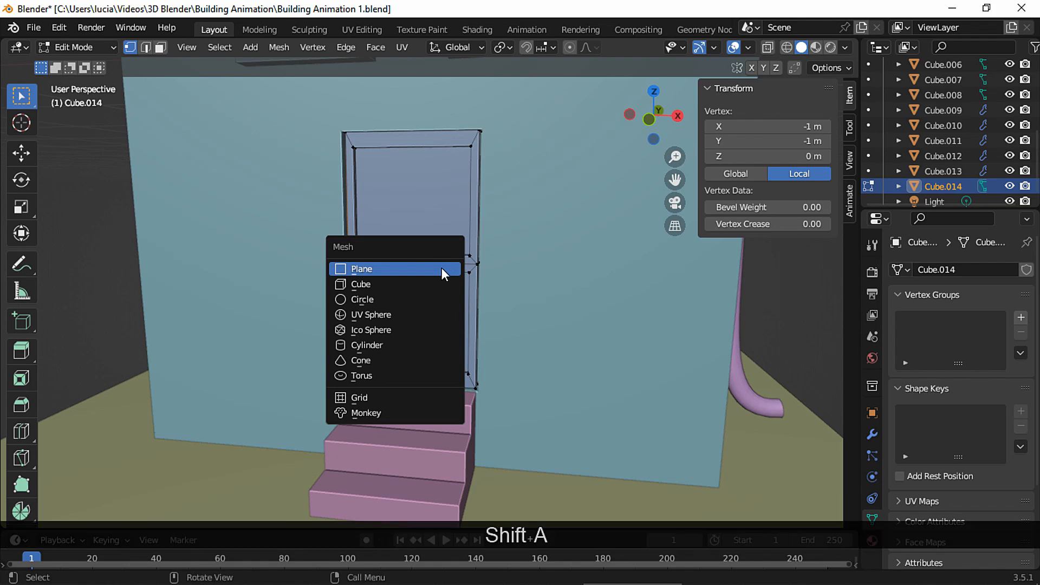
pyautogui.click(423, 318)
pyautogui.press('s')
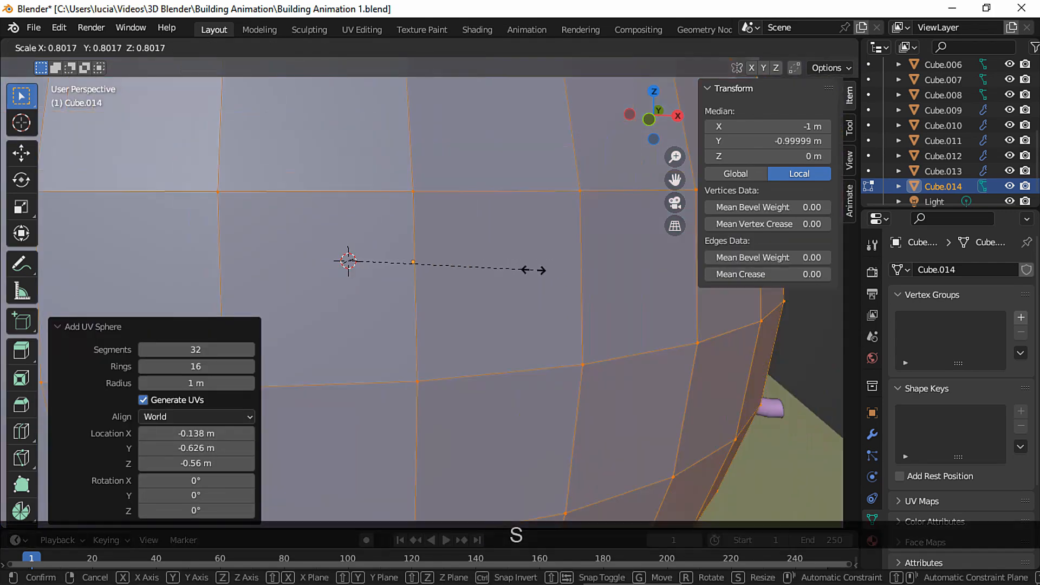
pyautogui.click(374, 282)
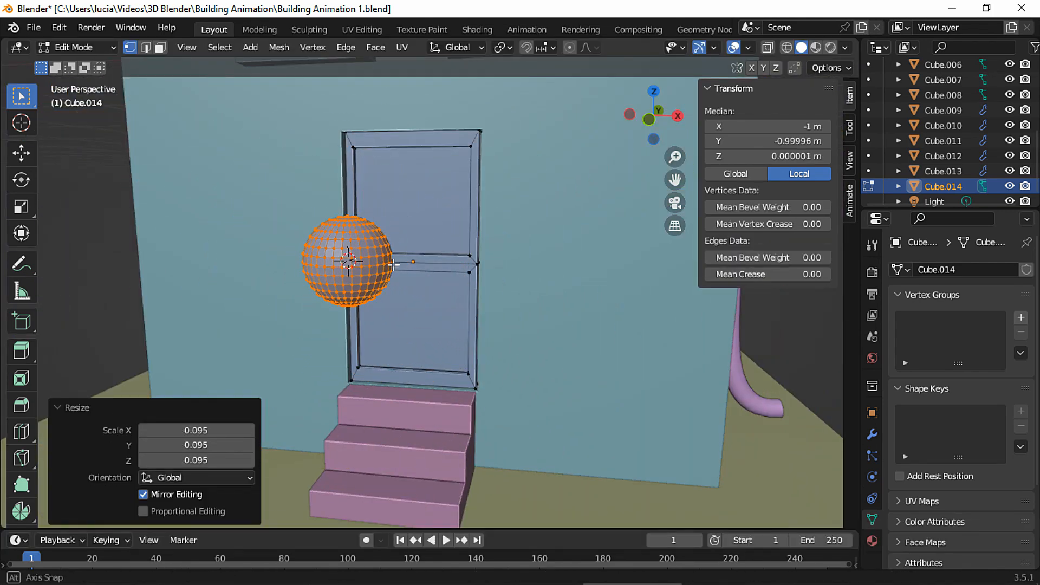
pyautogui.moveTo(374, 281); pyautogui.dragTo(354, 288, button='middle')
pyautogui.press('s')
pyautogui.click(337, 289)
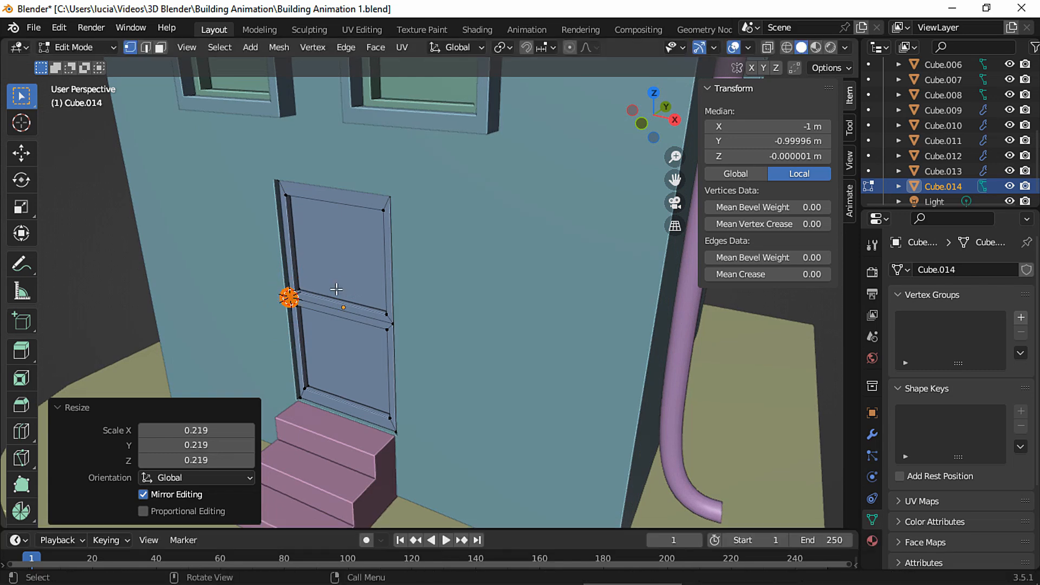
# - Move the sphere about 0.035 m outward from the door along Y and scale it down by 0.701
pyautogui.press('g')
pyautogui.press('y')
pyautogui.click(372, 294)
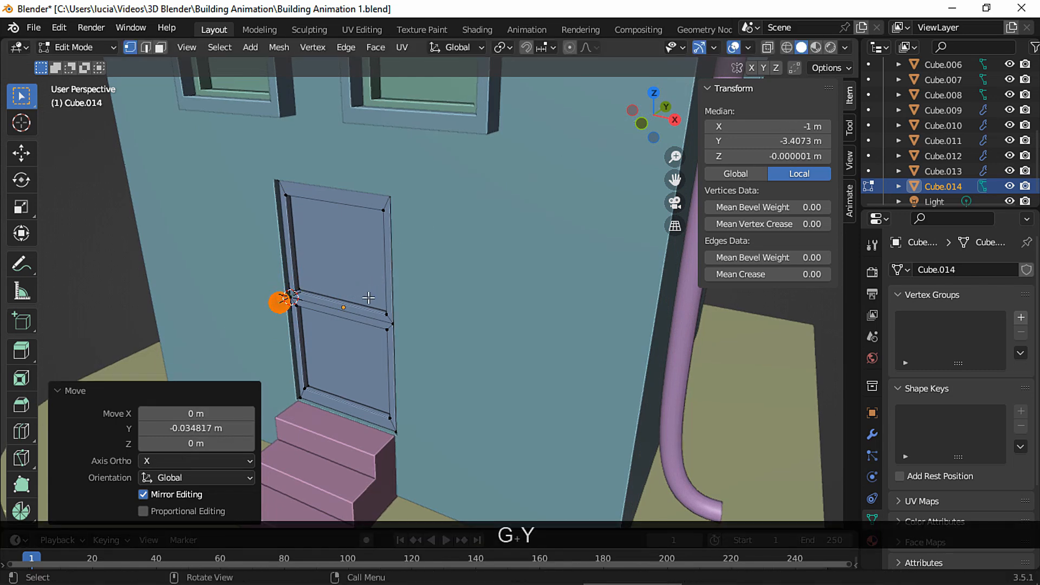
pyautogui.moveTo(371, 295); pyautogui.dragTo(420, 304, button='middle')
pyautogui.moveTo(422, 352)
pyautogui.keyDown('shift'); pyautogui.mouseDown(button='middle')
pyautogui.moveTo(418, 318)
pyautogui.moveTo(441, 349)
pyautogui.mouseUp(button='middle'); pyautogui.keyUp('shift')
pyautogui.scroll(2, 441, 349)
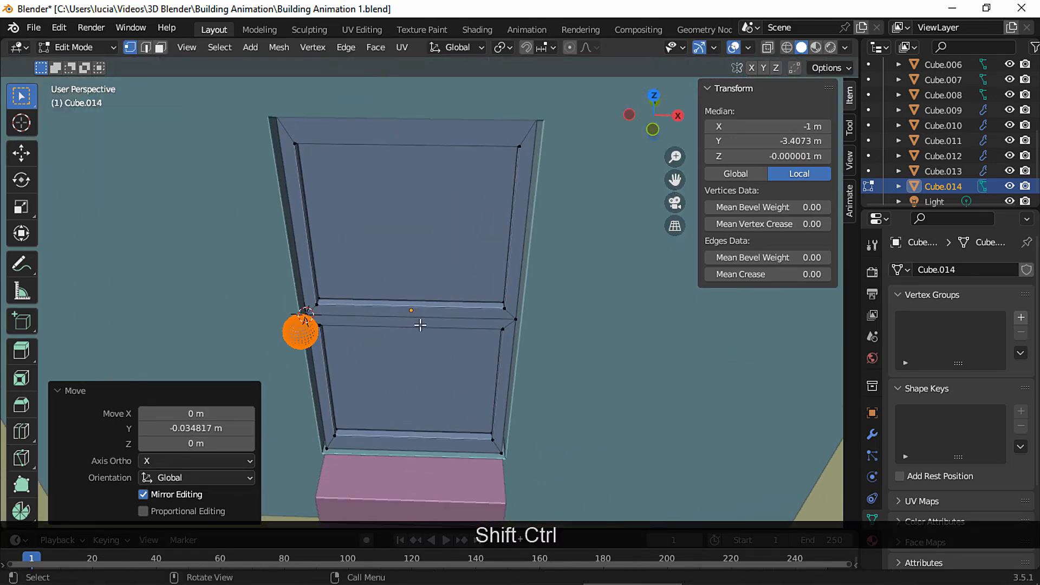
pyautogui.press('s')
pyautogui.click(401, 364)
# - Shift the sphere along X toward the door's interior and adjust its height along Z
pyautogui.press('g')
pyautogui.press('x')
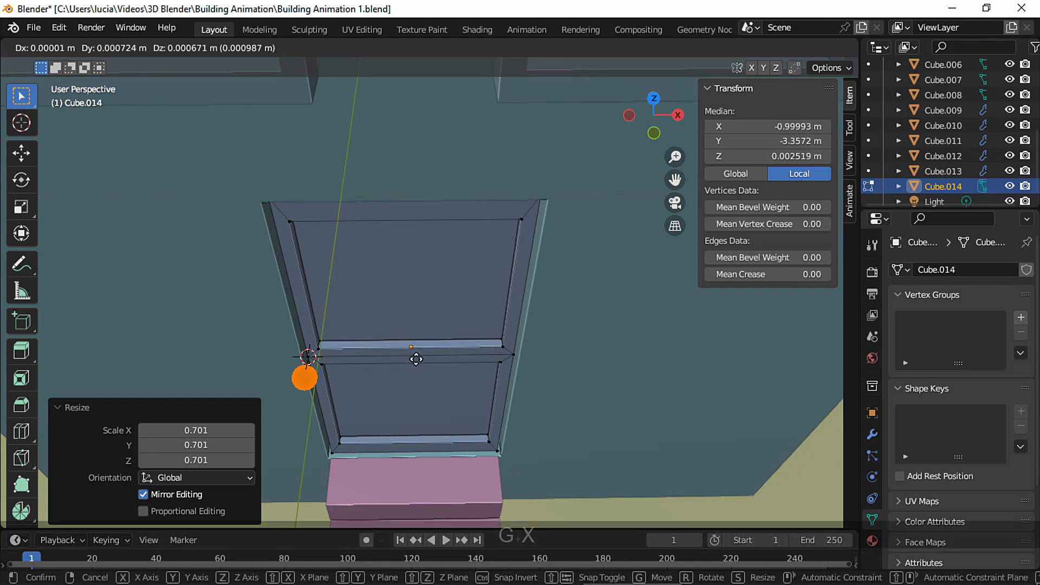
pyautogui.click(432, 355)
pyautogui.keyDown('shift'); pyautogui.moveTo(431, 355); pyautogui.dragTo(309, 301, button='middle'); pyautogui.keyUp('shift')
pyautogui.press('g')
pyautogui.press('z')
pyautogui.click(309, 288)
# - Select the faces around the sphere's top pole and delete them to open a round hole
pyautogui.keyDown('ctrl'); pyautogui.moveTo(309, 301); pyautogui.dragTo(397, 304, button='middle'); pyautogui.keyUp('ctrl')
pyautogui.click(388, 329)
pyautogui.keyDown('ctrl'); pyautogui.moveTo(390, 366); pyautogui.dragTo(360, 347, button='middle'); pyautogui.keyUp('ctrl')
pyautogui.press('3')
pyautogui.click(352, 346)
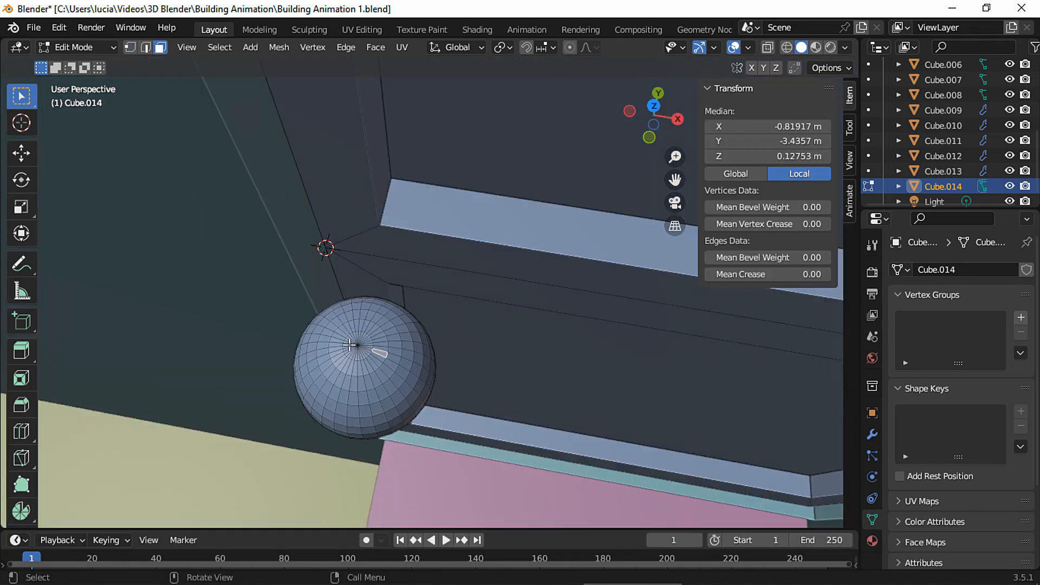
pyautogui.moveTo(337, 334); pyautogui.dragTo(376, 362)
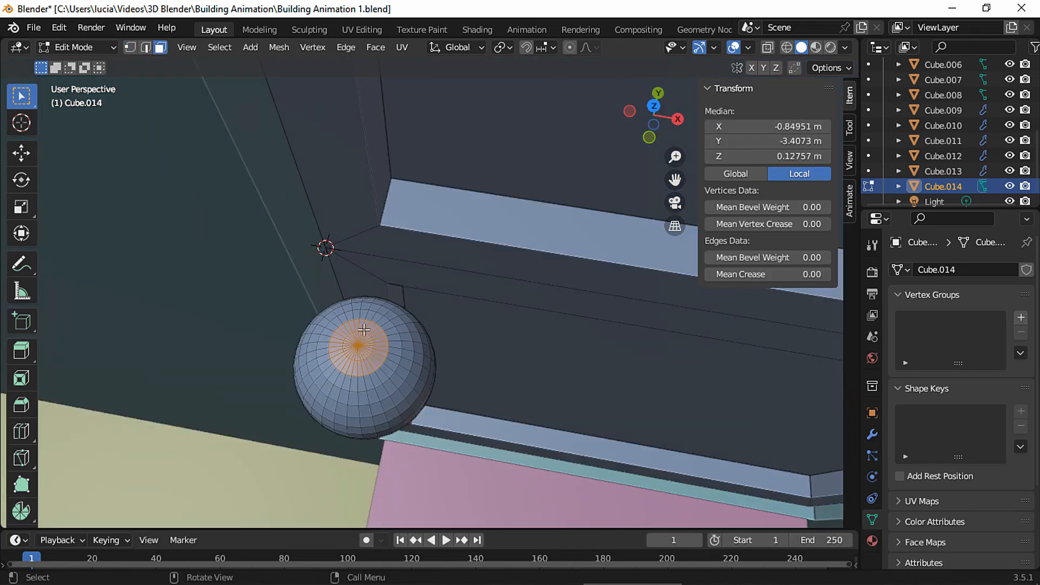
pyautogui.press('Delete')
pyautogui.click(361, 338)
# - Scale the hole's edge loop to 0.764 and extrude it about 0.0116 m along Z to form the knob's stem
pyautogui.press('2')
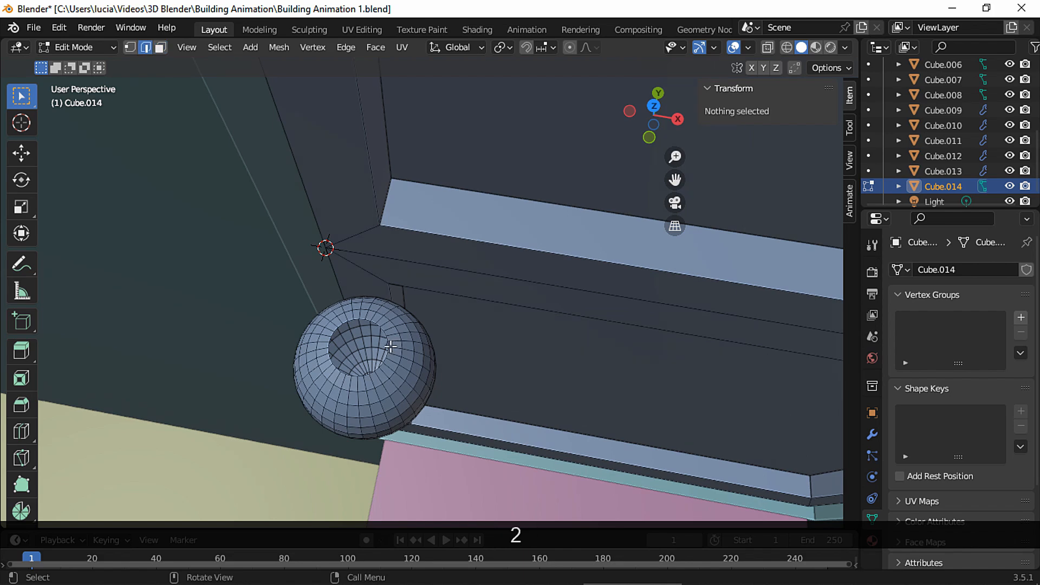
pyautogui.keyDown('alt'); pyautogui.click(359, 342); pyautogui.keyUp('alt')
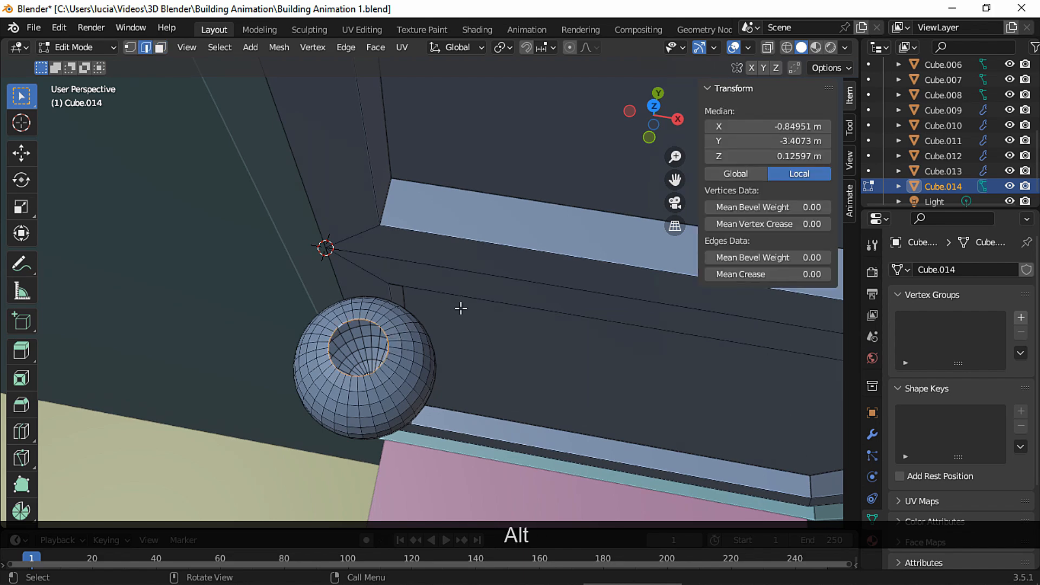
pyautogui.press('s')
pyautogui.click(434, 318)
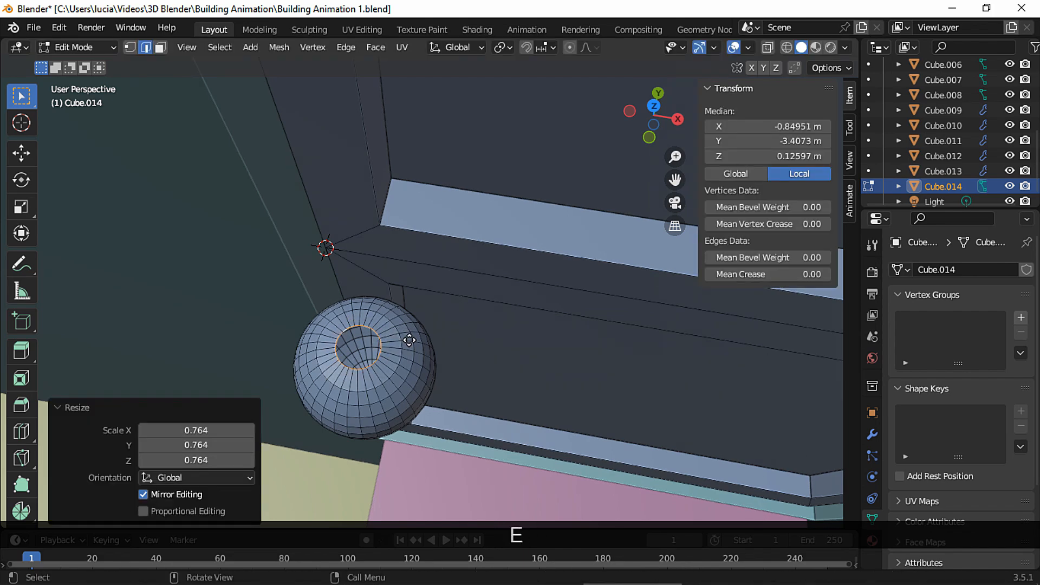
pyautogui.press('e')
pyautogui.press('z')
pyautogui.click(401, 308)
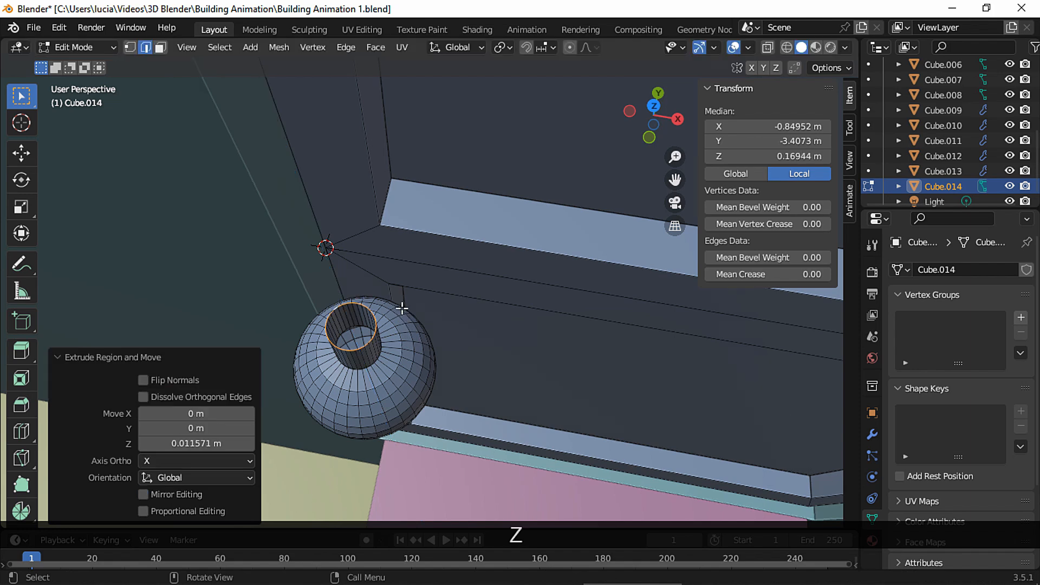
# - Select the whole linked doorknob and rotate it -90° about X so the stem points toward the door
pyautogui.moveTo(402, 308); pyautogui.dragTo(406, 284, button='middle')
pyautogui.keyDown('shift'); pyautogui.moveTo(446, 183); pyautogui.dragTo(437, 255, button='middle'); pyautogui.keyUp('shift')
pyautogui.moveTo(434, 252); pyautogui.dragTo(375, 195, button='middle')
pyautogui.press('l')
pyautogui.press('r')
pyautogui.press('x')
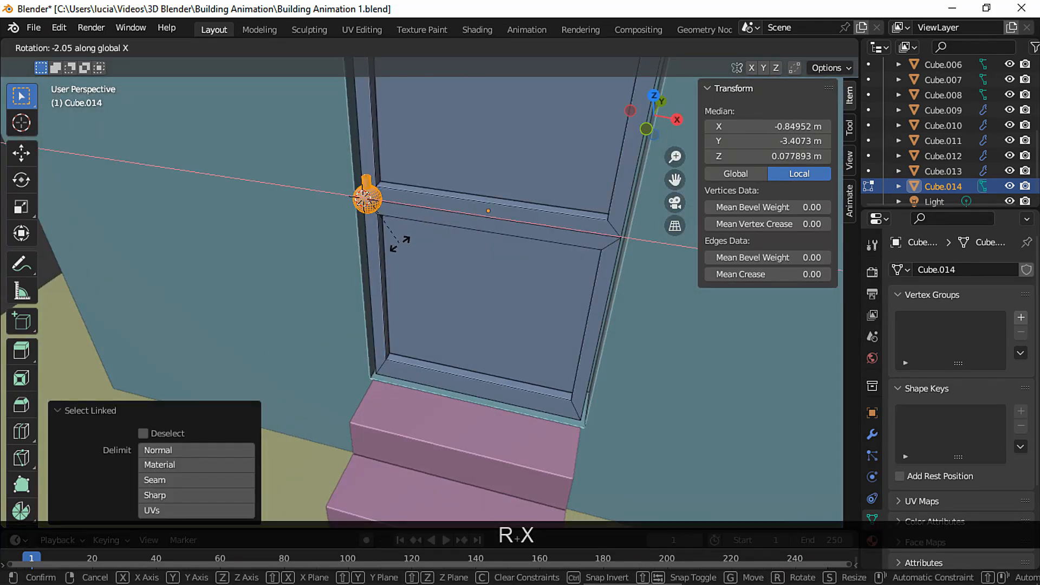
pyautogui.press('9')
pyautogui.press('0')
pyautogui.press('Return')
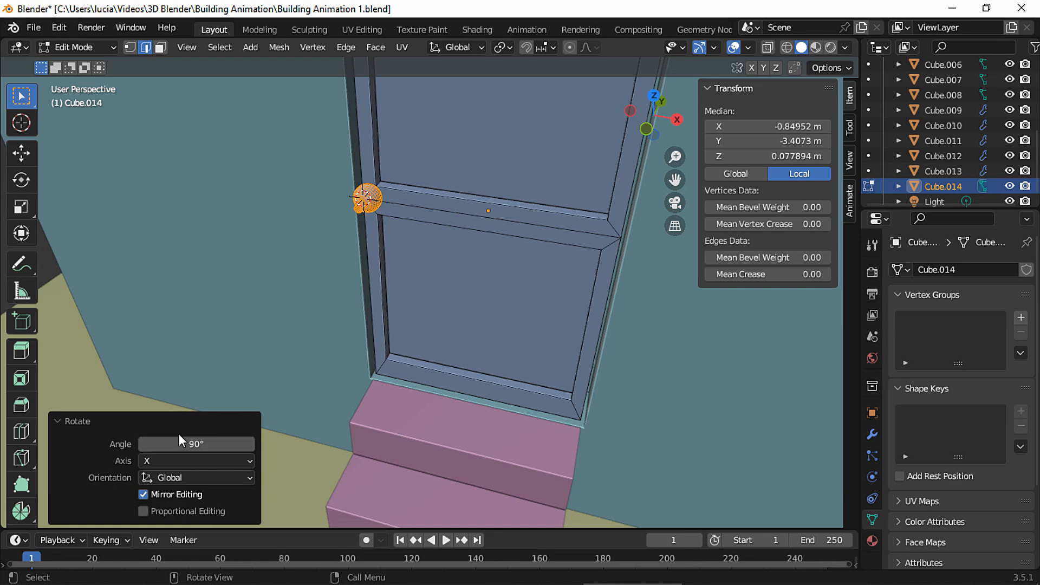
pyautogui.press('Left')
pyautogui.write('-')
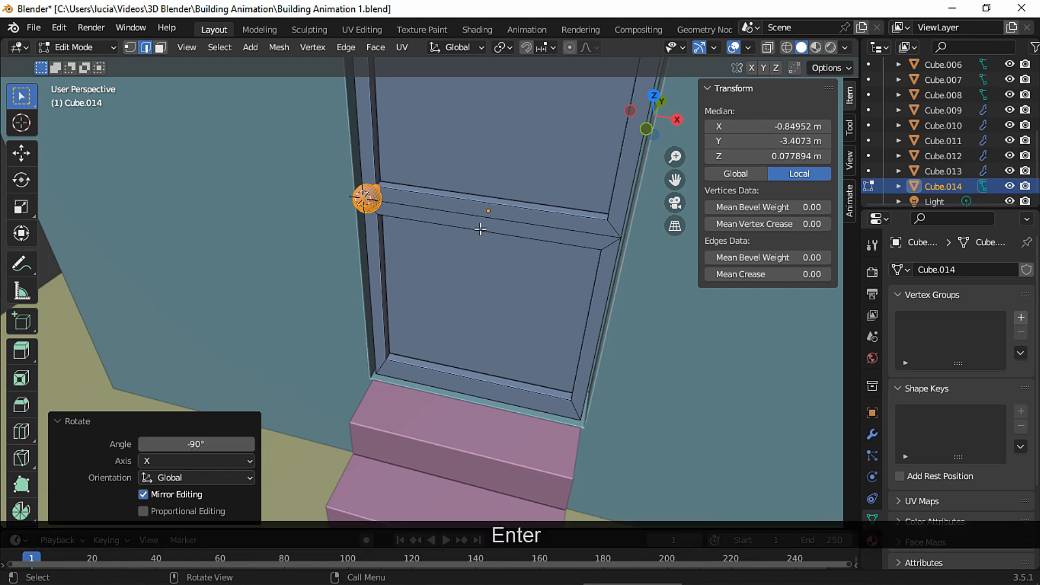
# - Position the doorknob against the door frame by moving it about 0.0135 m along Y and -0.0126 m along X, with a final Y adjustment
pyautogui.moveTo(481, 229); pyautogui.dragTo(382, 229, button='middle')
pyautogui.keyDown('shift'); pyautogui.moveTo(332, 276); pyautogui.dragTo(364, 272, button='middle'); pyautogui.keyUp('shift')
pyautogui.moveTo(364, 271); pyautogui.dragTo(441, 321, button='middle')
pyautogui.press('g')
pyautogui.press('y')
pyautogui.click(398, 308)
pyautogui.press('g')
pyautogui.press('x')
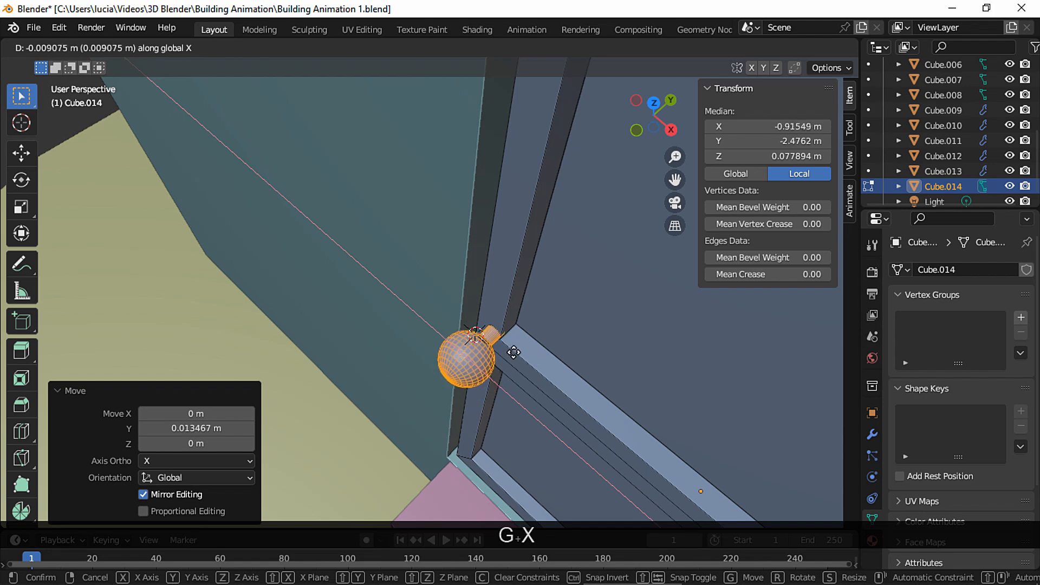
pyautogui.click(515, 351)
pyautogui.press('g')
pyautogui.press('y')
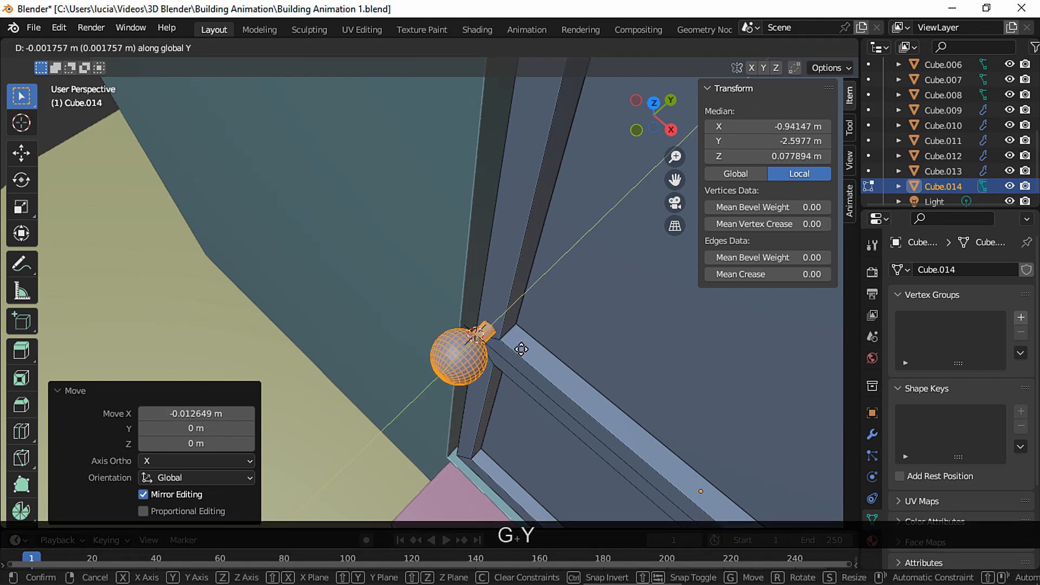
pyautogui.click(521, 349)
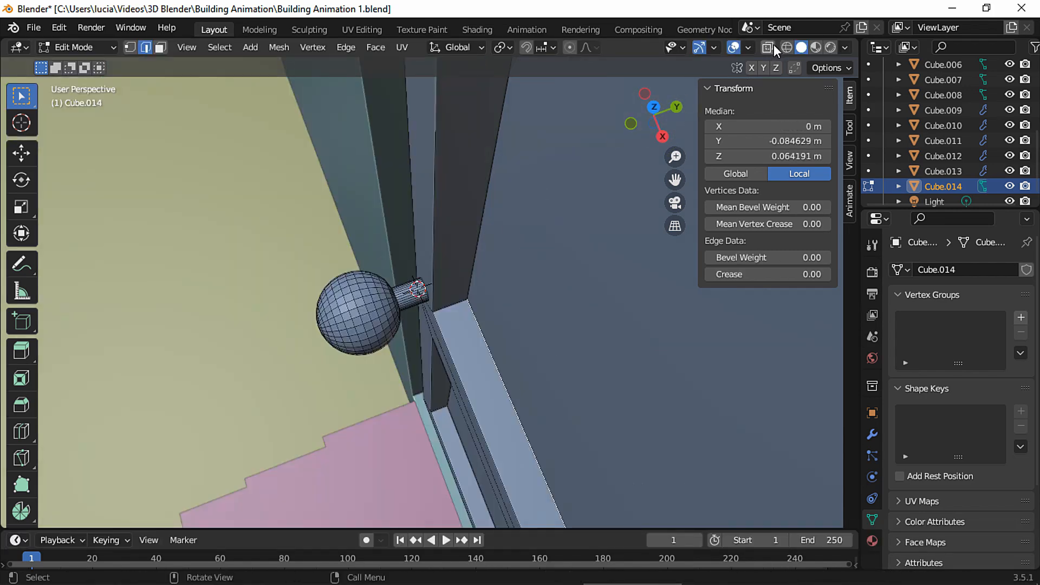
# - Select the ball faces of the doorknob without the stem, scale them to 0.744, and shrink them further
pyautogui.click(773, 48)
pyautogui.moveTo(392, 305); pyautogui.dragTo(419, 298, button='middle')
pyautogui.press('3')
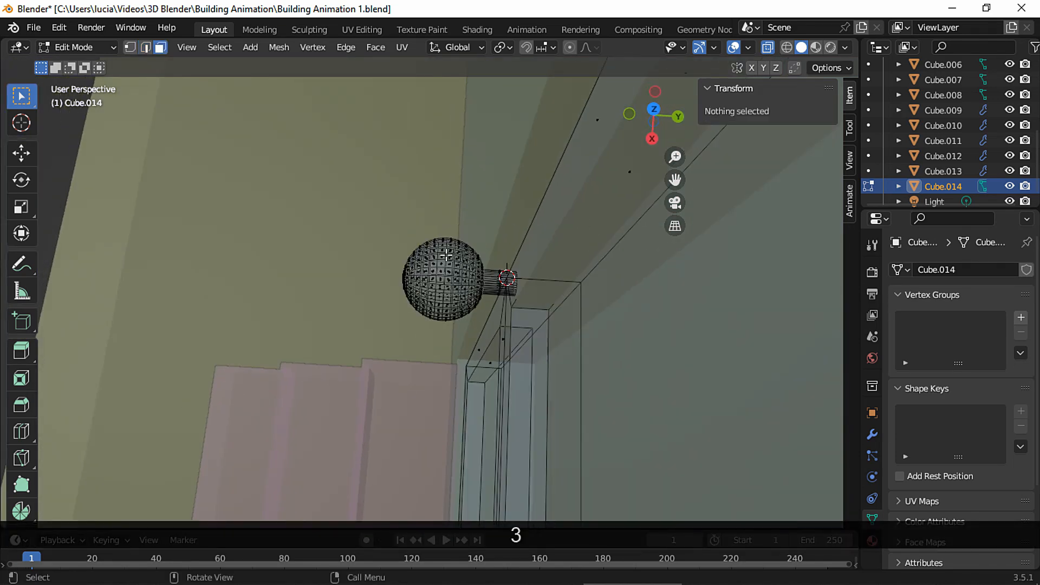
pyautogui.moveTo(484, 331); pyautogui.dragTo(482, 330)
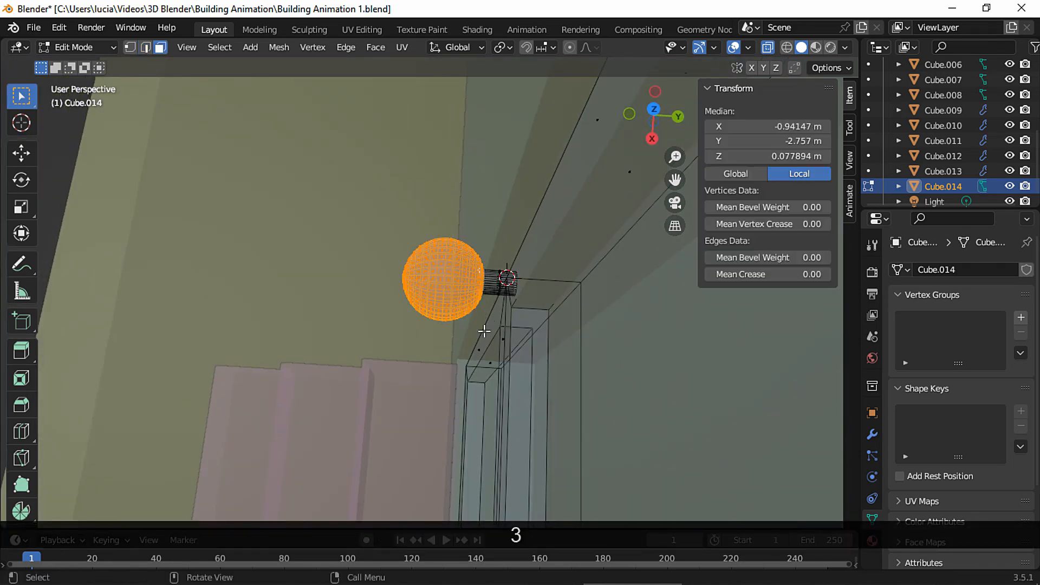
pyautogui.moveTo(482, 330); pyautogui.dragTo(613, 120, button='middle')
pyautogui.click(767, 49)
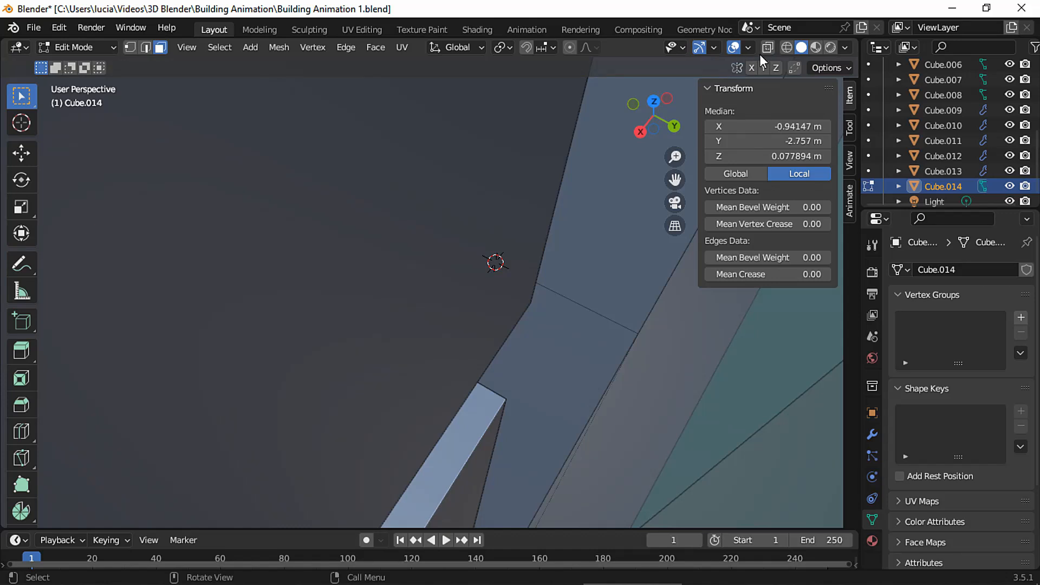
pyautogui.scroll(-5, 564, 166)
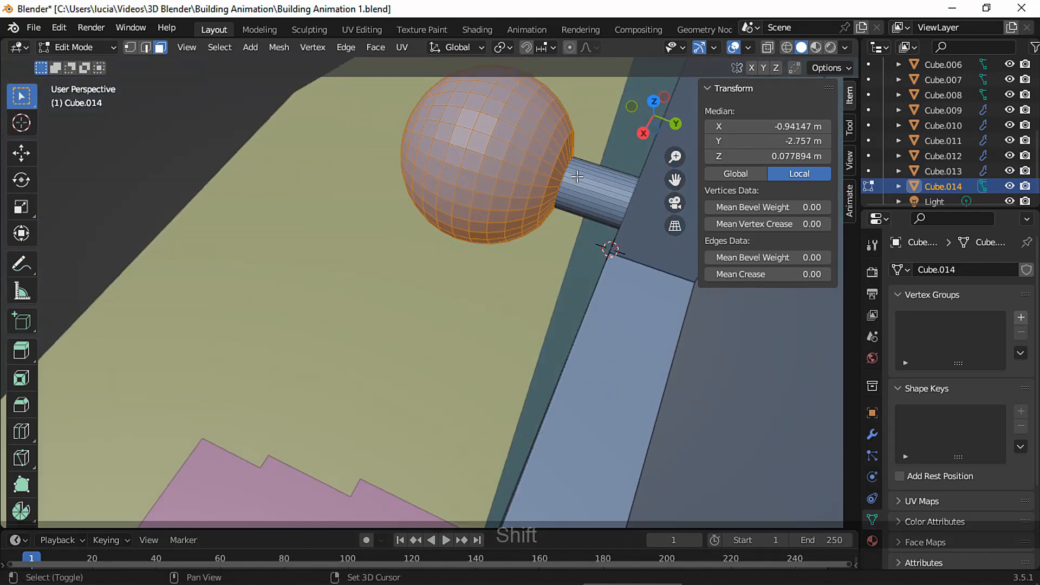
pyautogui.press('s')
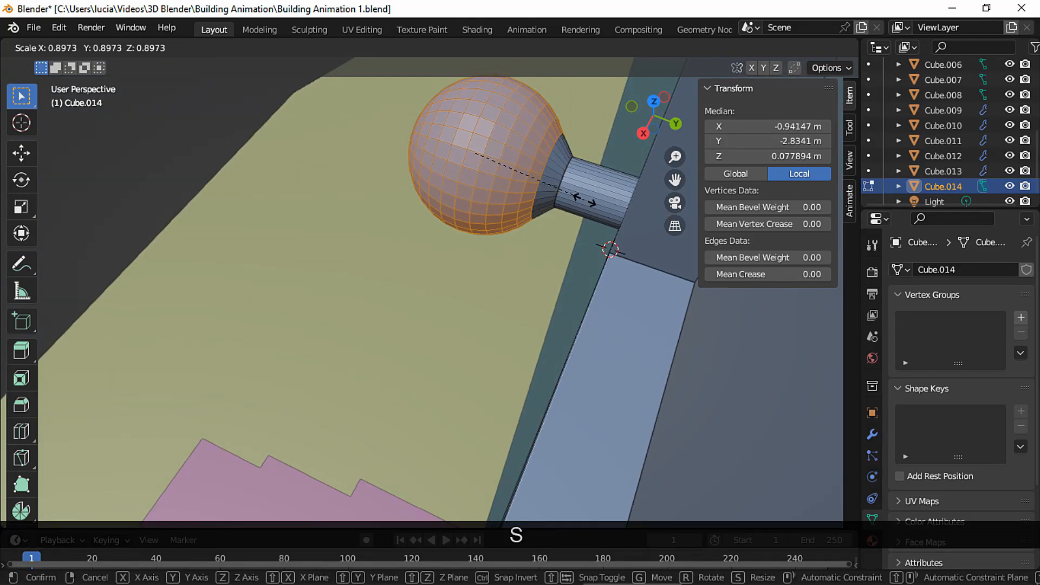
pyautogui.click(563, 191)
pyautogui.press('s')
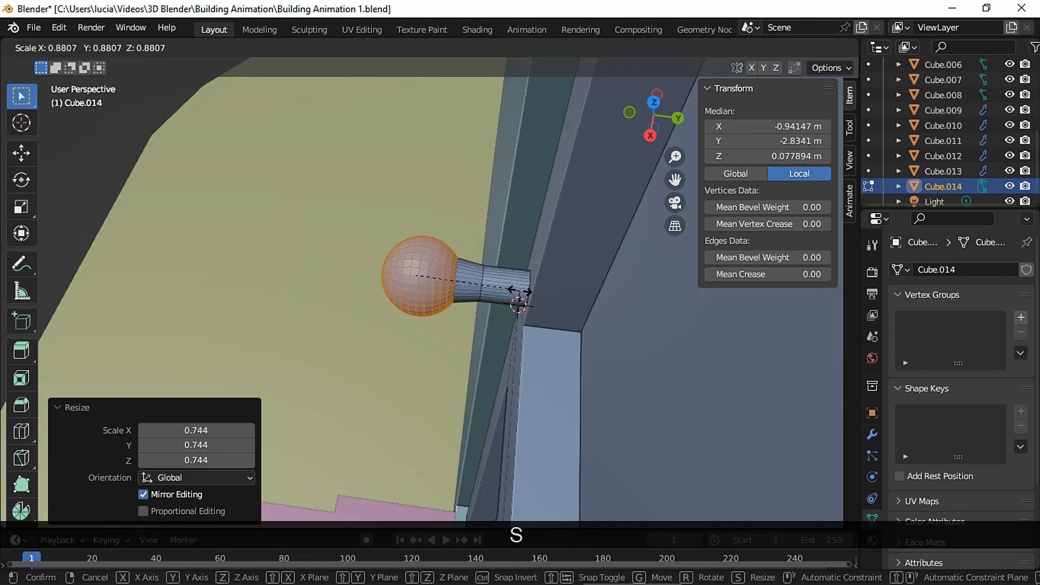
pyautogui.click(526, 291)
# - Move the knob's ball along Y toward the stem to shorten the tapered neck
pyautogui.press('g')
pyautogui.press('y')
pyautogui.click(534, 314)
# - Select the edge loop at the stem's open end and move it -0.003026 m along Y to shorten the stem
pyautogui.moveTo(509, 303); pyautogui.dragTo(561, 298, button='middle')
pyautogui.keyDown('ctrl'); pyautogui.moveTo(483, 209); pyautogui.dragTo(558, 271, button='middle'); pyautogui.keyUp('ctrl')
pyautogui.click(767, 48)
pyautogui.keyDown('ctrl'); pyautogui.moveTo(512, 320); pyautogui.dragTo(510, 256, button='middle'); pyautogui.keyUp('ctrl')
pyautogui.click(509, 256)
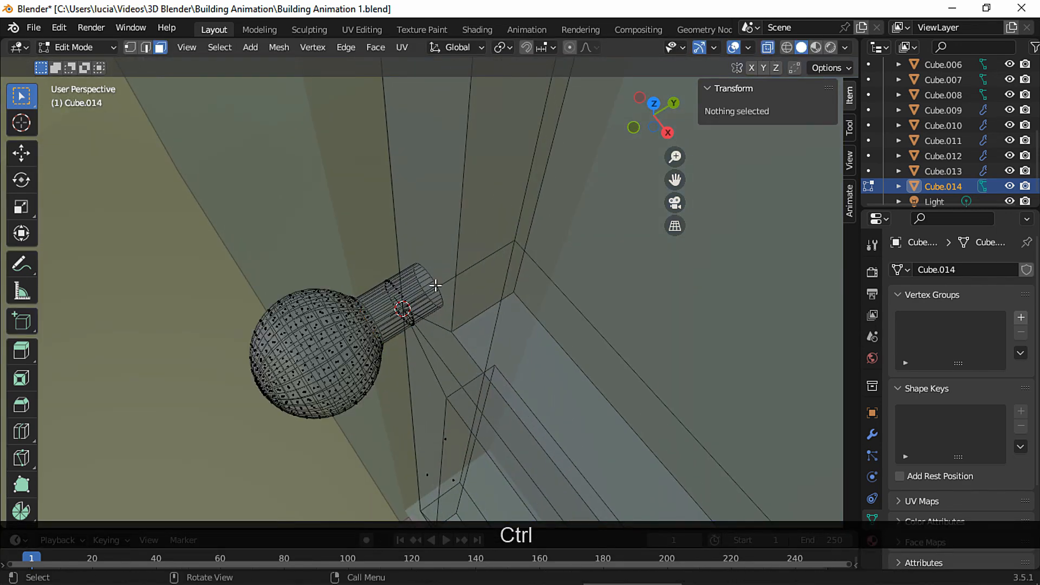
pyautogui.press('2')
pyautogui.click(436, 283)
pyautogui.press('g')
pyautogui.press('y')
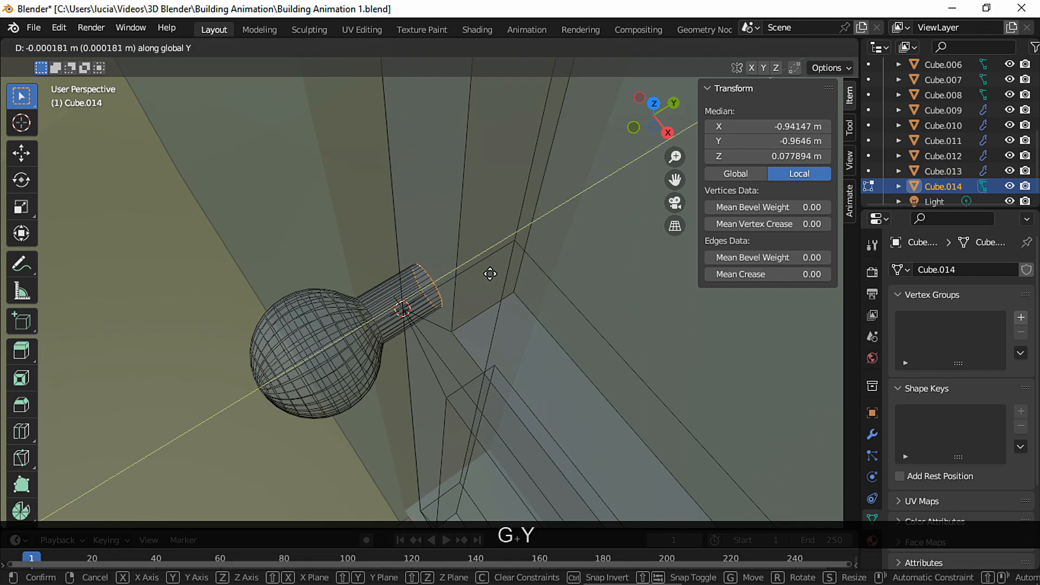
pyautogui.click(475, 278)
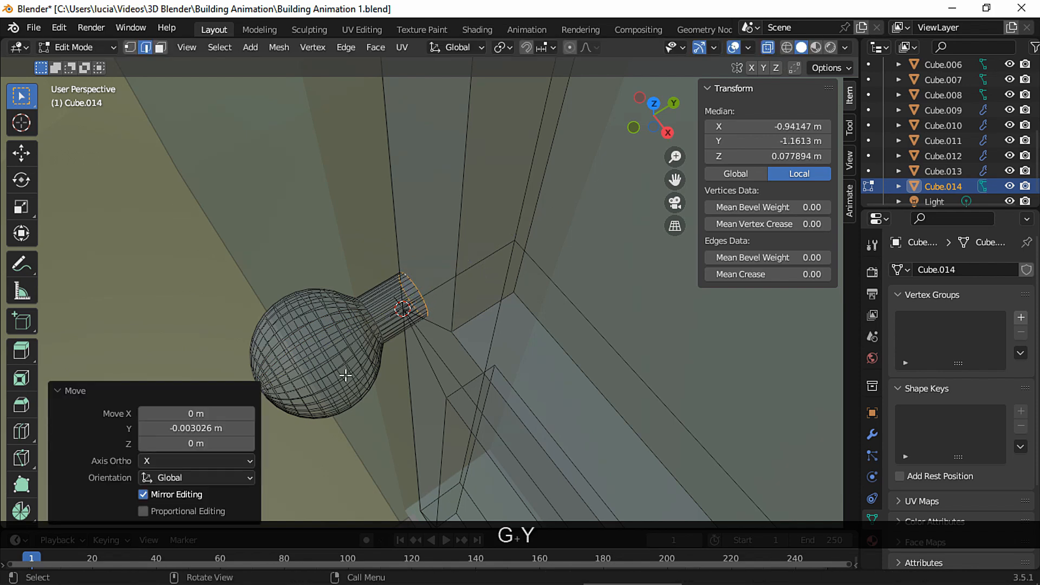
# - Select the whole linked doorknob, move it slightly along Y toward the door, and clear the selection
pyautogui.press('l')
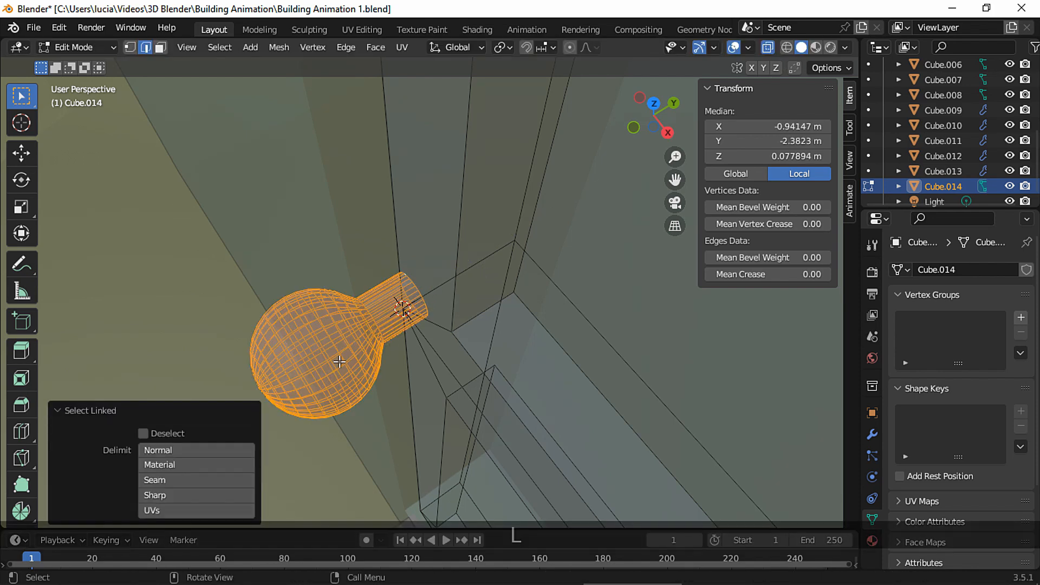
pyautogui.click(767, 47)
pyautogui.press('g')
pyautogui.press('y')
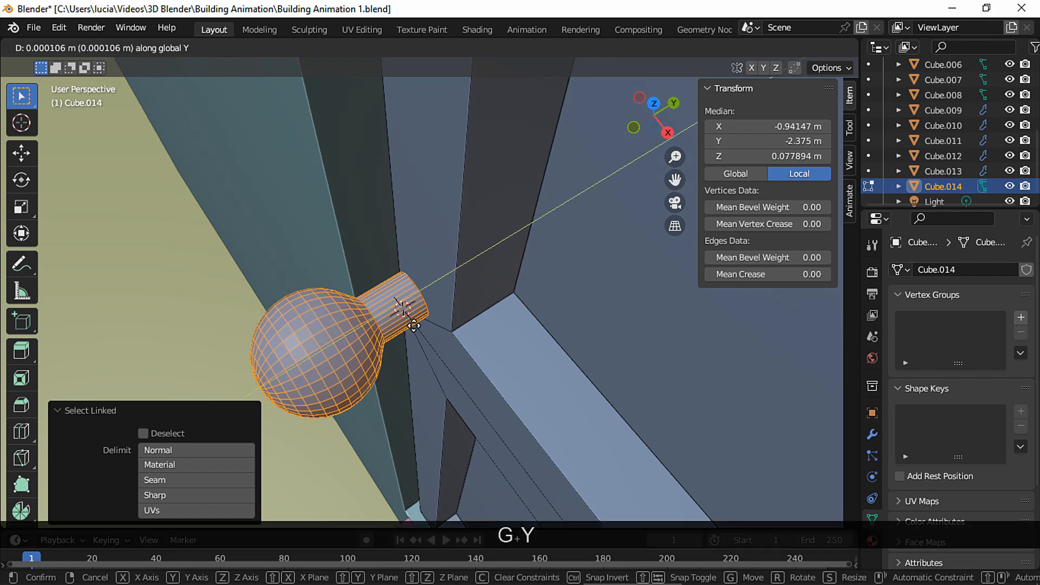
pyautogui.press('shift')
pyautogui.click(423, 329)
pyautogui.click(469, 295)
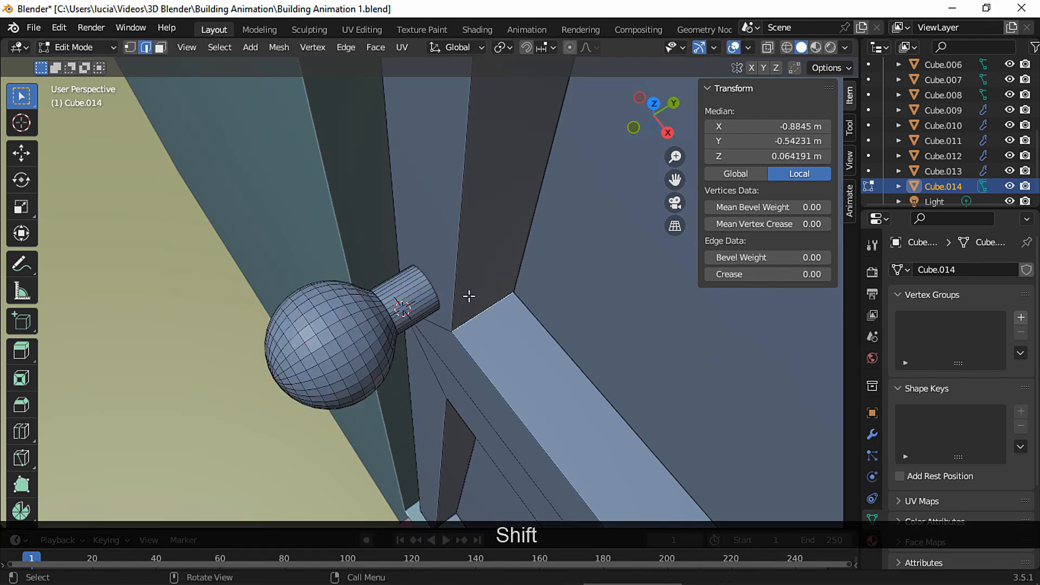
pyautogui.press('a')
pyautogui.press('a')
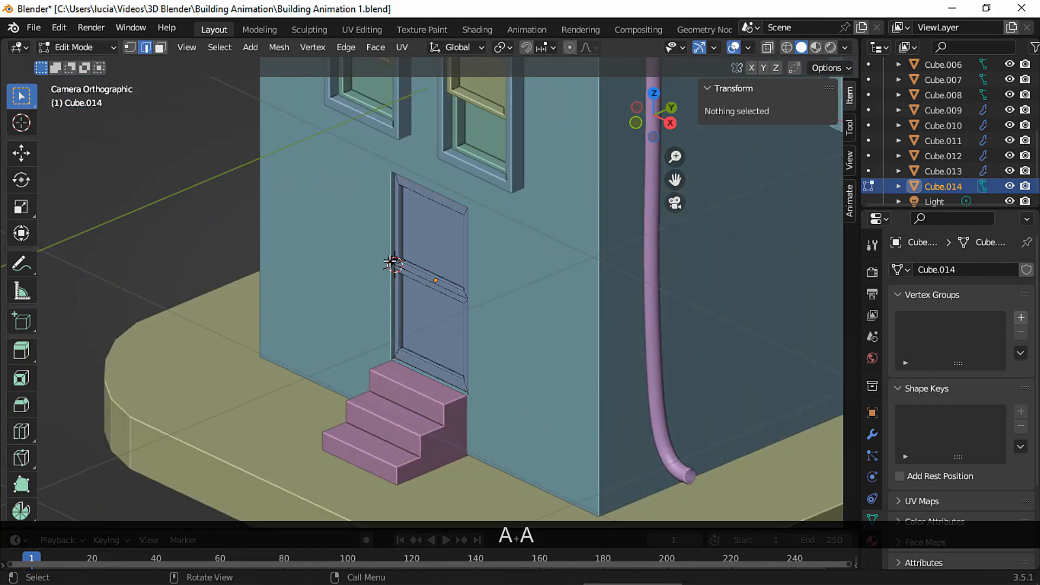
# - Reposition the linked doorknob vertically by lowering it along Z and raising it 0.02472 m, and finish editing the door
pyautogui.press('l')
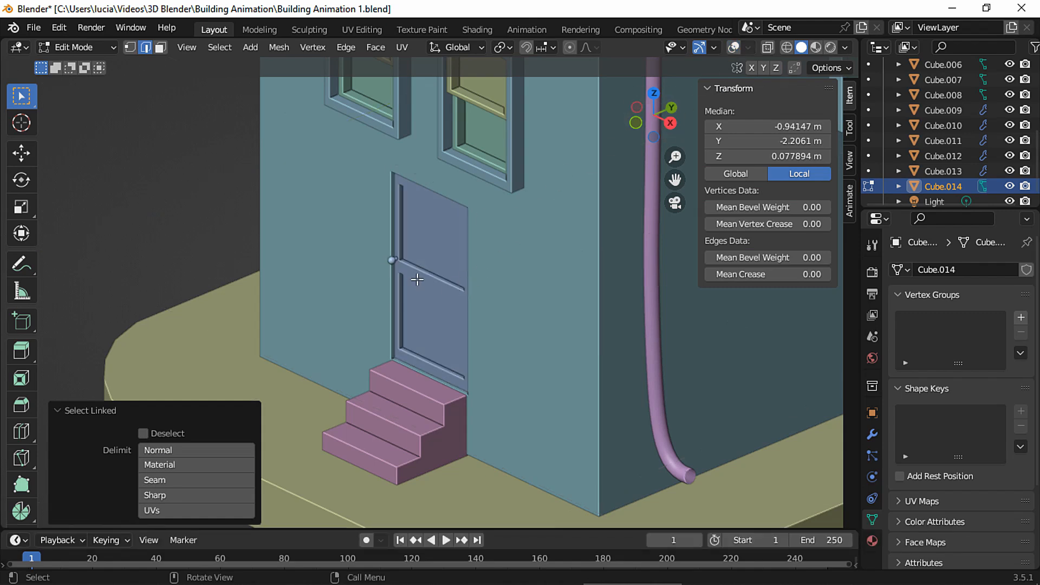
pyautogui.press('g')
pyautogui.press('z')
pyautogui.click(410, 291)
pyautogui.keyDown('ctrl'); pyautogui.moveTo(462, 292); pyautogui.dragTo(459, 322, button='middle'); pyautogui.keyUp('ctrl')
pyautogui.press('g')
pyautogui.press('z')
pyautogui.click(450, 307)
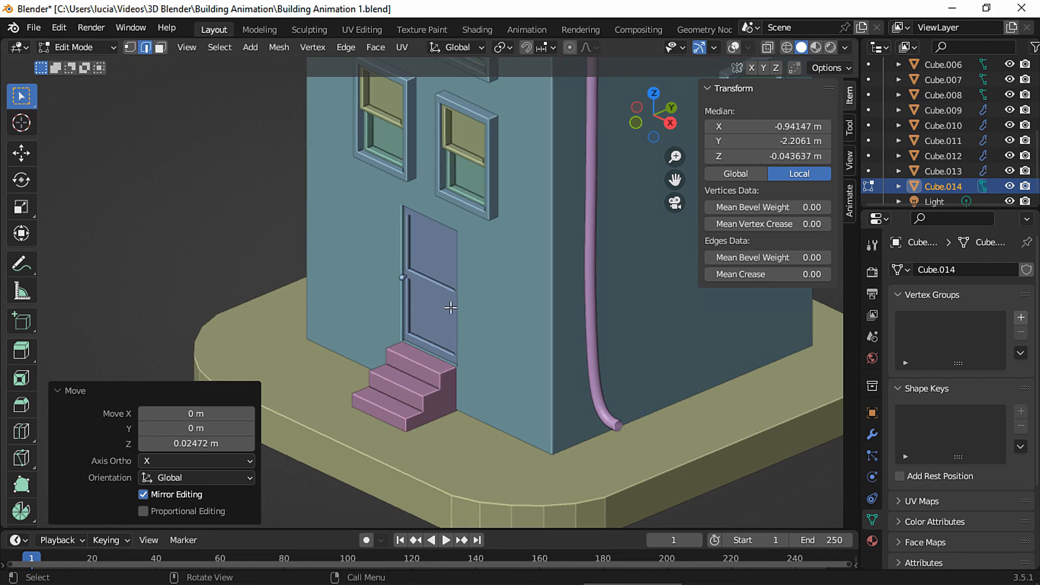
pyautogui.press('Tab')
# - Turn the viewport overlays back on and duplicate the building's main block in place
pyautogui.scroll(-3, 583, 311)
pyautogui.click(734, 47)
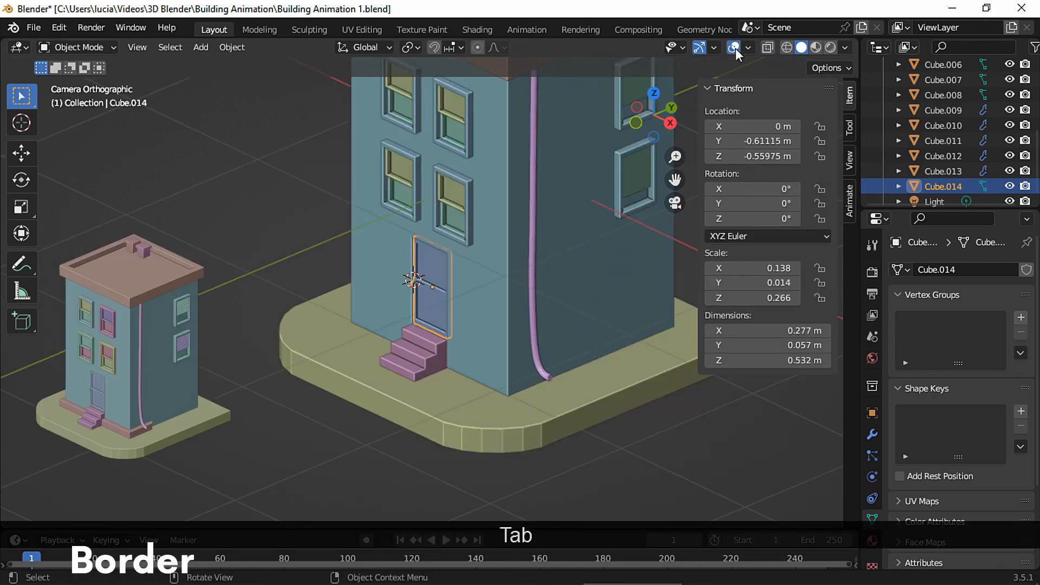
pyautogui.scroll(-2, 512, 326)
pyautogui.click(512, 326)
pyautogui.hotkey('shift', 'd')
pyautogui.press('Escape')
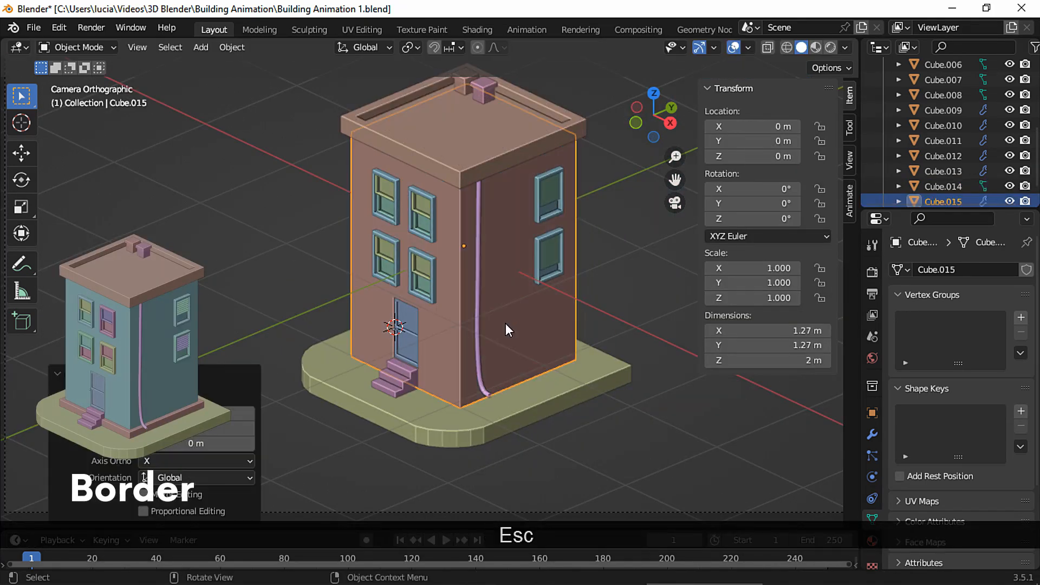
# - Lower the duplicate block's top face along Z until only a thin slab remains at the building's base
pyautogui.press('Tab')
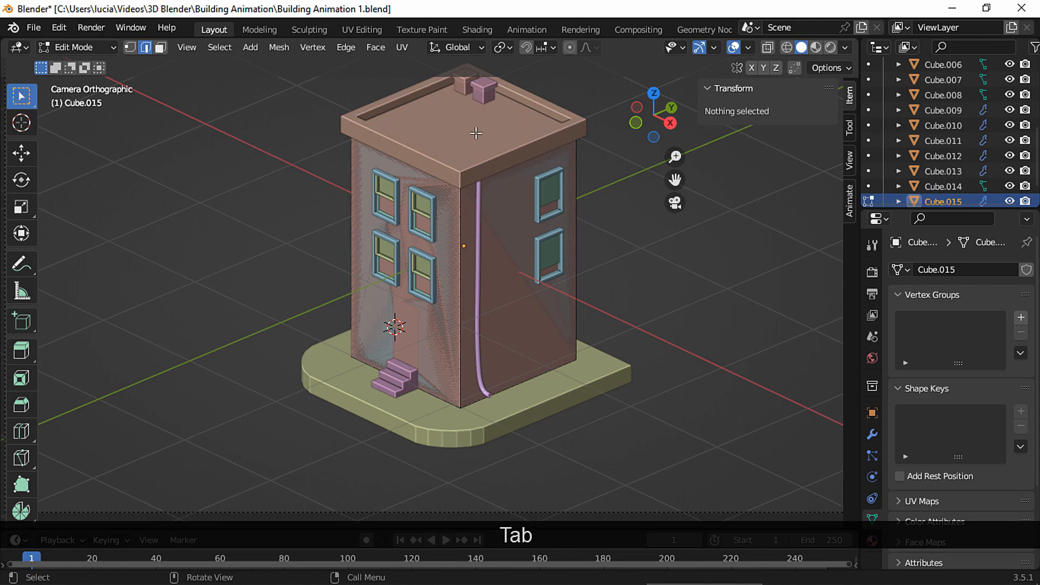
pyautogui.click(476, 133)
pyautogui.press('3')
pyautogui.click(474, 126)
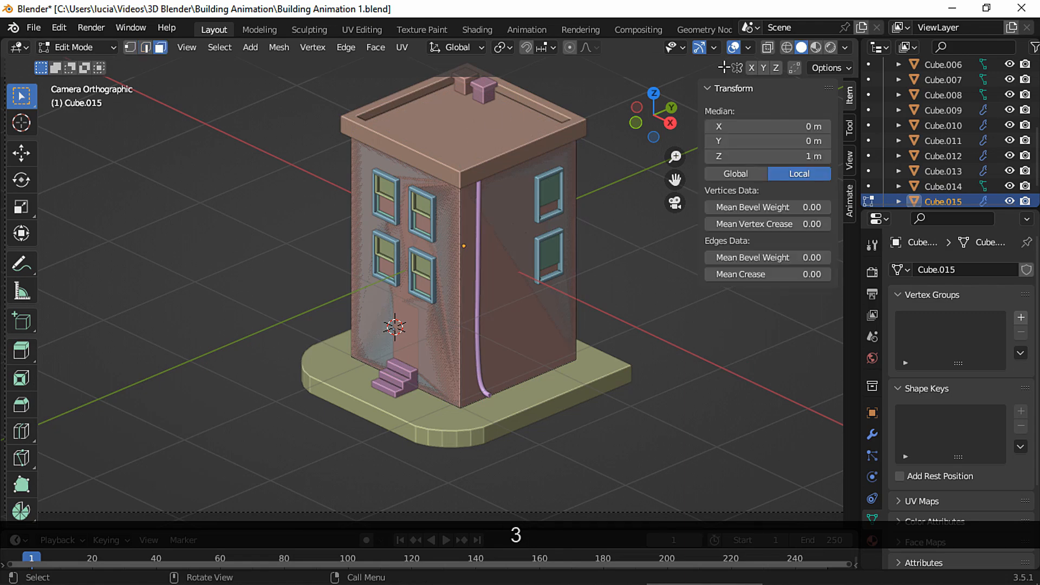
pyautogui.click(768, 48)
pyautogui.press('g')
pyautogui.press('z')
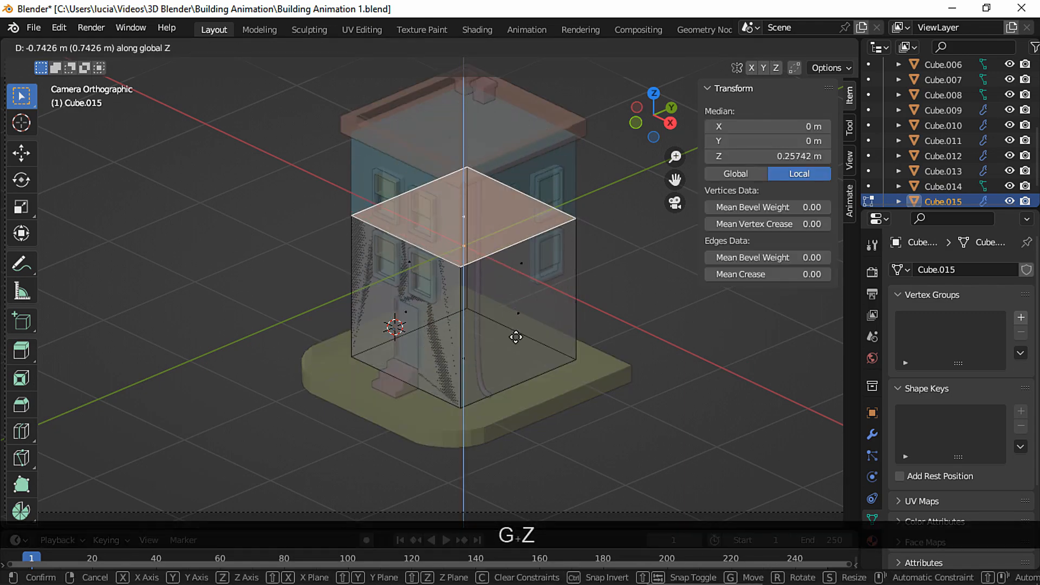
pyautogui.click(530, 433)
# - Select the entire base slab and scale it up so it projects around the walls as a border
pyautogui.press('a')
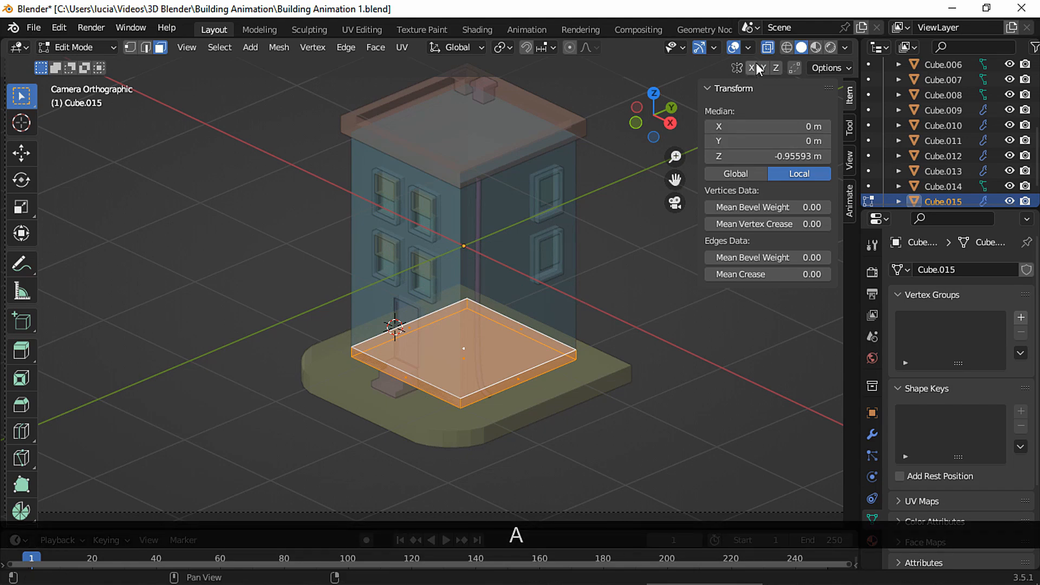
pyautogui.click(769, 47)
pyautogui.keyDown('ctrl'); pyautogui.moveTo(522, 393); pyautogui.dragTo(528, 314, button='middle'); pyautogui.keyUp('ctrl')
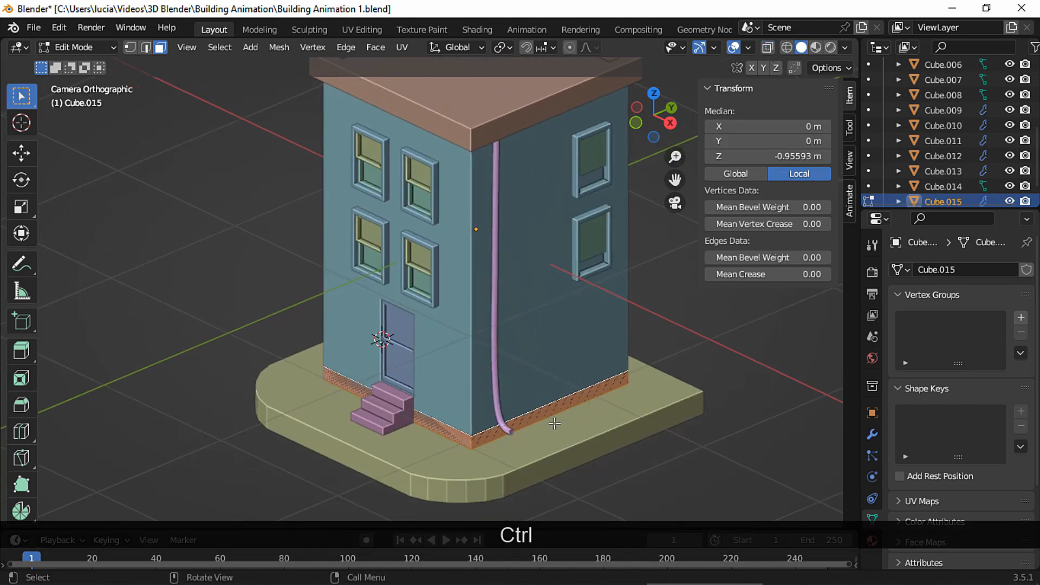
pyautogui.press('s')
pyautogui.click(573, 427)
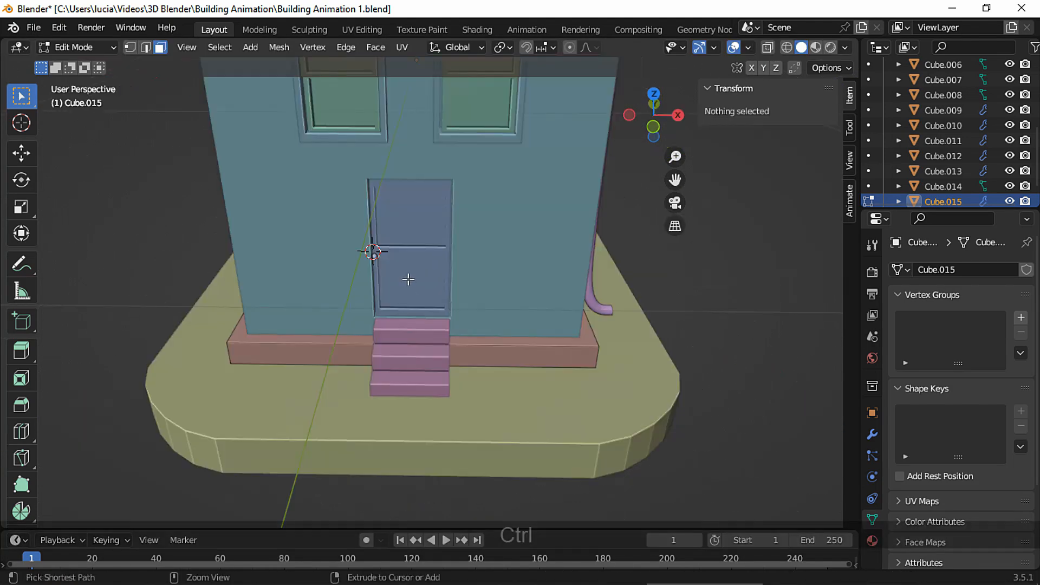
# - Add a centred front-to-back loop cut to the border and bevel it about 0.147 m to match the stairs' width
pyautogui.hotkey('ctrl', 'r')
pyautogui.click(432, 353)
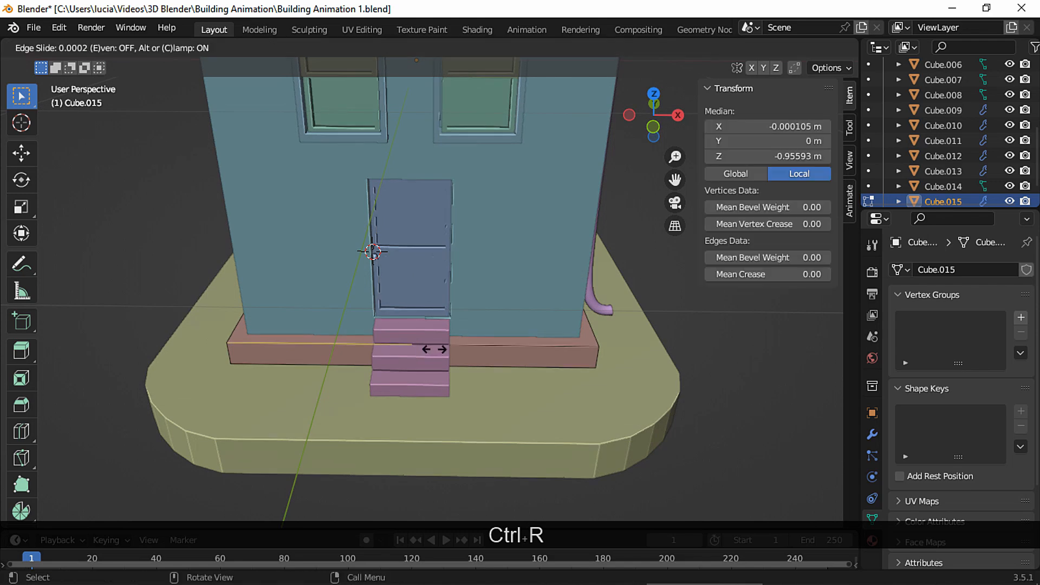
pyautogui.press('Escape')
pyautogui.click(768, 48)
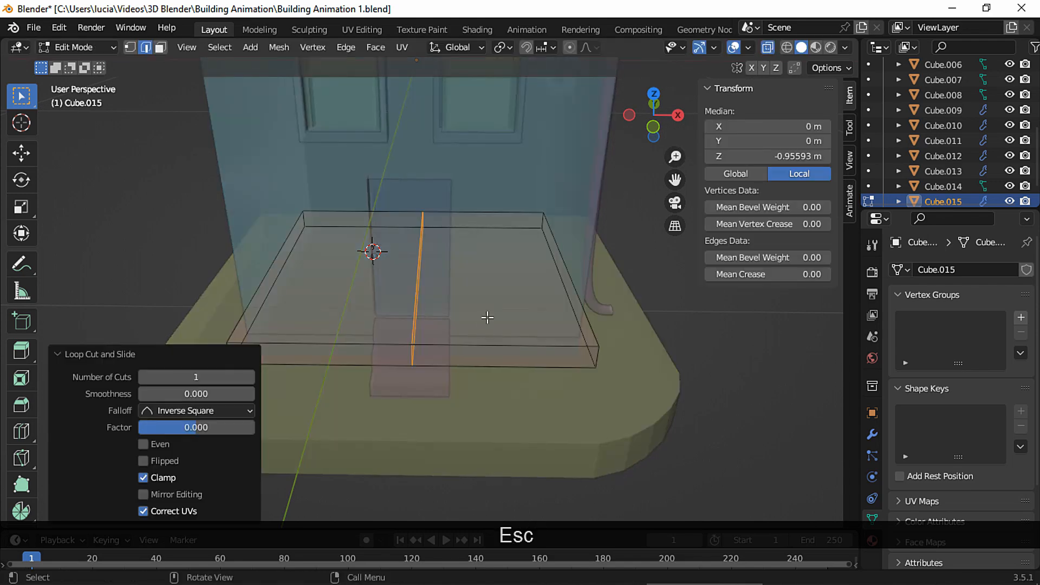
pyautogui.hotkey('ctrl', 'b')
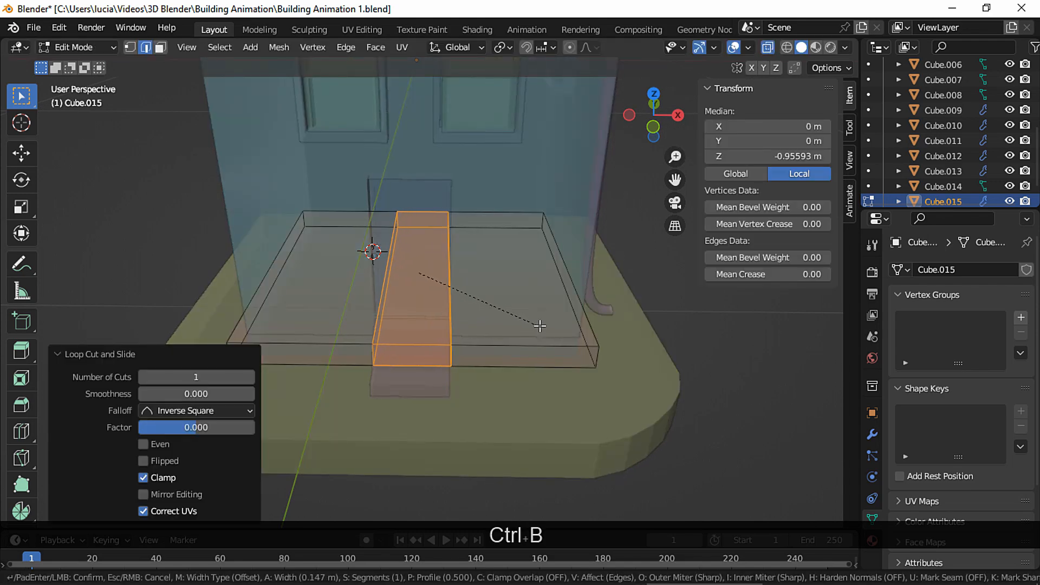
pyautogui.press('shift')
pyautogui.click(539, 331)
# - Delete the border's front face behind the stairs
pyautogui.press('3')
pyautogui.moveTo(539, 331); pyautogui.dragTo(455, 352, button='middle')
pyautogui.click(451, 353)
pyautogui.press('Delete')
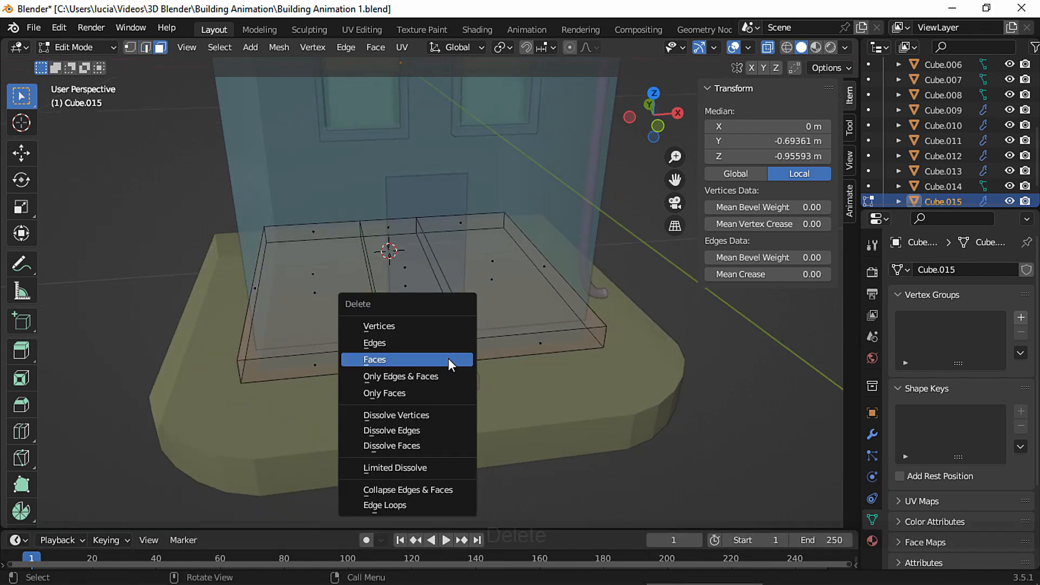
pyautogui.click(452, 359)
pyautogui.click(767, 52)
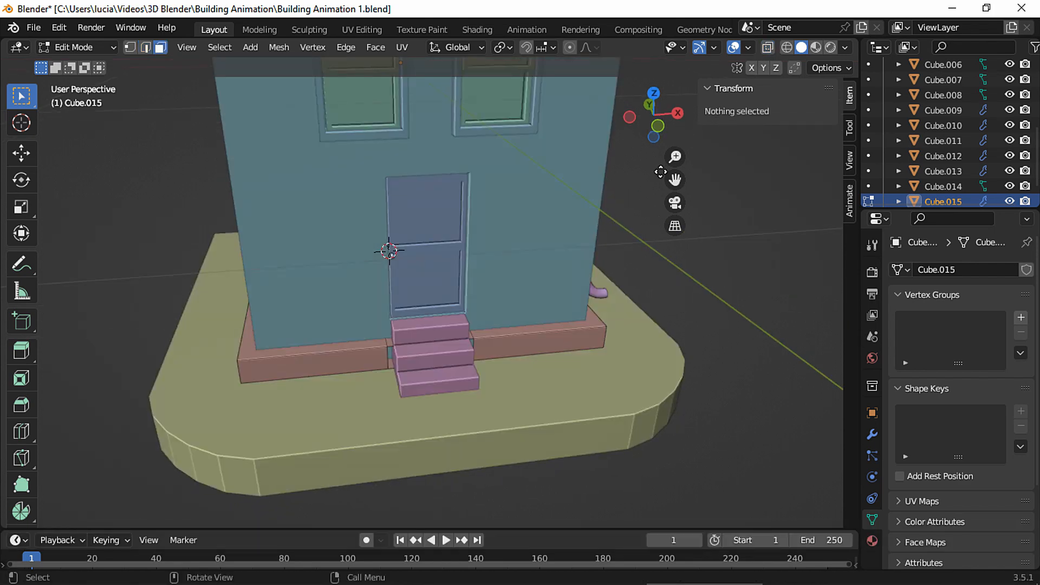
# - Add a loop cut across the border's sides and slide it forward close to the building's front wall
pyautogui.moveTo(517, 324); pyautogui.dragTo(342, 383, button='middle')
pyautogui.hotkey('ctrl', 'r')
pyautogui.click(326, 427)
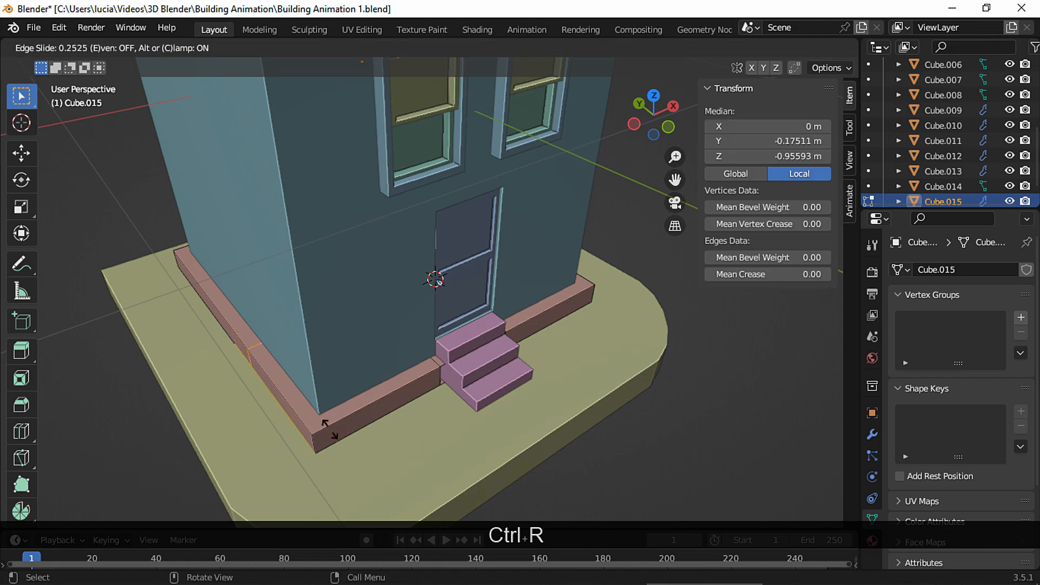
pyautogui.click(392, 478)
# - Delete the narrow top face of the border in the gap behind the stairs
pyautogui.press('3')
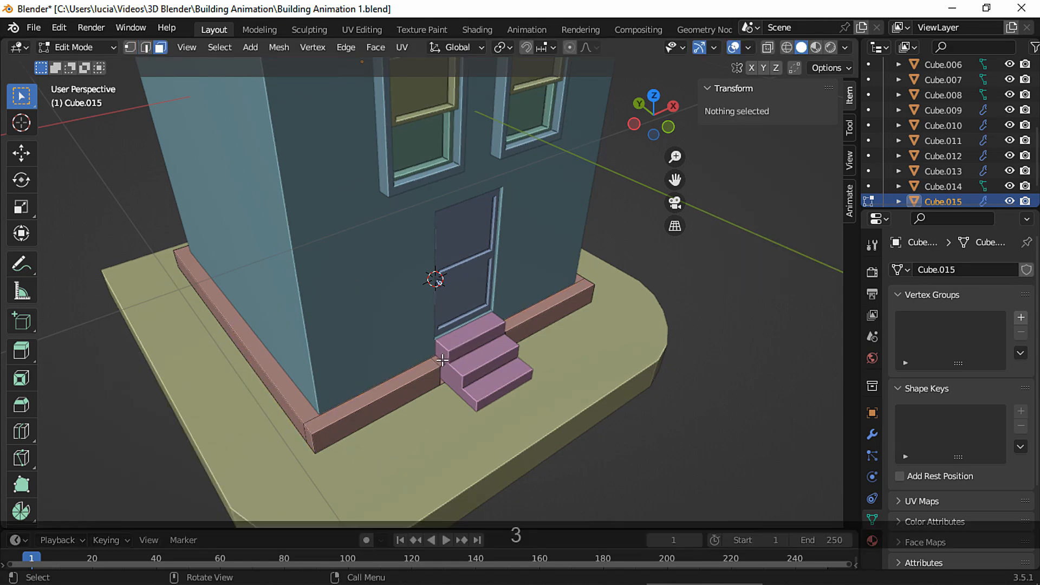
pyautogui.click(443, 360)
pyautogui.press('Delete')
pyautogui.click(451, 351)
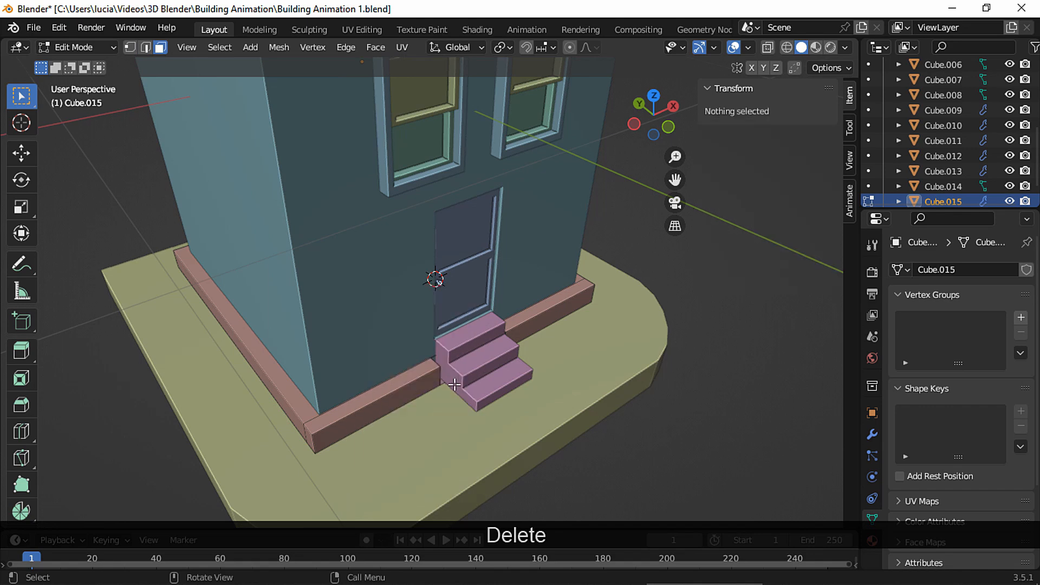
# - Edge-slide the border's lengthwise loop near the front wall by a factor of about 0.005 so it lies under the wall
pyautogui.moveTo(451, 351); pyautogui.dragTo(534, 353, button='middle')
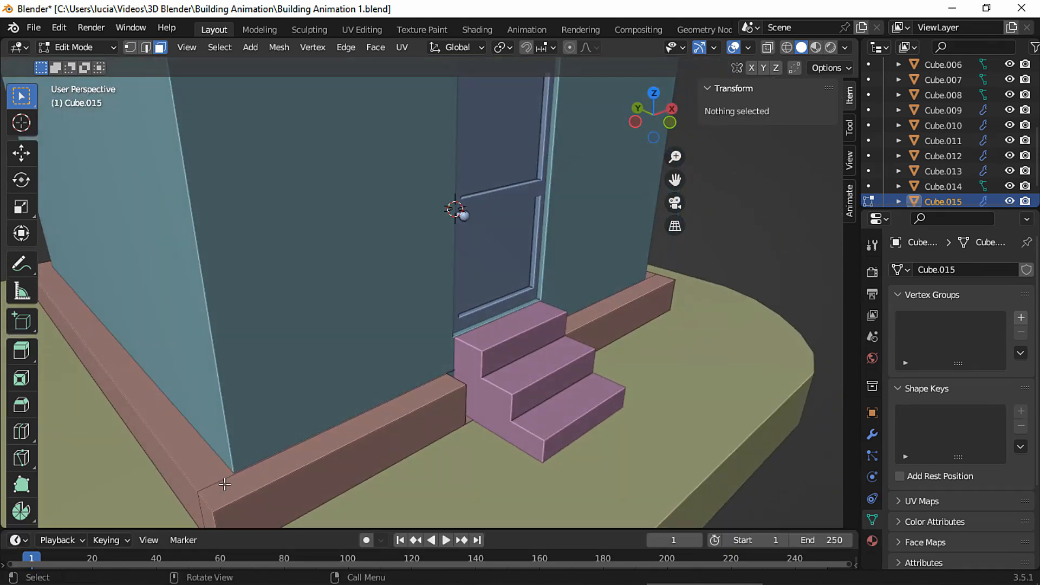
pyautogui.press('2')
pyautogui.click(221, 480)
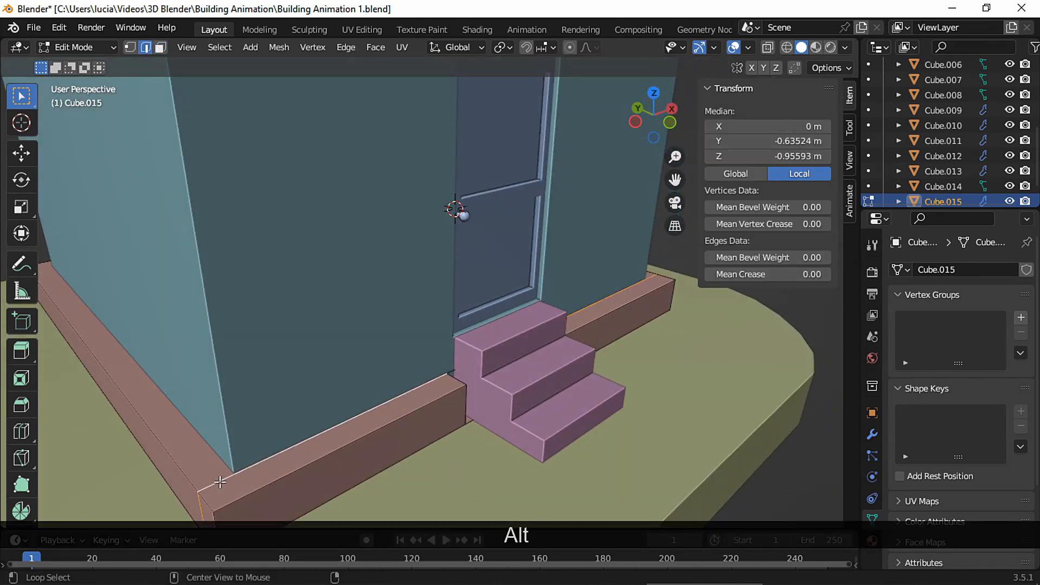
pyautogui.click(761, 50)
pyautogui.moveTo(444, 228); pyautogui.dragTo(594, 355, button='middle')
pyautogui.click(764, 49)
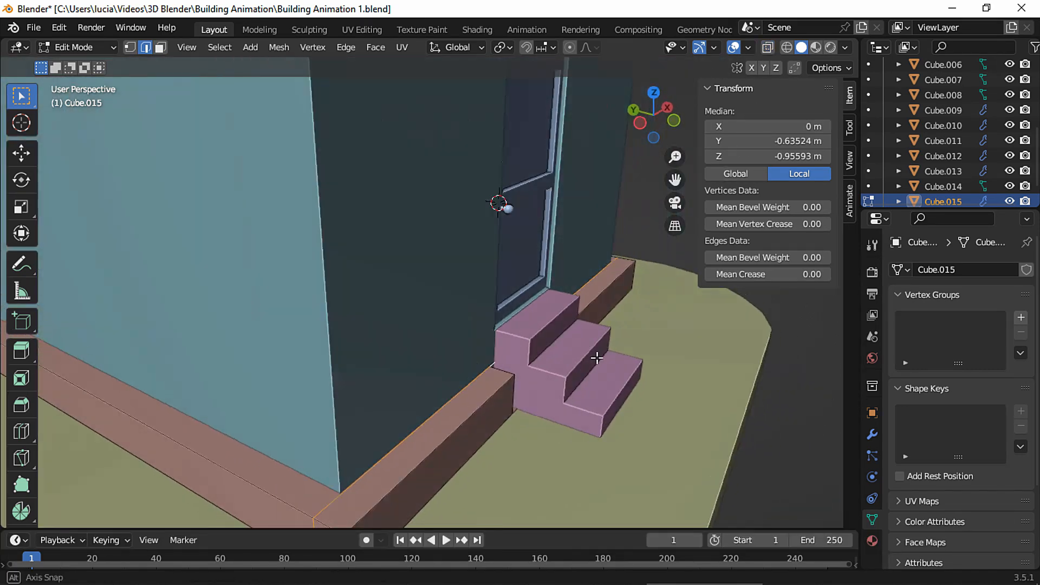
pyautogui.press('g')
pyautogui.press('g')
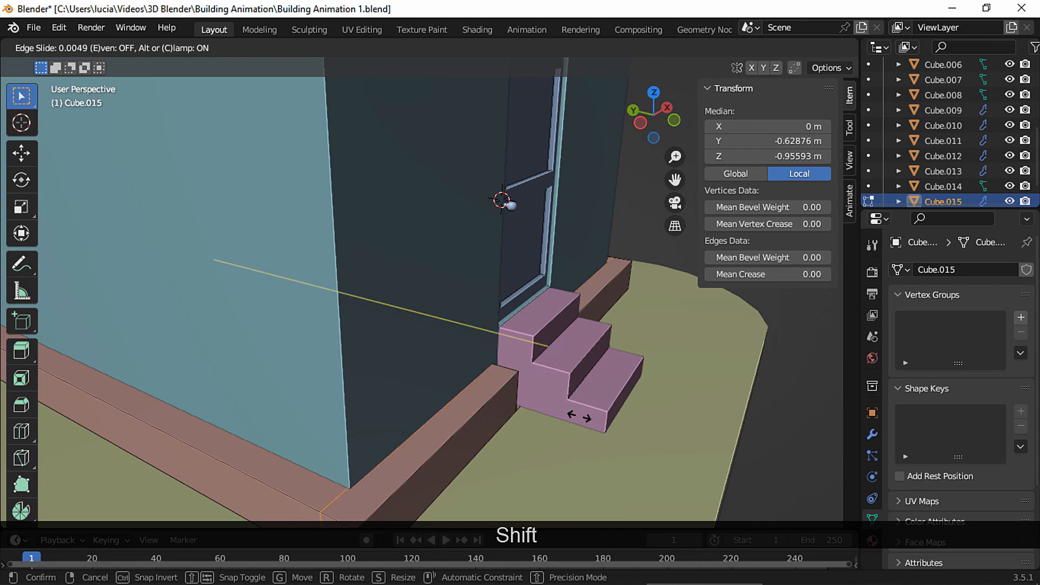
pyautogui.click(579, 416)
pyautogui.moveTo(579, 416); pyautogui.dragTo(597, 281, button='middle')
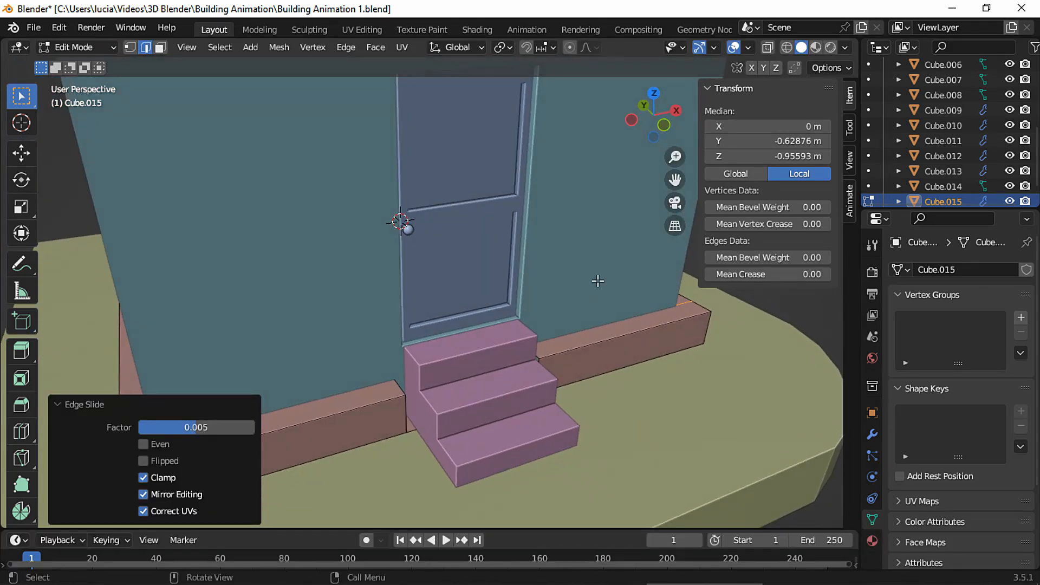
# - Fill the open end of the border on each side of the stairs with a new face
pyautogui.click(767, 49)
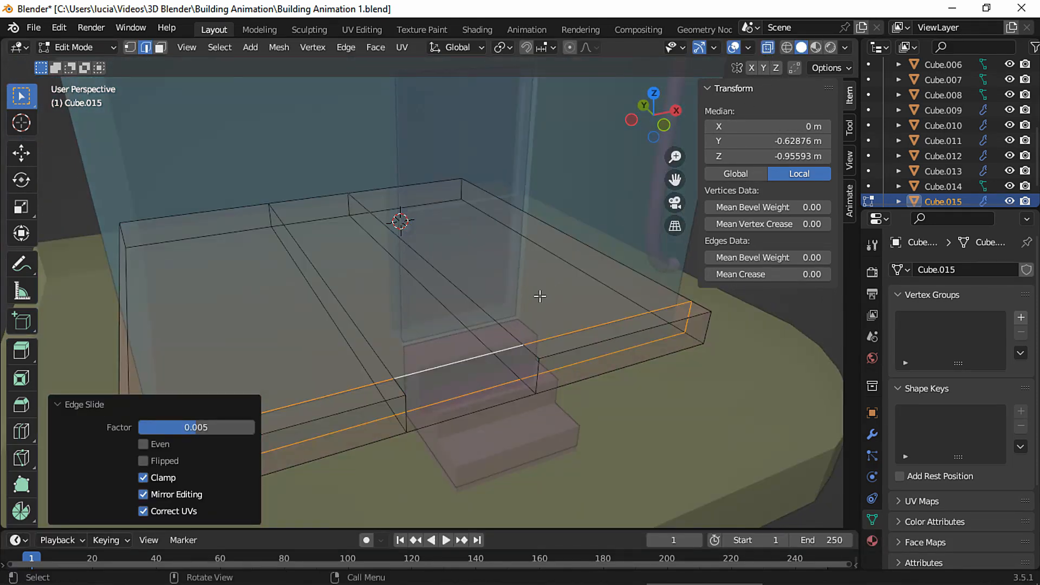
pyautogui.moveTo(540, 296); pyautogui.dragTo(483, 246, button='middle')
pyautogui.click(301, 381)
pyautogui.keyDown('shift'); pyautogui.click(315, 303); pyautogui.keyUp('shift')
pyautogui.keyDown('shift'); pyautogui.click(325, 342); pyautogui.keyUp('shift')
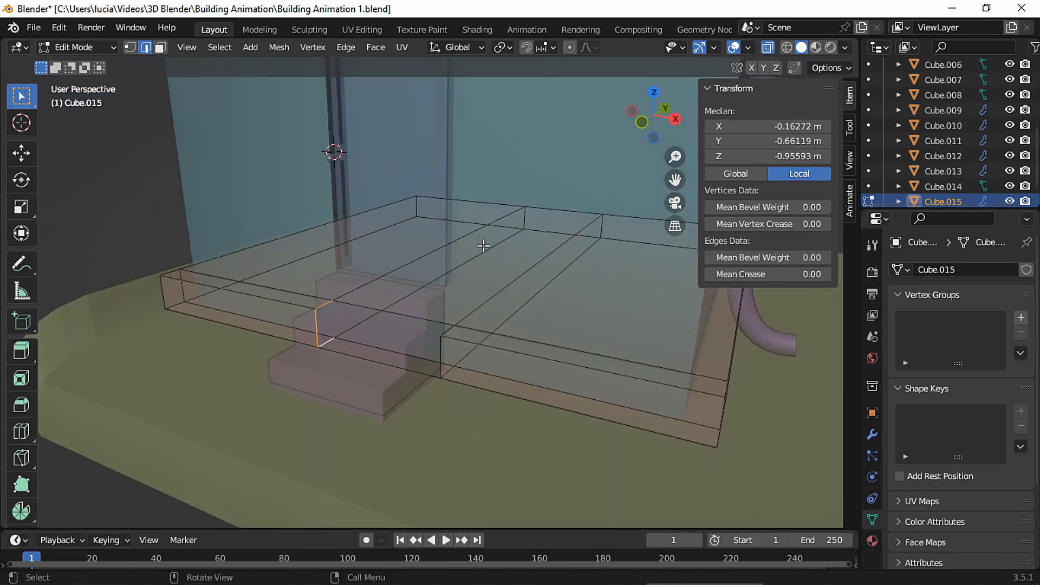
pyautogui.click(768, 52)
pyautogui.moveTo(351, 377); pyautogui.dragTo(403, 341, button='middle')
pyautogui.moveTo(404, 341); pyautogui.dragTo(399, 368, button='middle')
pyautogui.press('f')
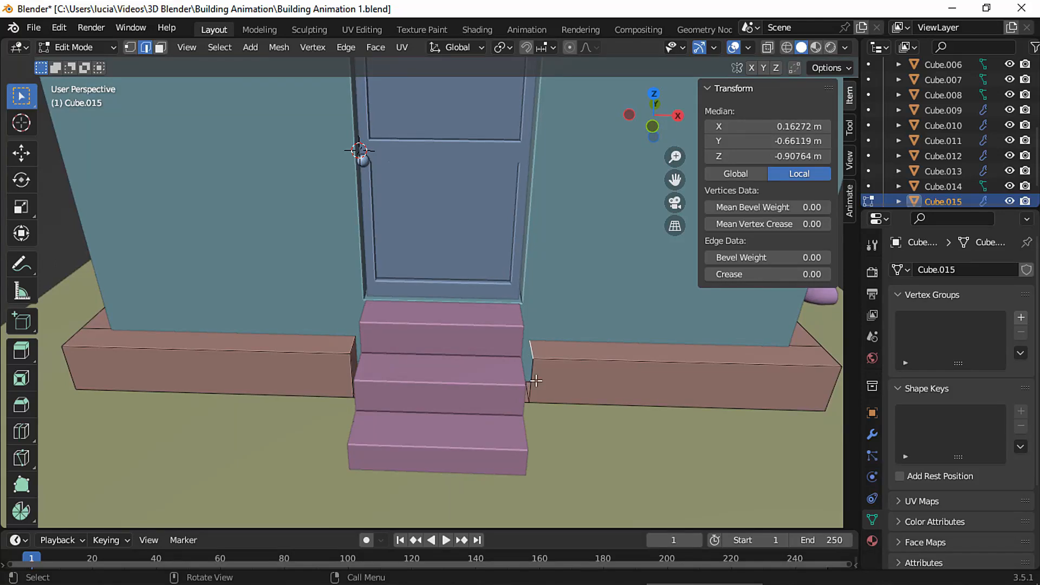
pyautogui.keyDown('shift'); pyautogui.click(534, 385); pyautogui.keyUp('shift')
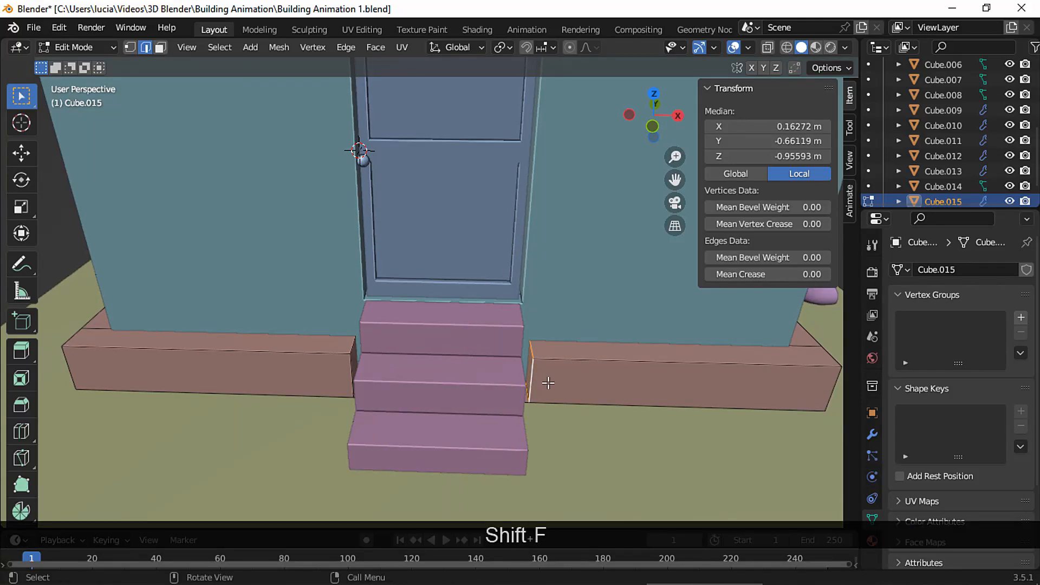
# - Delete the leftover bottom face of the border in the gap behind the stairs
pyautogui.moveTo(548, 382); pyautogui.dragTo(504, 425, button='middle')
pyautogui.press('3')
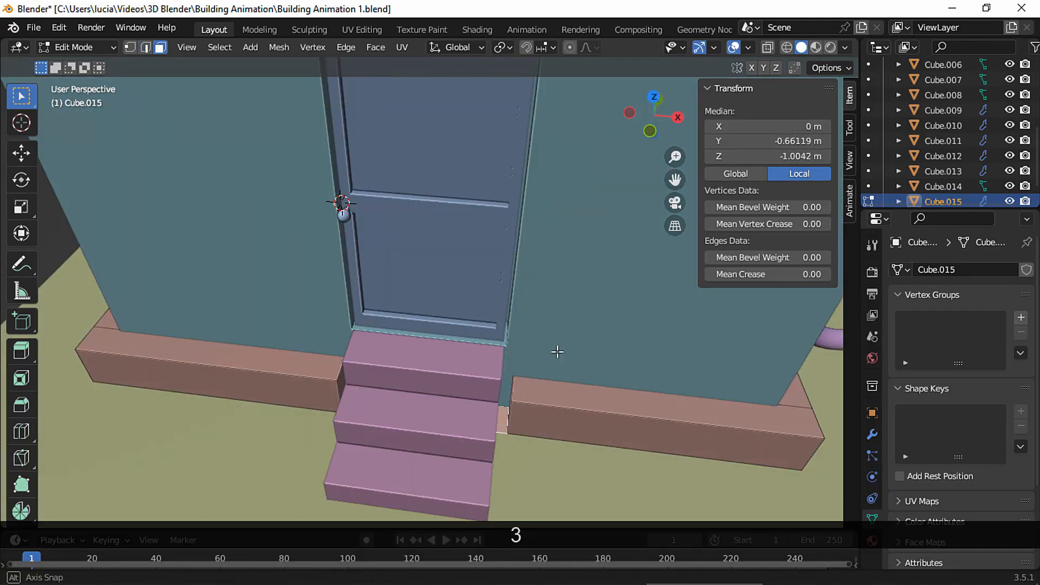
pyautogui.press('Delete')
pyautogui.click(544, 343)
pyautogui.moveTo(543, 343); pyautogui.dragTo(532, 396, button='middle')
# - Scale the two border end faces beside the stairs together along X by about 0.948, closing them in on the stairs
pyautogui.click(335, 395)
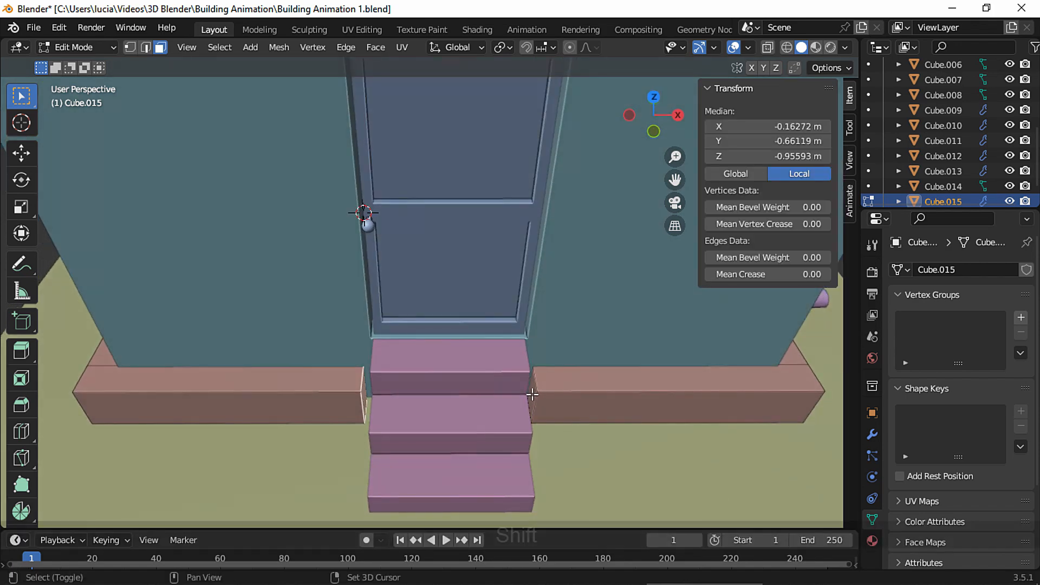
pyautogui.keyDown('shift'); pyautogui.click(532, 394); pyautogui.keyUp('shift')
pyautogui.press('s')
pyautogui.press('x')
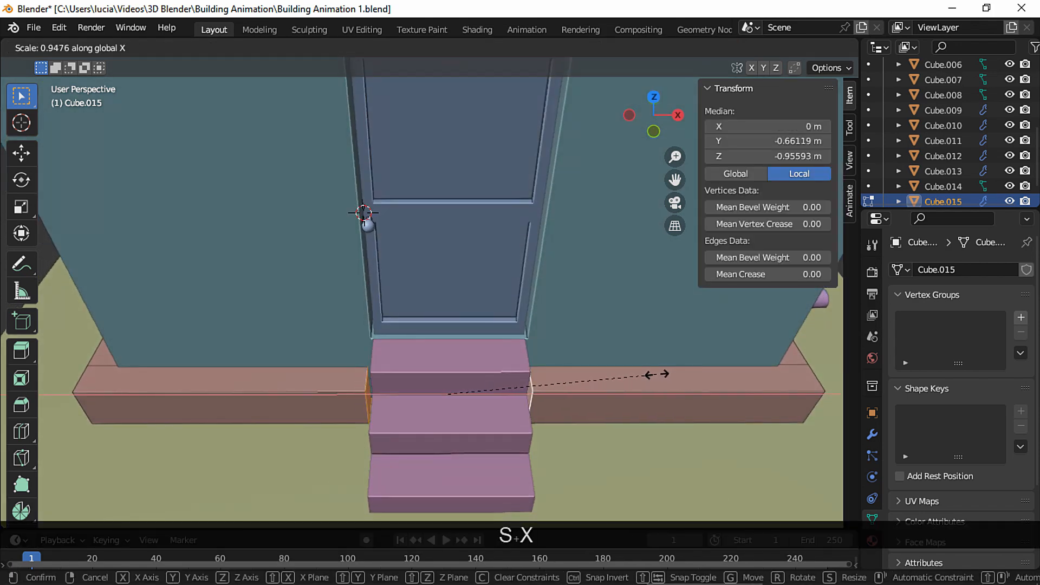
pyautogui.click(656, 374)
pyautogui.moveTo(318, 432); pyautogui.dragTo(299, 416, button='middle')
pyautogui.keyDown('shift'); pyautogui.moveTo(190, 431); pyautogui.dragTo(200, 431); pyautogui.keyUp('shift')
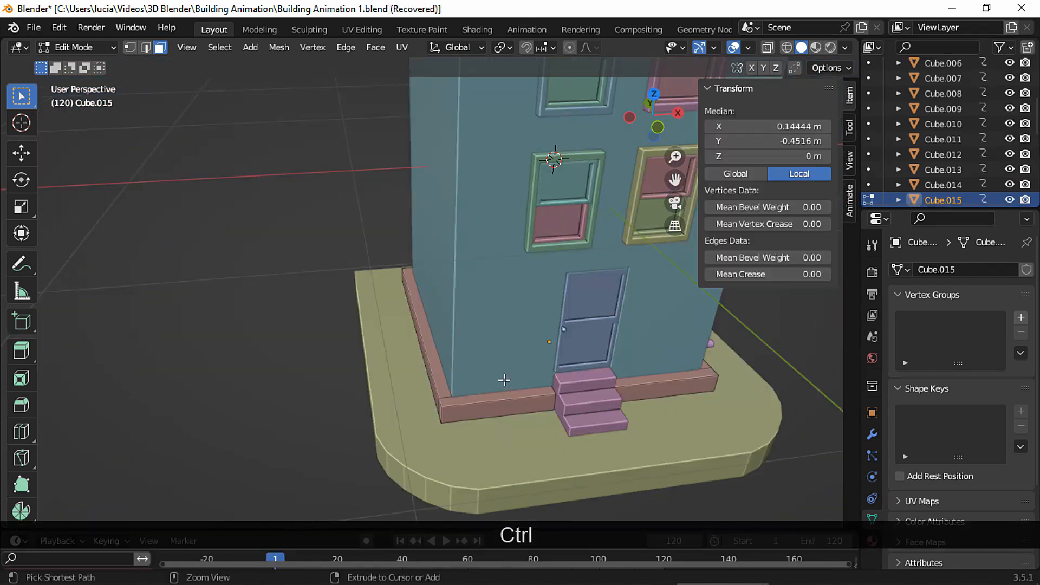
# - Add a front-to-back loop cut to the border and slide it to the building's left wall at factor 0.780
pyautogui.hotkey('ctrl', 'r')
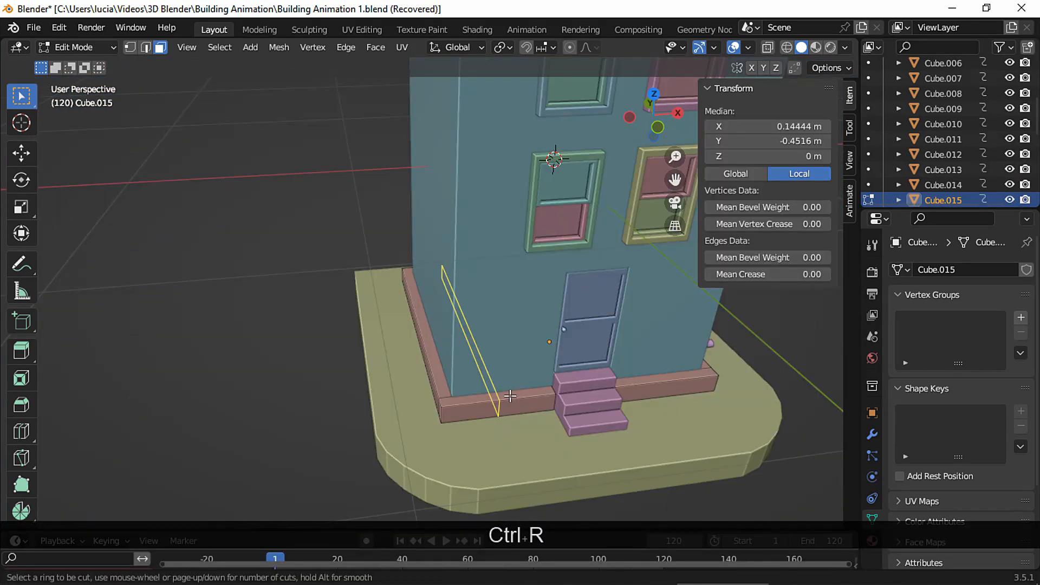
pyautogui.click(508, 401)
pyautogui.click(467, 423)
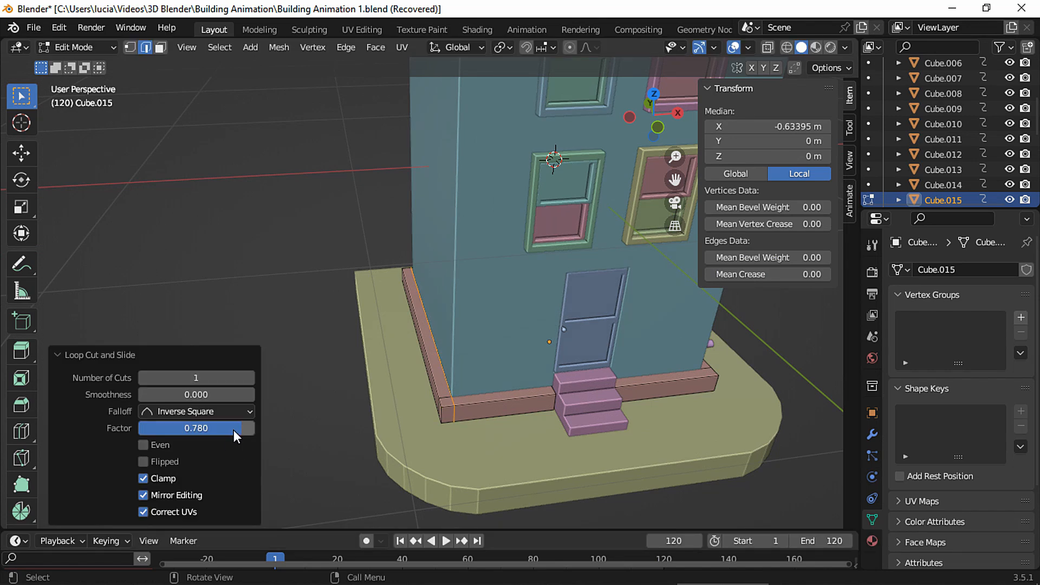
# - Add a matching loop cut along the building's right wall, reusing the first cut's slide factor as a negative, -0.780
pyautogui.click(231, 427)
pyautogui.hotkey('ctrl', 'c')
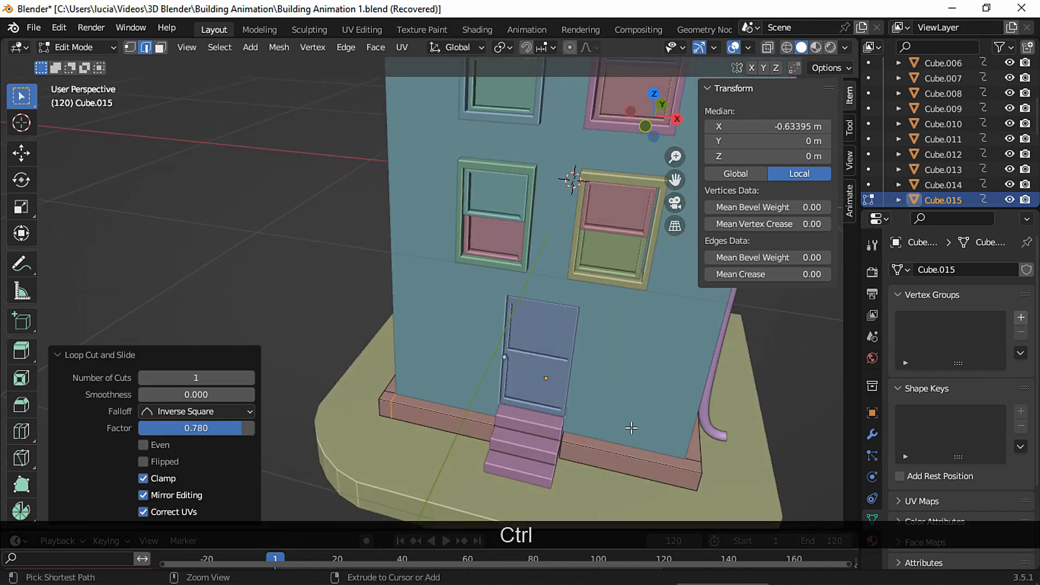
pyautogui.hotkey('ctrl', 'r')
pyautogui.click(628, 441)
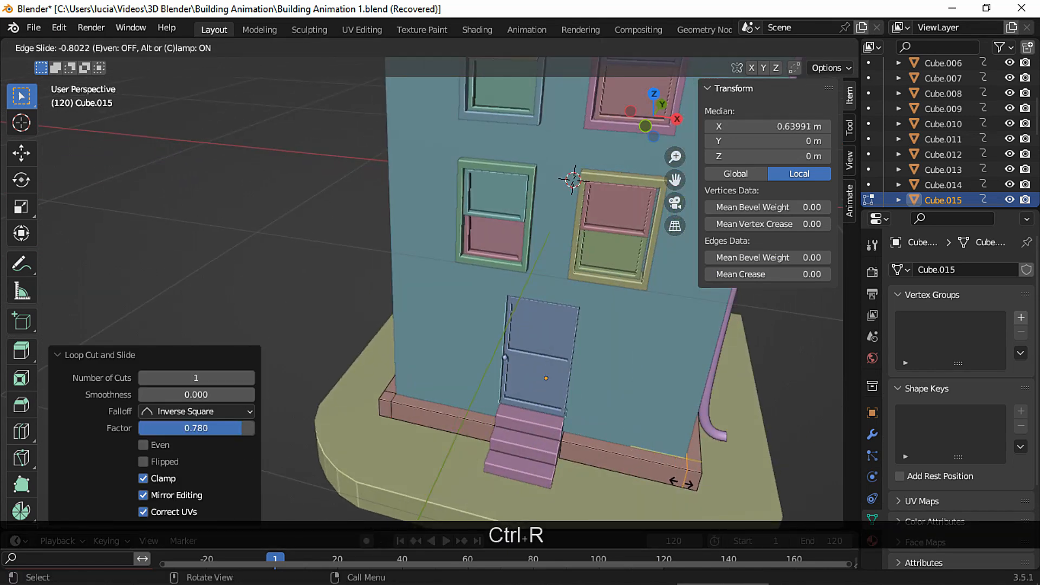
pyautogui.click(681, 481)
pyautogui.moveTo(680, 481); pyautogui.dragTo(566, 435, button='middle')
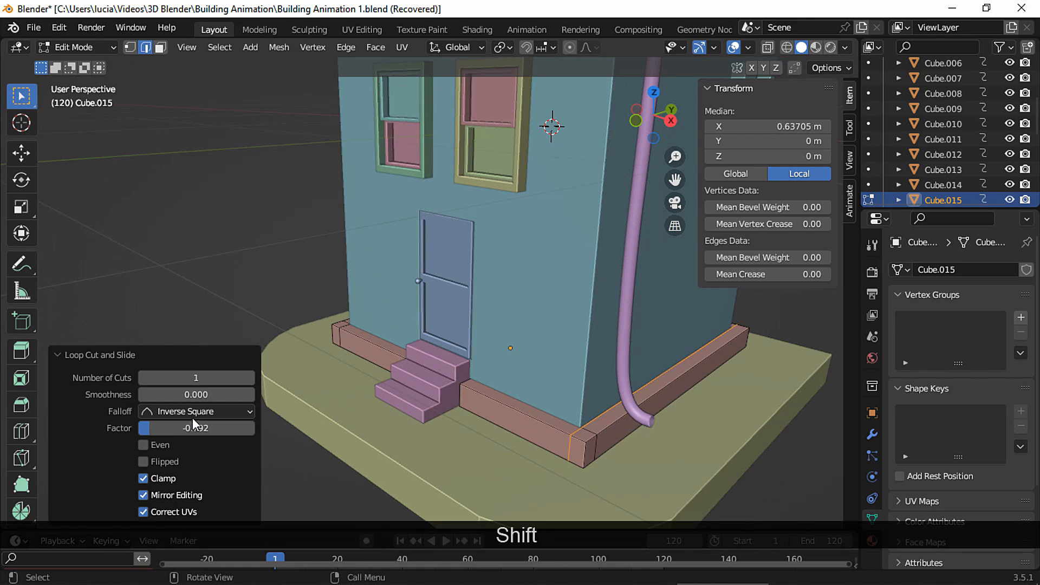
pyautogui.moveTo(176, 427); pyautogui.dragTo(207, 426)
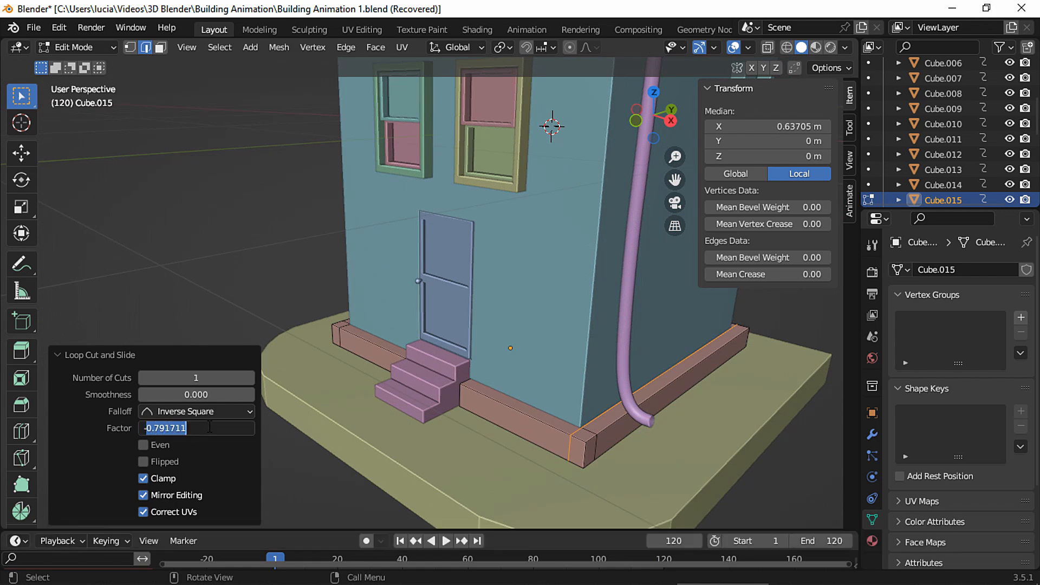
pyautogui.hotkey('ctrl', 'v')
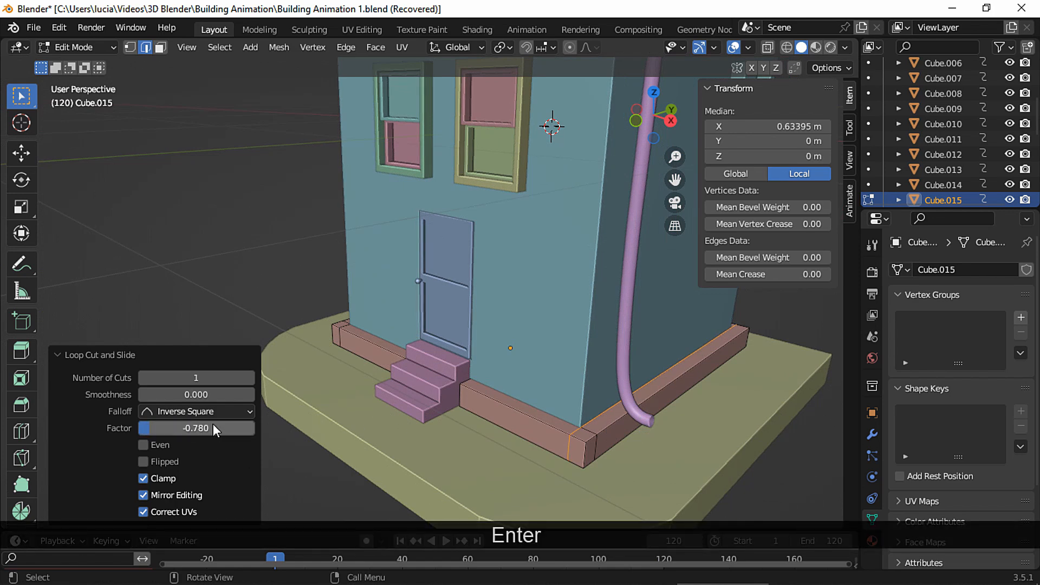
# - Add a loop cut across the border's sides and slide it close to the building's rear wall at factor -0.908
pyautogui.moveTo(742, 359); pyautogui.dragTo(647, 317, button='middle')
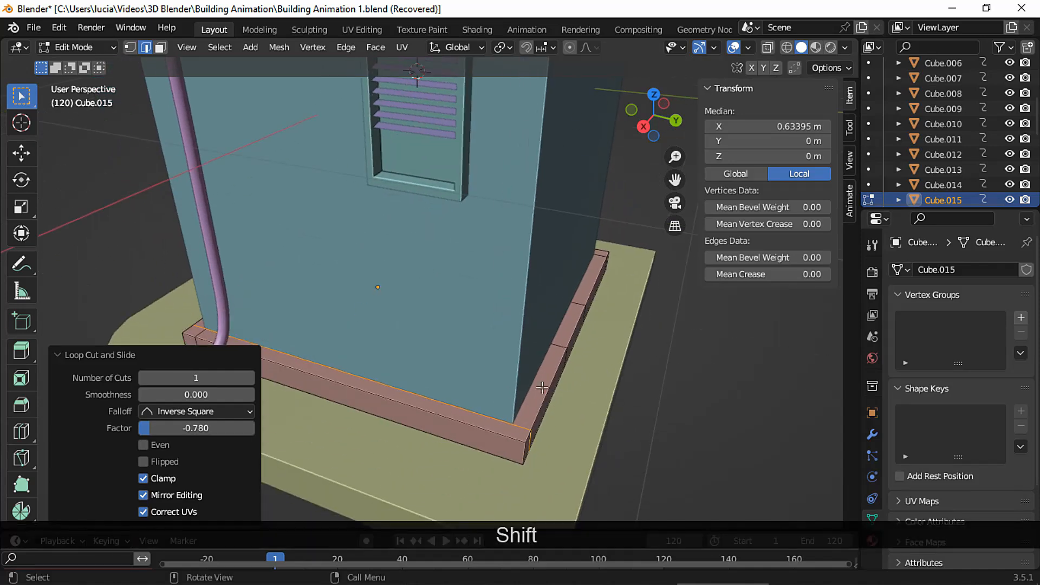
pyautogui.hotkey('ctrl', 'r')
pyautogui.click(547, 444)
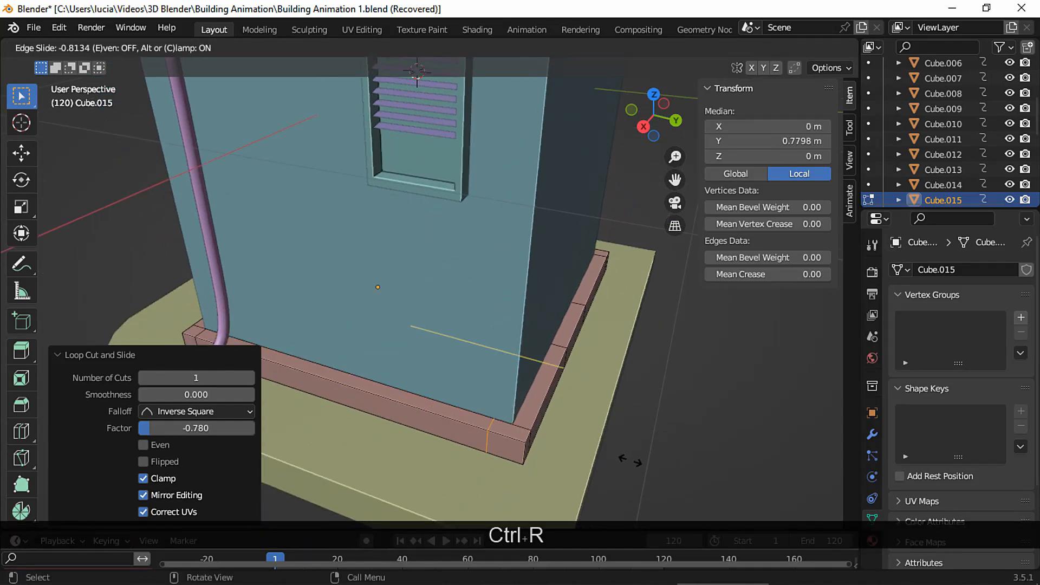
pyautogui.click(507, 383)
# - Hide the building walls and delete the border's interior top and bottom faces, leaving only a hollow frame around the base
pyautogui.click(766, 50)
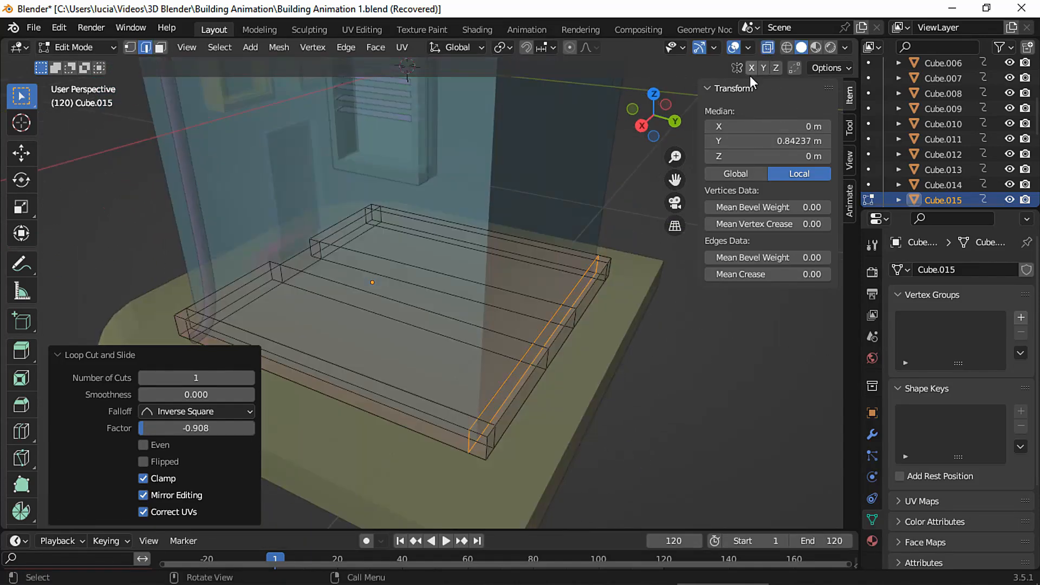
pyautogui.moveTo(454, 321); pyautogui.dragTo(433, 428, button='middle')
pyautogui.press('3')
pyautogui.moveTo(424, 432); pyautogui.dragTo(479, 355)
pyautogui.moveTo(505, 241); pyautogui.dragTo(505, 241)
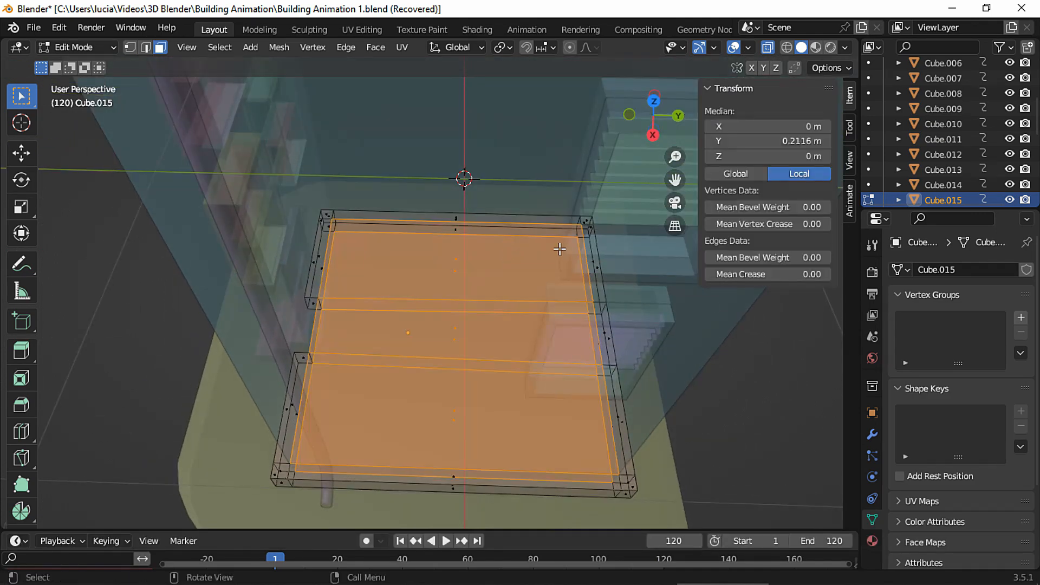
pyautogui.scroll(5, 1007, 130)
pyautogui.click(1008, 126)
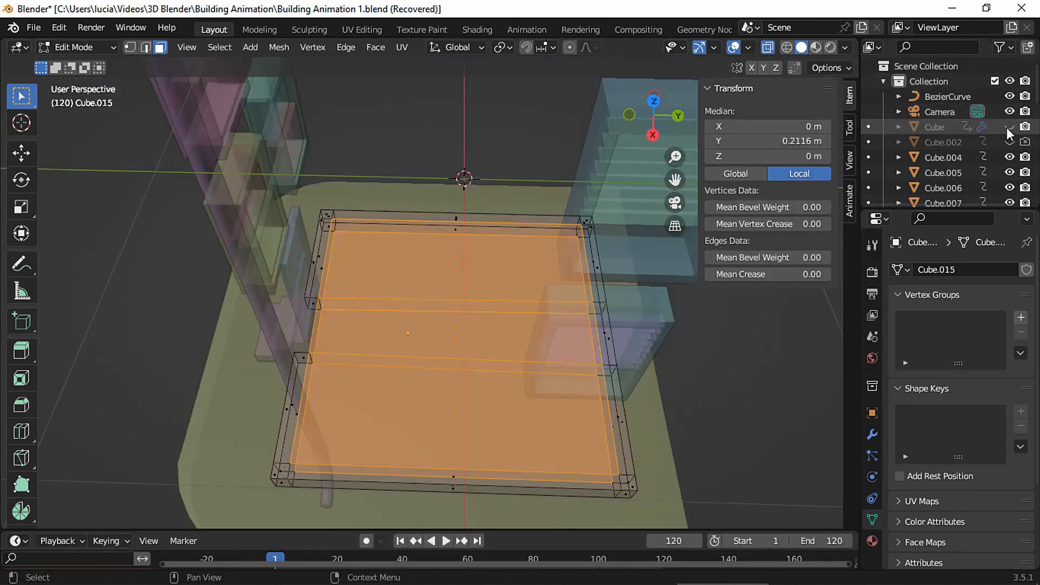
pyautogui.click(768, 48)
pyautogui.keyDown('shift'); pyautogui.moveTo(472, 382); pyautogui.dragTo(515, 359, button='middle'); pyautogui.keyUp('shift')
pyautogui.press('Delete')
pyautogui.click(496, 323)
# - Dissolve the two leftover cross edge loops in the border's rear section
pyautogui.press('2')
pyautogui.click(519, 355)
pyautogui.keyDown('alt'); pyautogui.click(516, 351); pyautogui.keyUp('alt')
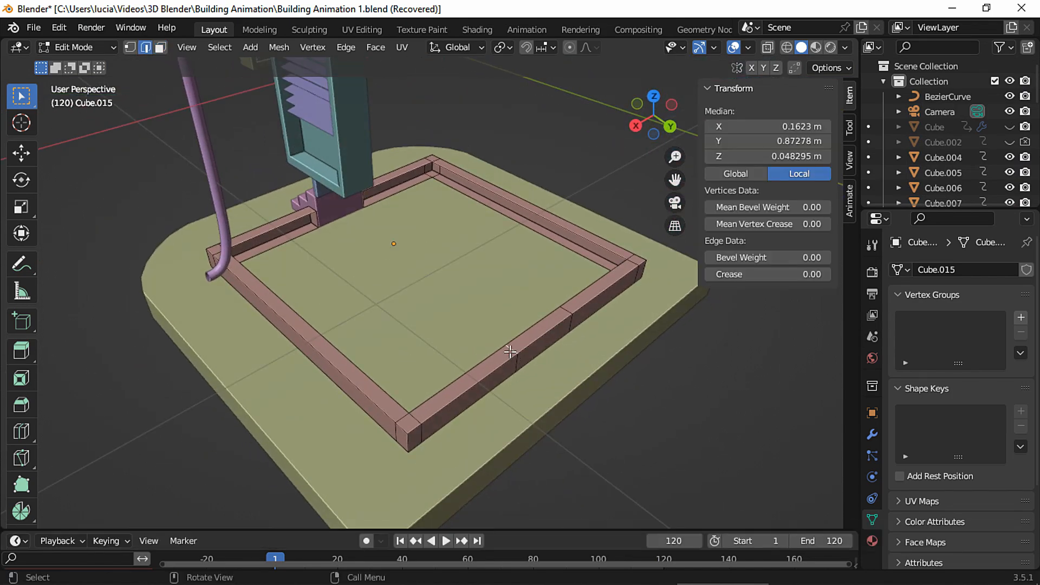
pyautogui.press('Delete')
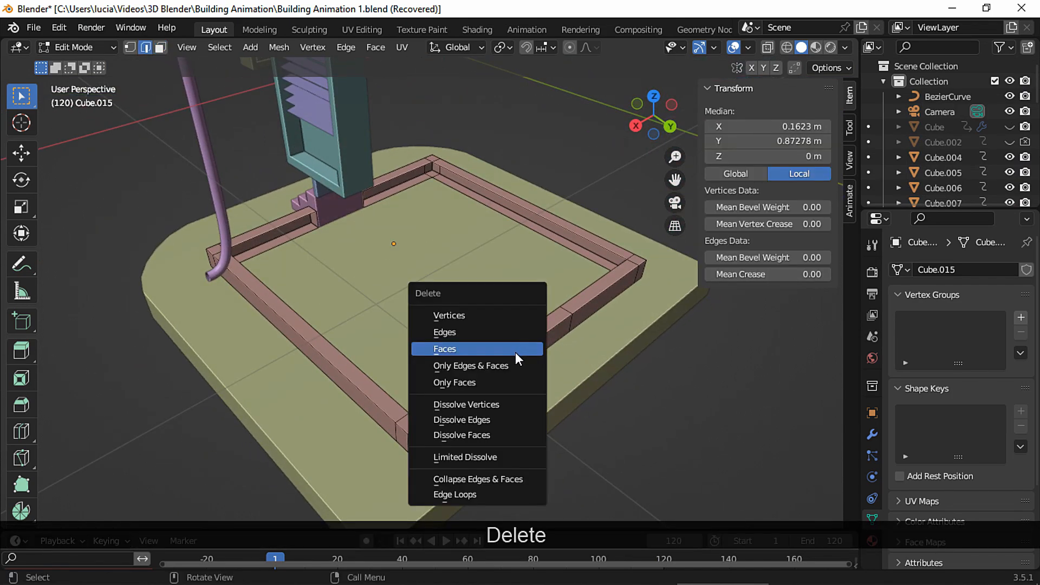
pyautogui.click(514, 415)
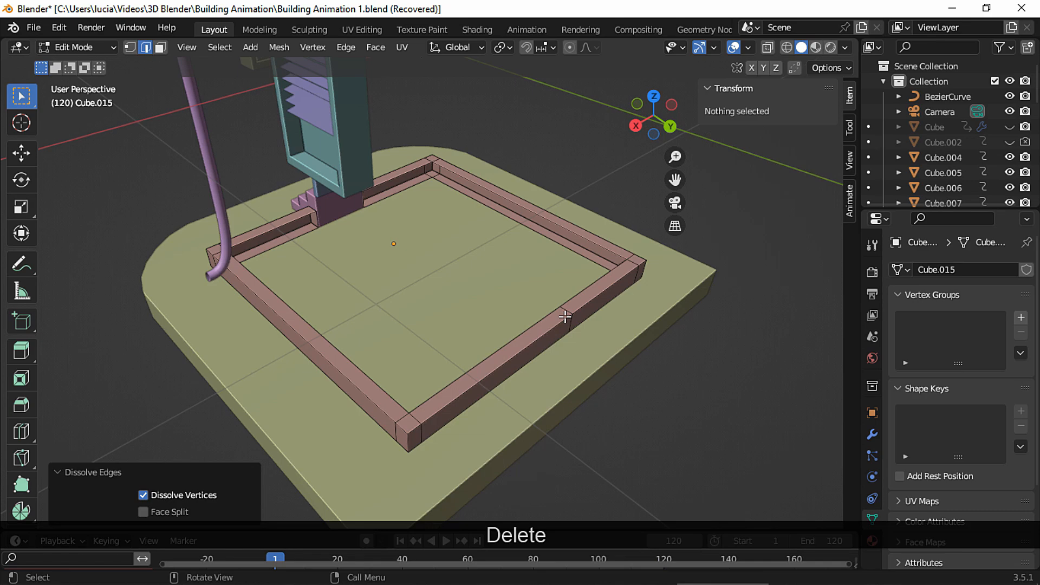
pyautogui.click(565, 317)
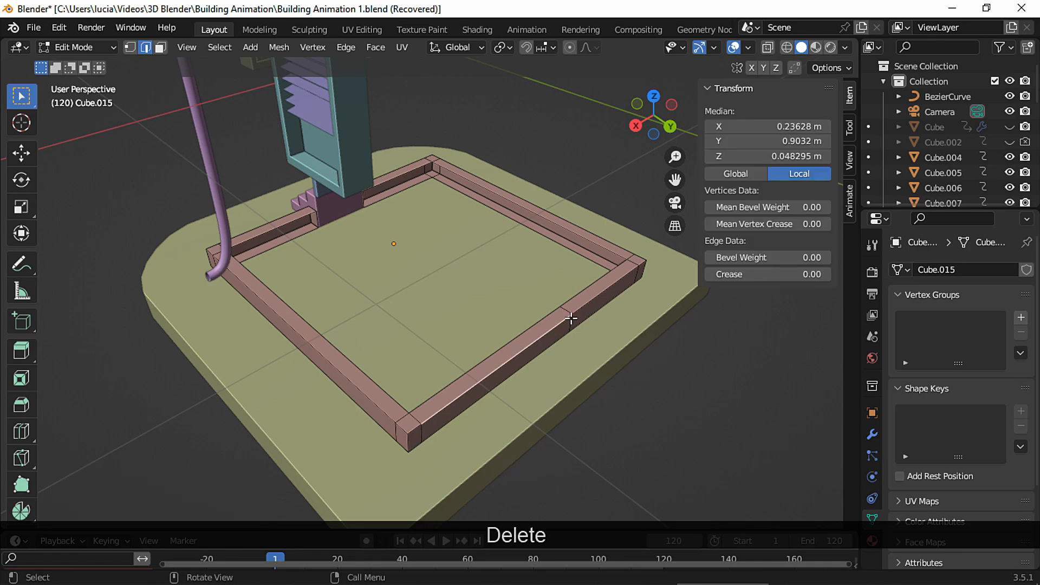
pyautogui.click(563, 316)
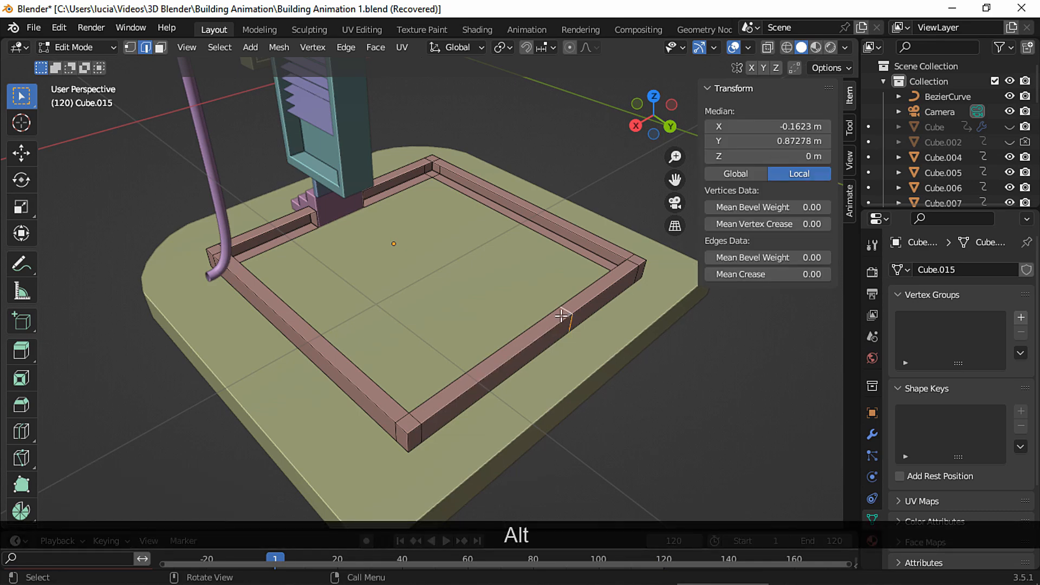
pyautogui.press('Delete')
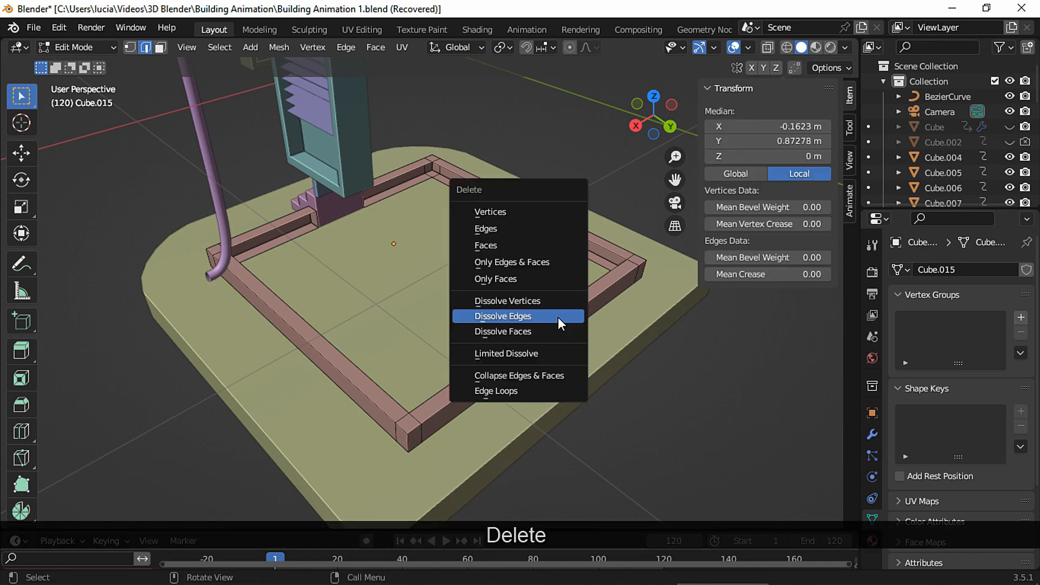
pyautogui.click(557, 316)
# - Fill the missing inner faces of the border along the building's left side and rear
pyautogui.moveTo(472, 213); pyautogui.dragTo(511, 222, button='middle')
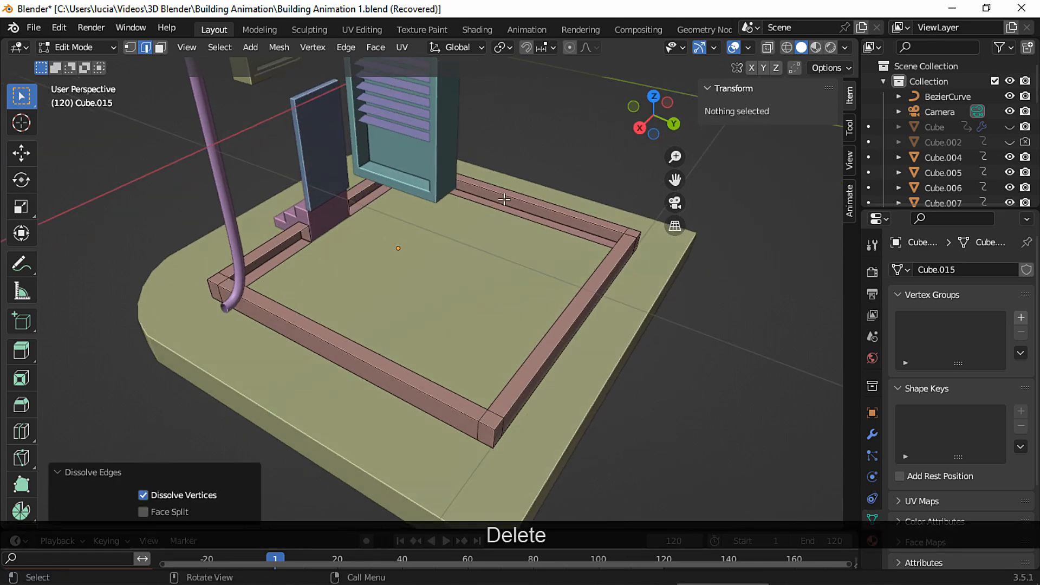
pyautogui.click(521, 198)
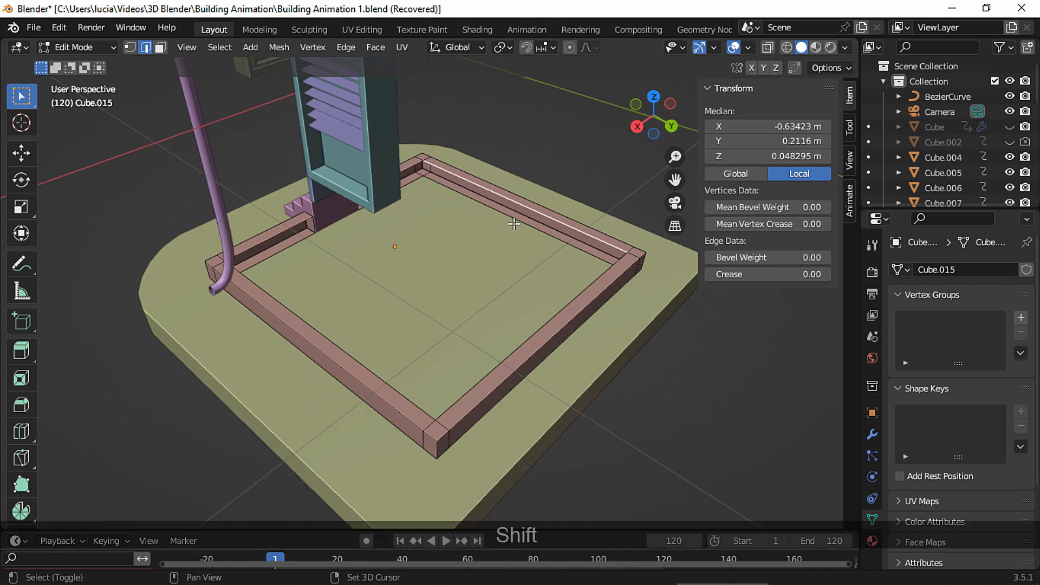
pyautogui.keyDown('shift'); pyautogui.click(511, 223); pyautogui.keyUp('shift')
pyautogui.moveTo(439, 242); pyautogui.dragTo(537, 205, button='middle')
pyautogui.click(534, 170)
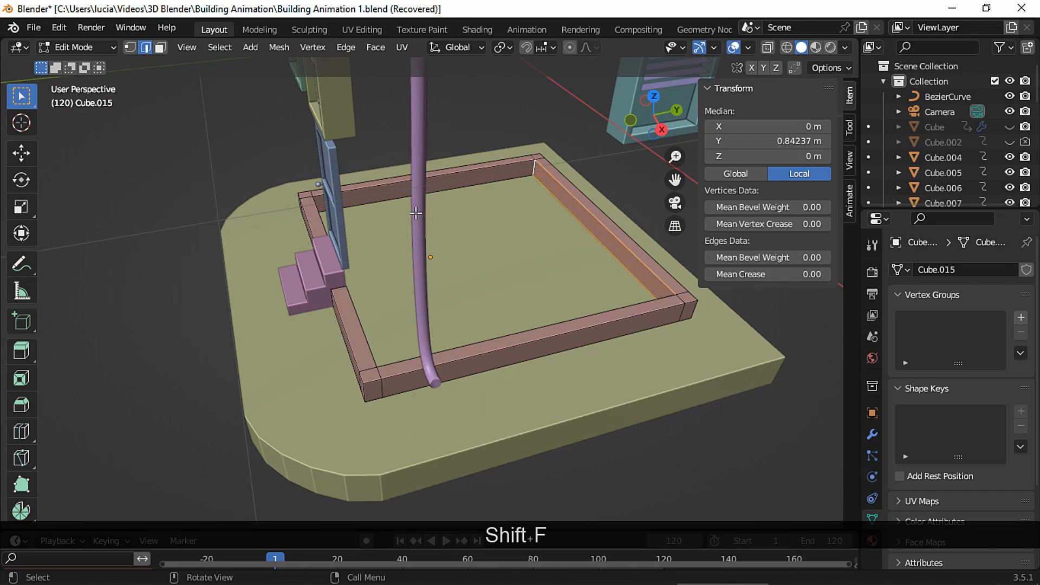
# - Fill the missing inner faces of the border along the right side and on both front sections beside the stairs
pyautogui.moveTo(416, 212); pyautogui.dragTo(491, 243, button='middle')
pyautogui.click(426, 198)
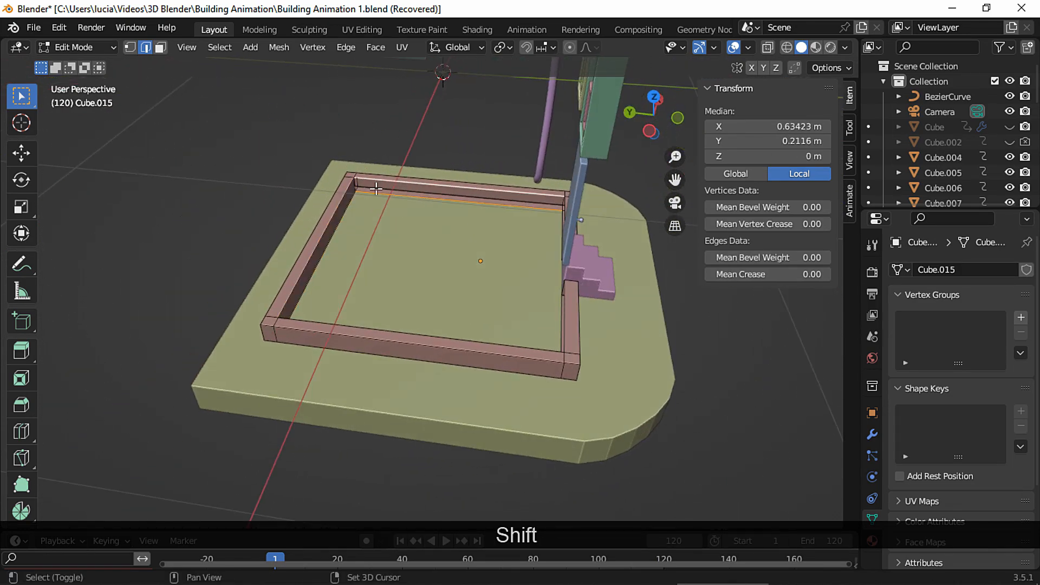
pyautogui.moveTo(365, 194); pyautogui.dragTo(557, 213, button='middle')
pyautogui.press('f')
pyautogui.keyDown('shift'); pyautogui.moveTo(428, 211); pyautogui.dragTo(458, 225, button='middle'); pyautogui.keyUp('shift')
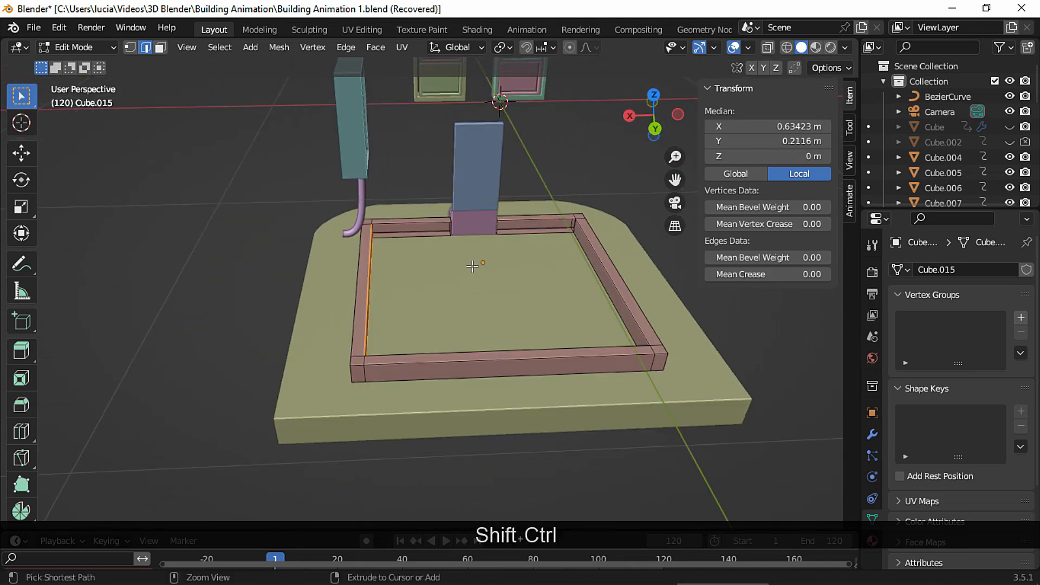
pyautogui.keyDown('ctrl'); pyautogui.moveTo(423, 292); pyautogui.dragTo(527, 210, button='middle'); pyautogui.keyUp('ctrl')
pyautogui.click(421, 188)
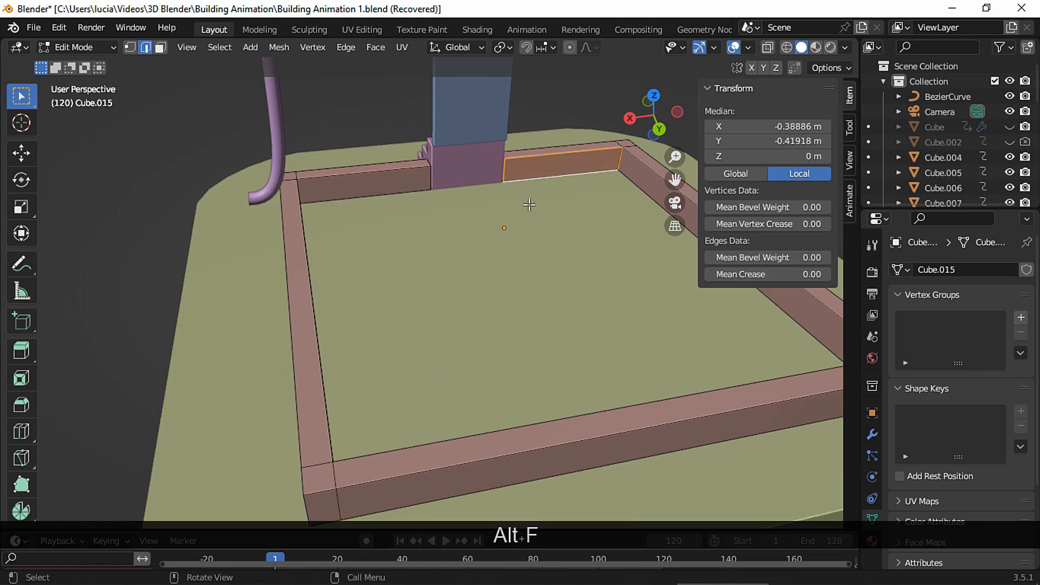
# - Show the building walls again and return to Object Mode with the whole building in view
pyautogui.keyDown('ctrl'); pyautogui.moveTo(410, 188); pyautogui.dragTo(339, 281, button='middle'); pyautogui.keyUp('ctrl')
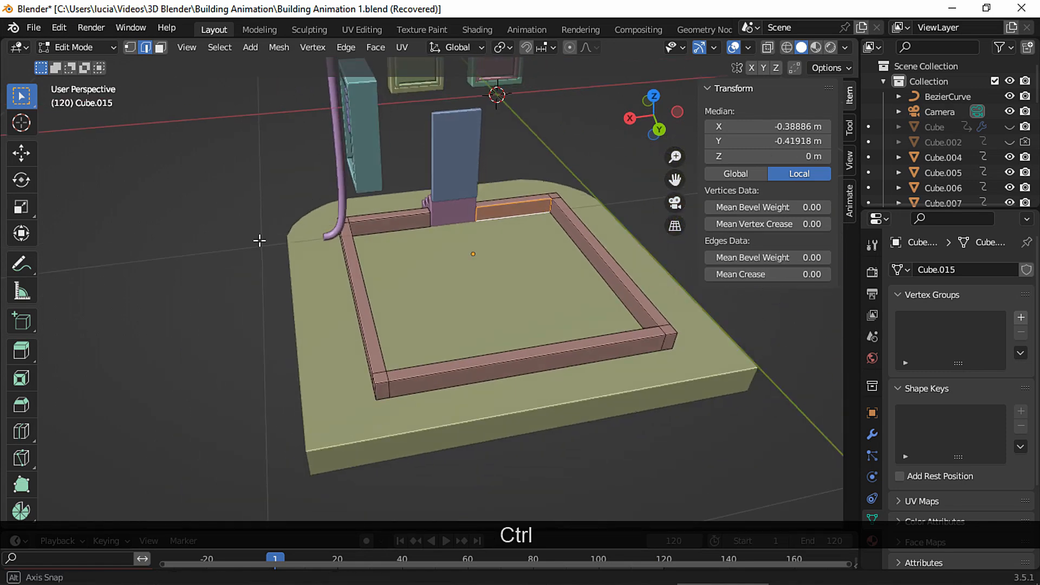
pyautogui.moveTo(260, 237); pyautogui.dragTo(827, 173, button='middle')
pyautogui.click(1006, 128)
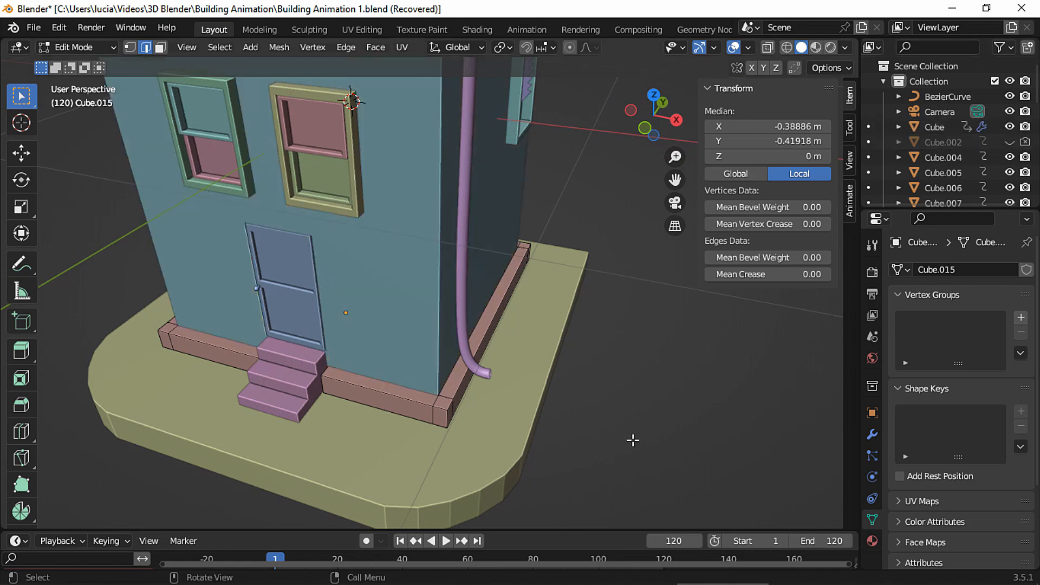
pyautogui.press('Tab')
pyautogui.keyDown('ctrl'); pyautogui.moveTo(578, 285); pyautogui.dragTo(450, 336, button='middle'); pyautogui.keyUp('ctrl')
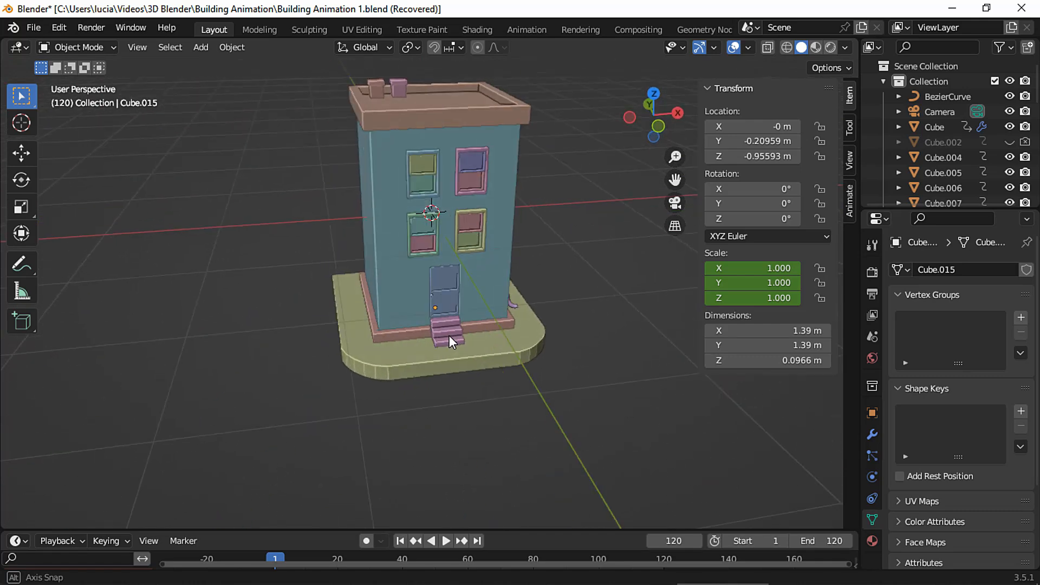